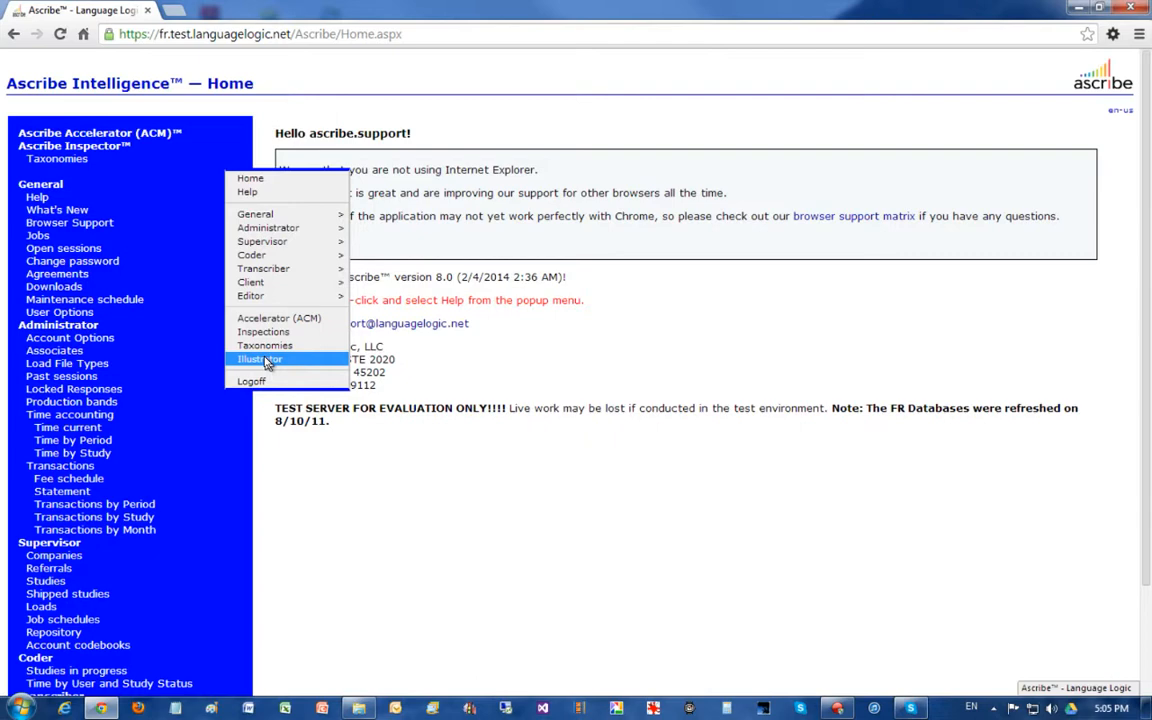
Open the XYZ Juice Drink Study in Illustrator and create a new illustration with the ID id1 and a label
{"action": "left_click", "coordinate": [265, 360]}
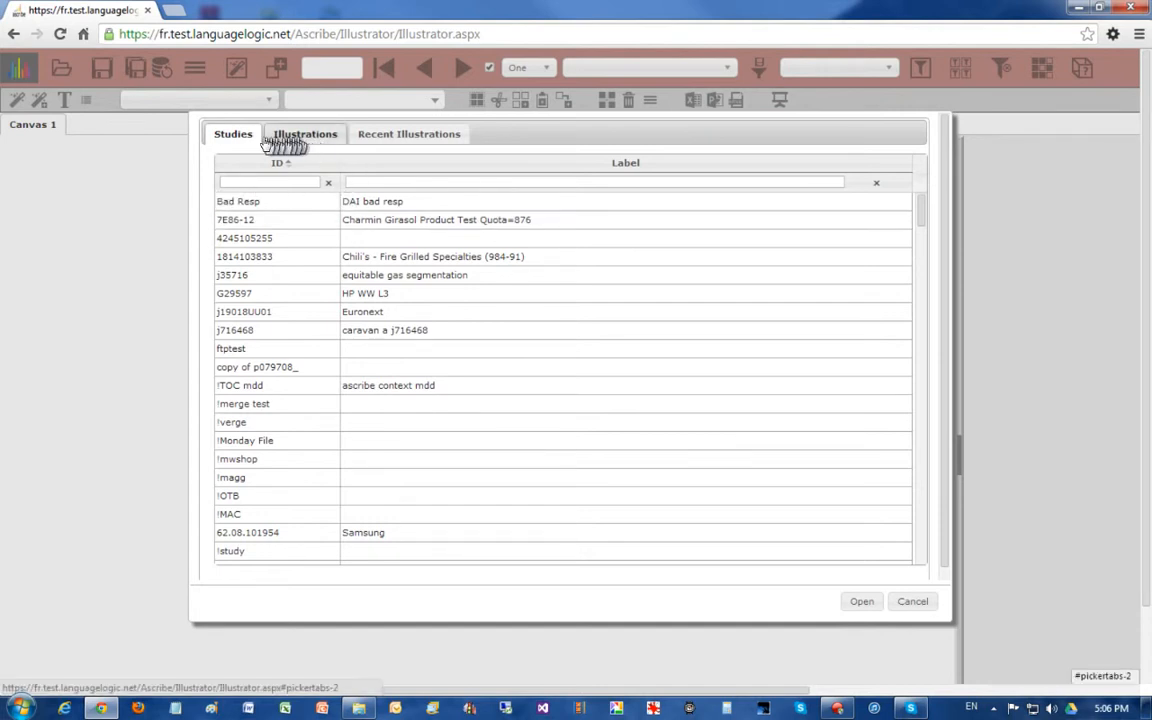
{"action": "left_click", "coordinate": [244, 200]}
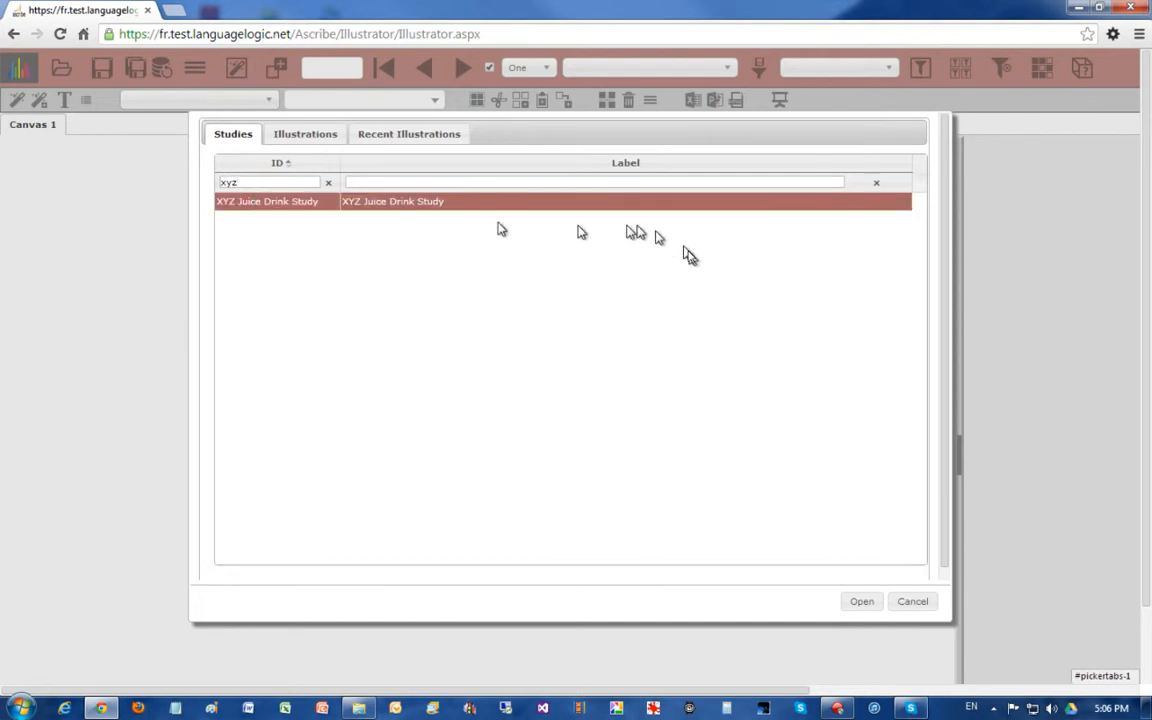
{"action": "left_click", "coordinate": [858, 602]}
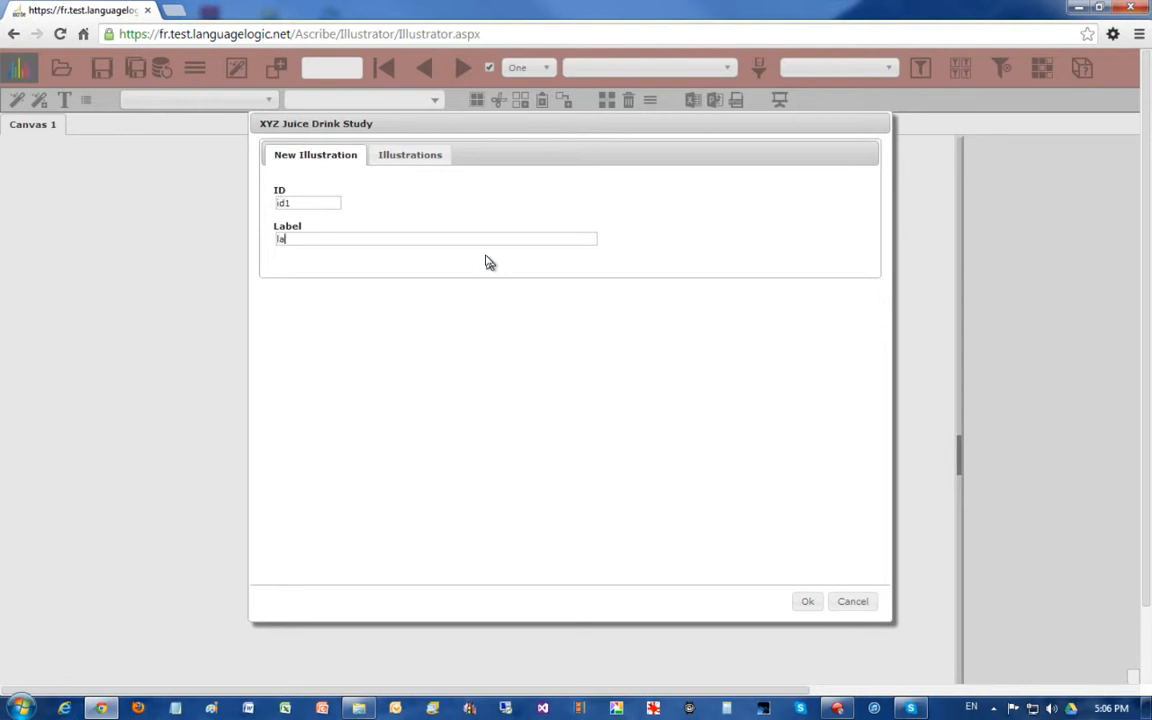
{"action": "left_click", "coordinate": [806, 601]}
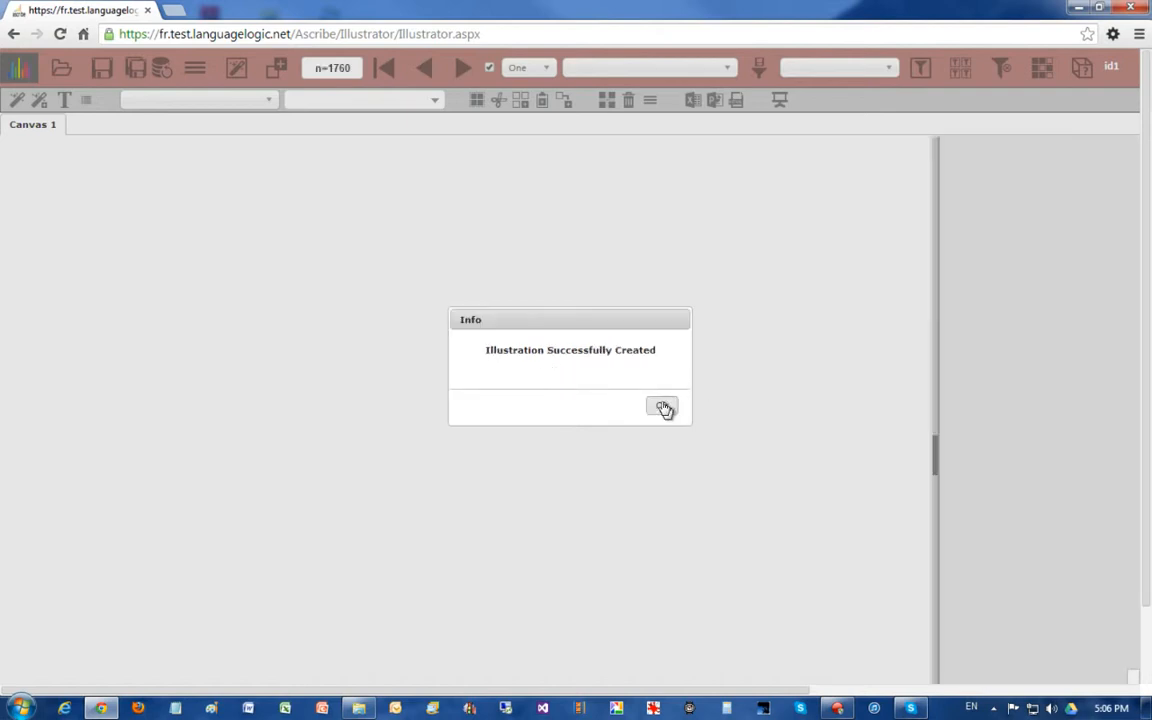
{"action": "left_click", "coordinate": [663, 407]}
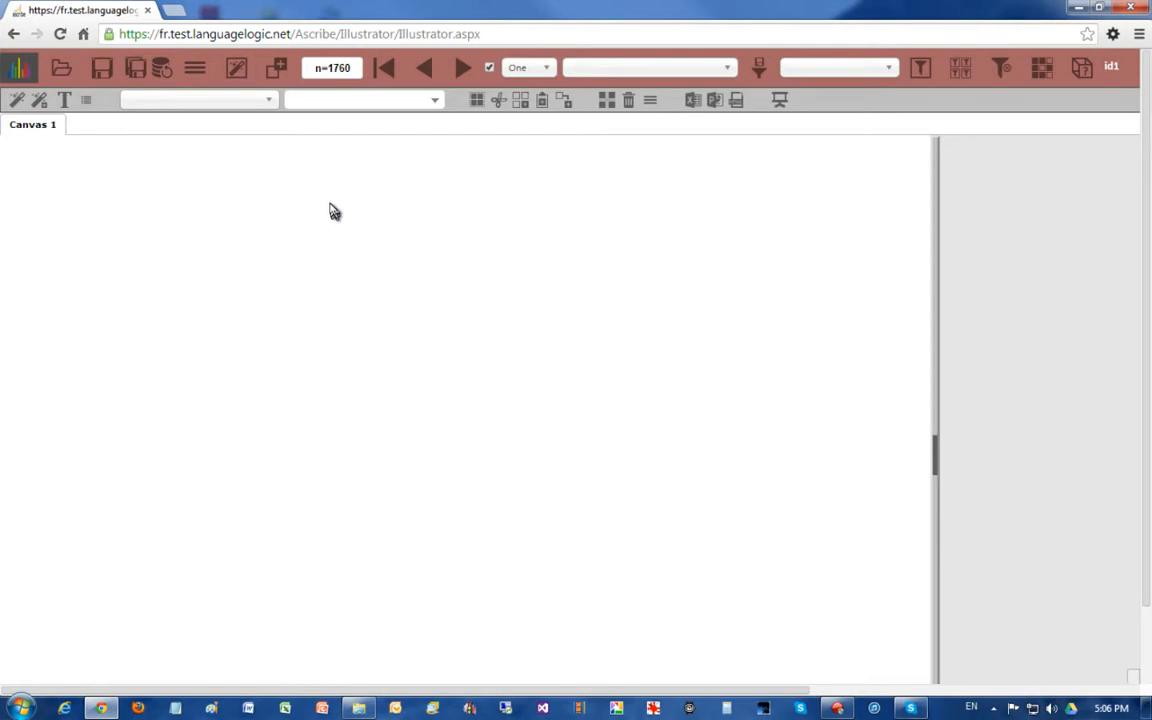
Go back to the home page, filter the Studies list by "ro" and open Illustrator for study 20060042 to start a new illustration
{"action": "left_click", "coordinate": [20, 68]}
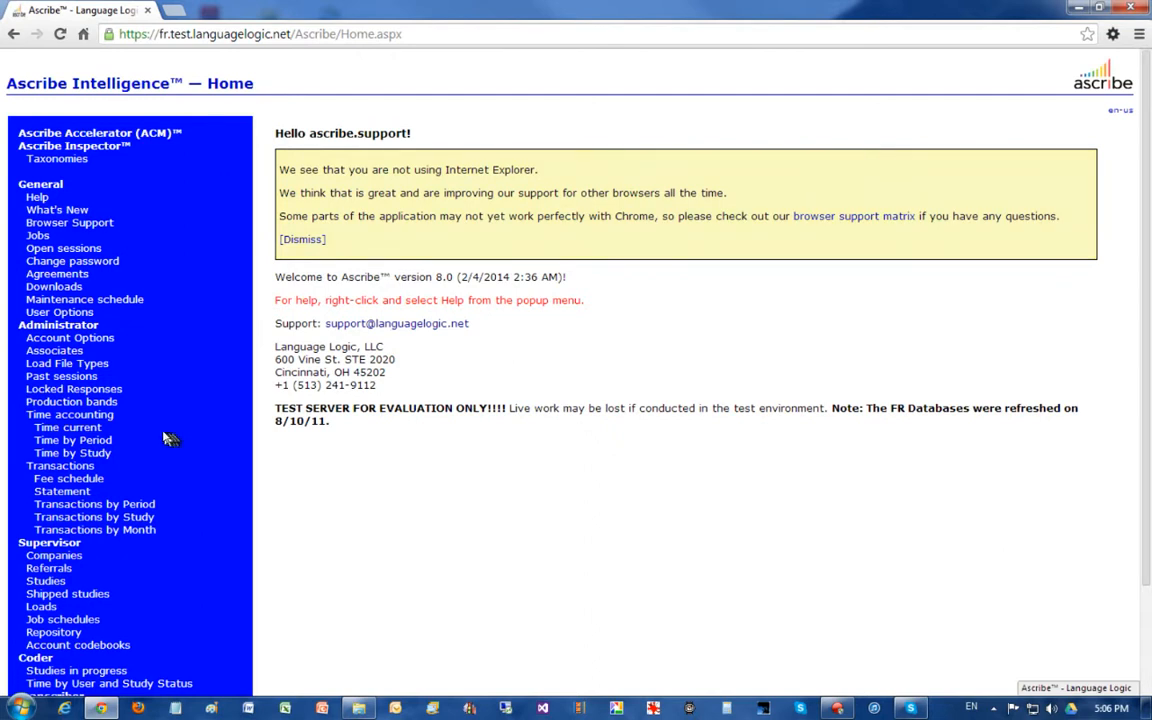
{"action": "left_click", "coordinate": [45, 583]}
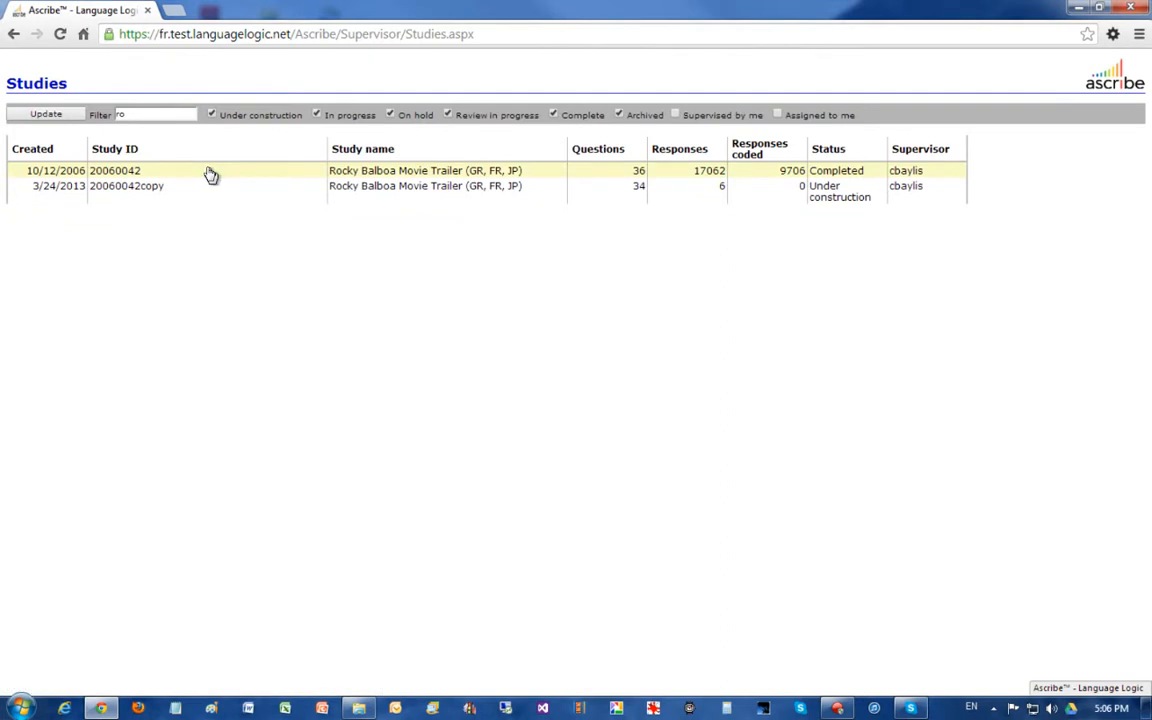
{"action": "right_click", "coordinate": [211, 175]}
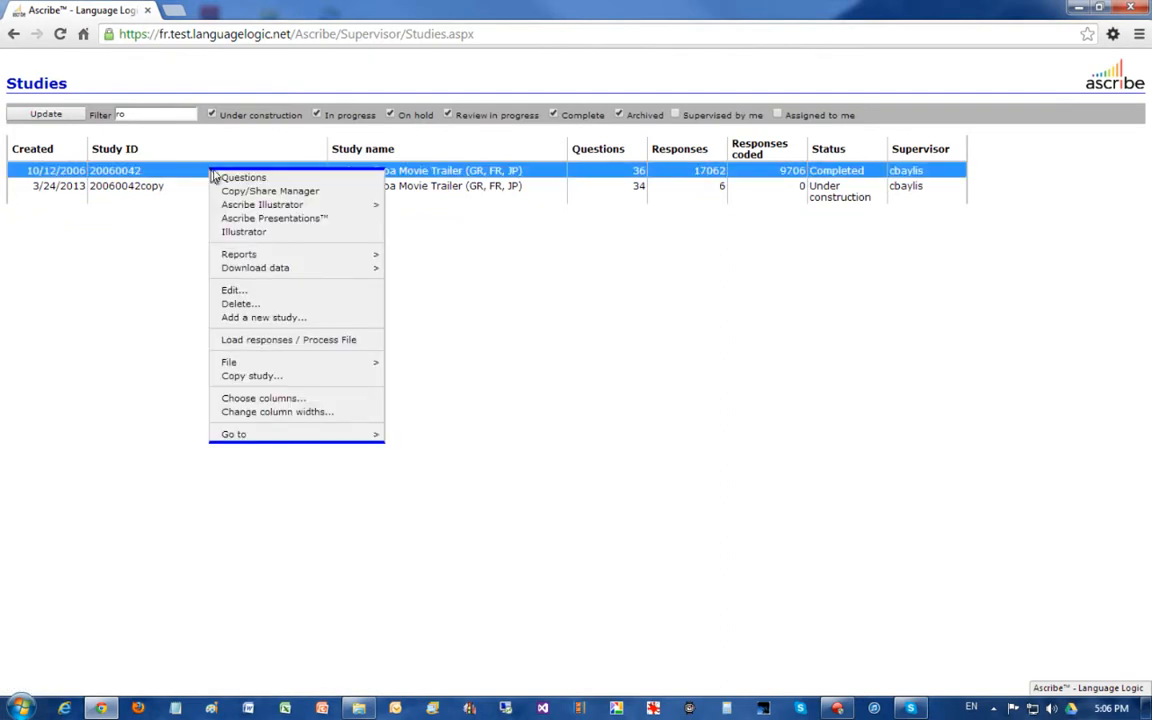
{"action": "left_click", "coordinate": [249, 235]}
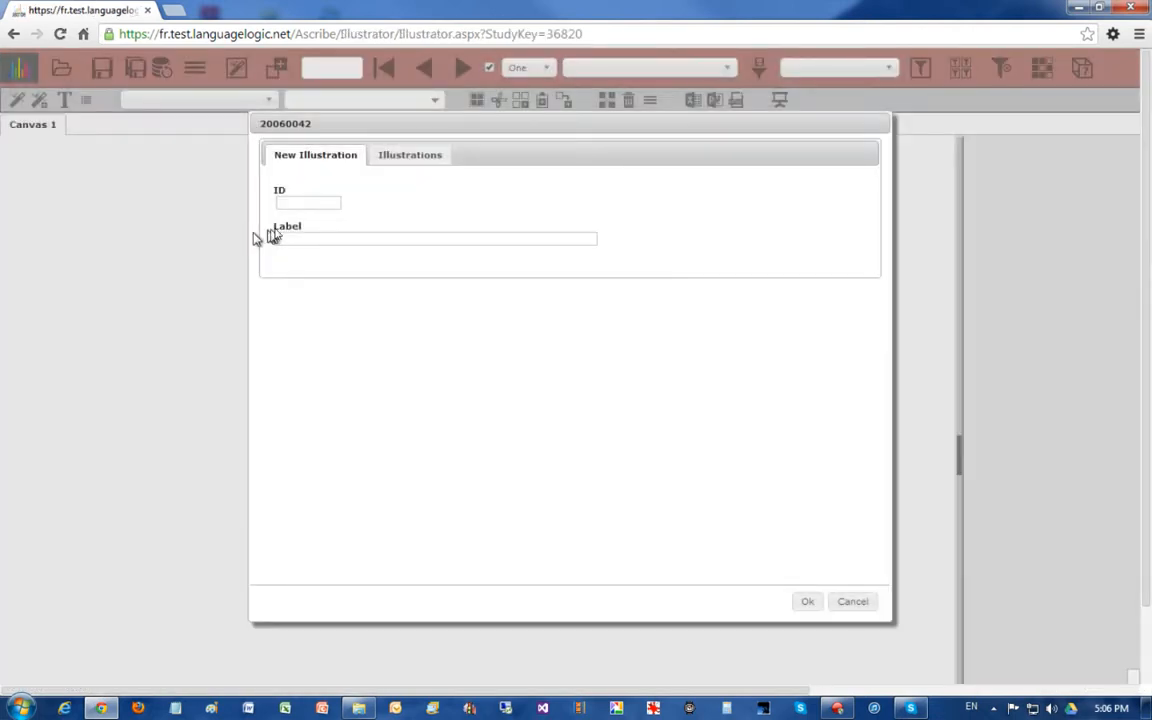
{"action": "left_click", "coordinate": [292, 205]}
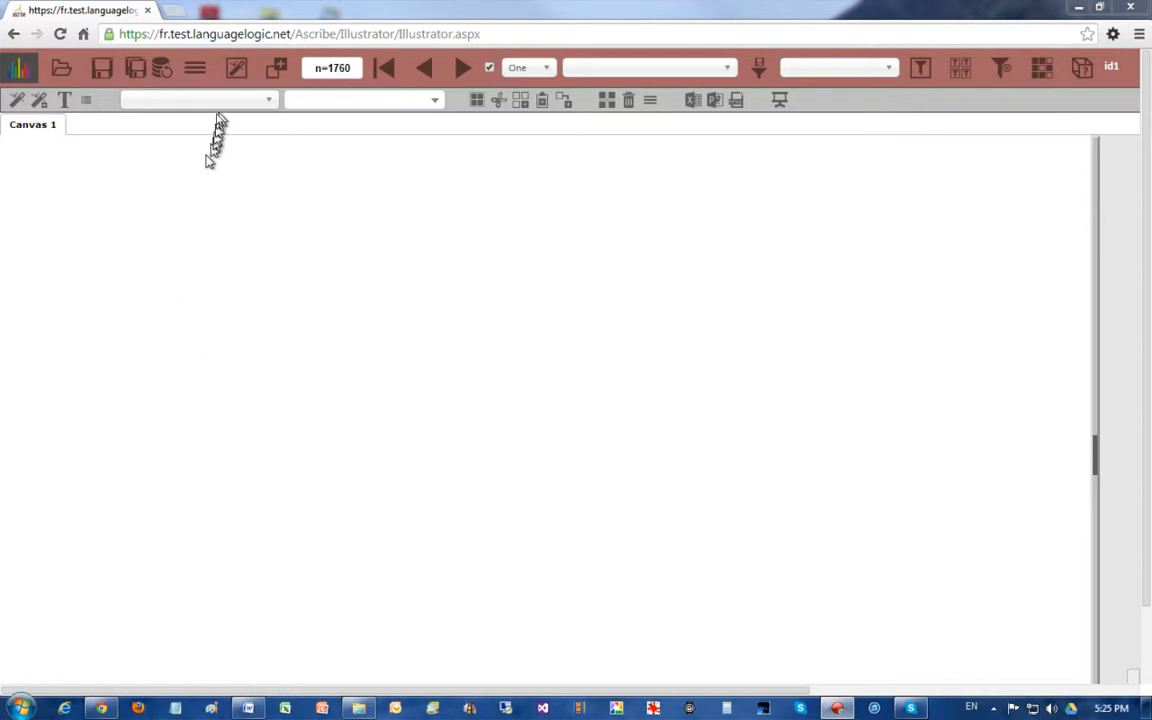
Add two more canvases to the illustration and return to Canvas 1
{"action": "left_click", "coordinate": [236, 68]}
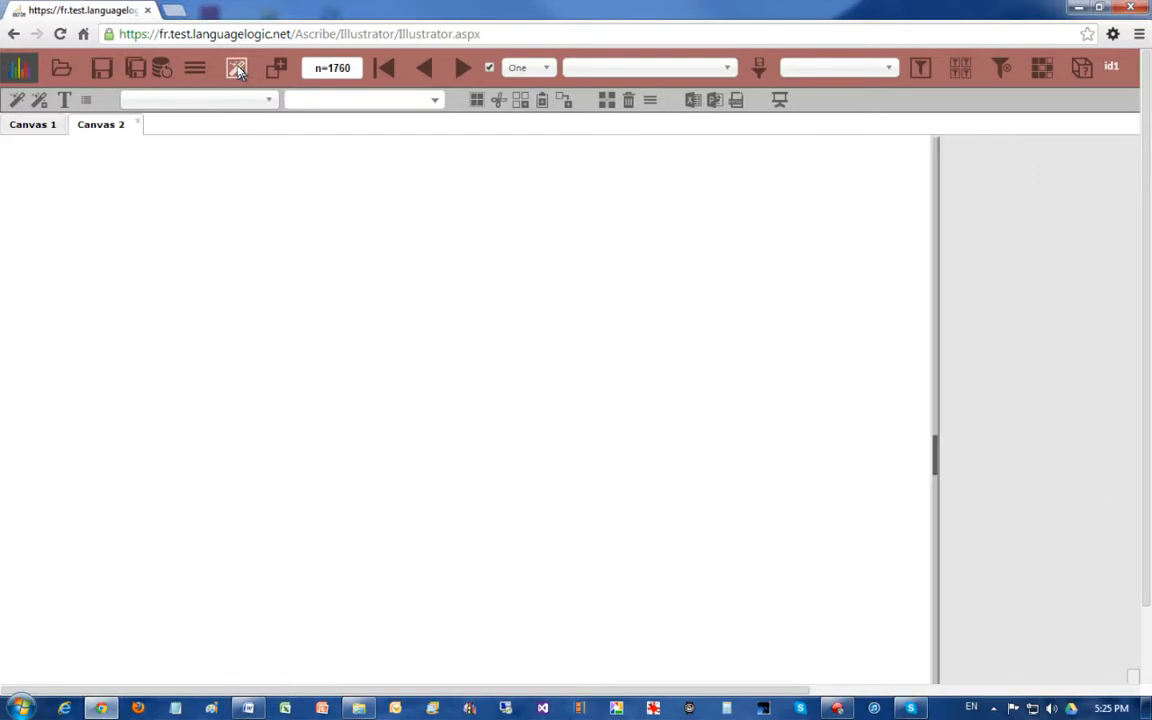
{"action": "left_click", "coordinate": [236, 68]}
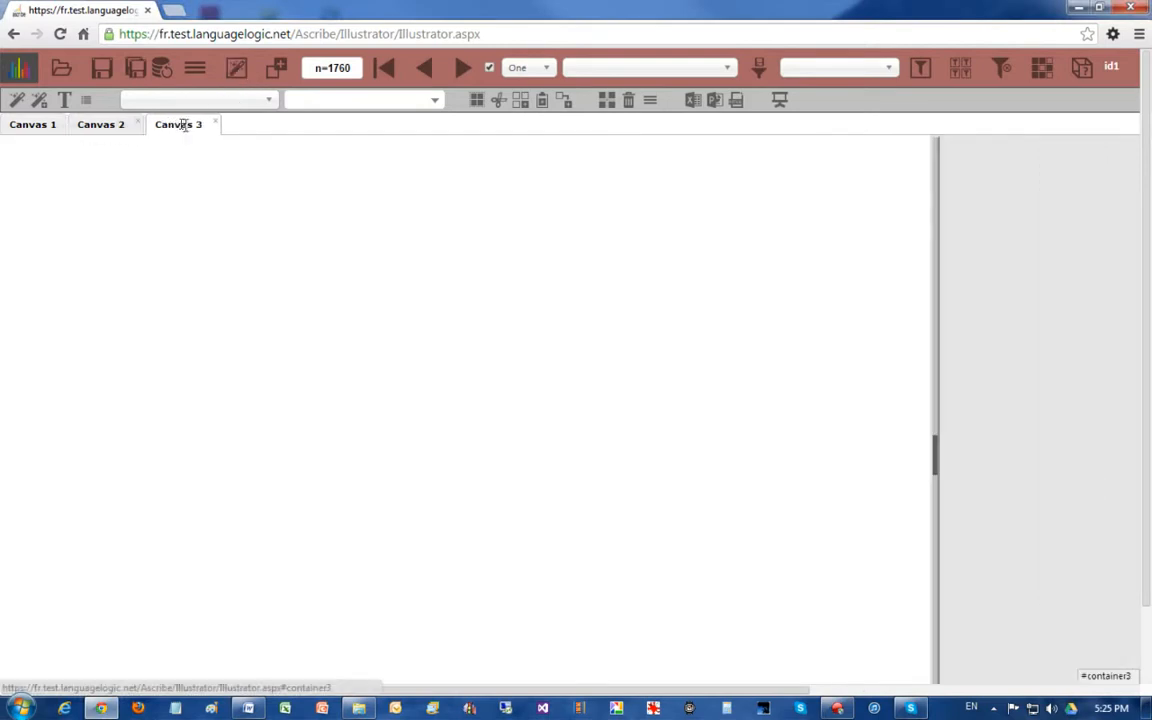
{"action": "left_click", "coordinate": [40, 125]}
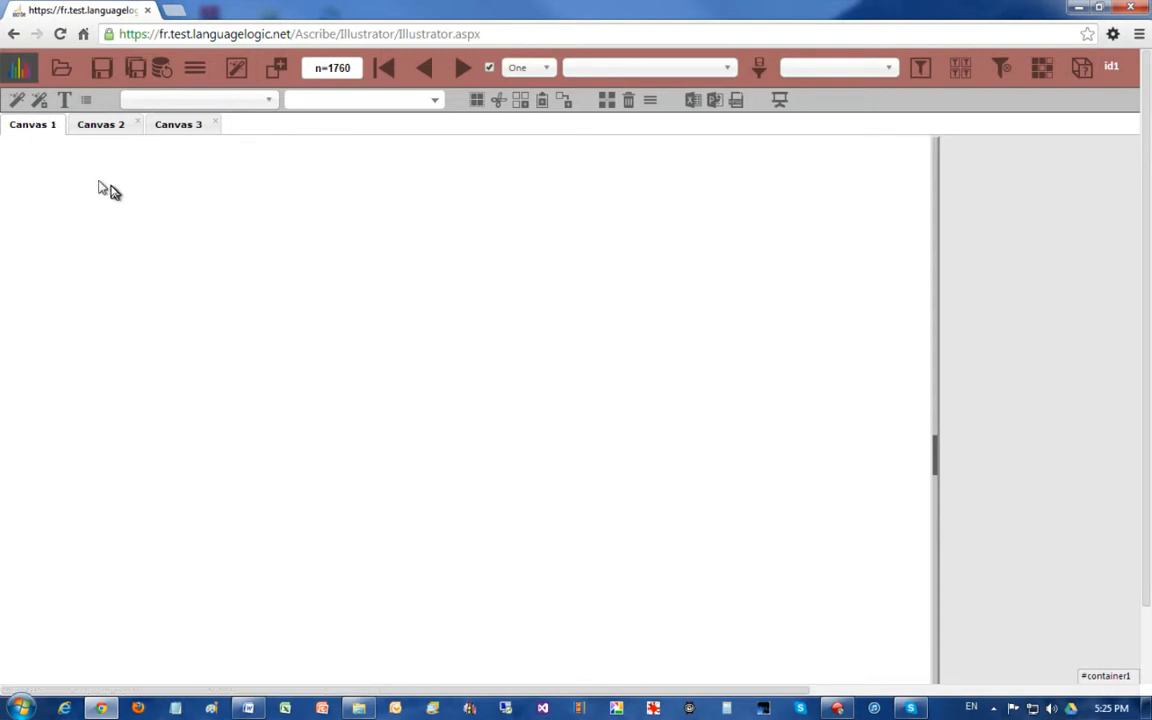
Add an empty visualization to Canvas 1, make it slightly smaller than its default size and place it near the canvas's upper-left corner
{"action": "left_click", "coordinate": [18, 104]}
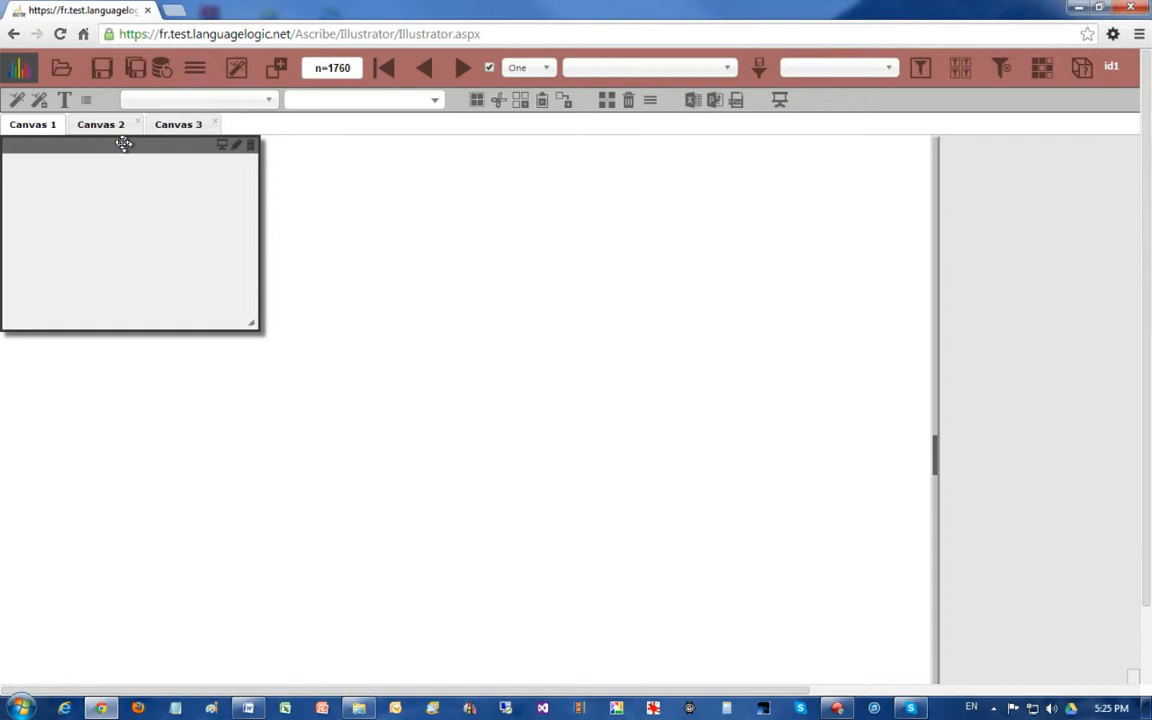
{"action": "left_click_drag", "start_coordinate": [123, 143], "coordinate": [281, 176]}
{"action": "left_click_drag", "start_coordinate": [417, 348], "coordinate": [500, 410]}
{"action": "left_click_drag", "start_coordinate": [319, 175], "coordinate": [174, 154]}
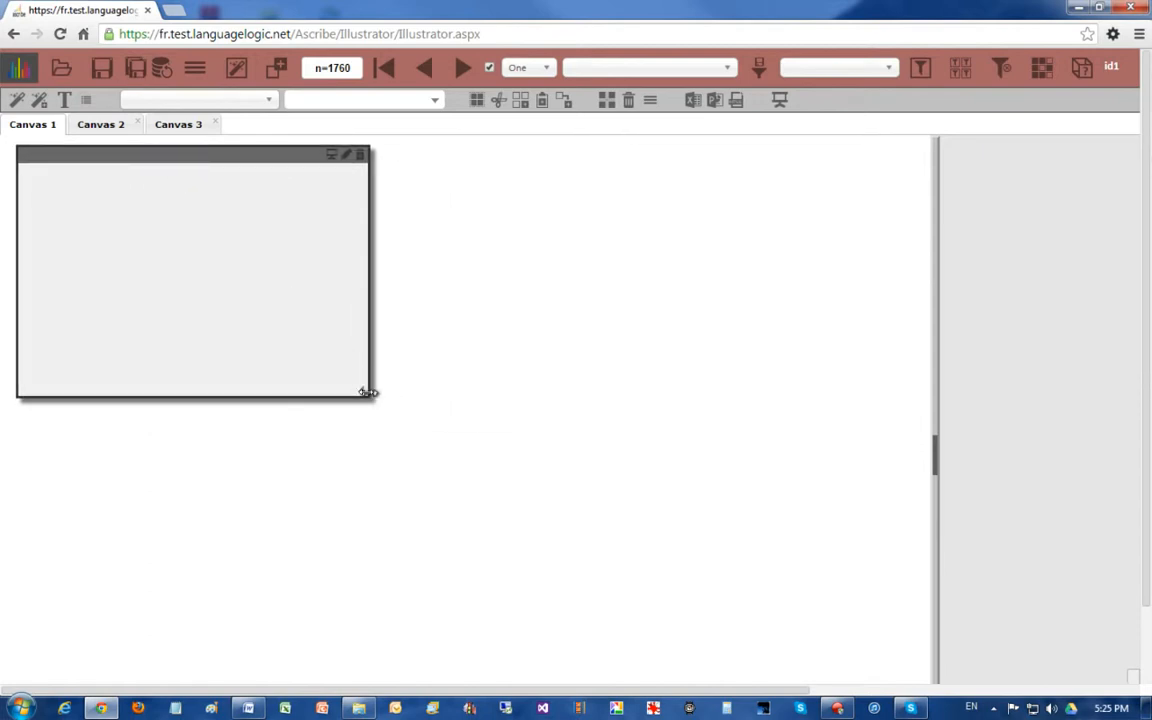
{"action": "left_click_drag", "start_coordinate": [362, 389], "coordinate": [231, 311]}
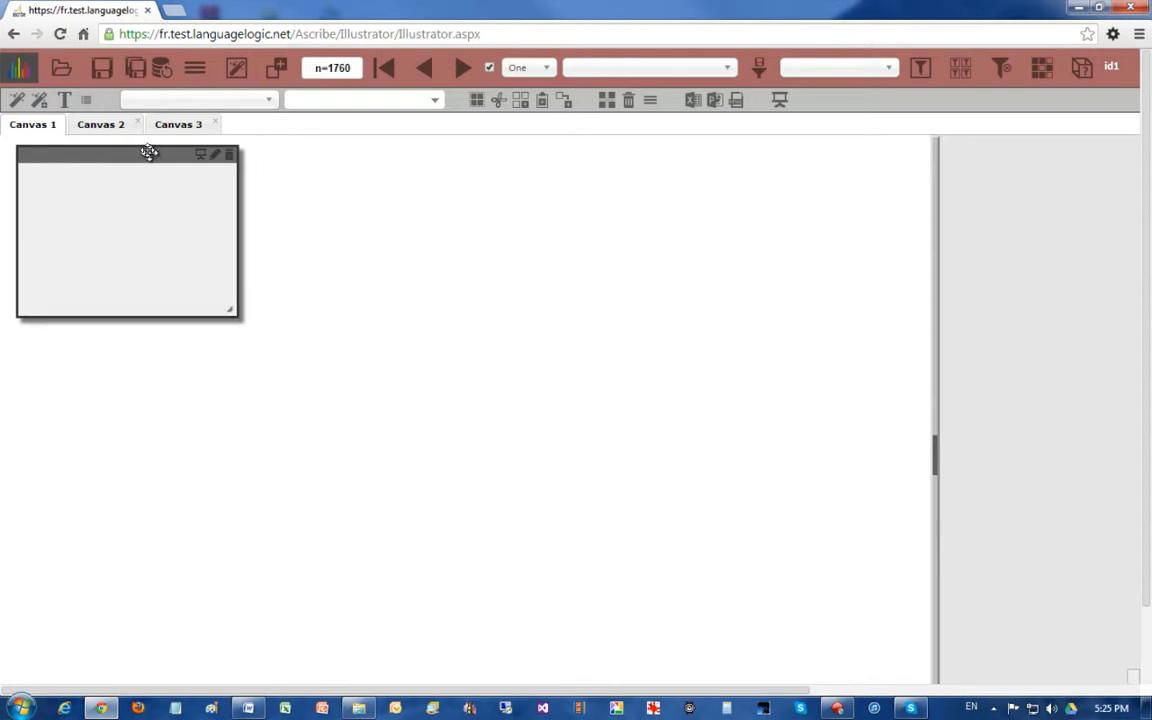
{"action": "left_click_drag", "start_coordinate": [147, 151], "coordinate": [166, 161]}
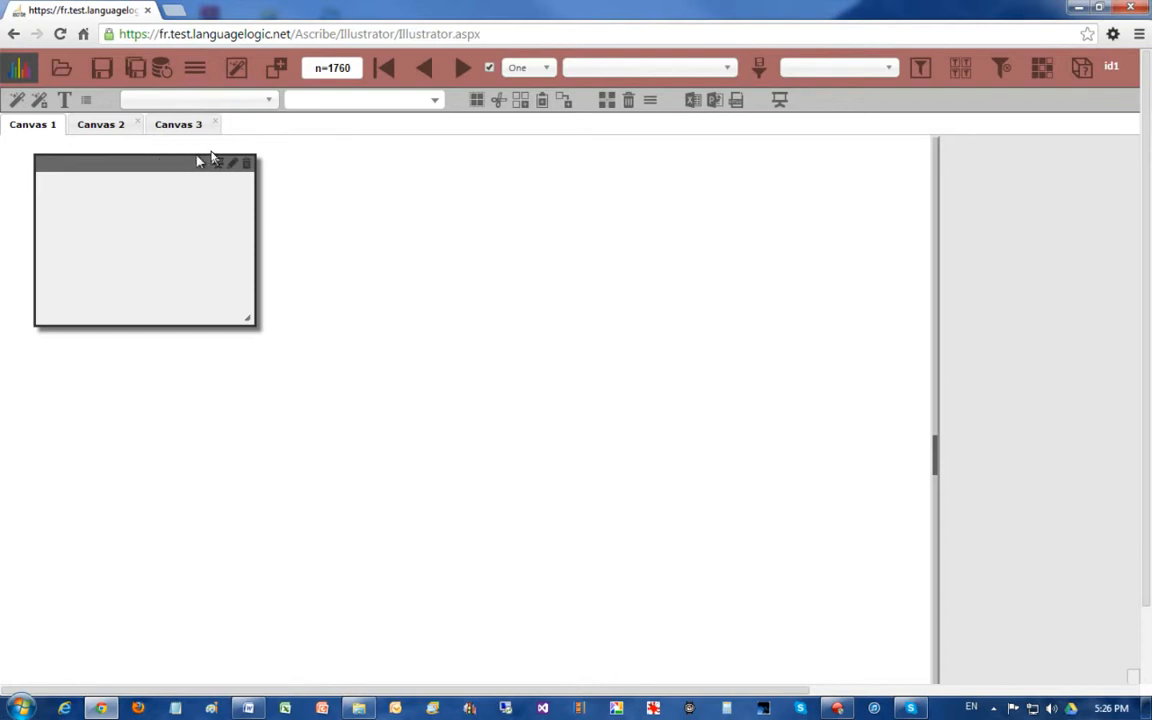
Show the Gender question as a Bar Chart in the empty visualization
{"action": "left_click", "coordinate": [268, 102]}
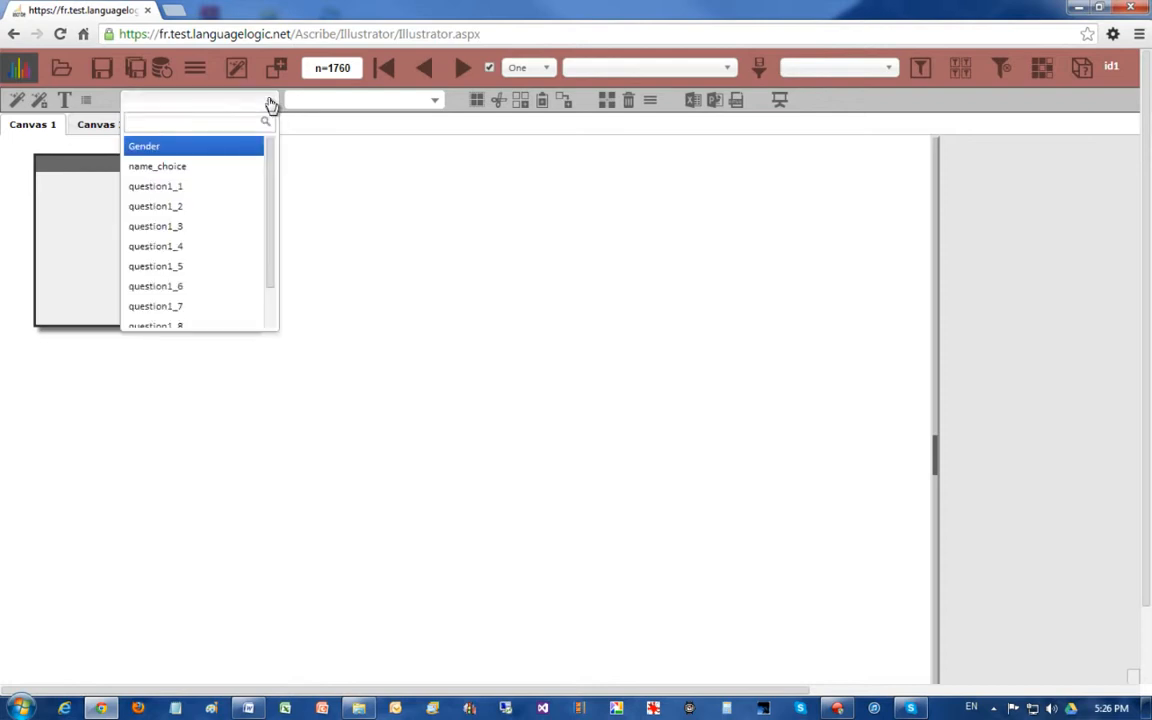
{"action": "left_click", "coordinate": [172, 148]}
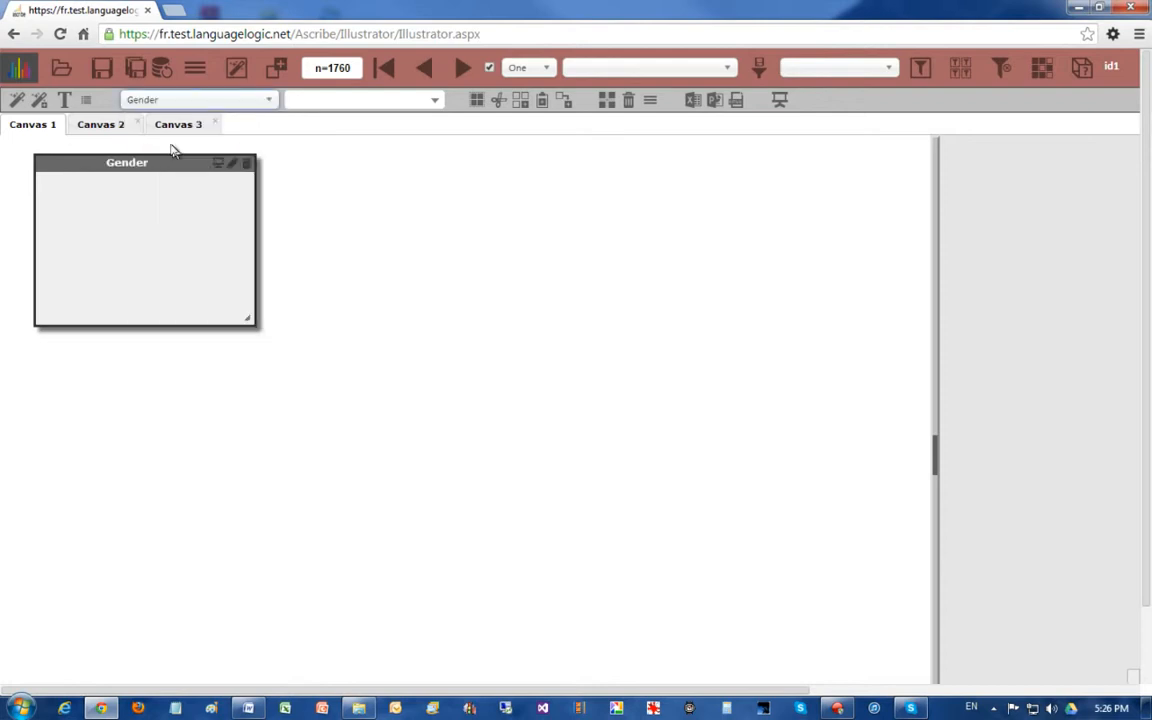
{"action": "left_click", "coordinate": [436, 104]}
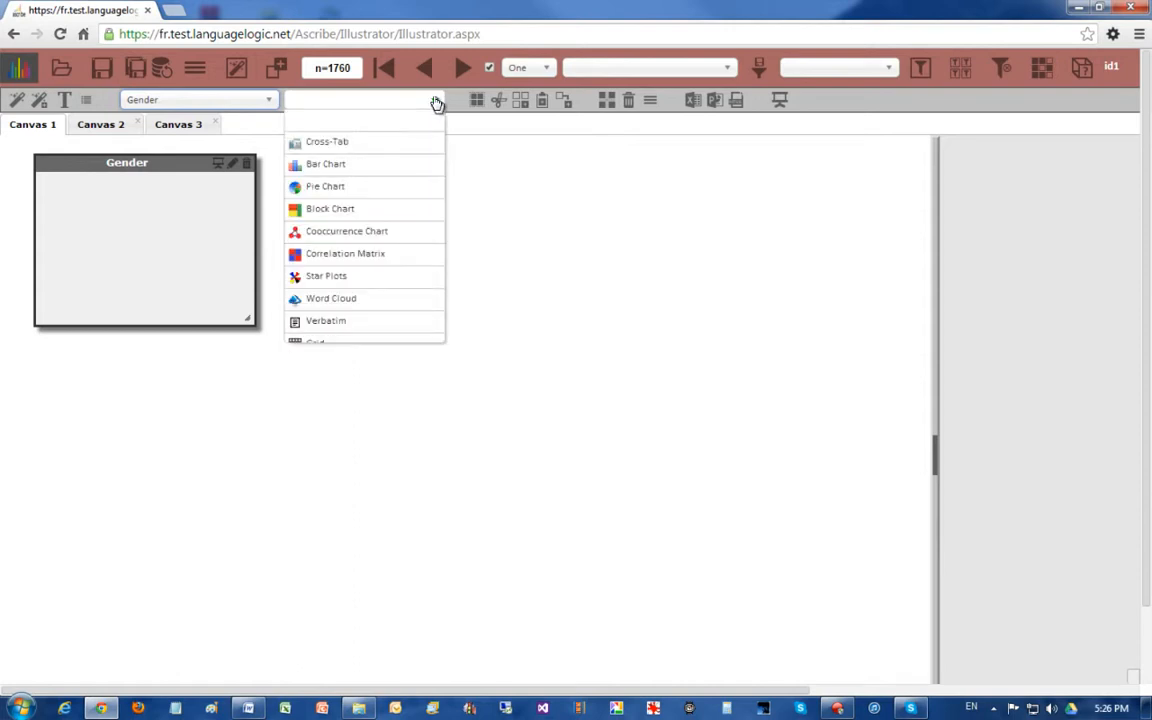
{"action": "left_click", "coordinate": [343, 166]}
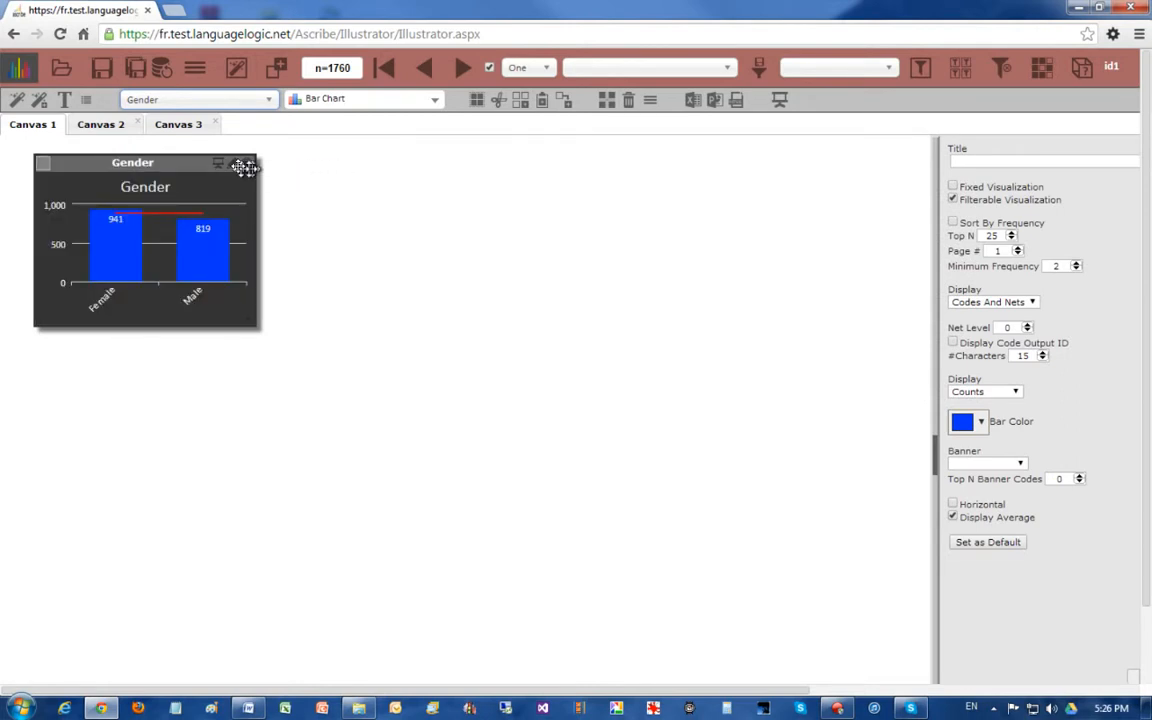
Widen the Gender bar chart and move it close to the canvas's upper-left corner
{"action": "left_click_drag", "start_coordinate": [188, 163], "coordinate": [201, 166]}
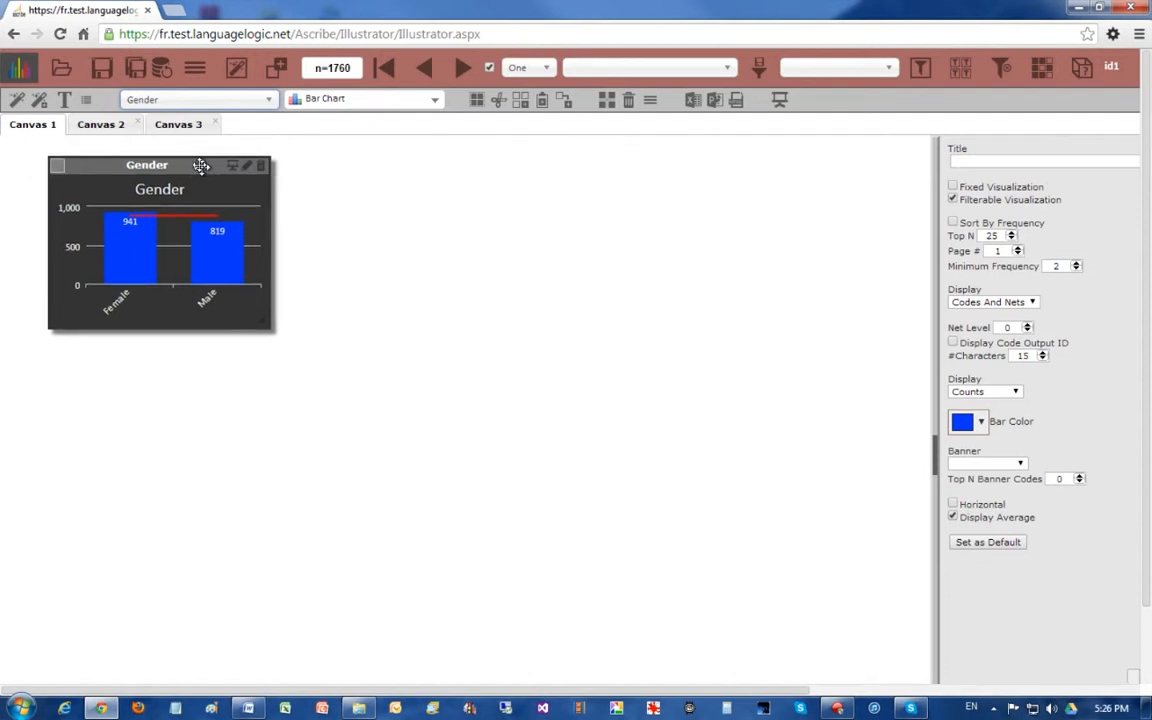
{"action": "mouse_move", "coordinate": [201, 166]}
{"action": "left_mouse_down"}
{"action": "mouse_move", "coordinate": [266, 169]}
{"action": "mouse_move", "coordinate": [221, 163]}
{"action": "left_mouse_up"}
{"action": "left_click_drag", "start_coordinate": [286, 321], "coordinate": [376, 330]}
{"action": "left_click_drag", "start_coordinate": [249, 162], "coordinate": [210, 161]}
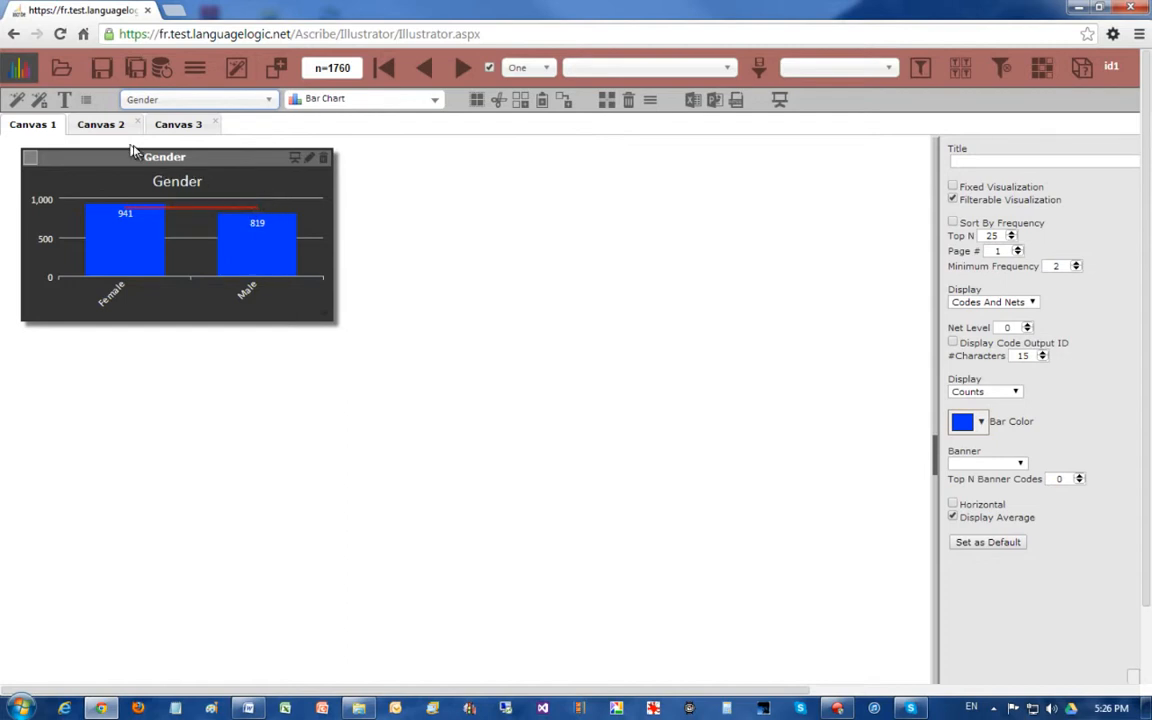
Add a second visualization, place it directly beside the Gender chart and make it wider and slightly shorter
{"action": "left_click", "coordinate": [25, 100]}
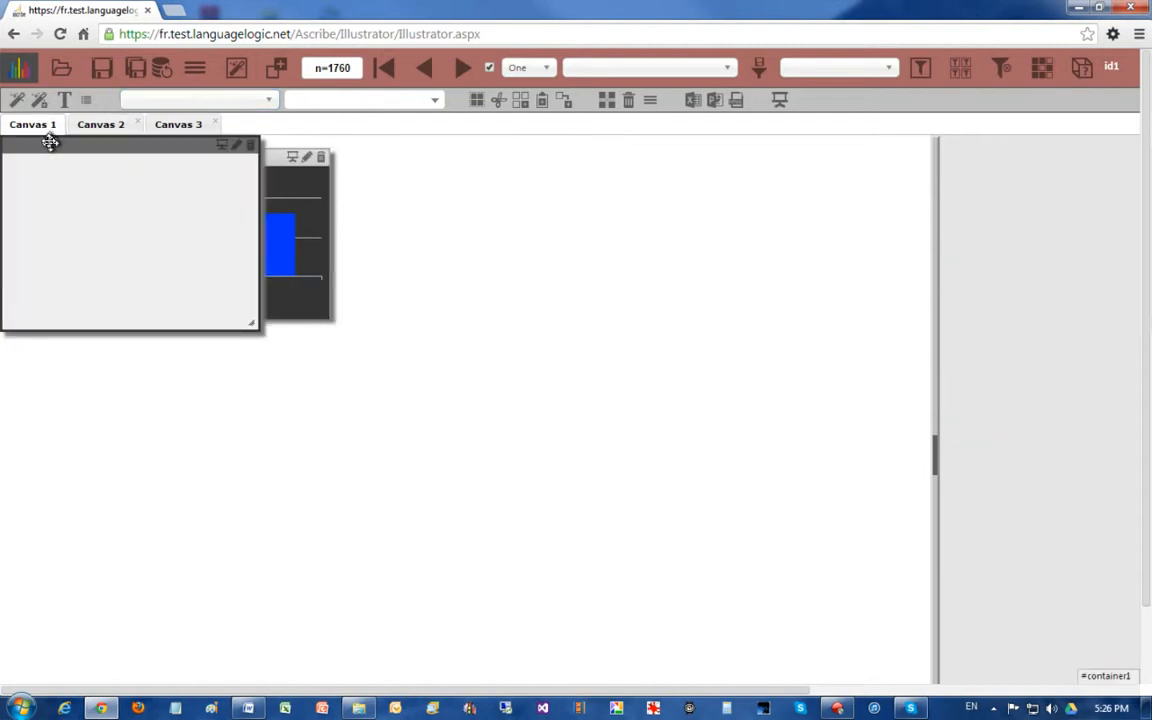
{"action": "left_click_drag", "start_coordinate": [51, 141], "coordinate": [388, 154]}
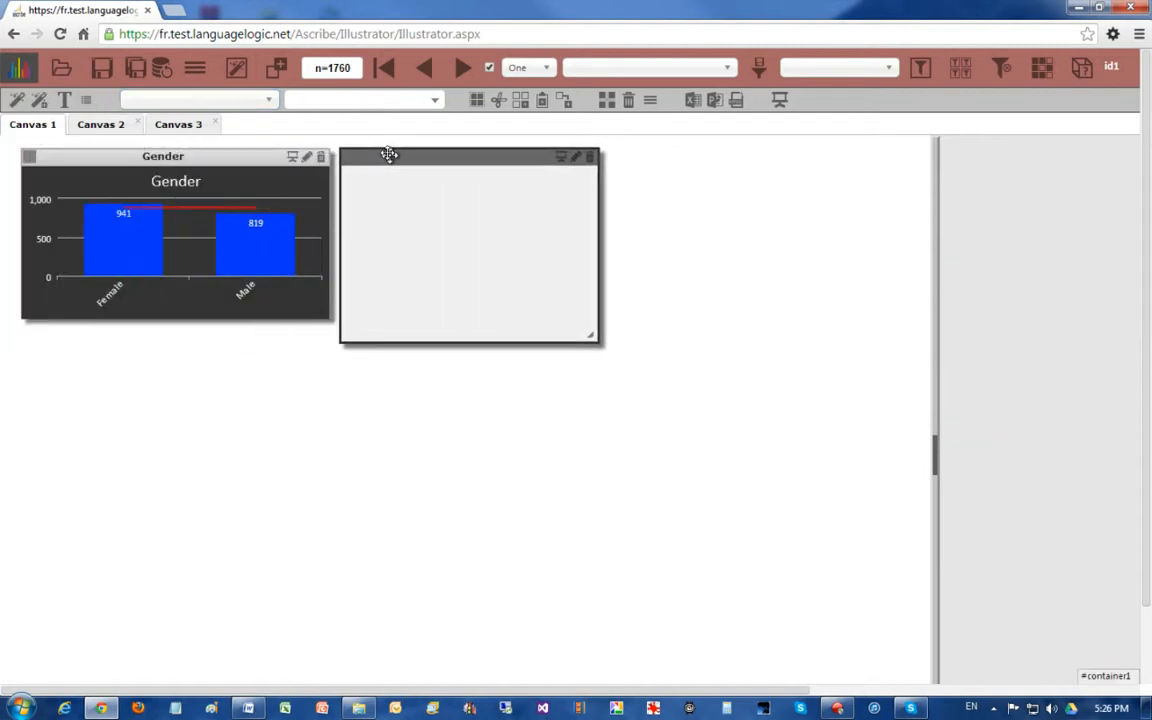
{"action": "left_click_drag", "start_coordinate": [589, 333], "coordinate": [788, 305]}
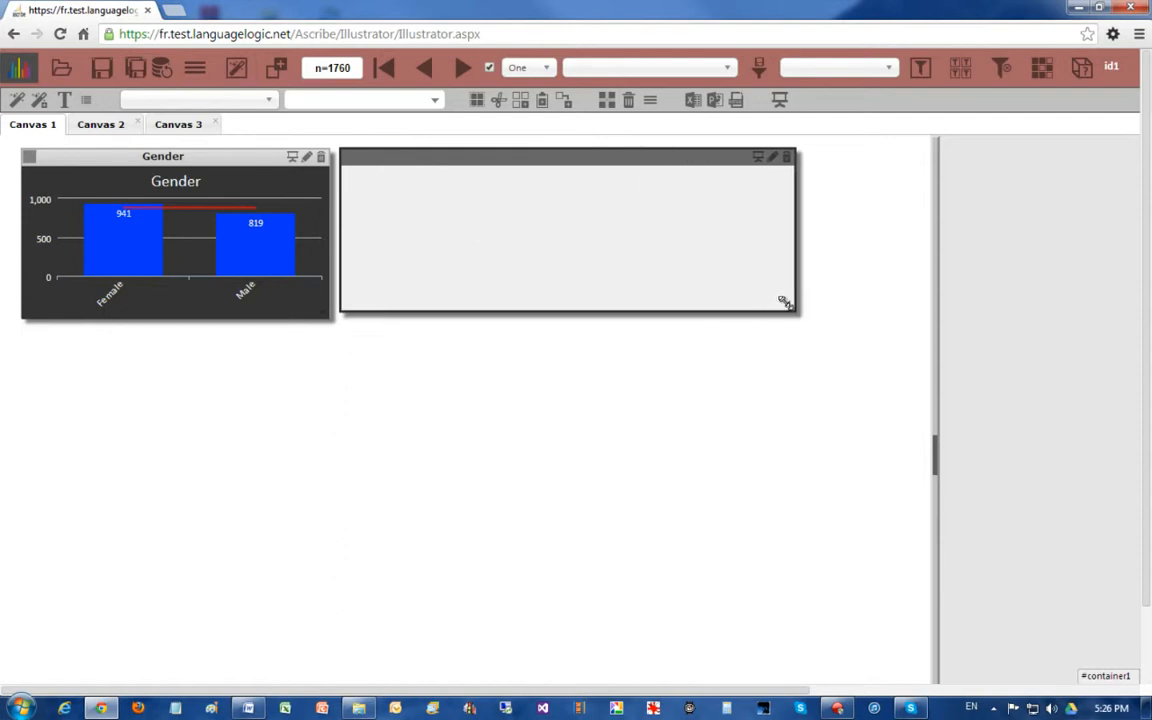
Show the name_choice question as a Bar Chart in the second visualization and nudge it slightly away from the Gender chart
{"action": "left_click", "coordinate": [274, 99]}
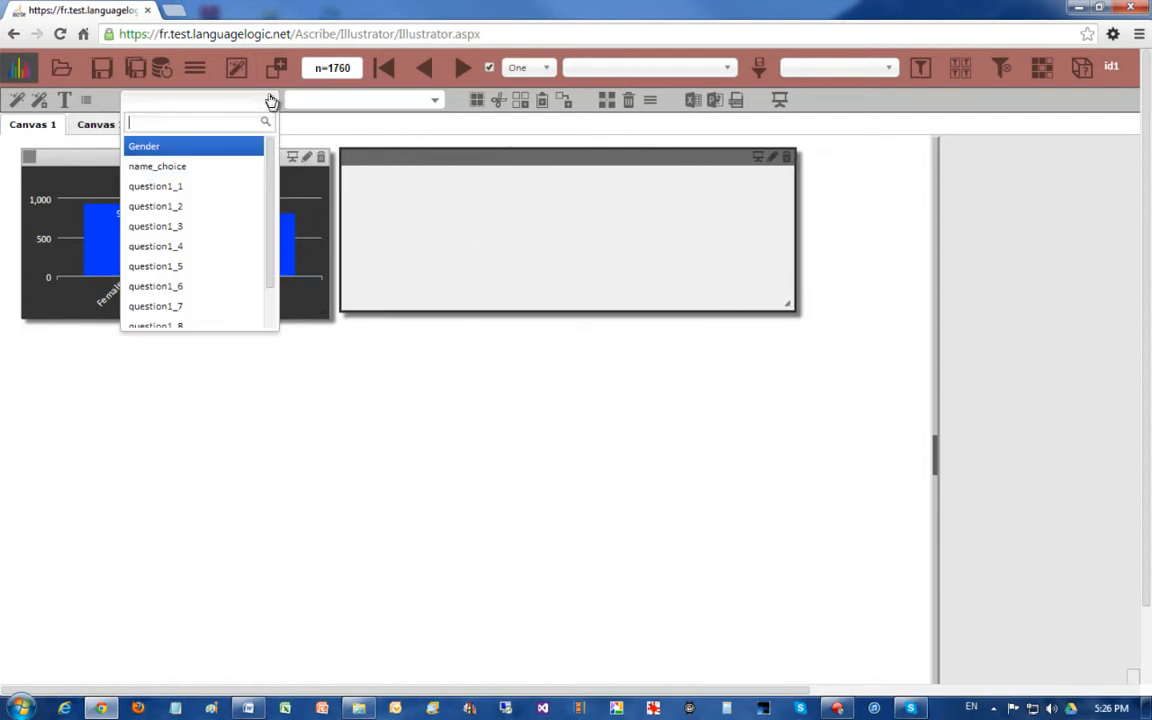
{"action": "left_click", "coordinate": [190, 167]}
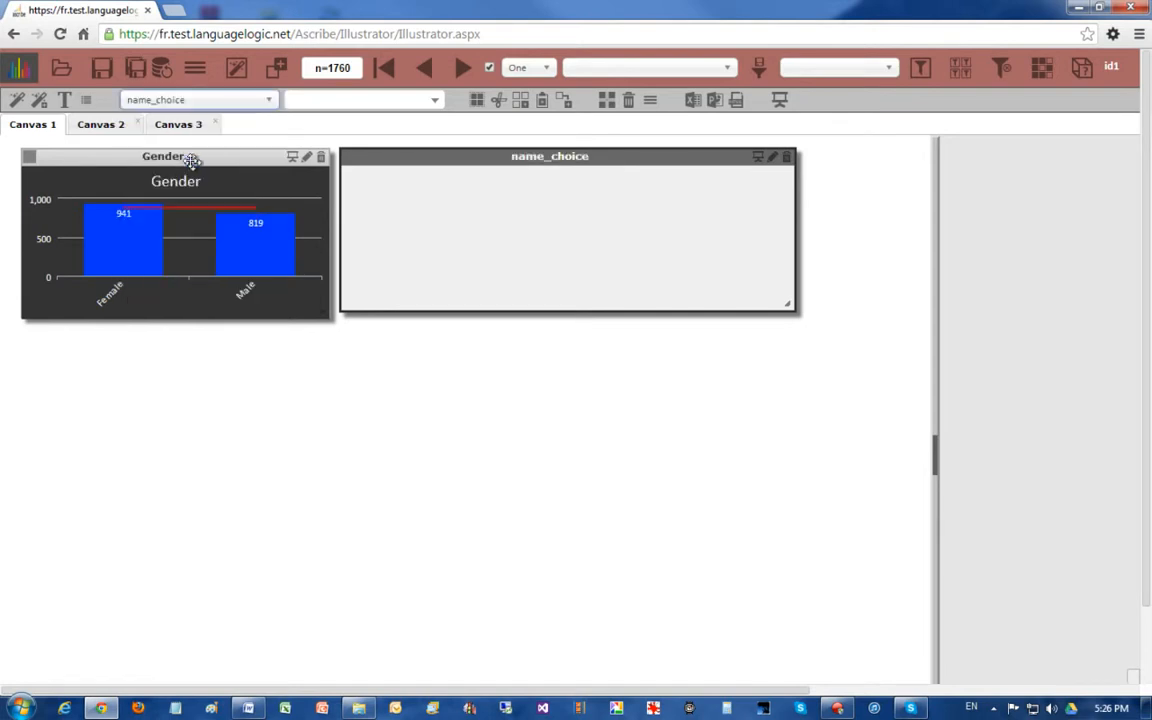
{"action": "left_click", "coordinate": [435, 102]}
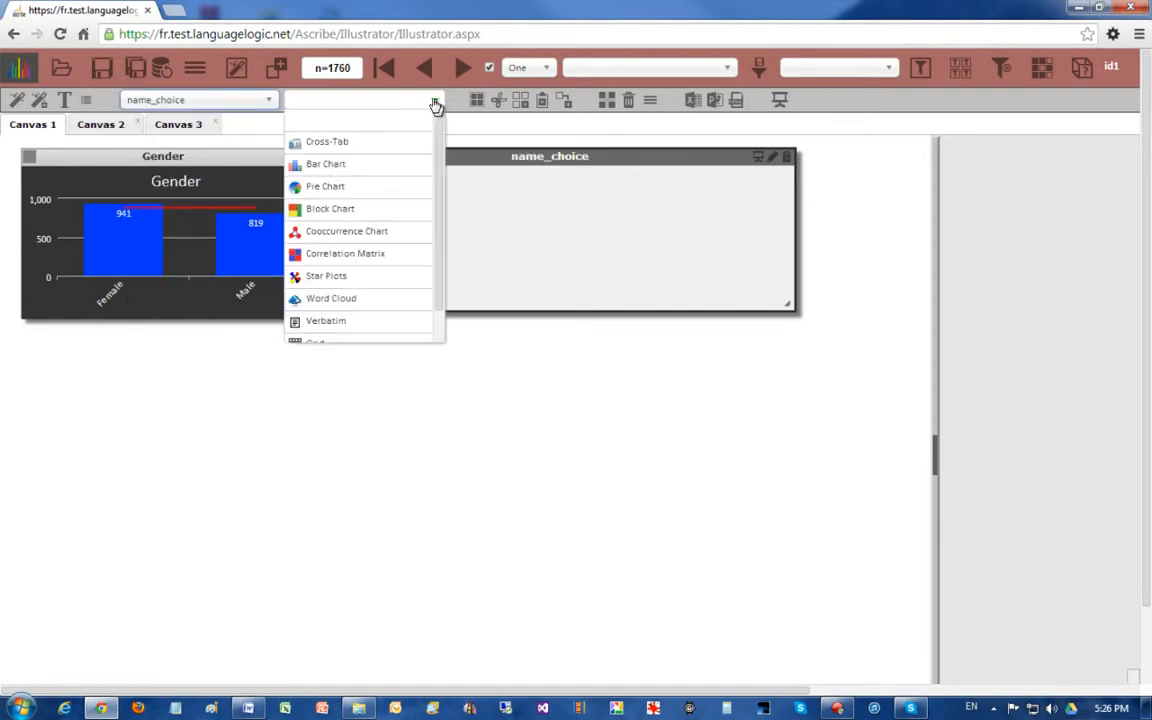
{"action": "left_click", "coordinate": [323, 163]}
{"action": "left_click_drag", "start_coordinate": [431, 160], "coordinate": [437, 166]}
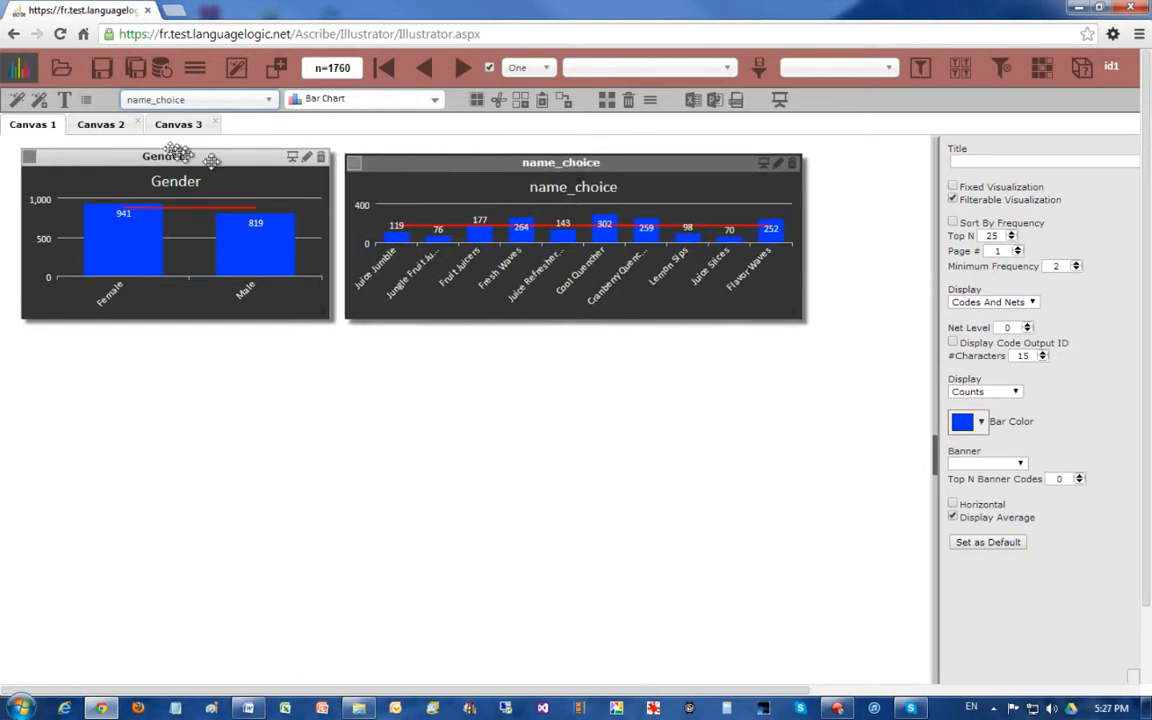
Add a third visualization below the two charts and enlarge it to span their combined width
{"action": "left_click", "coordinate": [17, 99]}
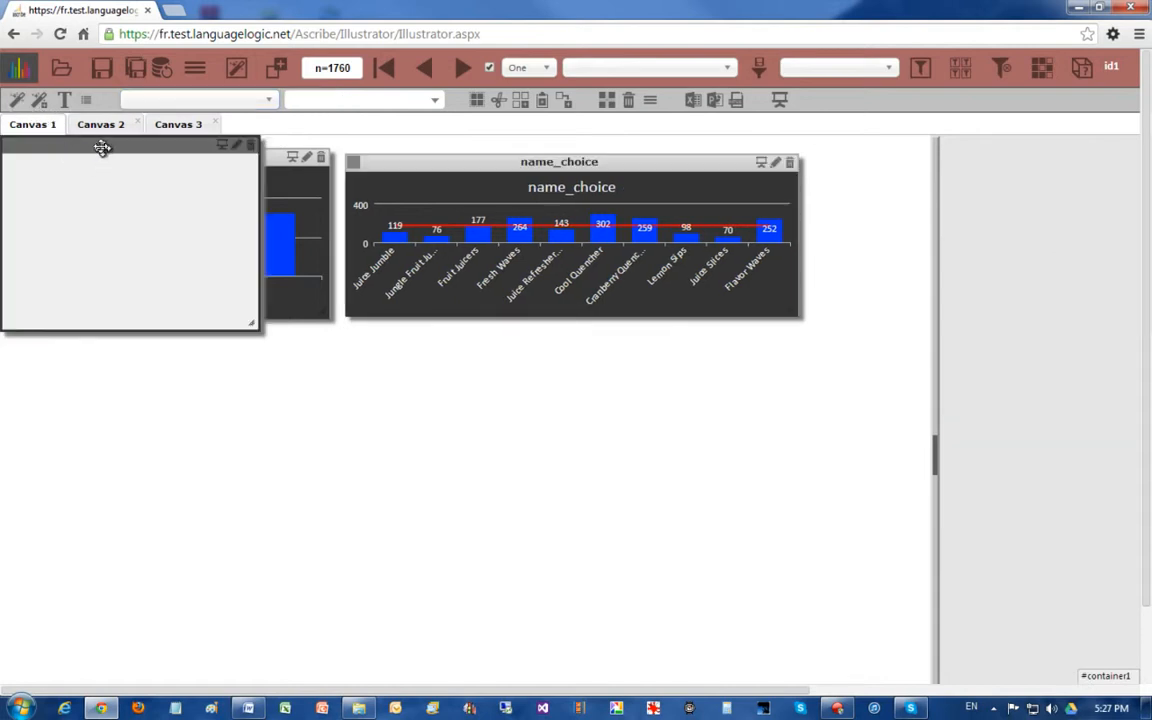
{"action": "left_click_drag", "start_coordinate": [103, 147], "coordinate": [121, 344]}
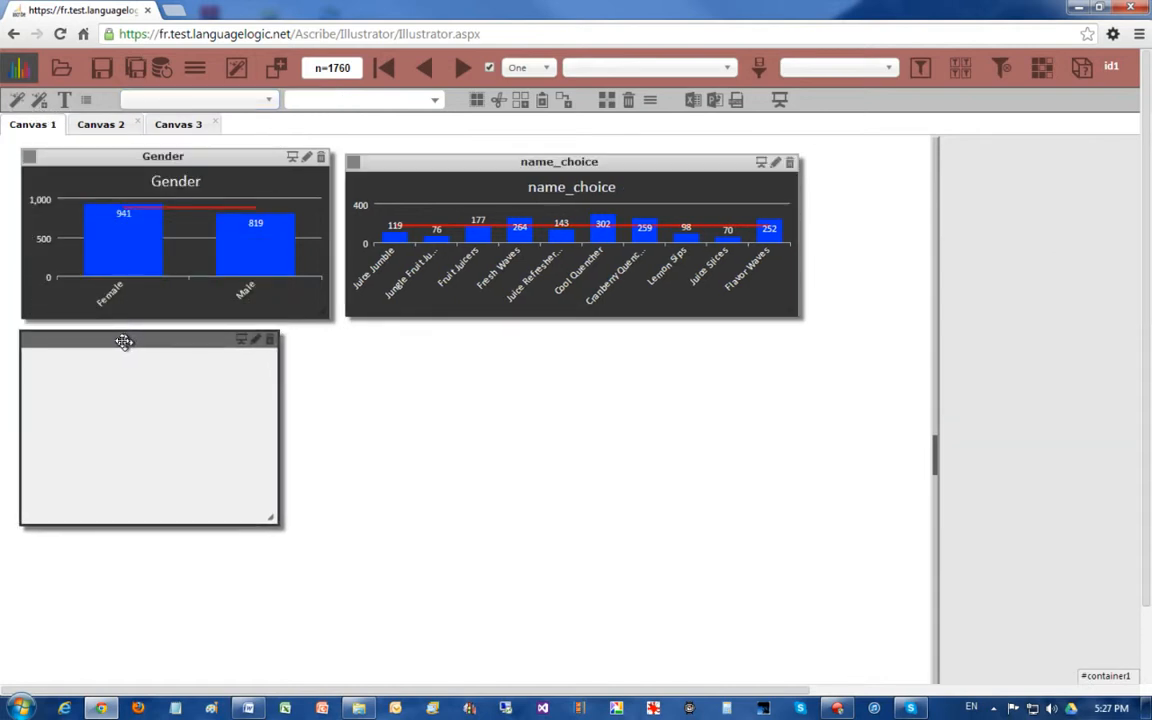
{"action": "left_click_drag", "start_coordinate": [266, 516], "coordinate": [790, 634]}
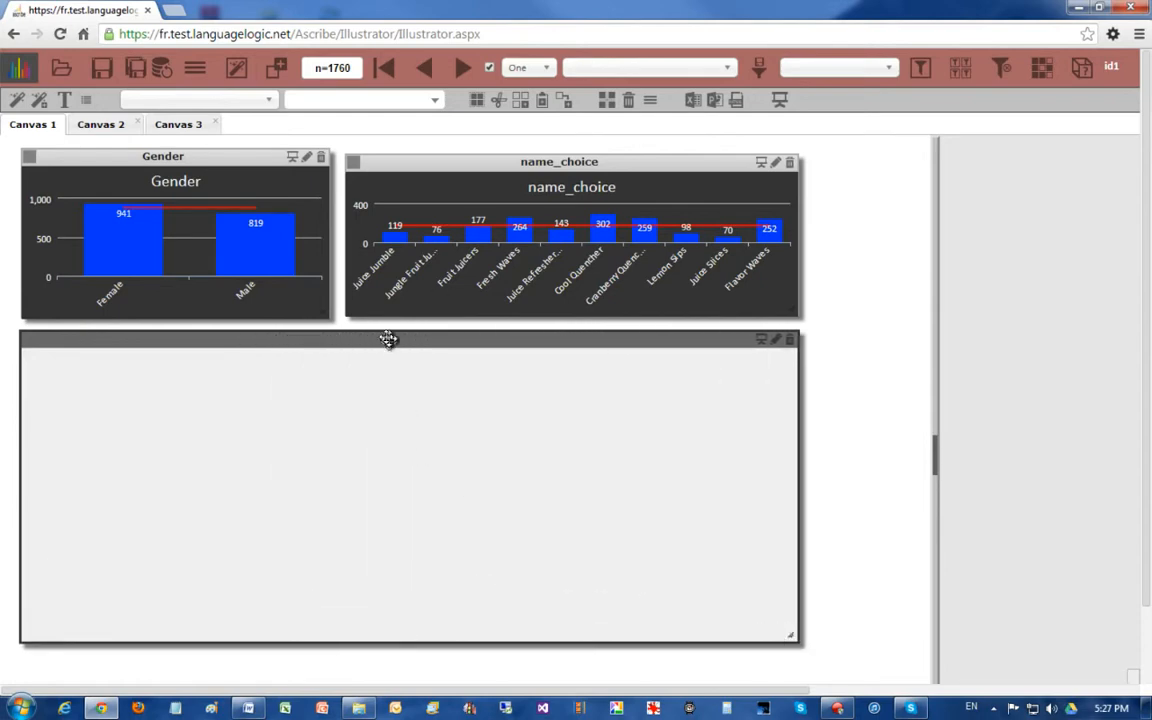
Show the question1_1 question as a Cross-Tab in the large visualization below the two bar charts
{"action": "left_click", "coordinate": [262, 100]}
{"action": "left_click", "coordinate": [195, 189]}
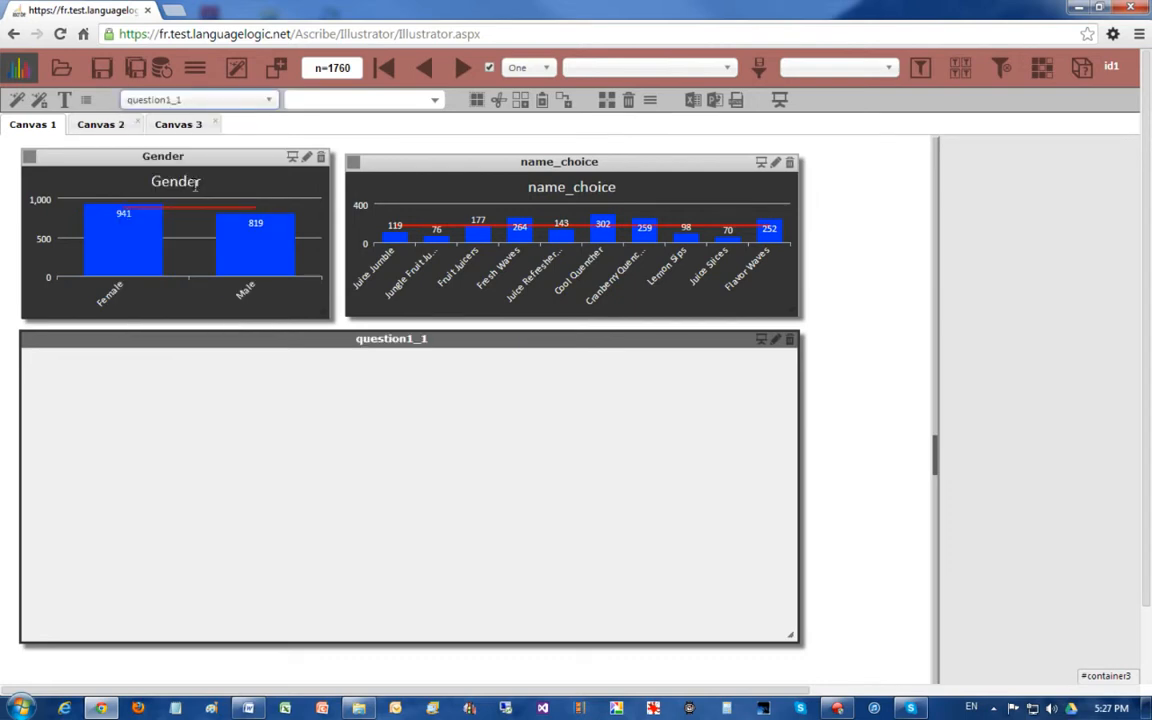
{"action": "left_click", "coordinate": [433, 103]}
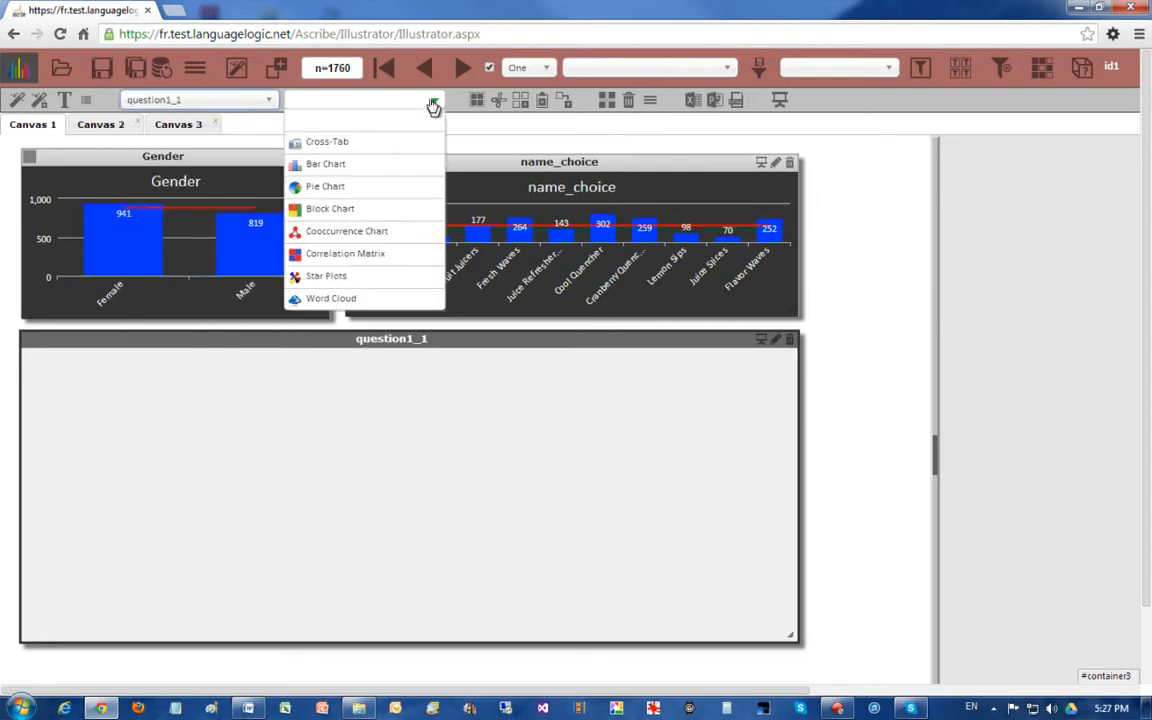
{"action": "left_click", "coordinate": [337, 143]}
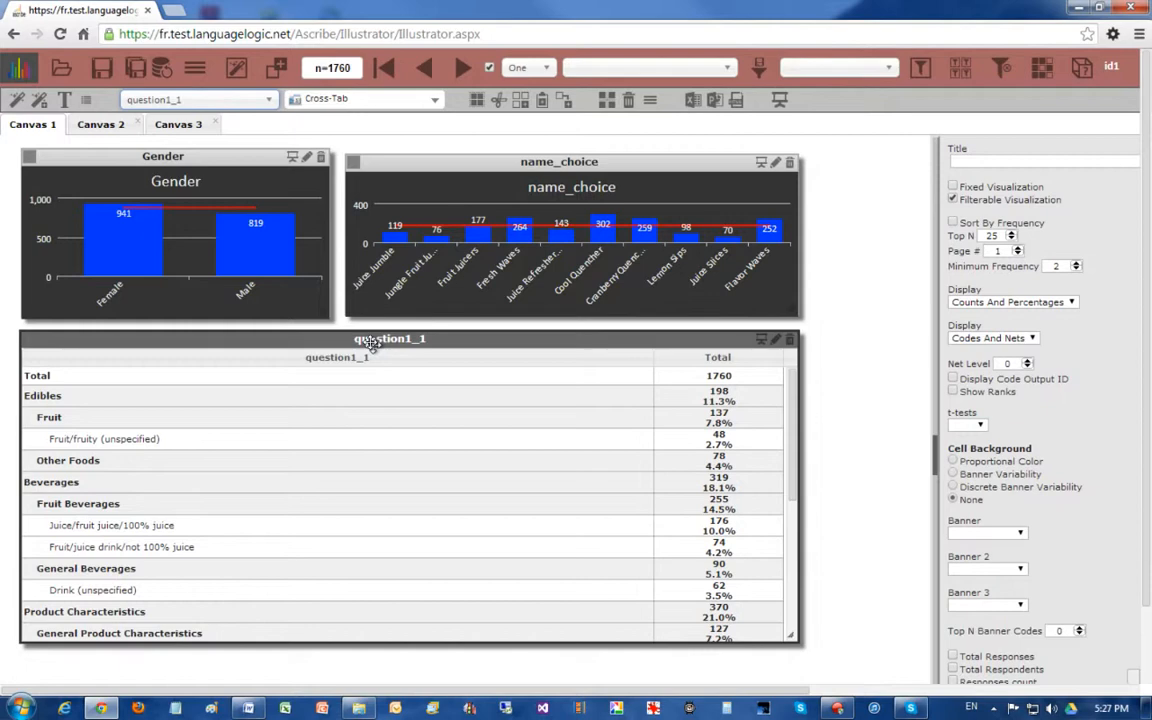
Select the Gender, name_choice and question1_1 visualizations in turn to compare their available settings
{"action": "left_click", "coordinate": [220, 152]}
{"action": "left_click", "coordinate": [372, 240]}
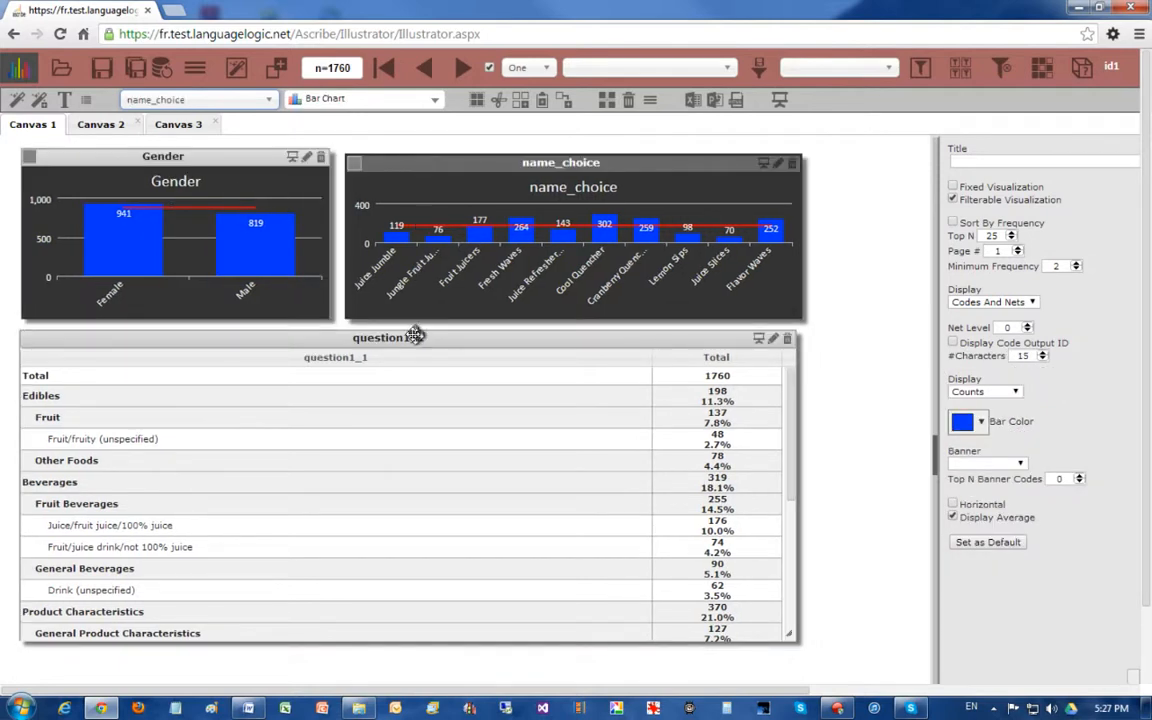
{"action": "left_click", "coordinate": [414, 340]}
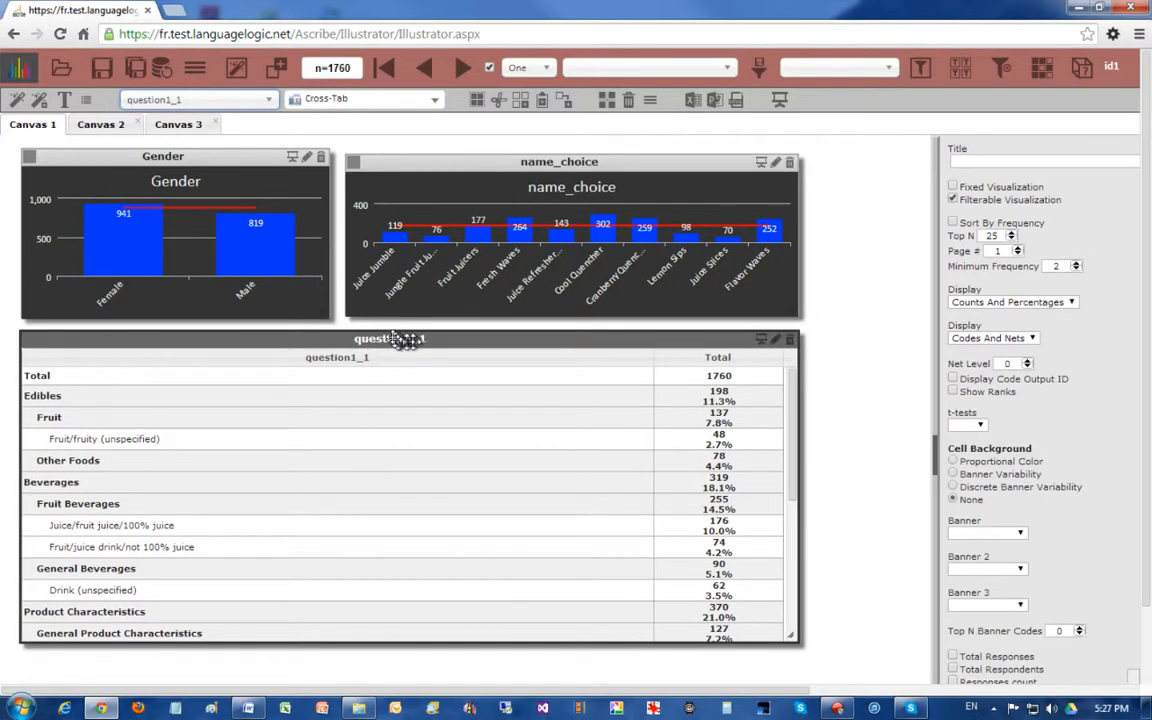
{"action": "left_click", "coordinate": [248, 160]}
{"action": "left_click", "coordinate": [415, 164]}
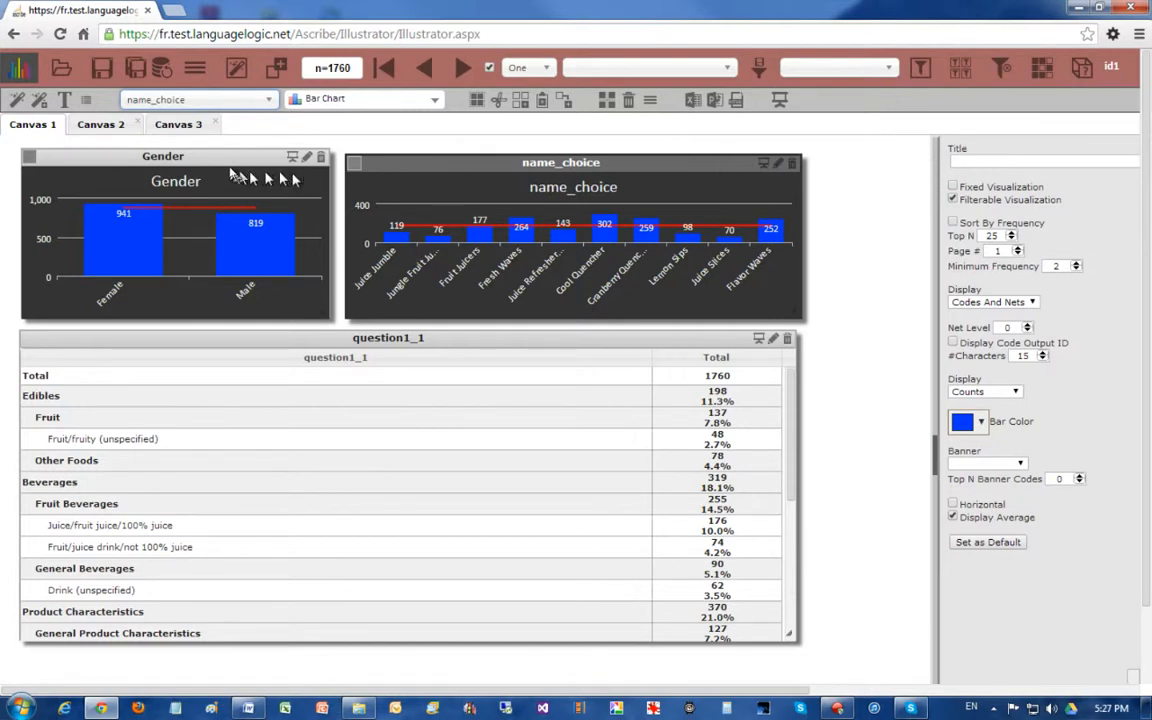
Set the Gender chart's bar color to red (#fc0446)
{"action": "left_click", "coordinate": [196, 157]}
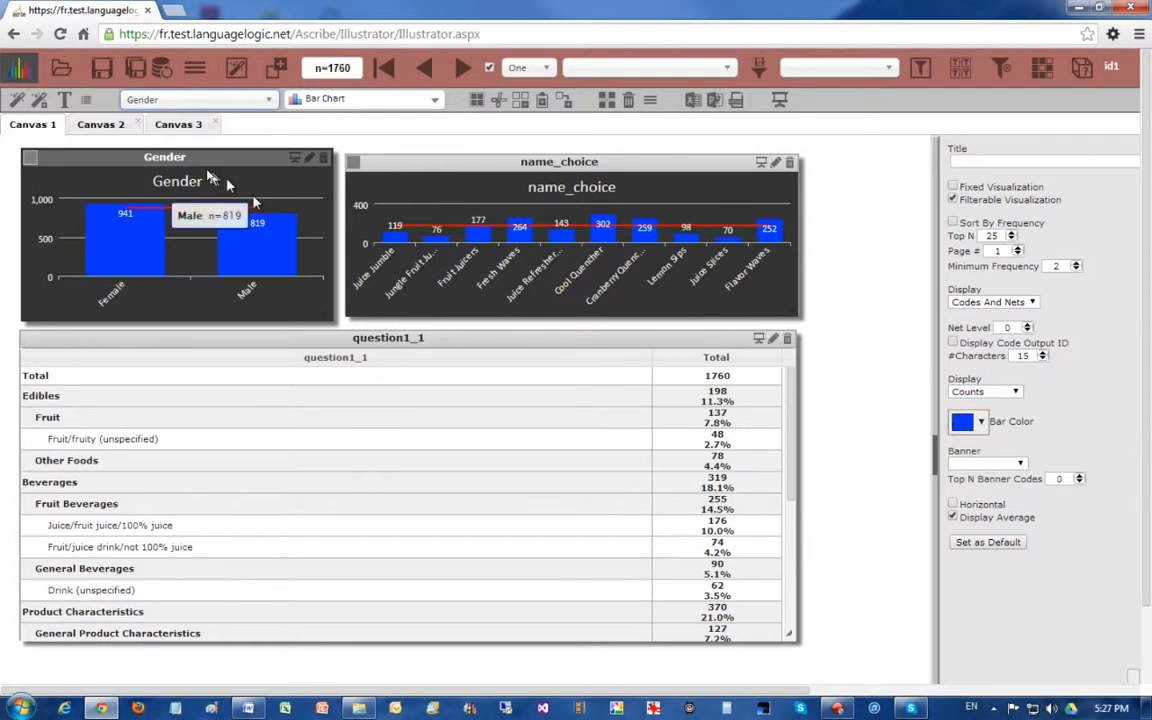
{"action": "left_click", "coordinate": [981, 423]}
{"action": "left_click_drag", "start_coordinate": [1083, 468], "coordinate": [1084, 548]}
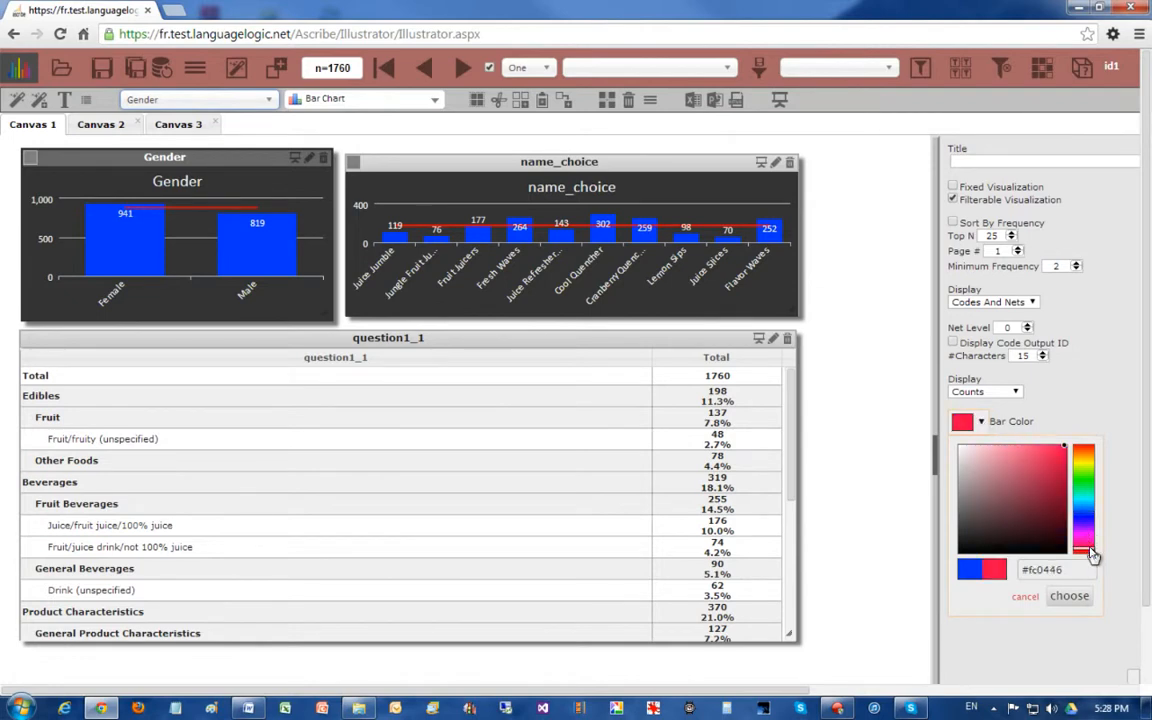
{"action": "left_click", "coordinate": [1073, 598]}
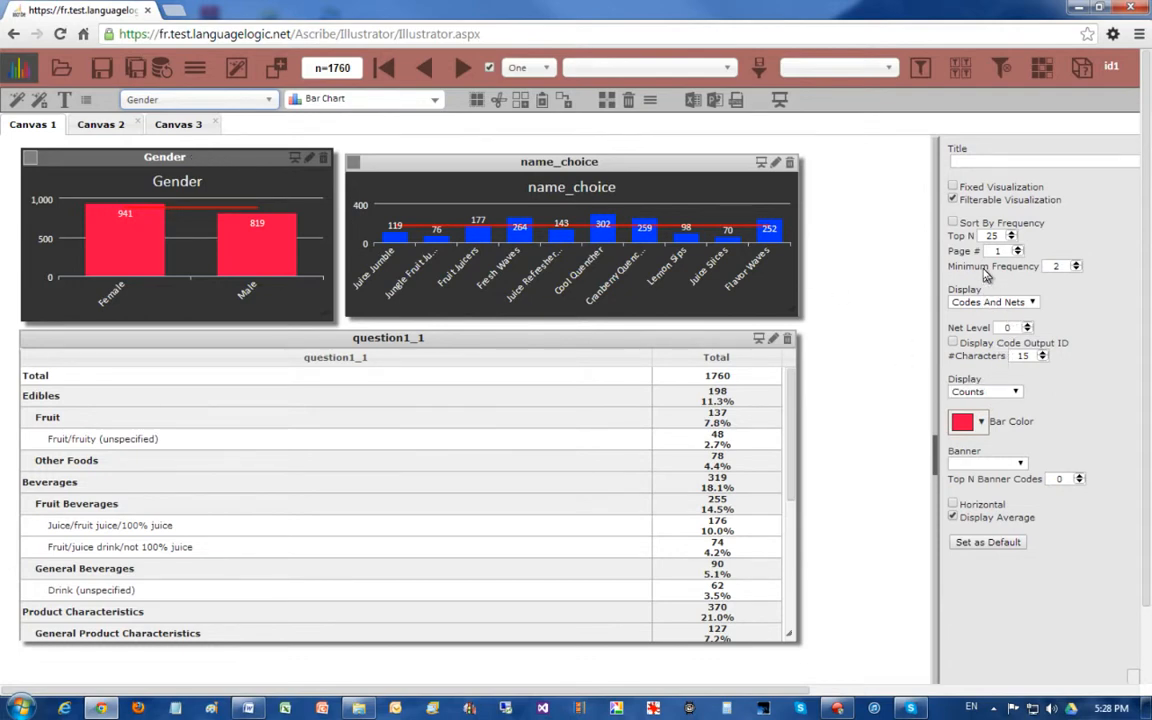
Switch the Gender chart's display to Percentages and back to Counts
{"action": "mouse_move", "coordinate": [265, 233]}
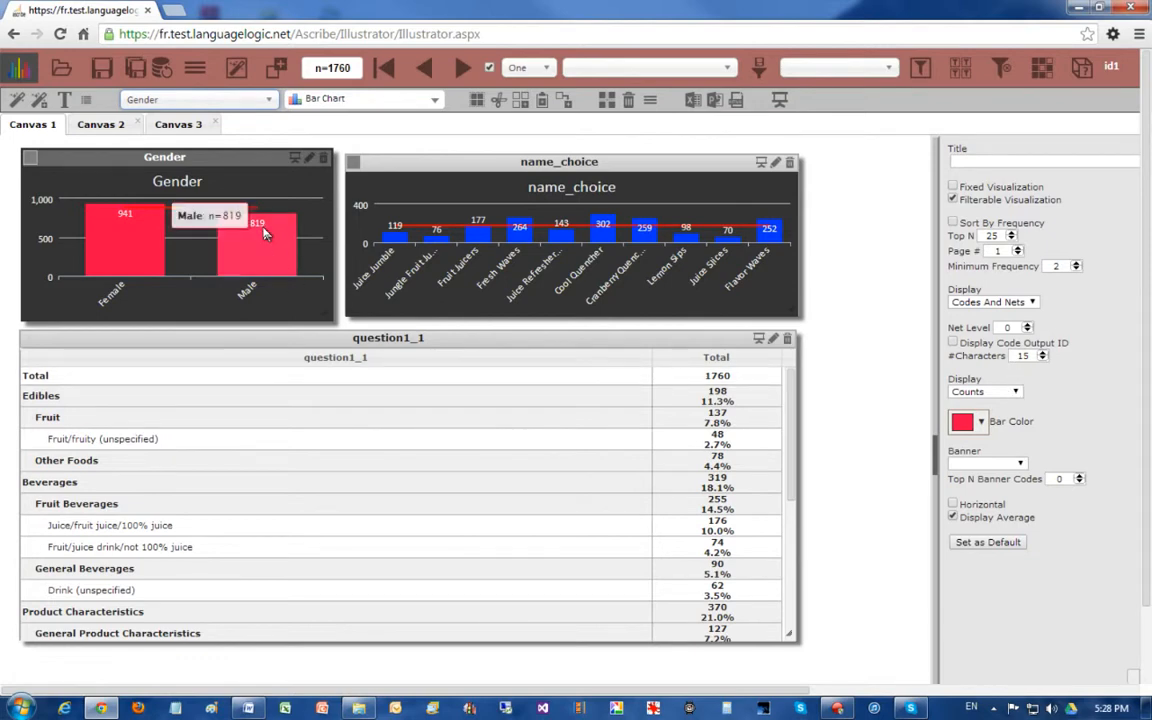
{"action": "left_click", "coordinate": [1018, 392]}
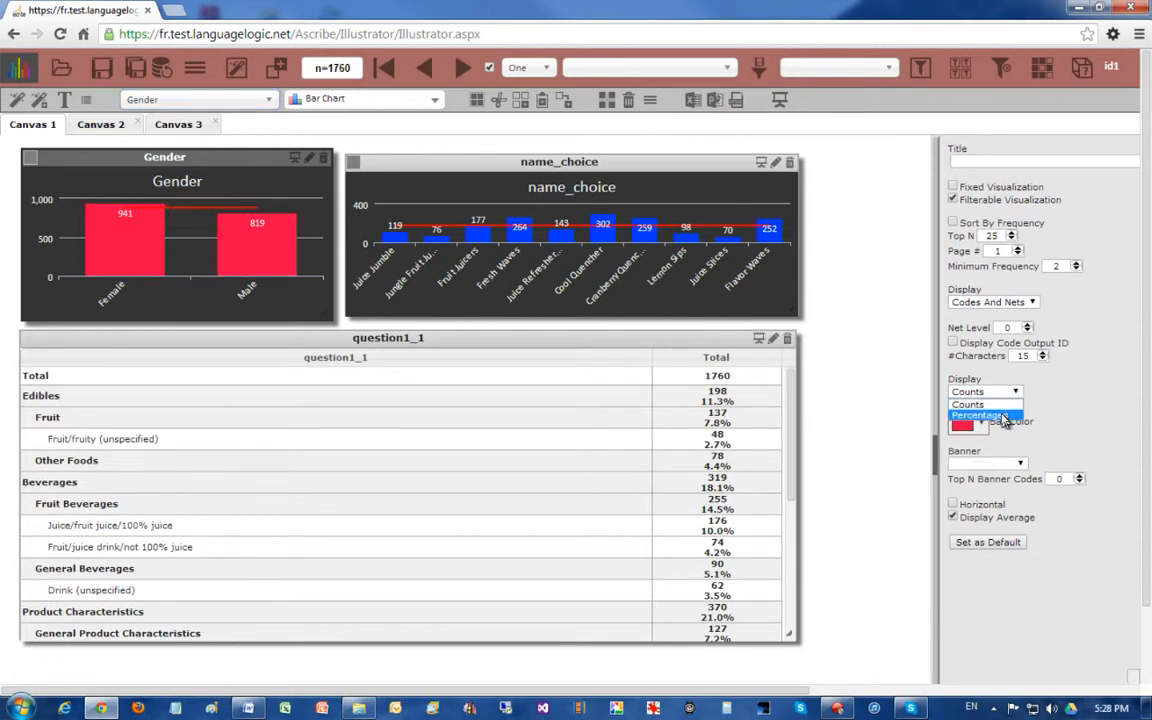
{"action": "left_click", "coordinate": [1000, 411]}
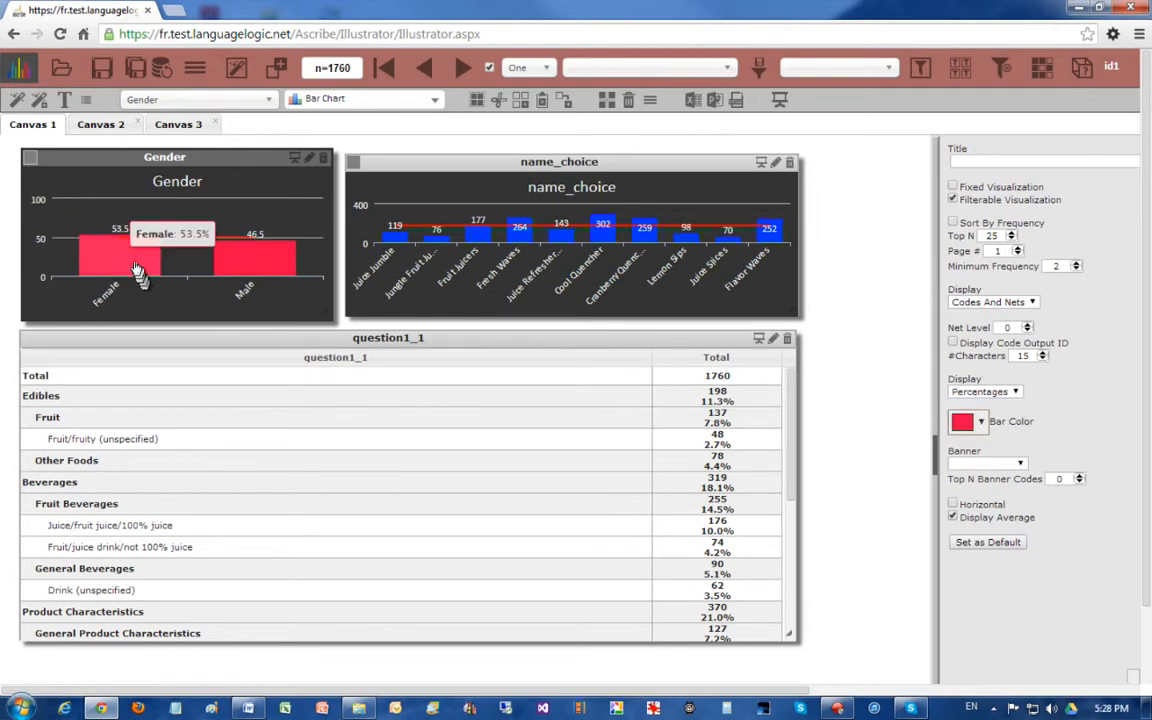
{"action": "mouse_move", "coordinate": [284, 252]}
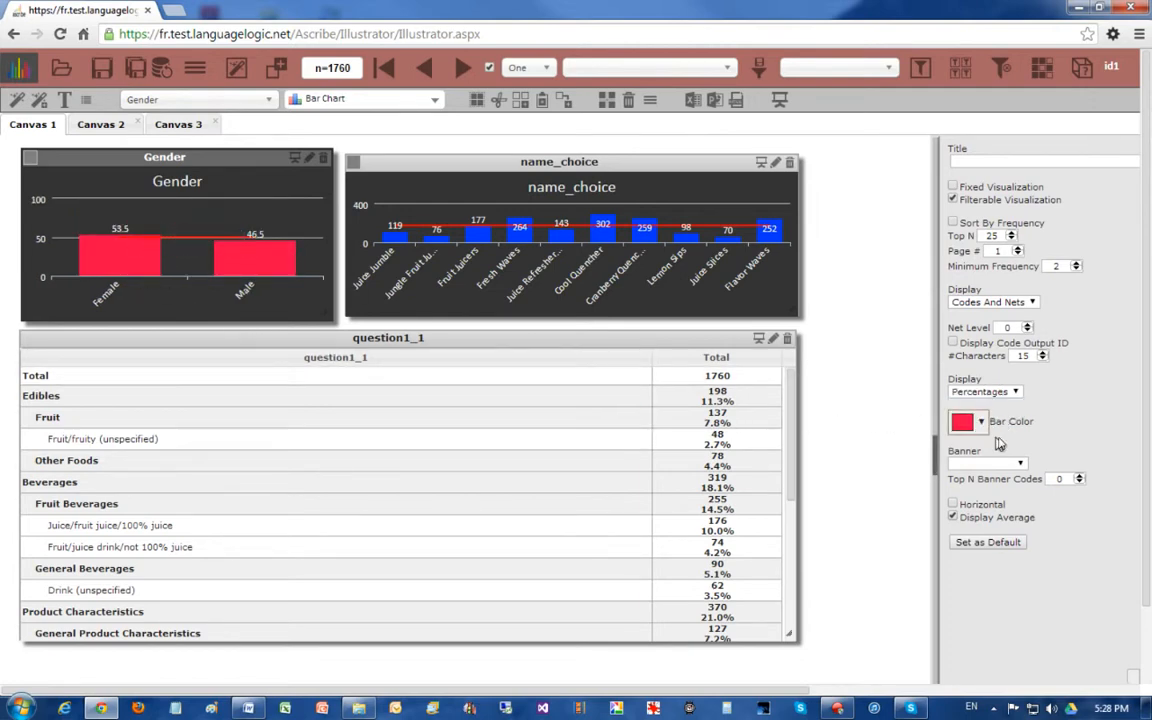
{"action": "left_click", "coordinate": [1018, 392]}
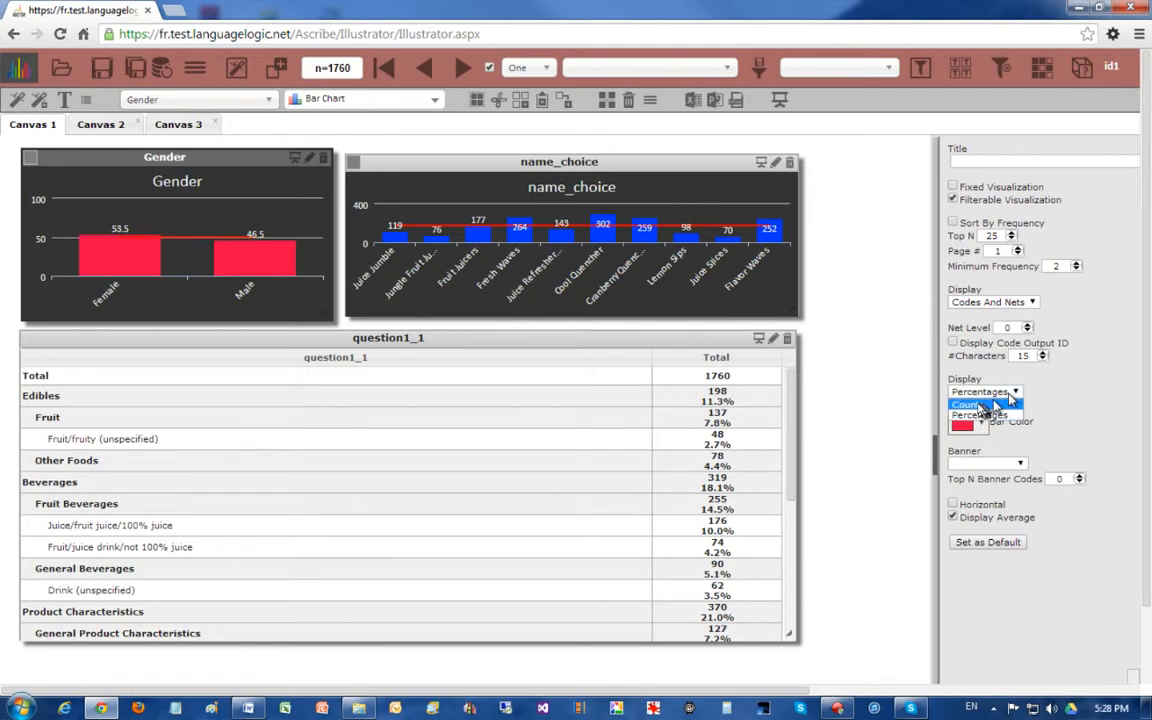
{"action": "left_click", "coordinate": [985, 401]}
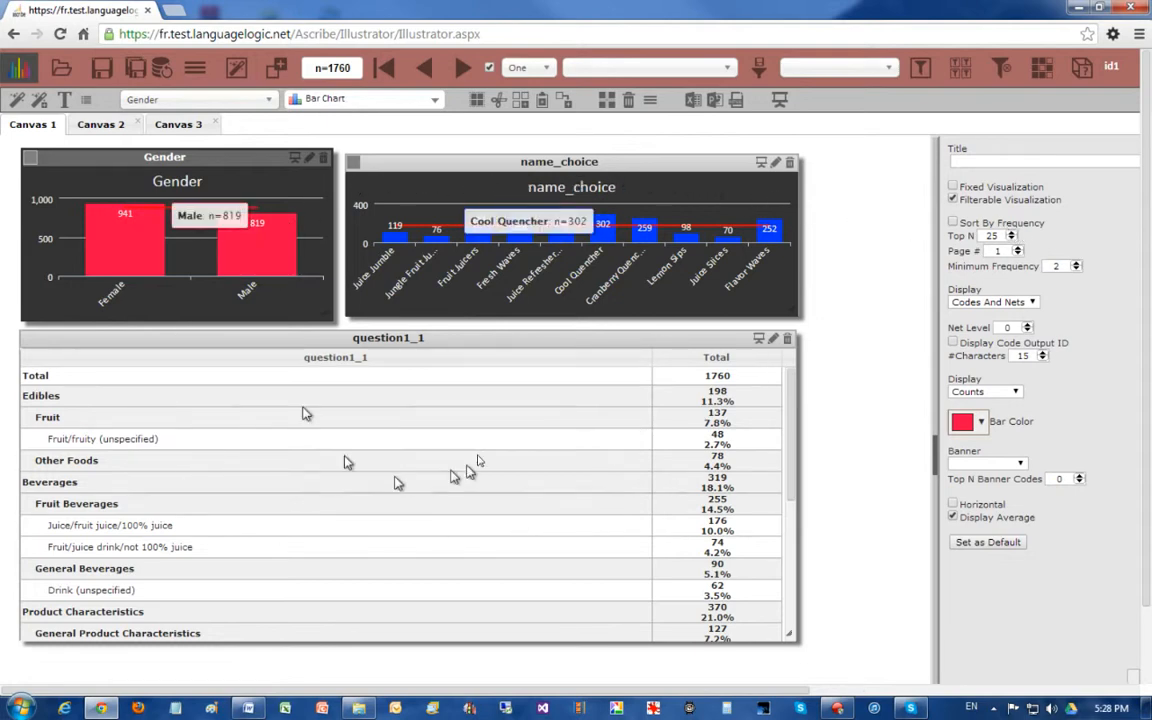
Select the name_choice and Gender charts together and set their bar color to green (#1efc04)
{"action": "left_click", "coordinate": [634, 165]}
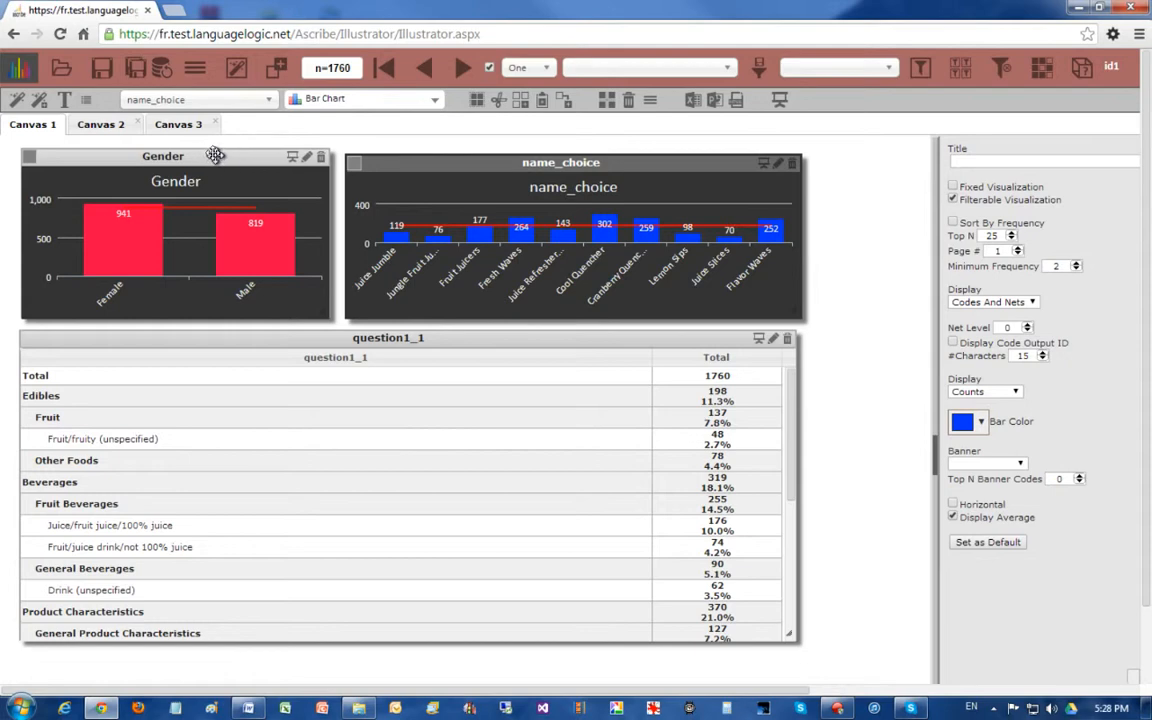
{"action": "left_click_drag", "start_coordinate": [215, 155], "coordinate": [214, 154]}
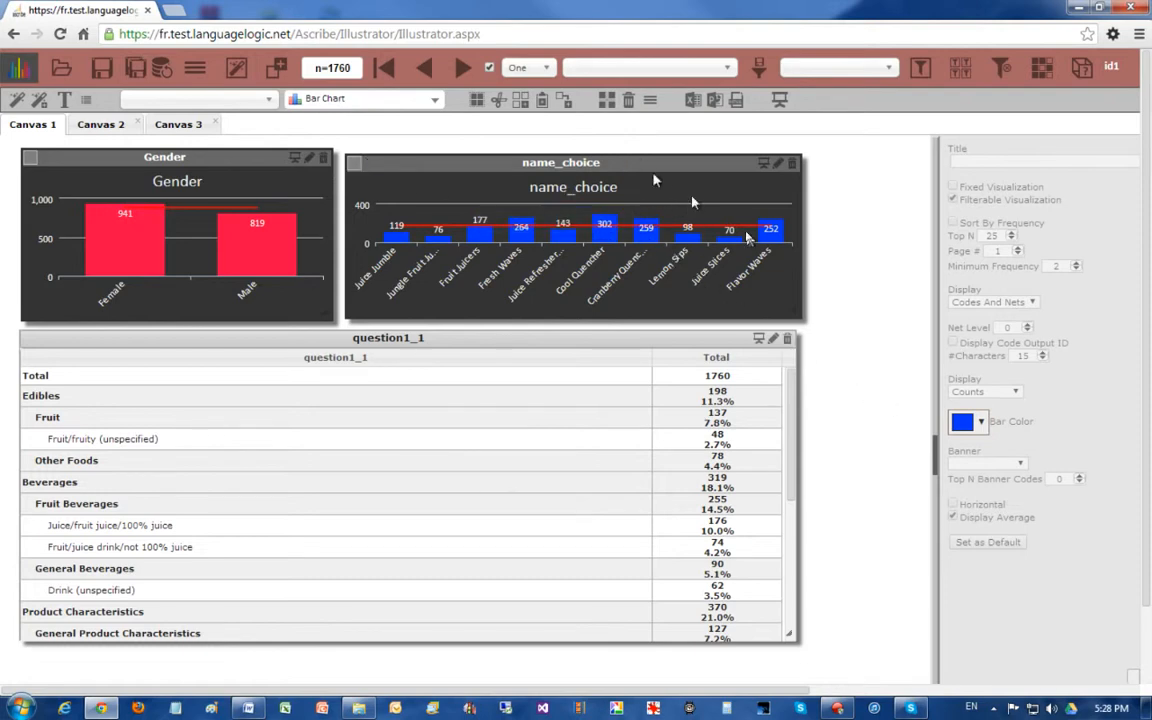
{"action": "left_click", "coordinate": [980, 422]}
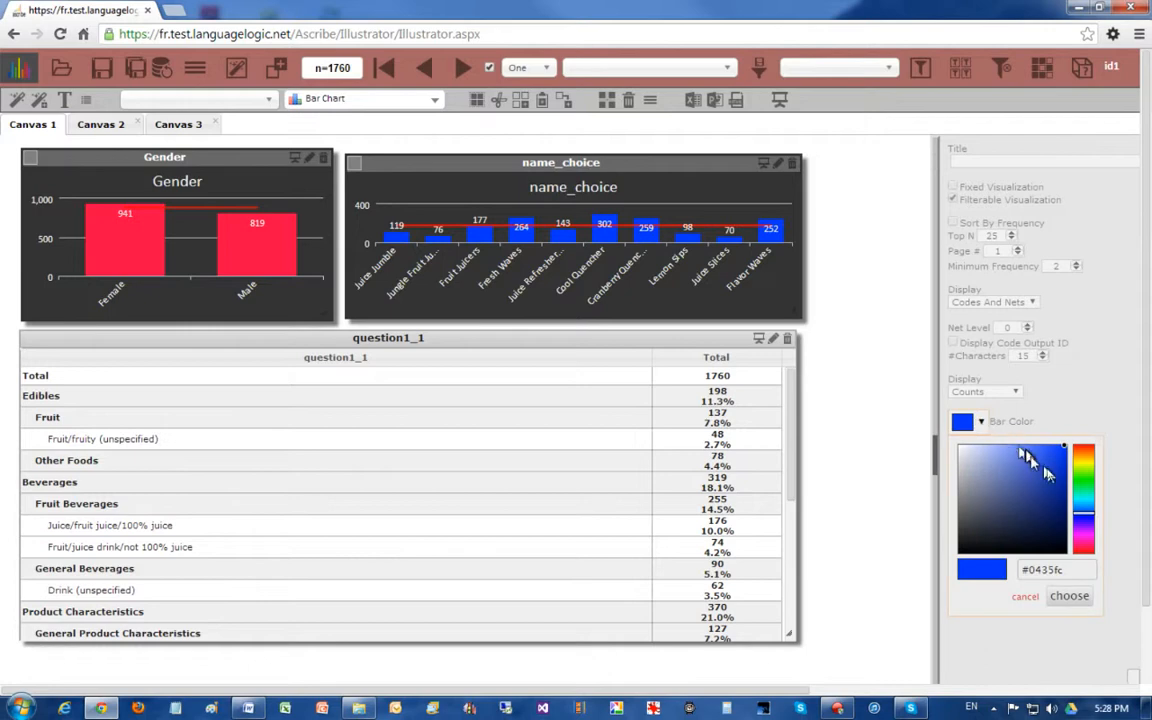
{"action": "left_click", "coordinate": [1083, 478]}
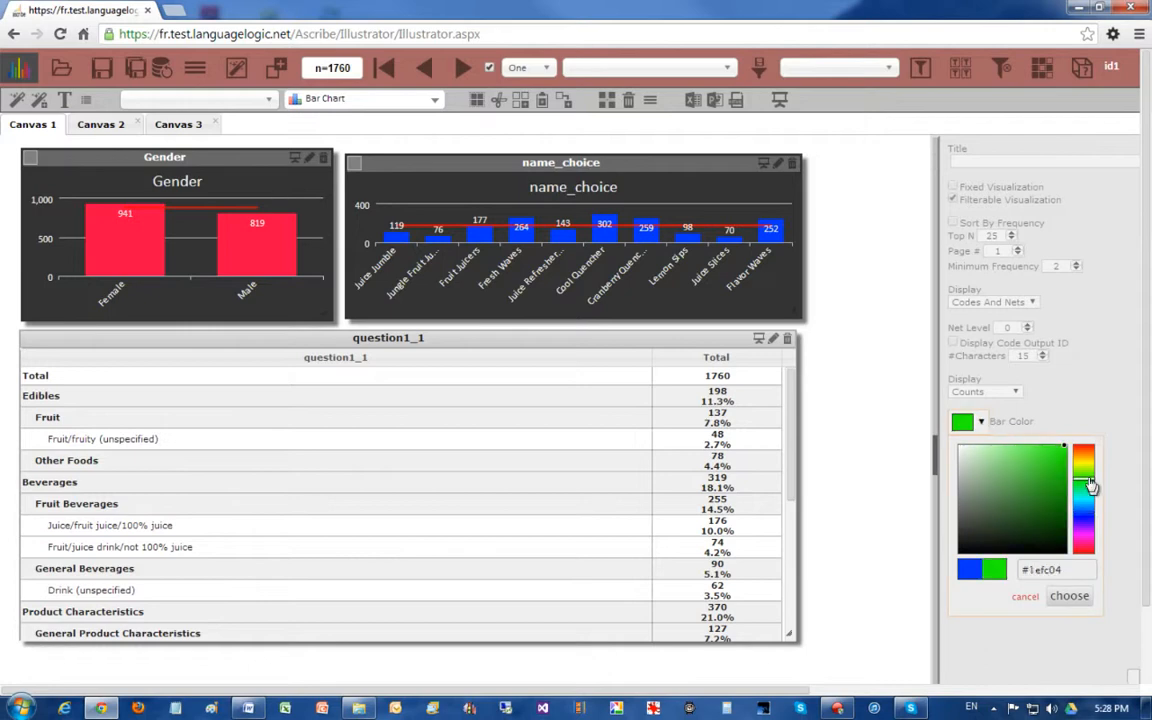
{"action": "left_click", "coordinate": [1064, 597]}
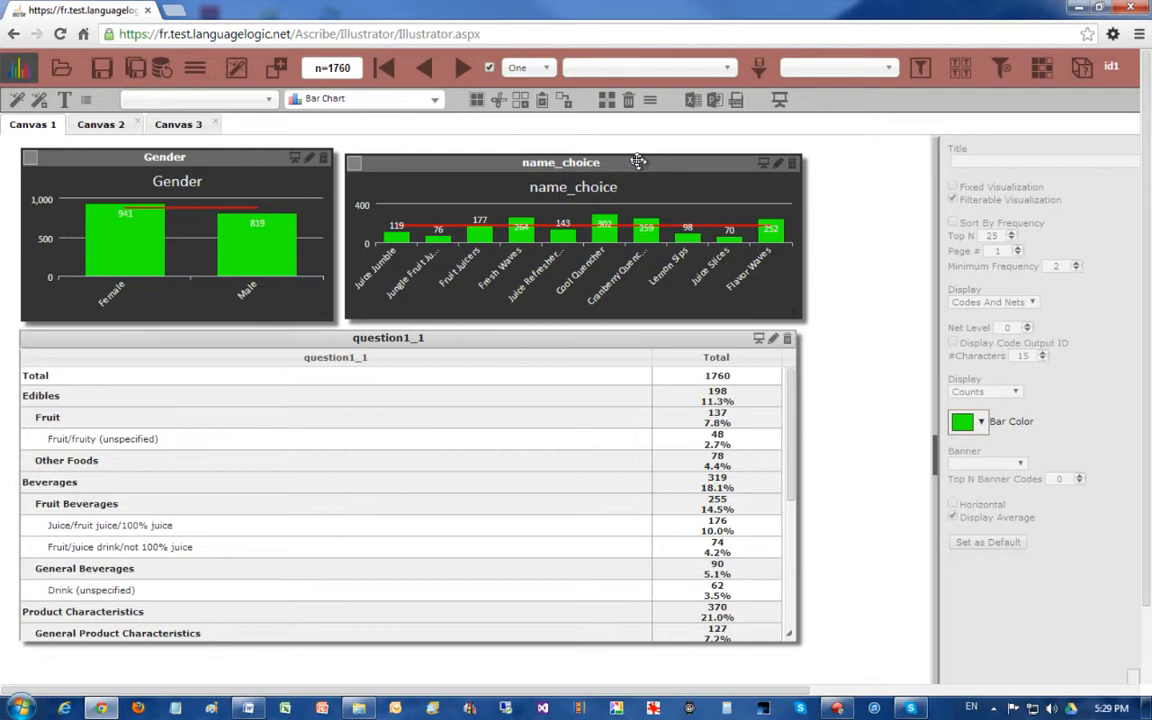
Set name_choice as the first banner of the question1_1 cross-tab
{"action": "left_click", "coordinate": [492, 340]}
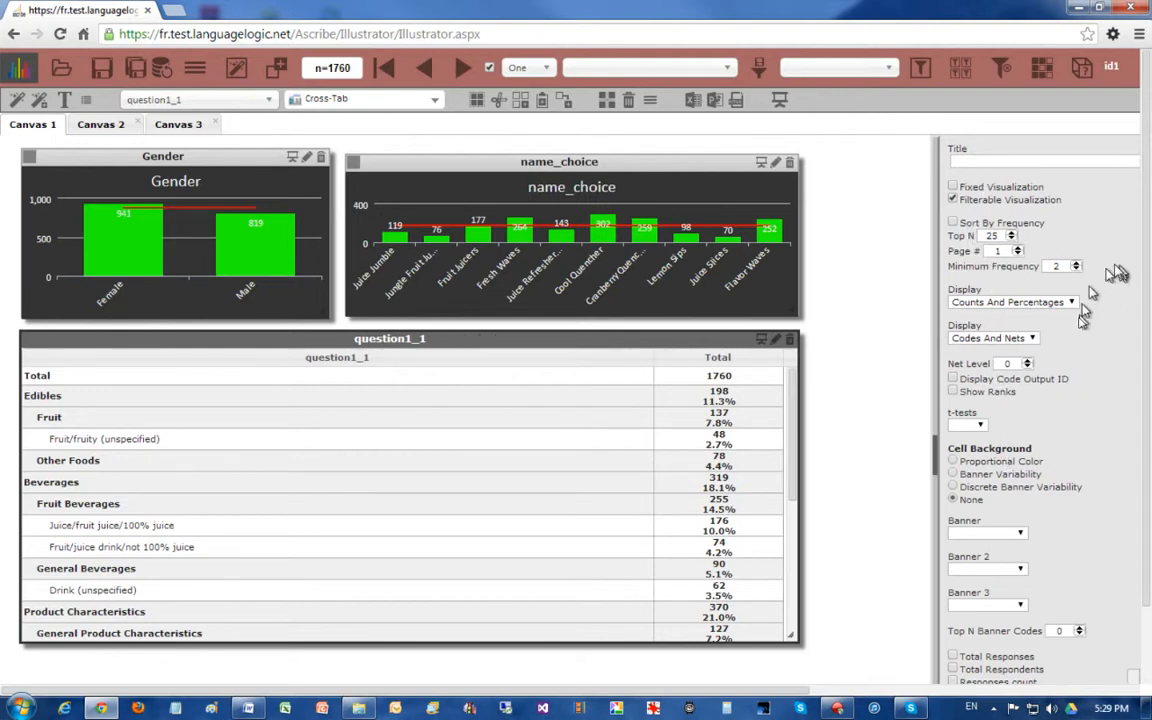
{"action": "left_click", "coordinate": [1019, 535]}
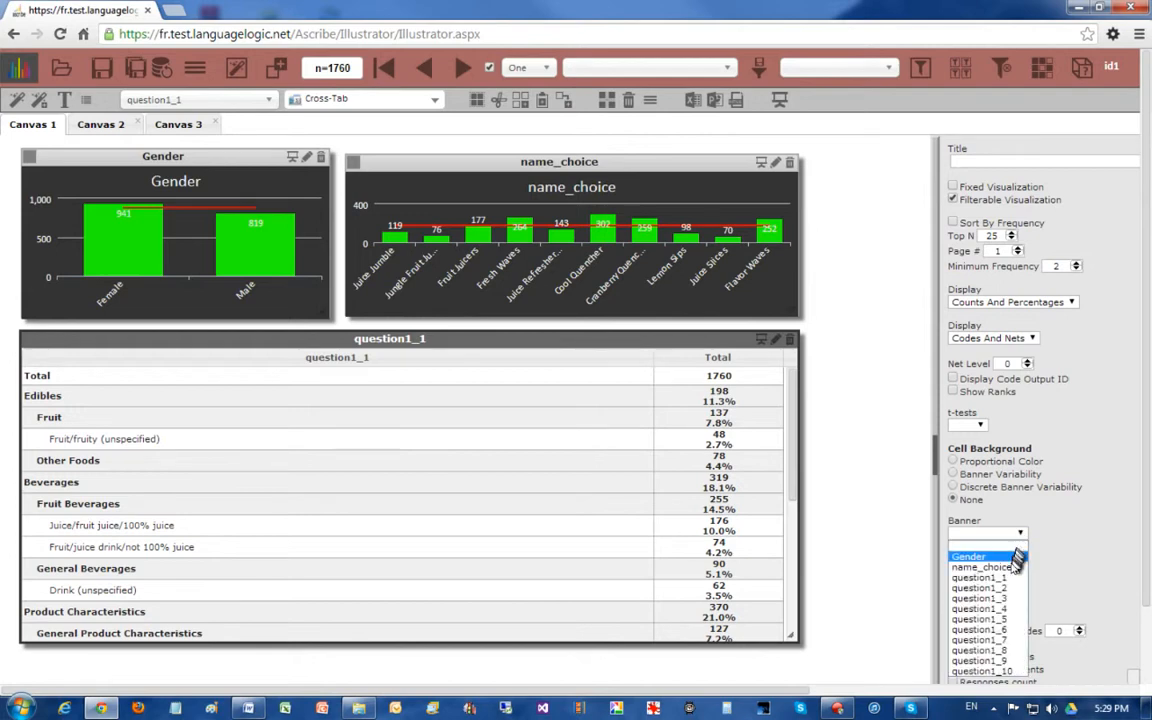
{"action": "left_click", "coordinate": [1013, 568]}
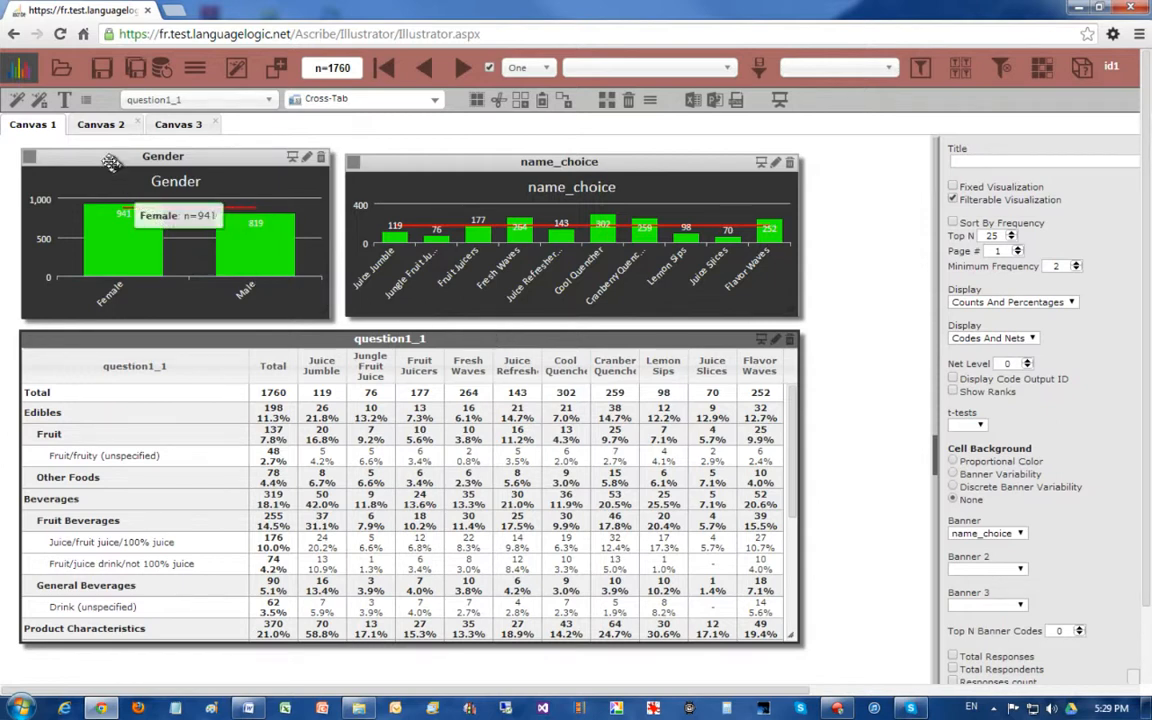
Add a visualization to the empty Canvas 2 and move it slightly away from the upper-left corner
{"action": "left_click", "coordinate": [101, 126]}
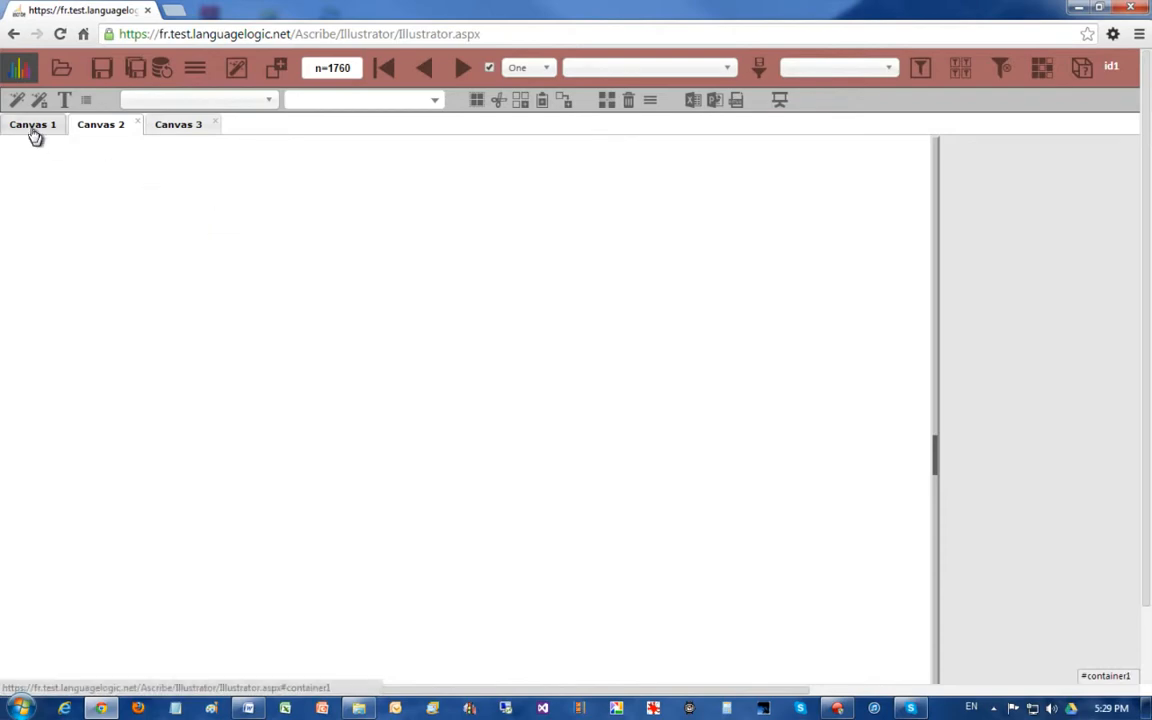
{"action": "left_click", "coordinate": [36, 132]}
{"action": "left_click", "coordinate": [90, 127]}
{"action": "left_click", "coordinate": [18, 100]}
{"action": "left_click_drag", "start_coordinate": [89, 143], "coordinate": [130, 156]}
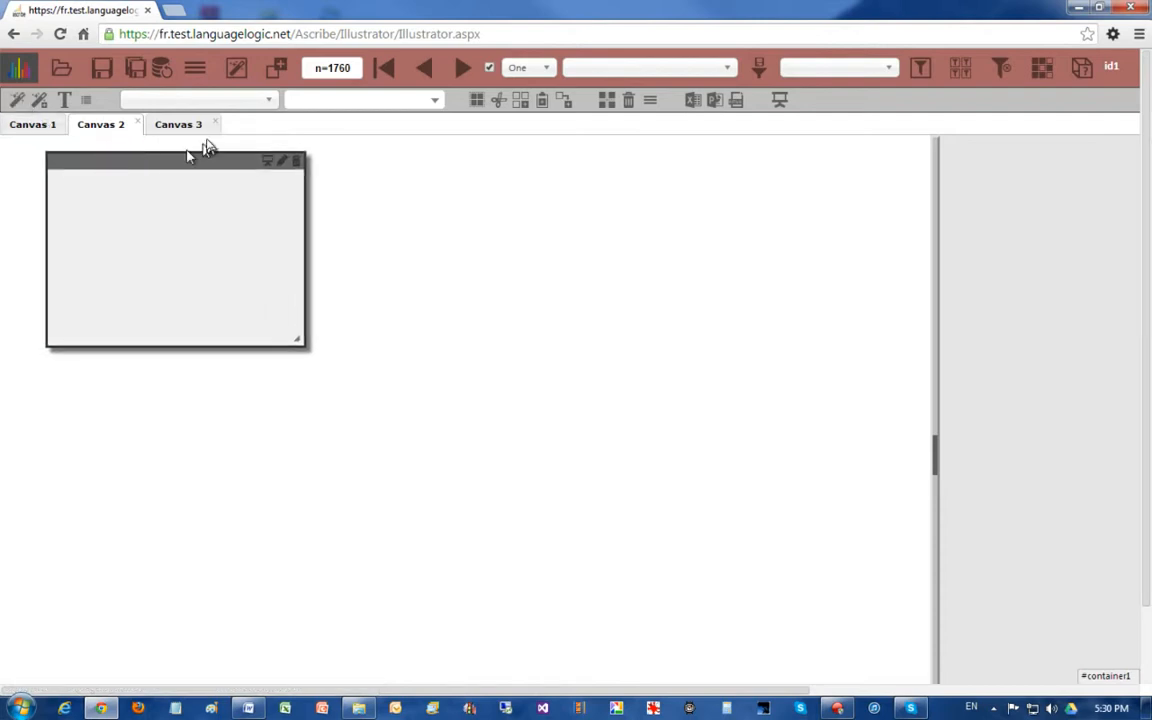
Assign name_choice to the new visualization, enlarge it to fill most of Canvas 2 and show it as a Pie Chart
{"action": "left_click", "coordinate": [271, 104]}
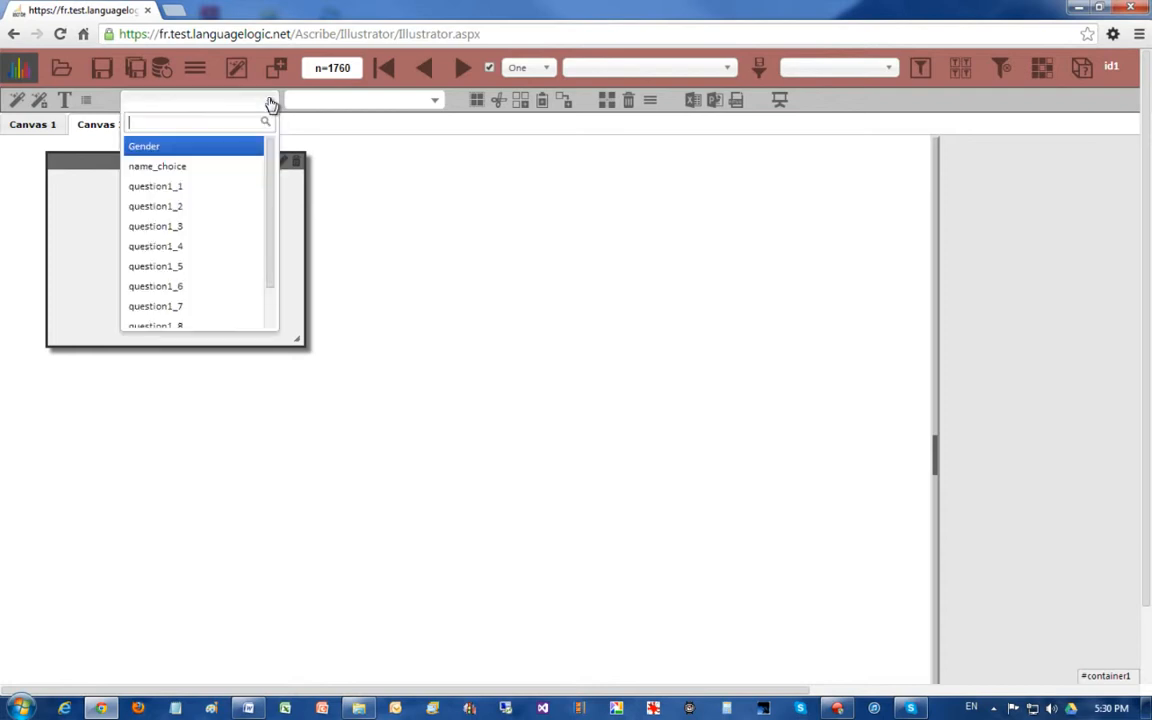
{"action": "left_click", "coordinate": [184, 166]}
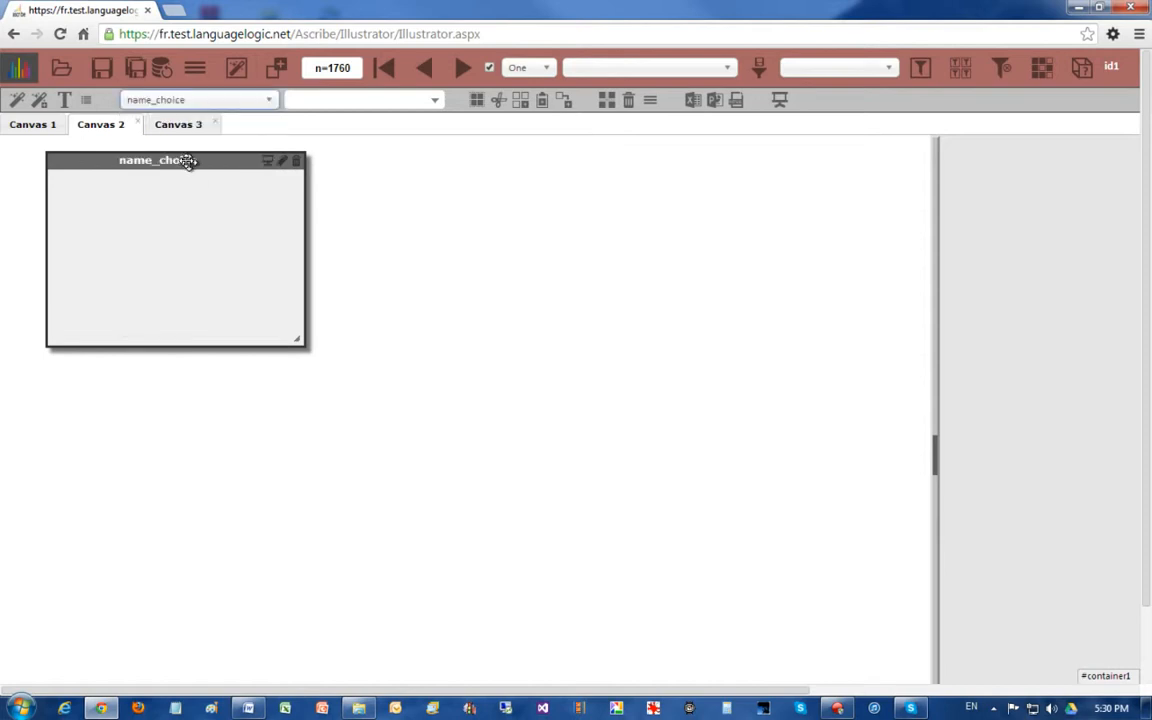
{"action": "left_click_drag", "start_coordinate": [186, 160], "coordinate": [208, 172]}
{"action": "left_click_drag", "start_coordinate": [320, 354], "coordinate": [800, 621]}
{"action": "left_click", "coordinate": [436, 103]}
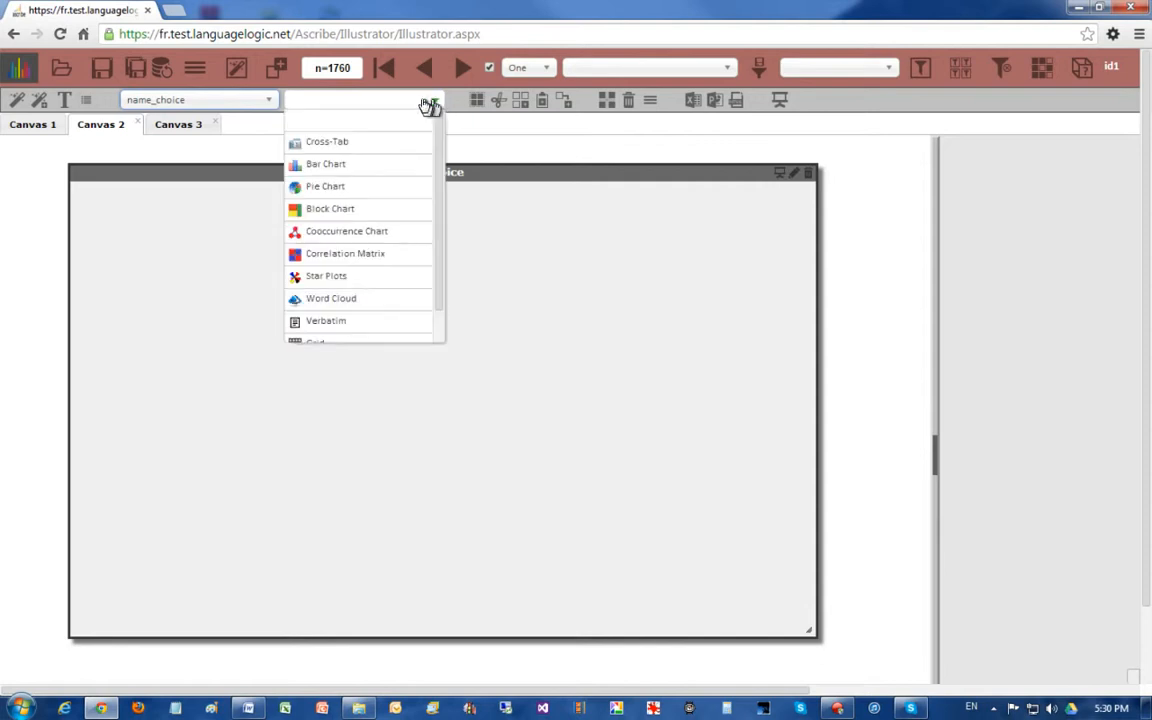
{"action": "left_click", "coordinate": [337, 186]}
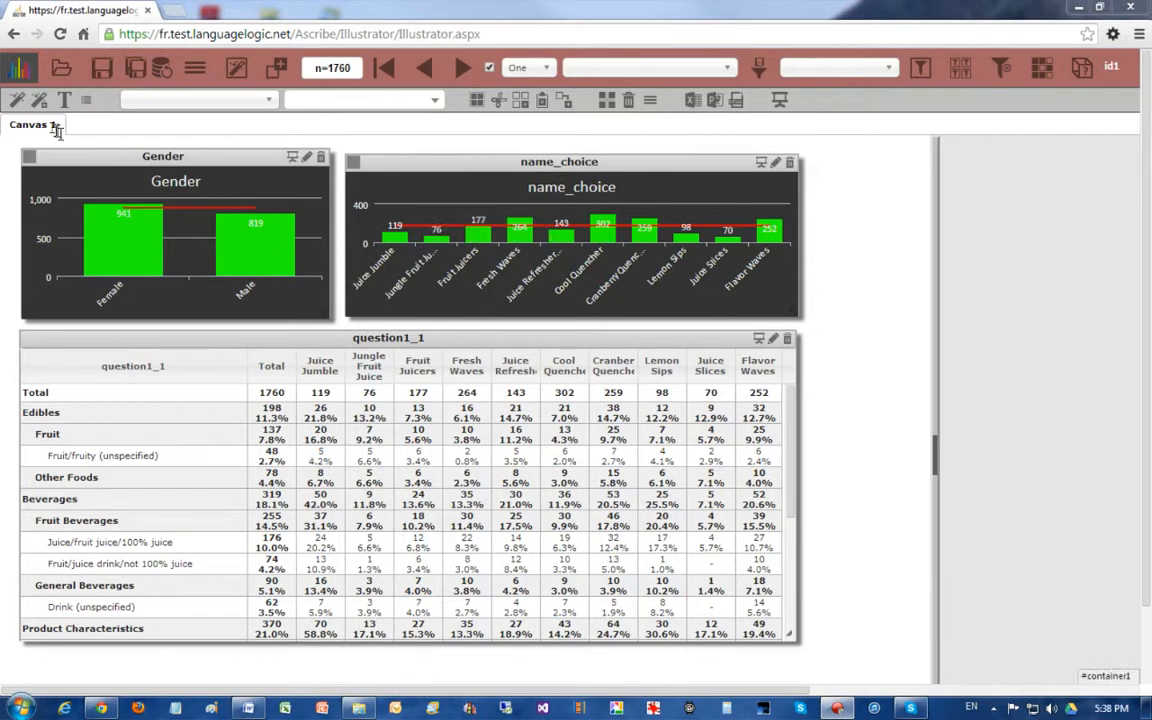
Create a second canvas, add a visualization to it and move it away from the canvas's upper-left corner
{"action": "left_click", "coordinate": [236, 70]}
{"action": "left_click", "coordinate": [18, 101]}
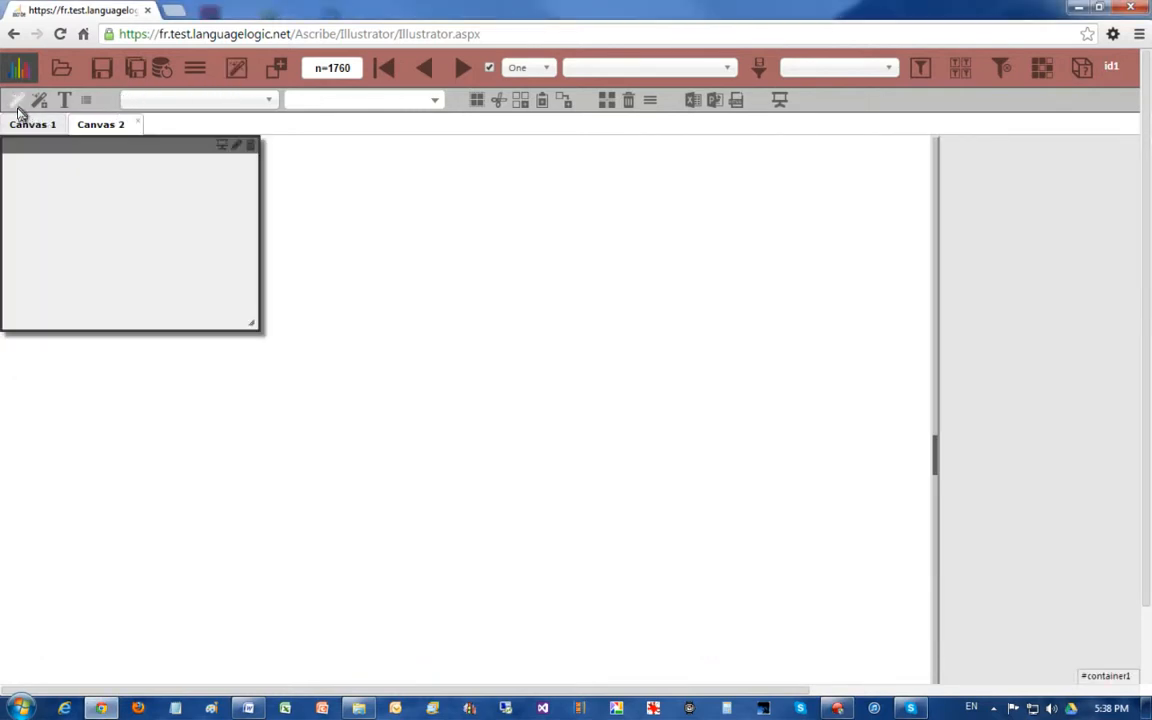
{"action": "left_click_drag", "start_coordinate": [78, 150], "coordinate": [151, 171]}
Show Gender as a Bar Chart in the Canvas 2 visualization, move it close to the canvas's left edge and enlarge it slightly
{"action": "left_click", "coordinate": [262, 101]}
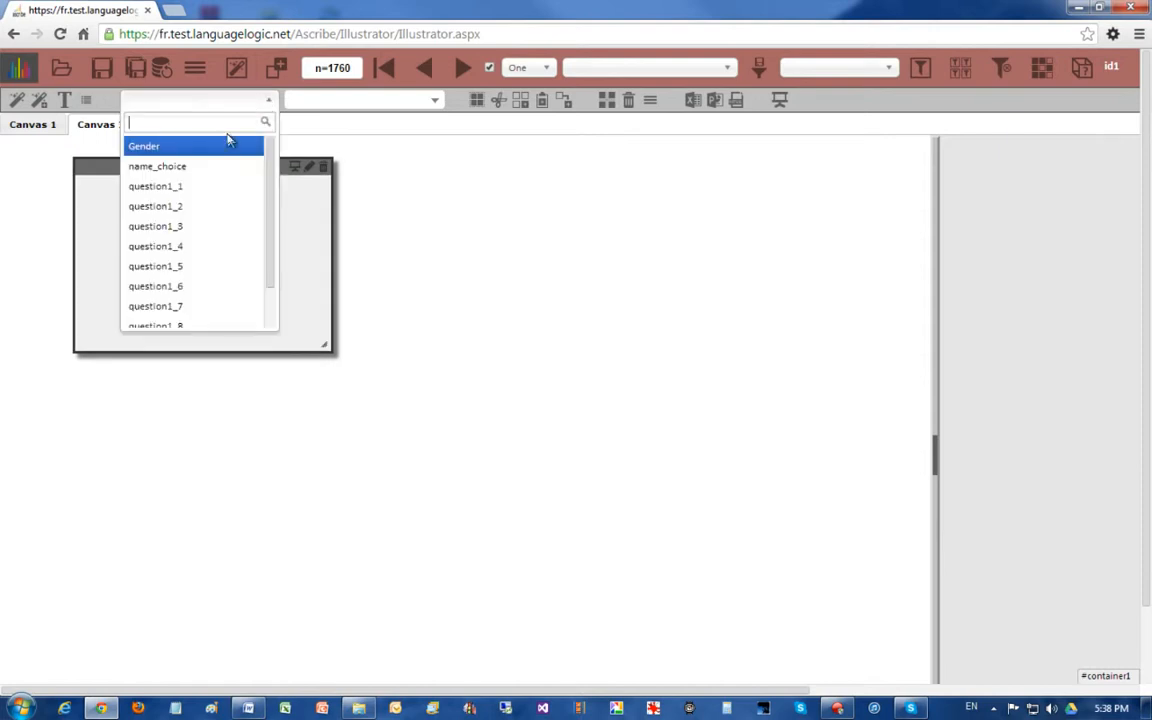
{"action": "left_click", "coordinate": [170, 147]}
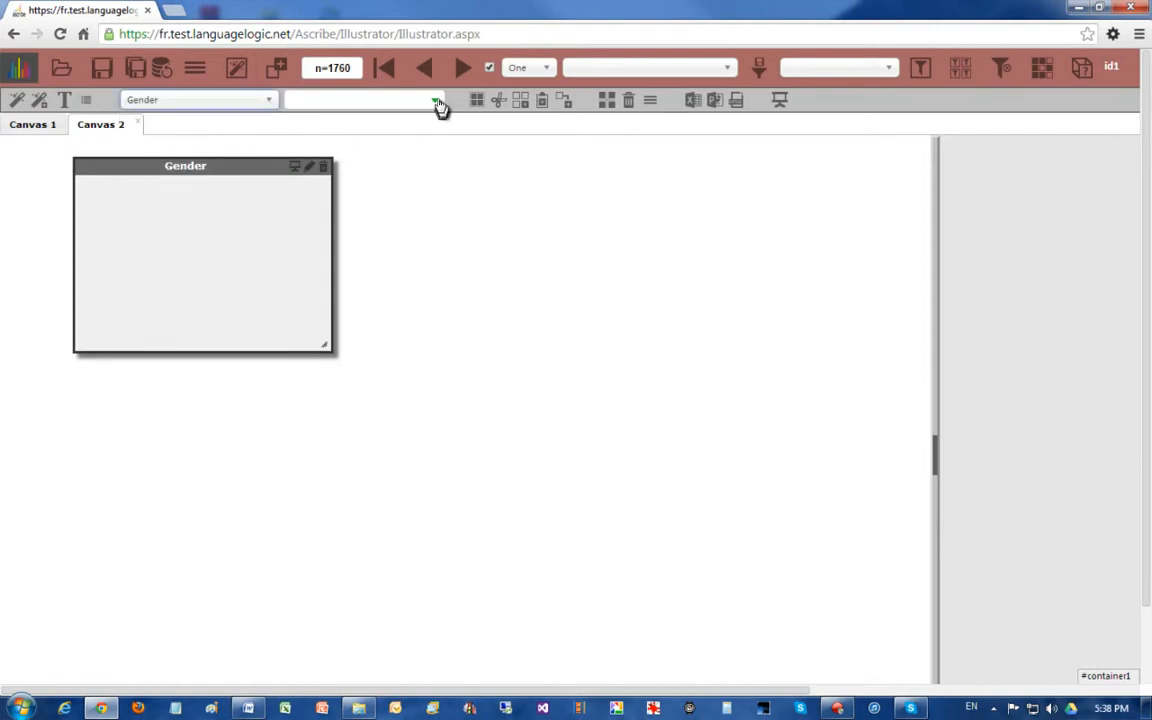
{"action": "left_click", "coordinate": [435, 100]}
{"action": "left_click", "coordinate": [340, 163]}
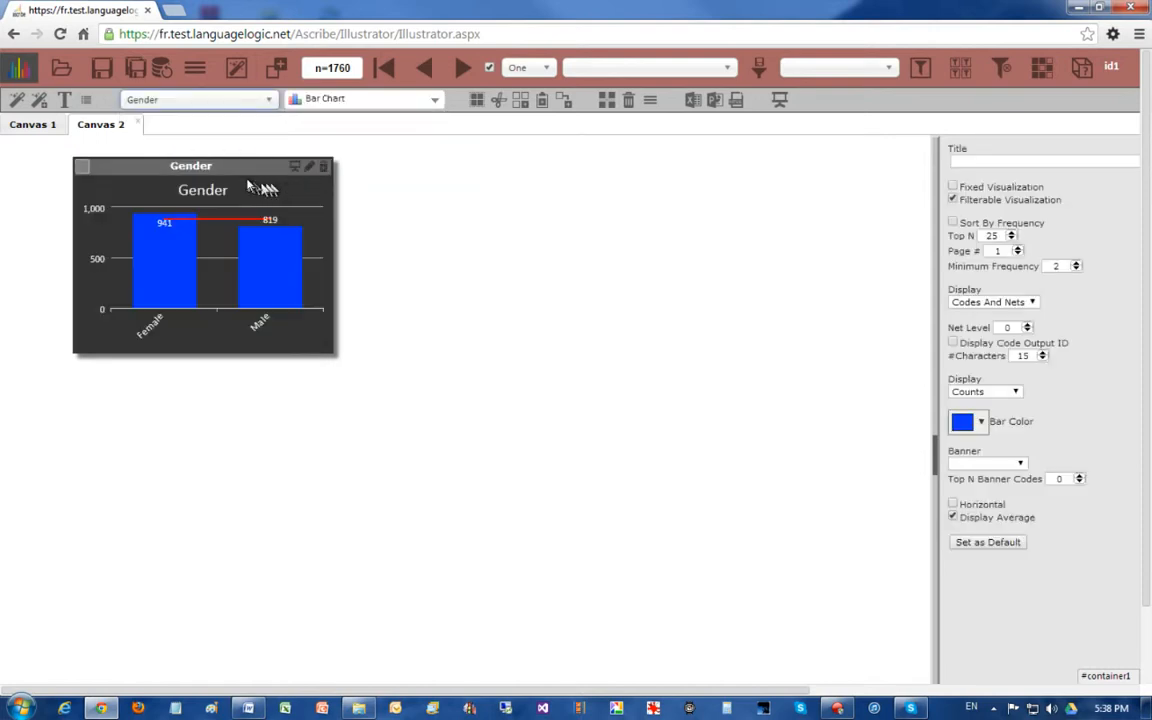
{"action": "left_click_drag", "start_coordinate": [232, 168], "coordinate": [174, 168]}
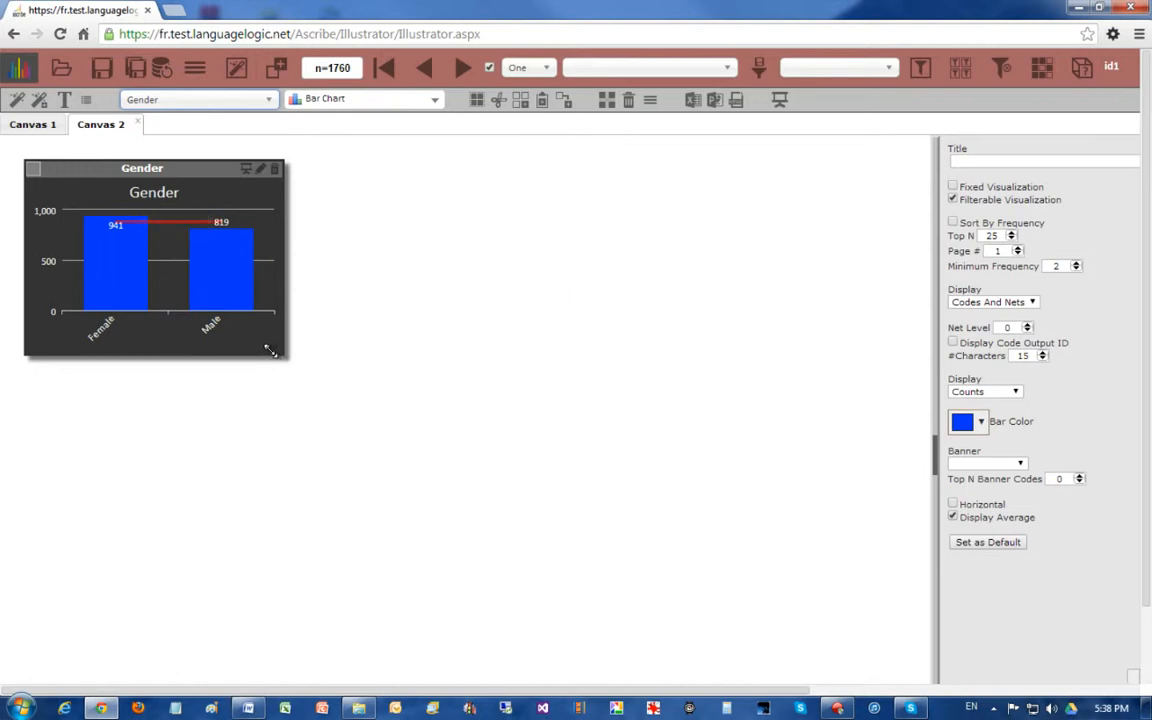
{"action": "mouse_move", "coordinate": [270, 350]}
{"action": "left_mouse_down"}
{"action": "mouse_move", "coordinate": [245, 330]}
{"action": "mouse_move", "coordinate": [284, 363]}
{"action": "left_mouse_up"}
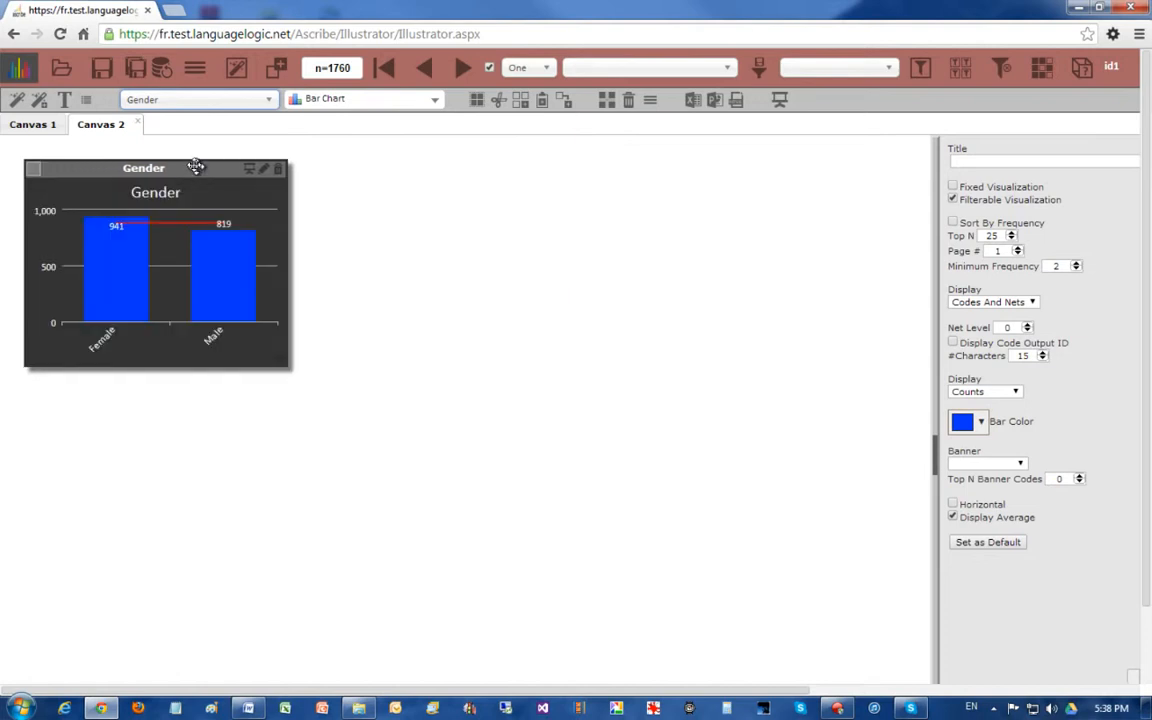
{"action": "left_click", "coordinate": [278, 171]}
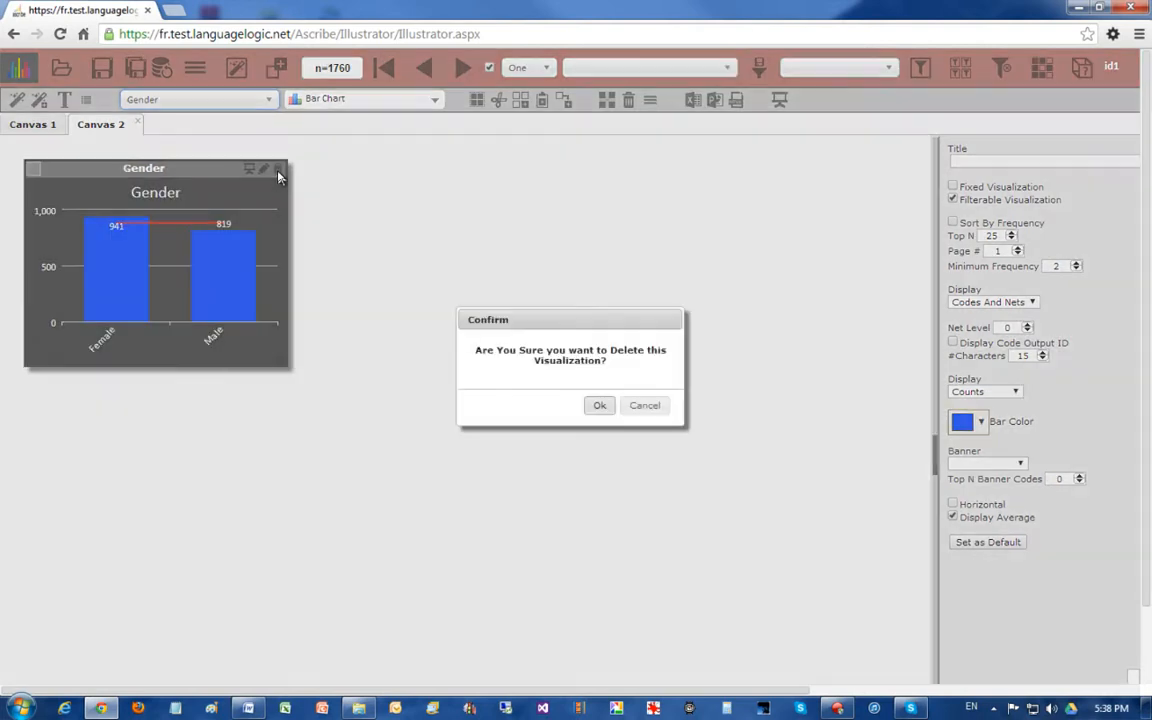
{"action": "left_click", "coordinate": [643, 406]}
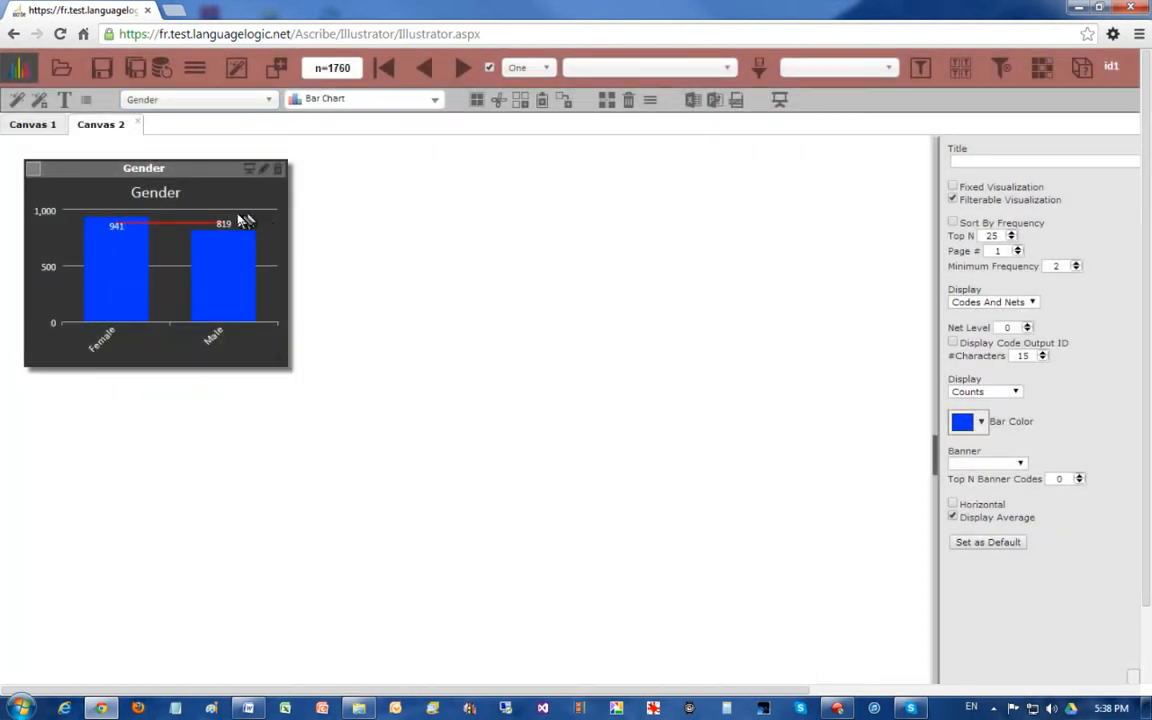
{"action": "left_click", "coordinate": [368, 165]}
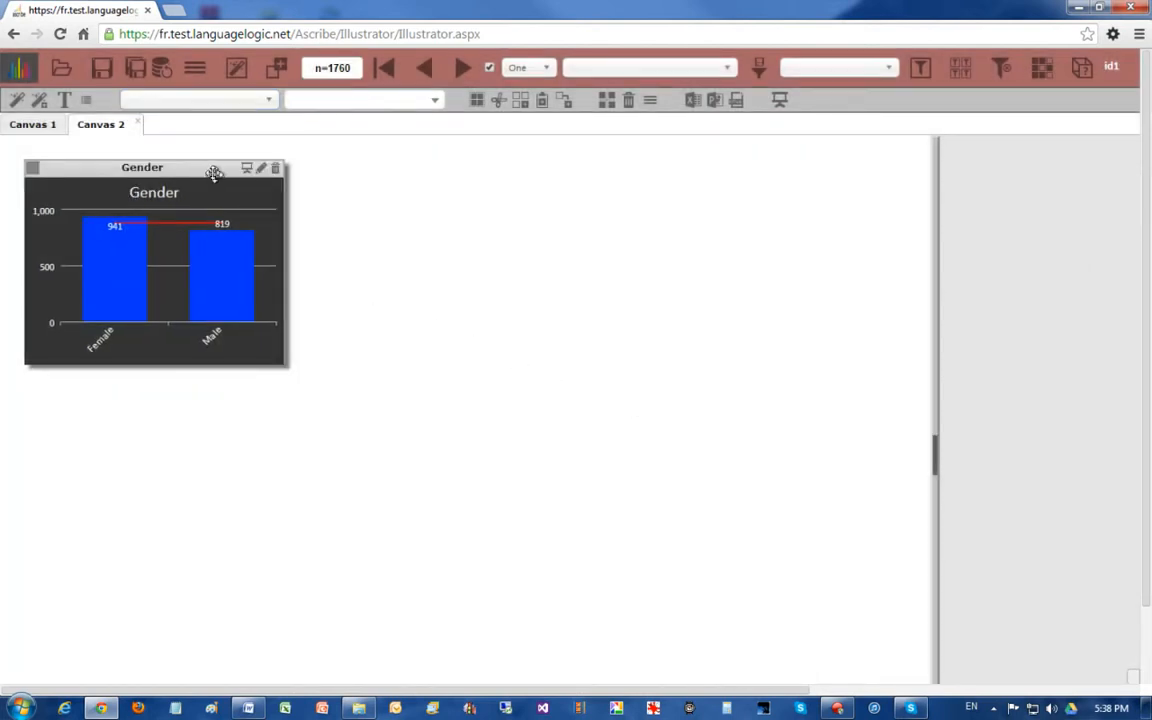
{"action": "left_click", "coordinate": [165, 168]}
{"action": "left_click", "coordinate": [465, 178]}
Duplicate the Gender bar chart twice on Canvas 2 and line up the copies beside the original in one row
{"action": "left_click", "coordinate": [236, 163]}
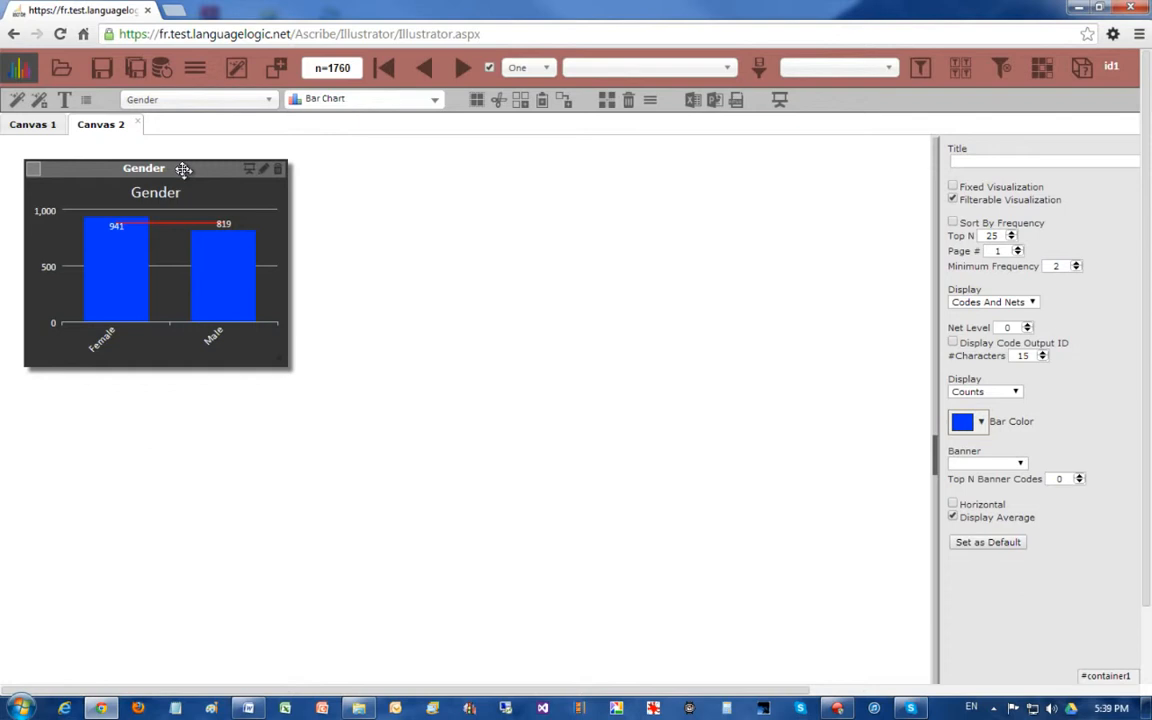
{"action": "left_click_drag", "start_coordinate": [183, 168], "coordinate": [725, 172]}
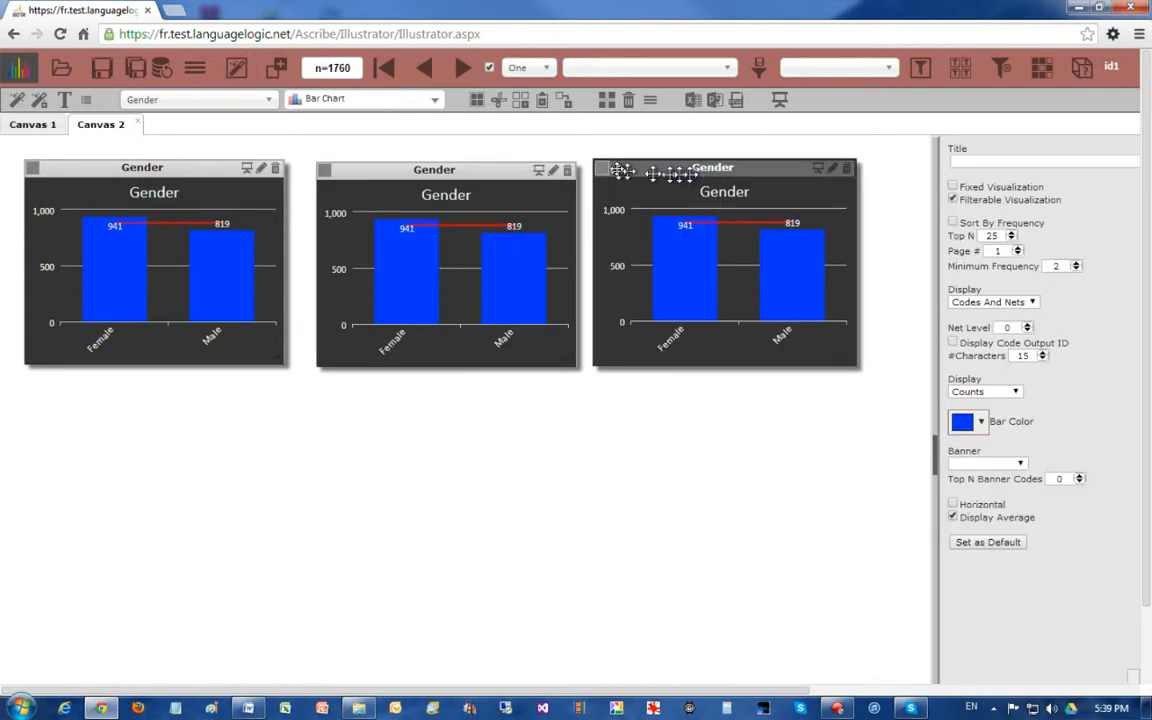
{"action": "left_click_drag", "start_coordinate": [504, 170], "coordinate": [496, 170]}
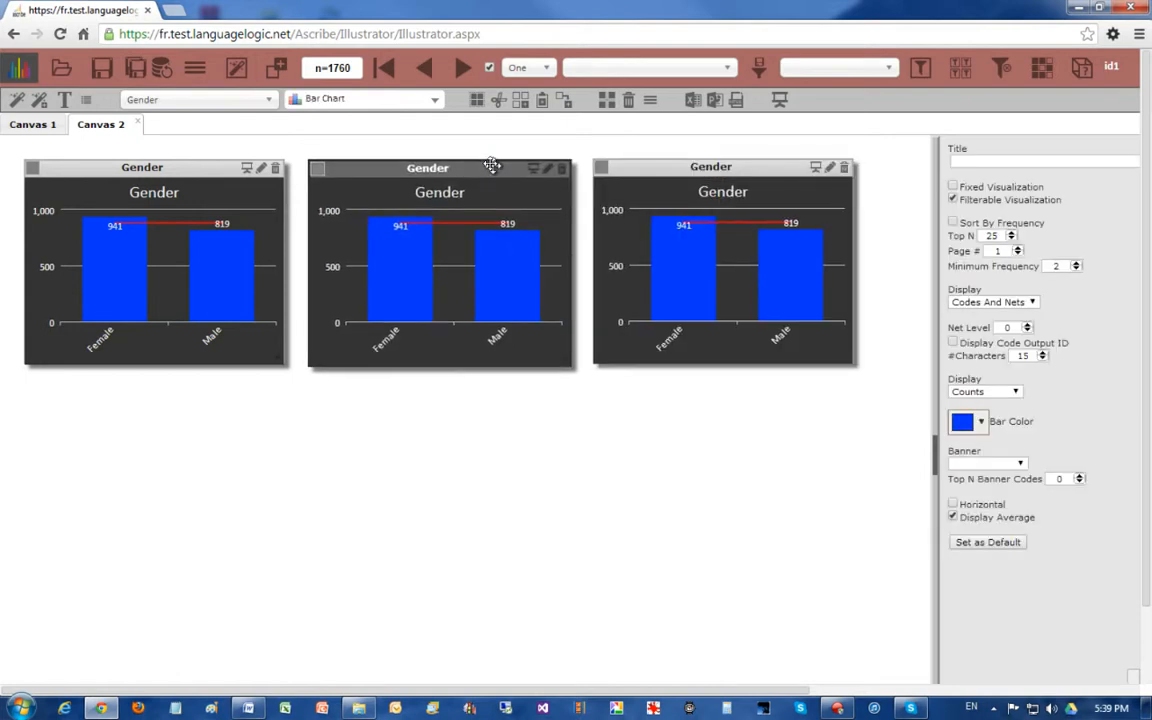
{"action": "left_click", "coordinate": [674, 170]}
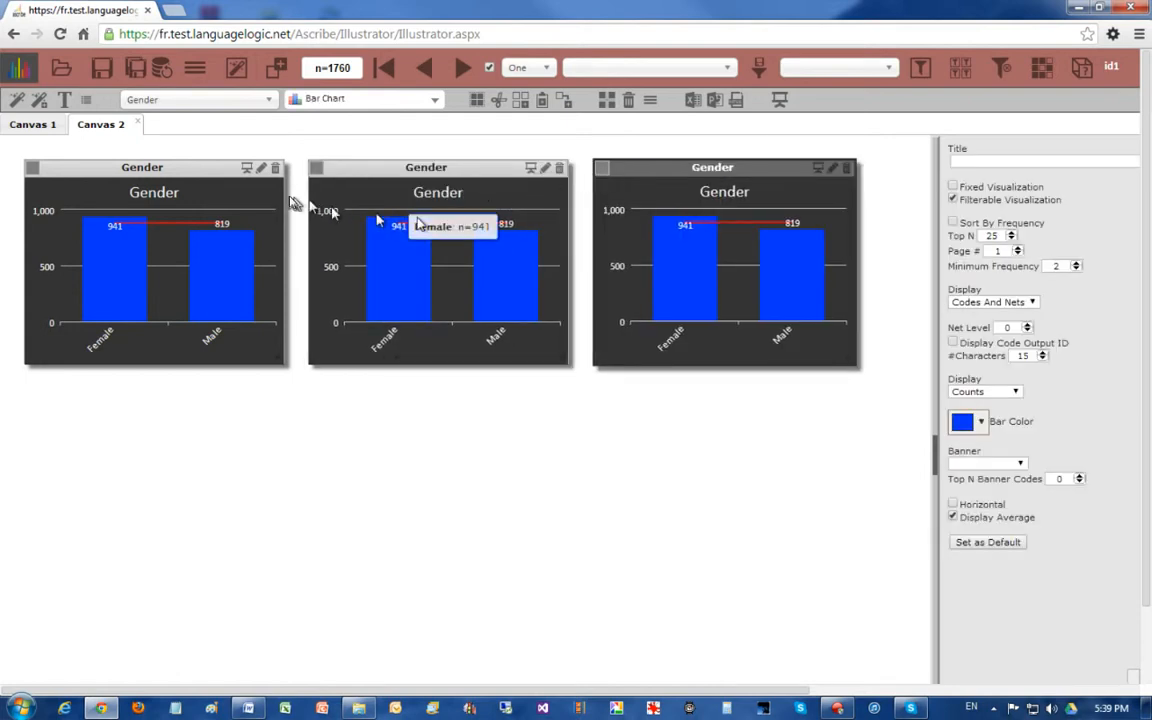
Cut the first Gender chart in the Canvas 2 row and paste it onto a newly created third canvas
{"action": "left_click", "coordinate": [216, 172]}
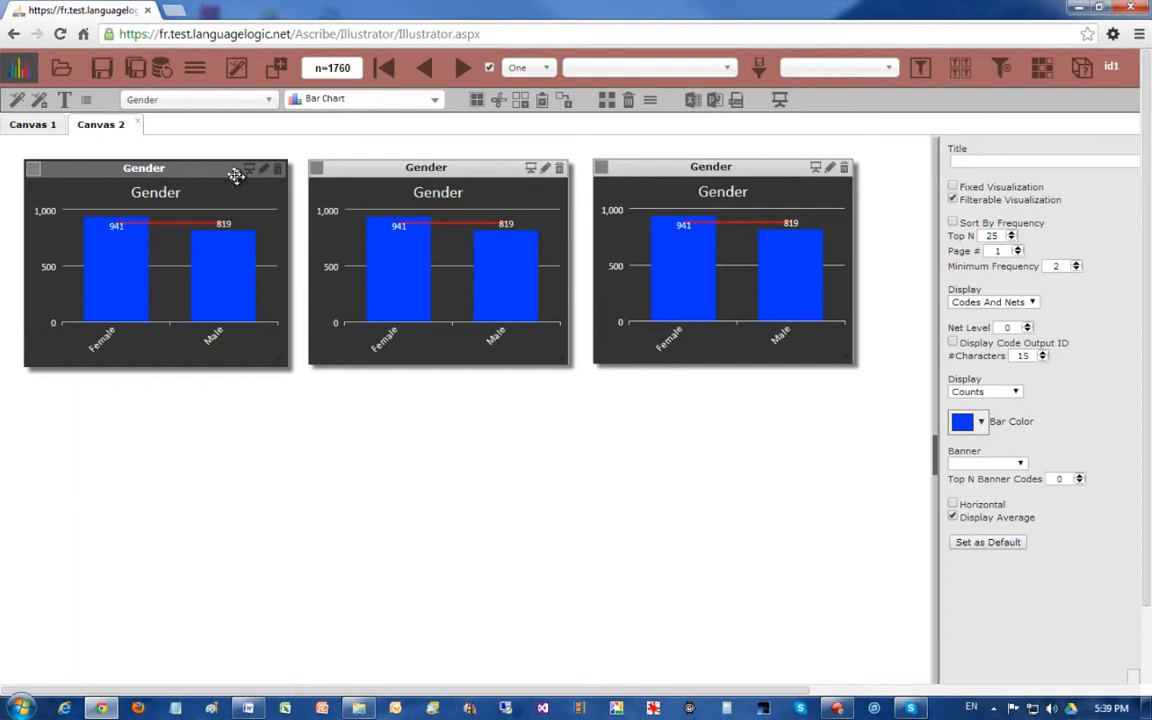
{"action": "left_click_drag", "start_coordinate": [235, 176], "coordinate": [236, 176]}
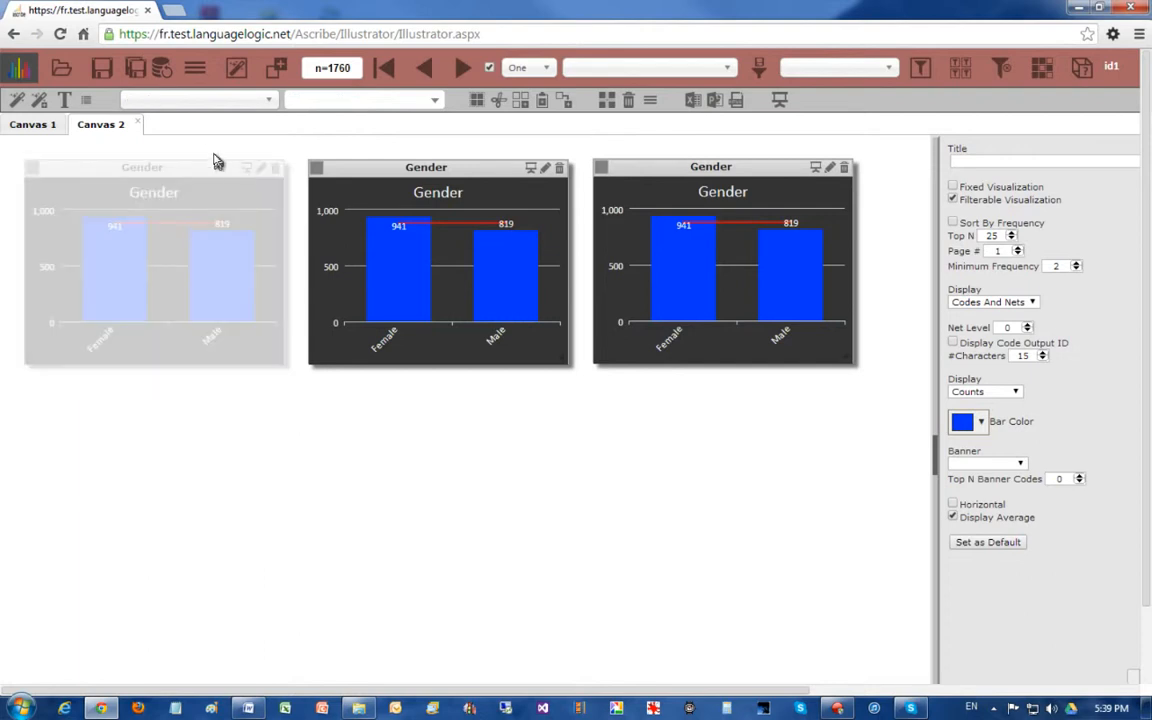
{"action": "left_click_drag", "start_coordinate": [230, 108], "coordinate": [236, 67]}
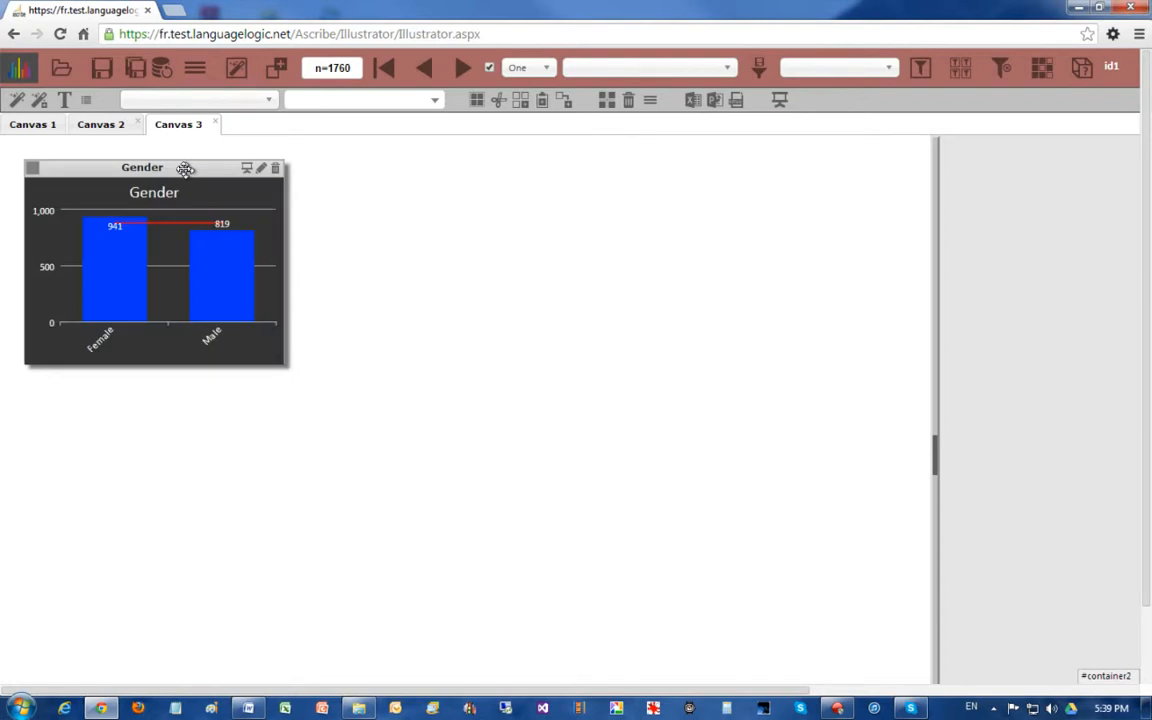
{"action": "left_click", "coordinate": [113, 125]}
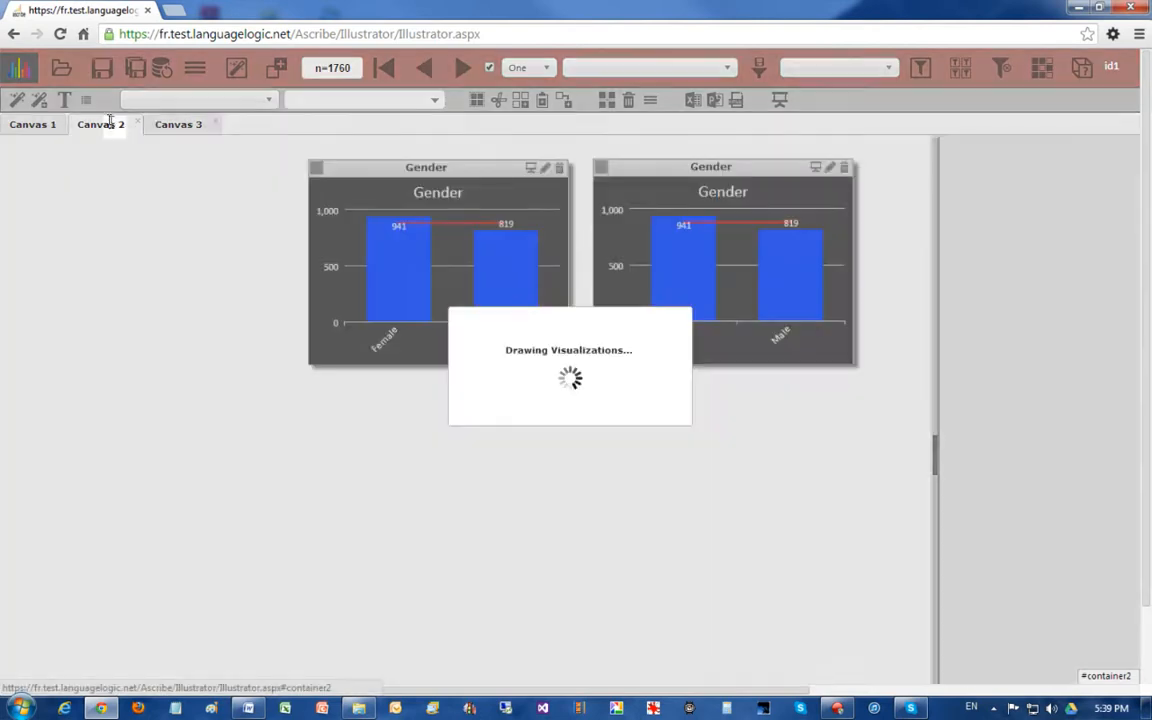
{"action": "left_click", "coordinate": [180, 130]}
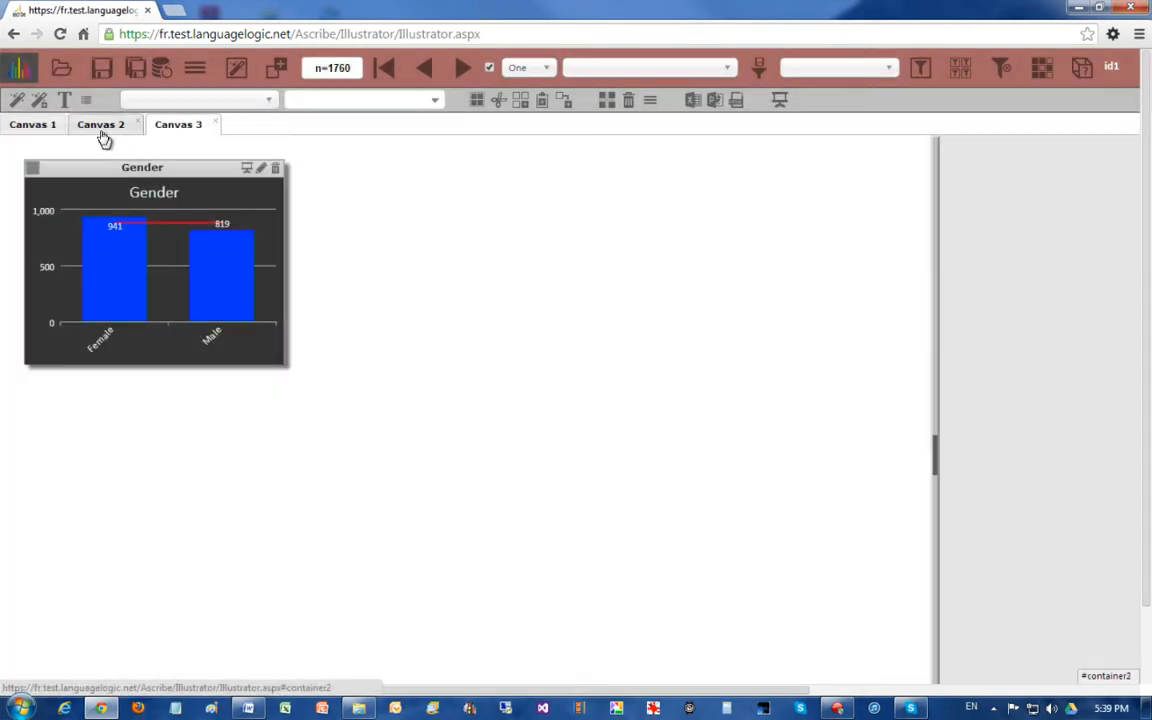
Transfer the two remaining Gender charts from Canvas 2 together onto Canvas 3, beside the chart already there
{"action": "left_click", "coordinate": [108, 128]}
{"action": "left_click", "coordinate": [411, 168]}
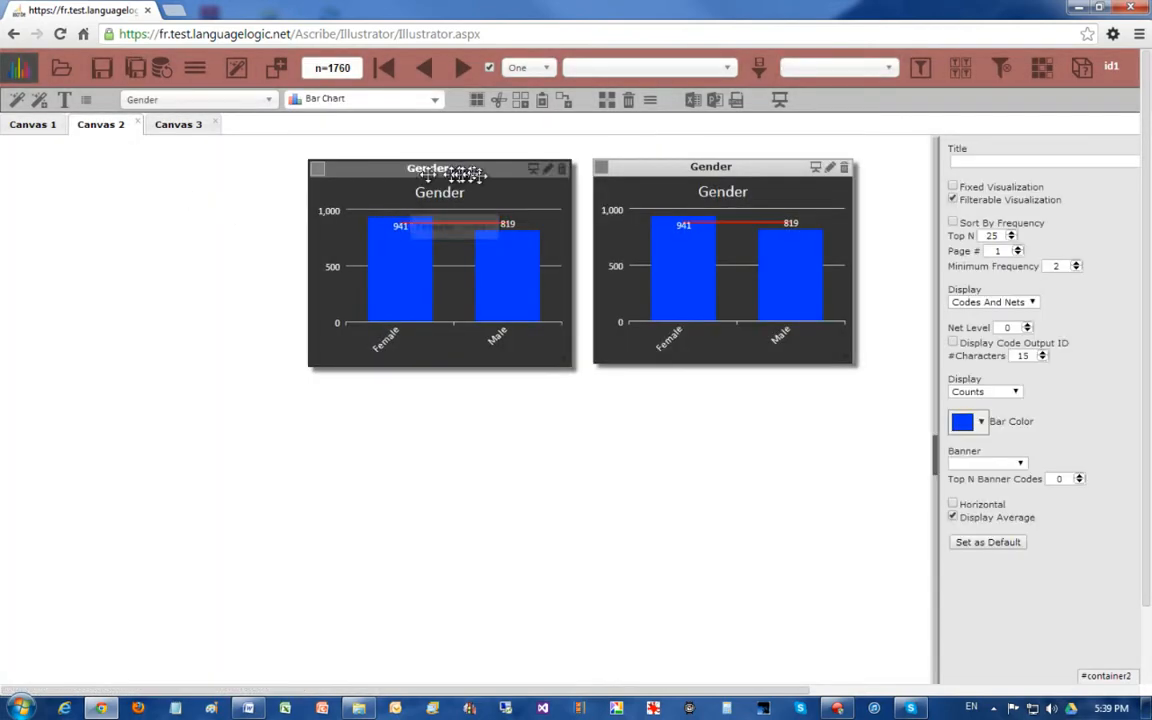
{"action": "left_click", "coordinate": [676, 168]}
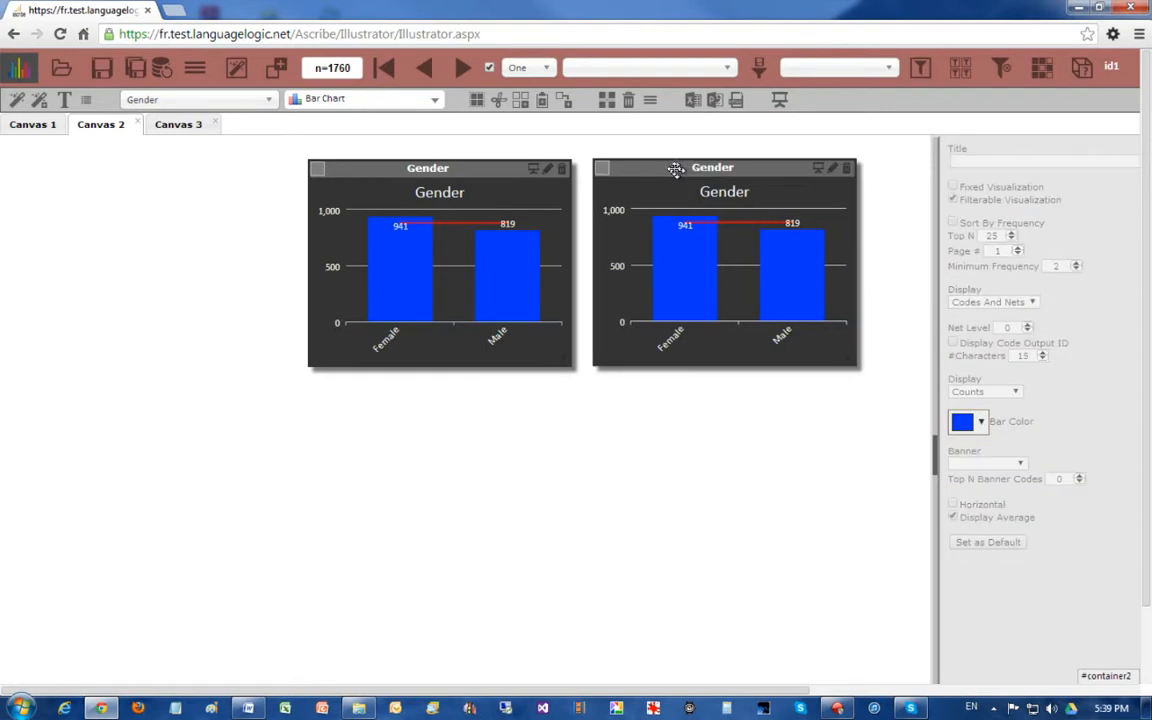
{"action": "left_click", "coordinate": [716, 425]}
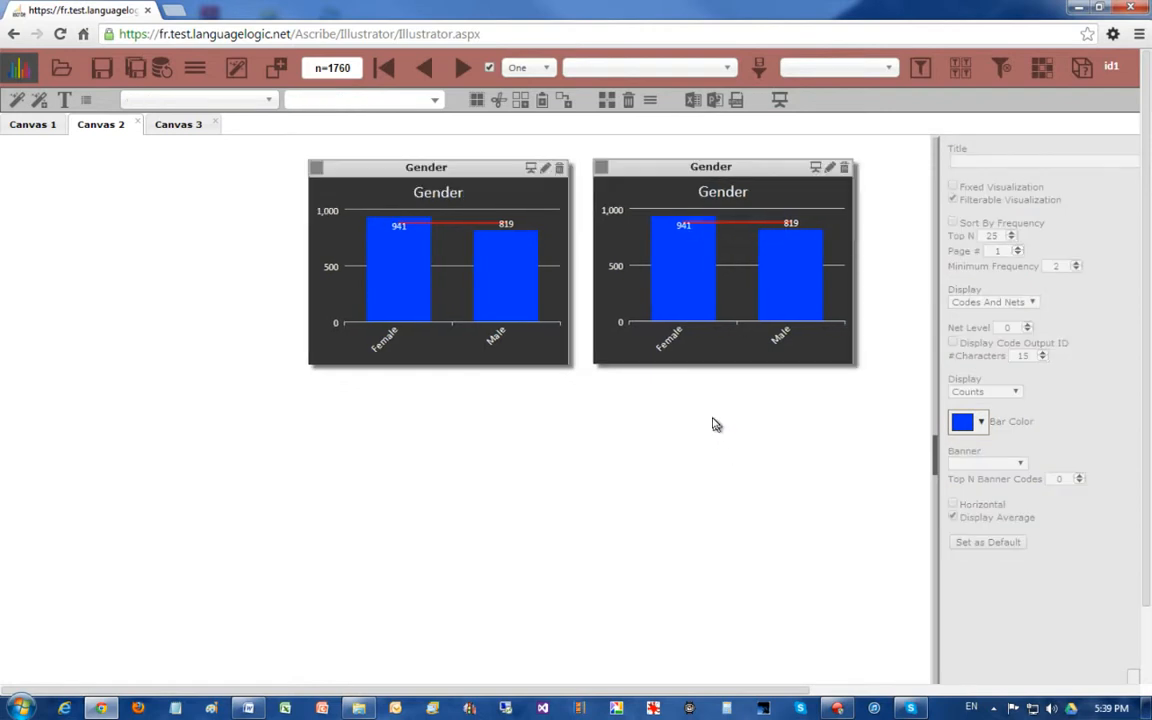
{"action": "left_click", "coordinate": [177, 126]}
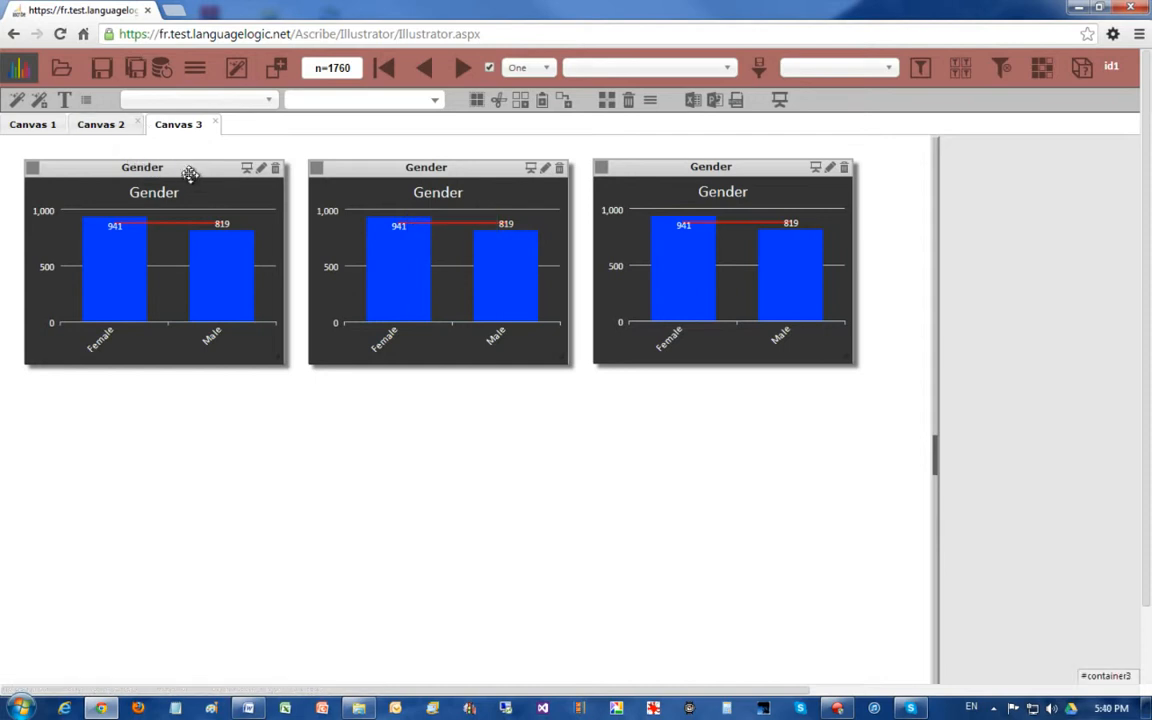
Make three copies of the first Gender chart on Canvas 3 and arrange them as a second row below the others
{"action": "left_click", "coordinate": [193, 170]}
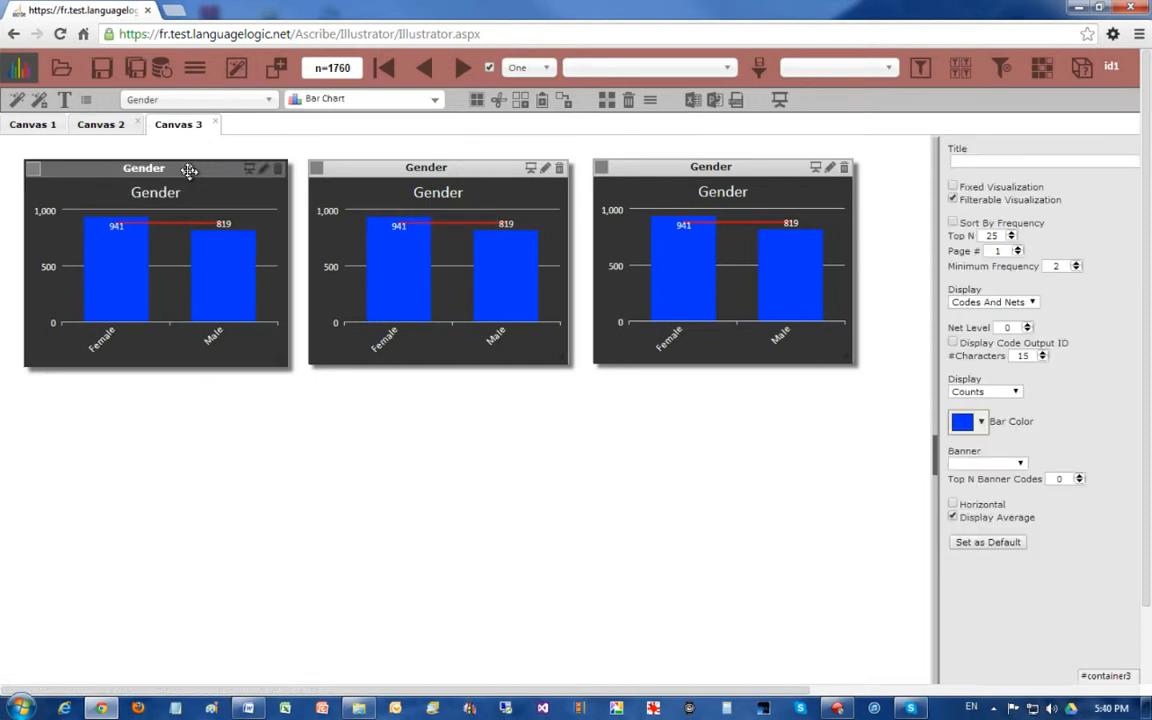
{"action": "left_click_drag", "start_coordinate": [189, 169], "coordinate": [192, 403]}
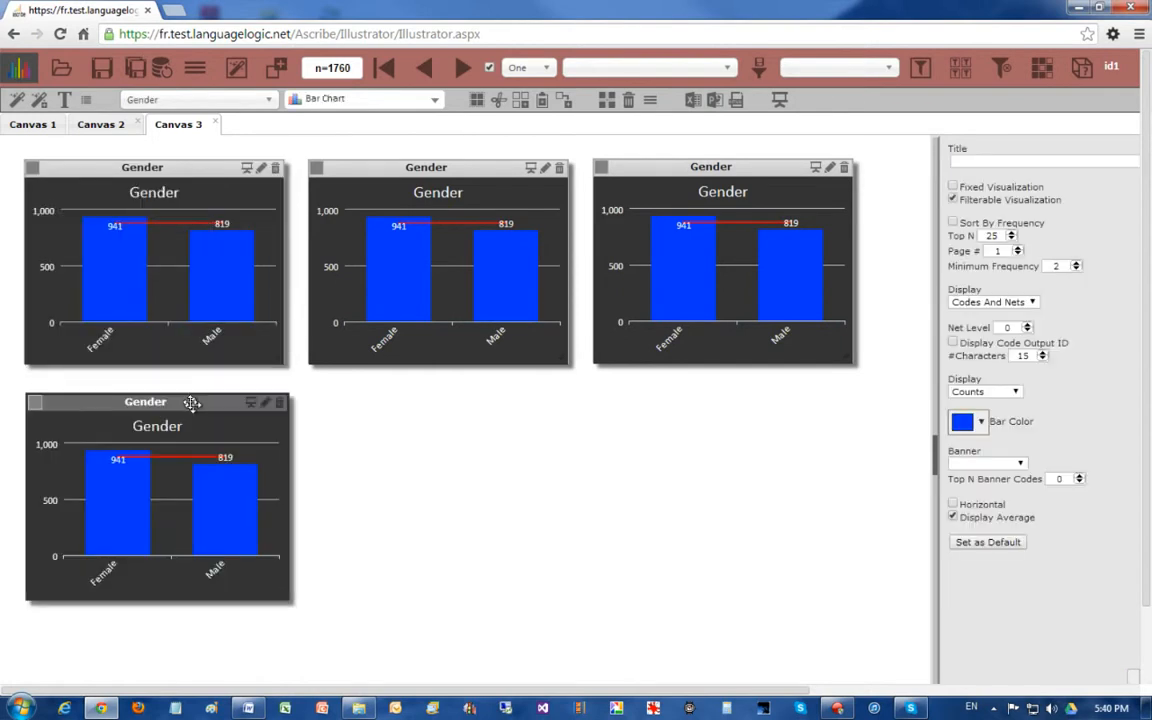
{"action": "key", "text": "ctrl+v"}
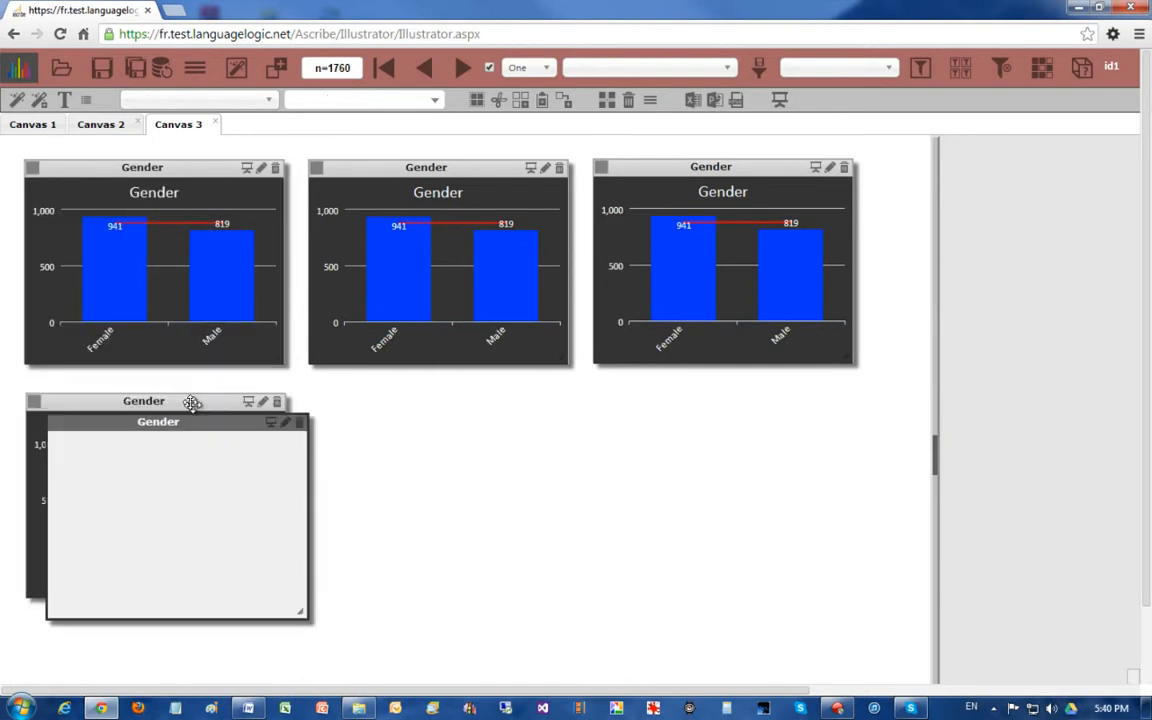
{"action": "key", "text": "ctrl+v"}
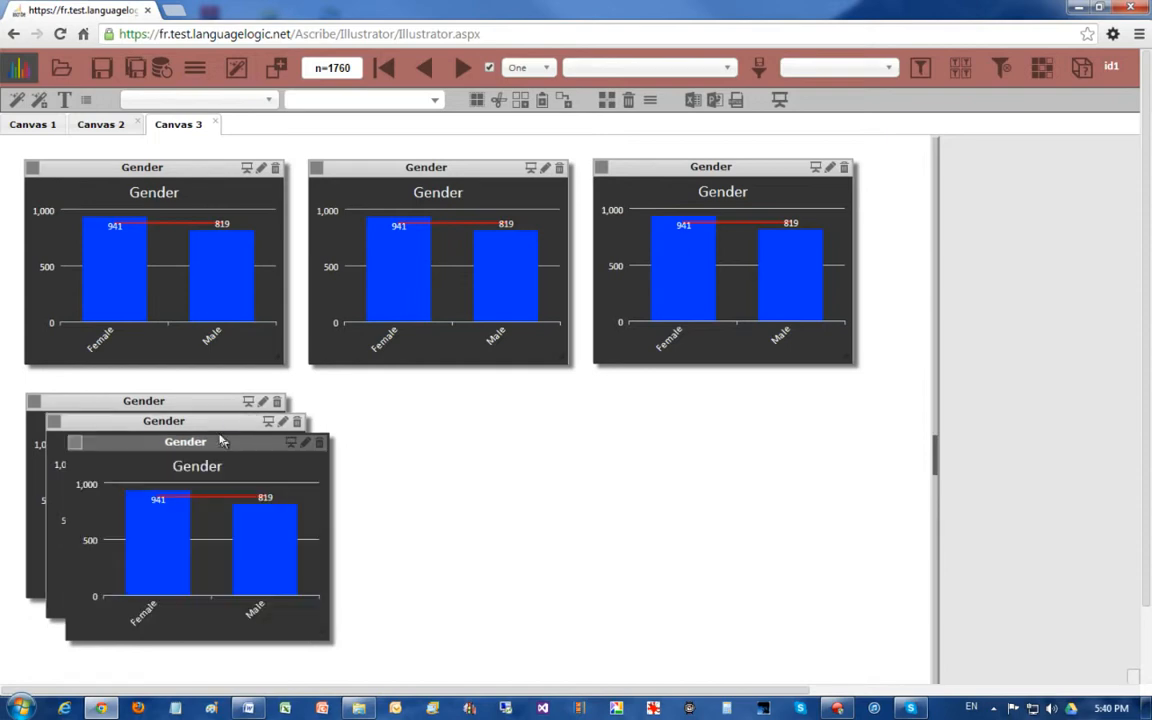
{"action": "left_click_drag", "start_coordinate": [219, 442], "coordinate": [595, 445]}
{"action": "left_click_drag", "start_coordinate": [231, 425], "coordinate": [505, 404]}
{"action": "left_click_drag", "start_coordinate": [617, 442], "coordinate": [780, 397]}
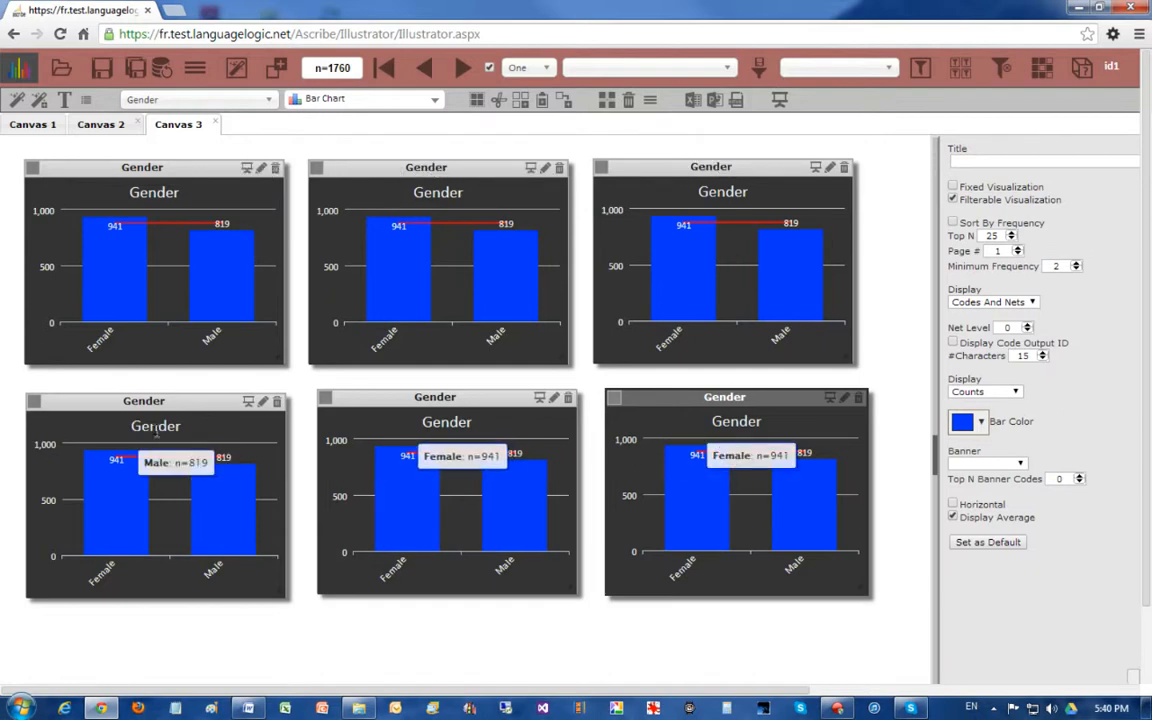
Select all six Gender charts on Canvas 3 and change them together to Pie Chart
{"action": "left_click", "coordinate": [480, 105]}
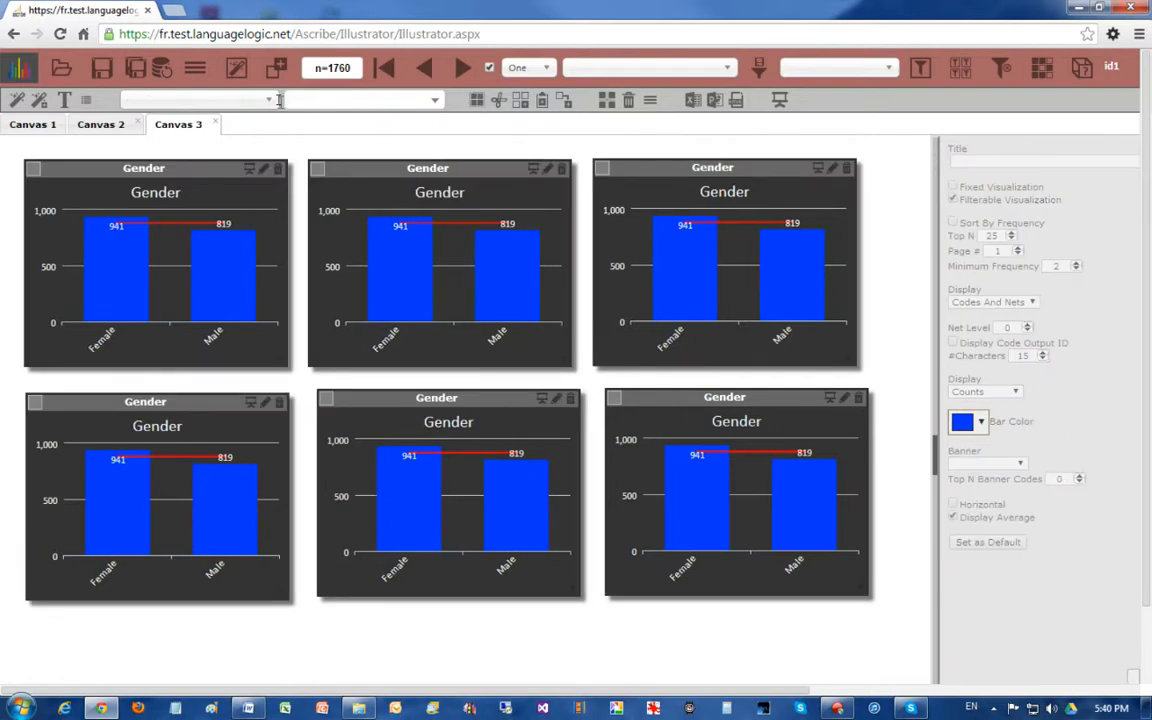
{"action": "left_click", "coordinate": [432, 102]}
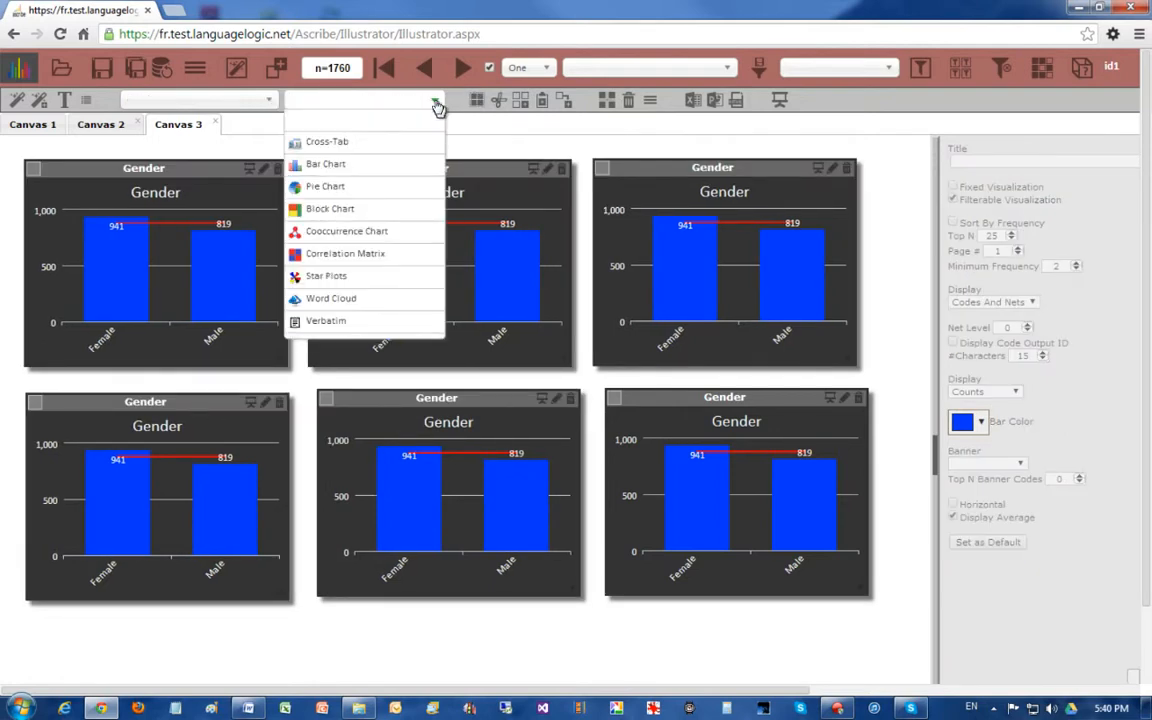
{"action": "left_click", "coordinate": [325, 187]}
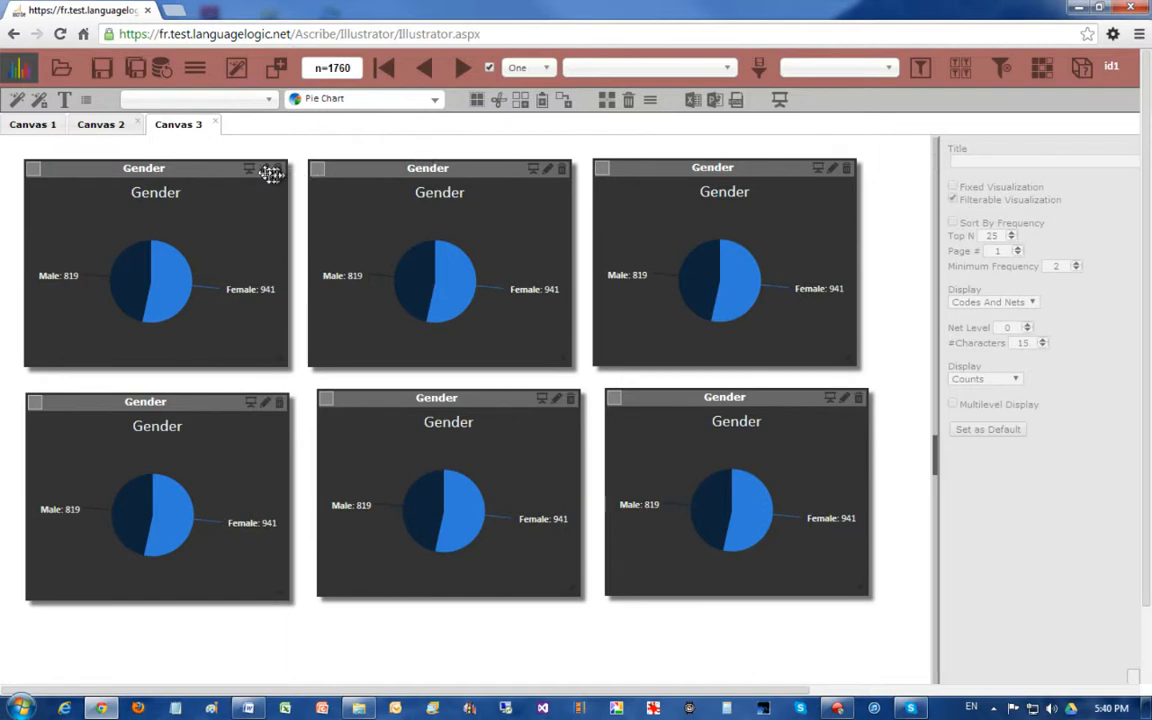
Select the first two pie charts in Canvas 3's upper row and assign question1_1 to both
{"action": "left_click", "coordinate": [215, 168]}
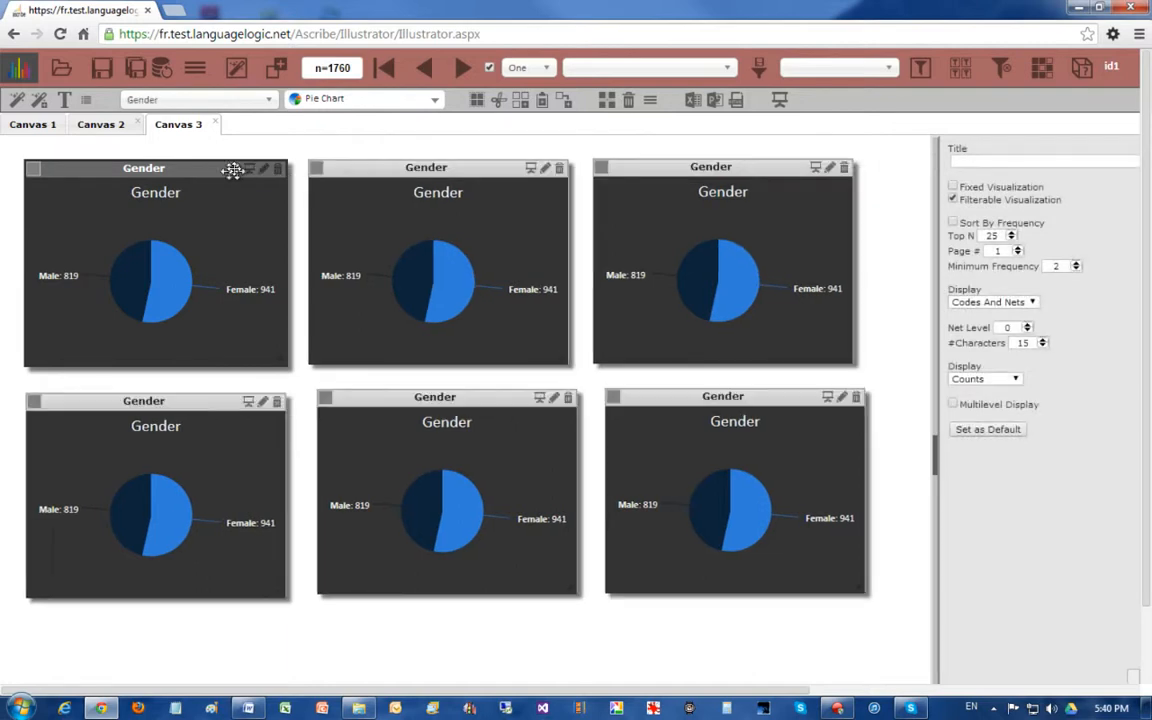
{"action": "left_click", "coordinate": [364, 169]}
{"action": "left_click", "coordinate": [269, 100]}
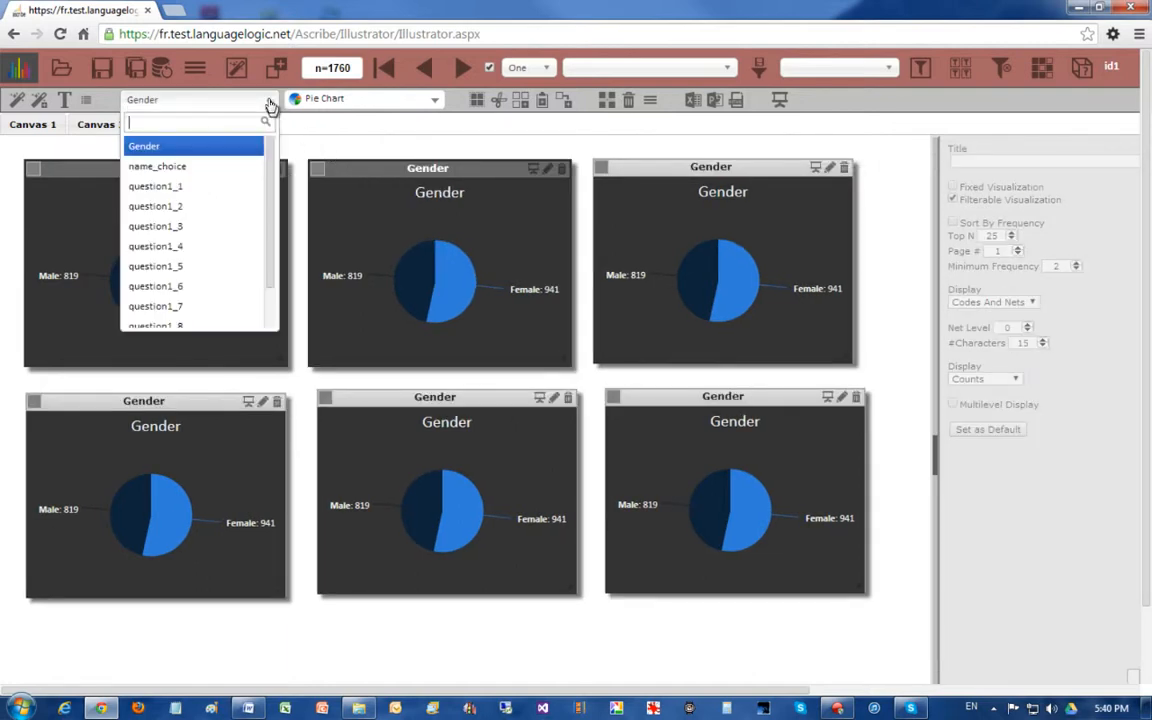
{"action": "left_click", "coordinate": [188, 187]}
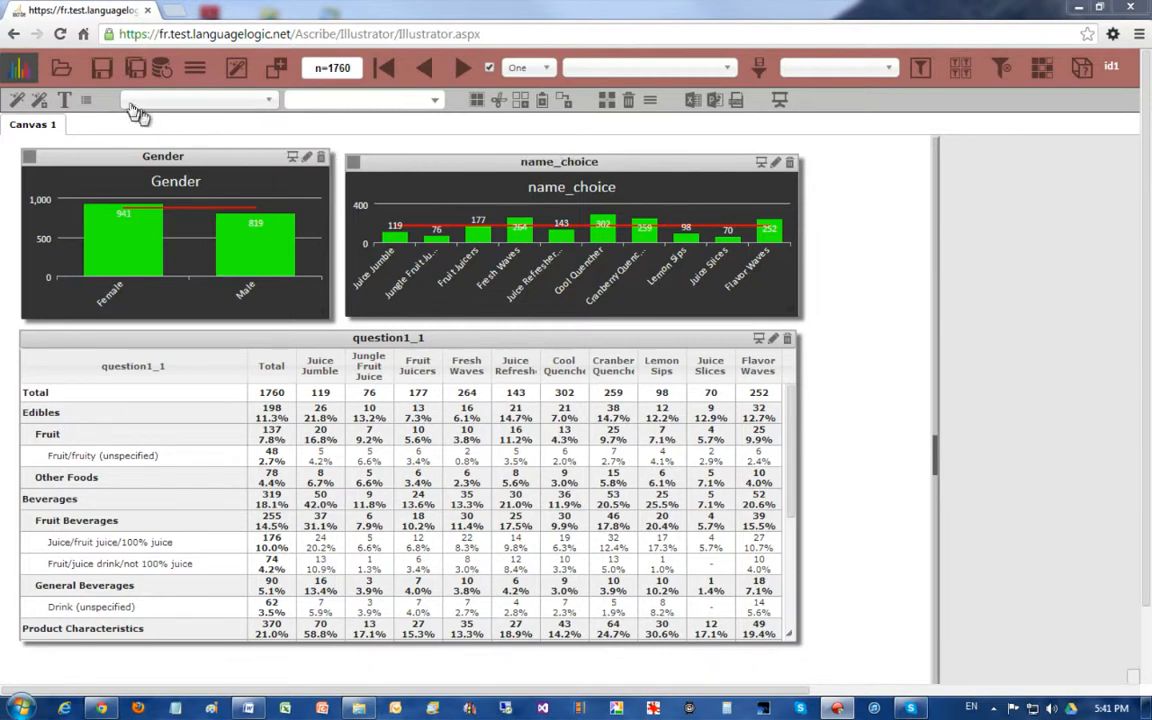
Add two empty canvases after Canvas 1 and remove Canvas 3 again, keeping Canvas 2
{"action": "left_click", "coordinate": [237, 68]}
{"action": "left_click", "coordinate": [237, 68]}
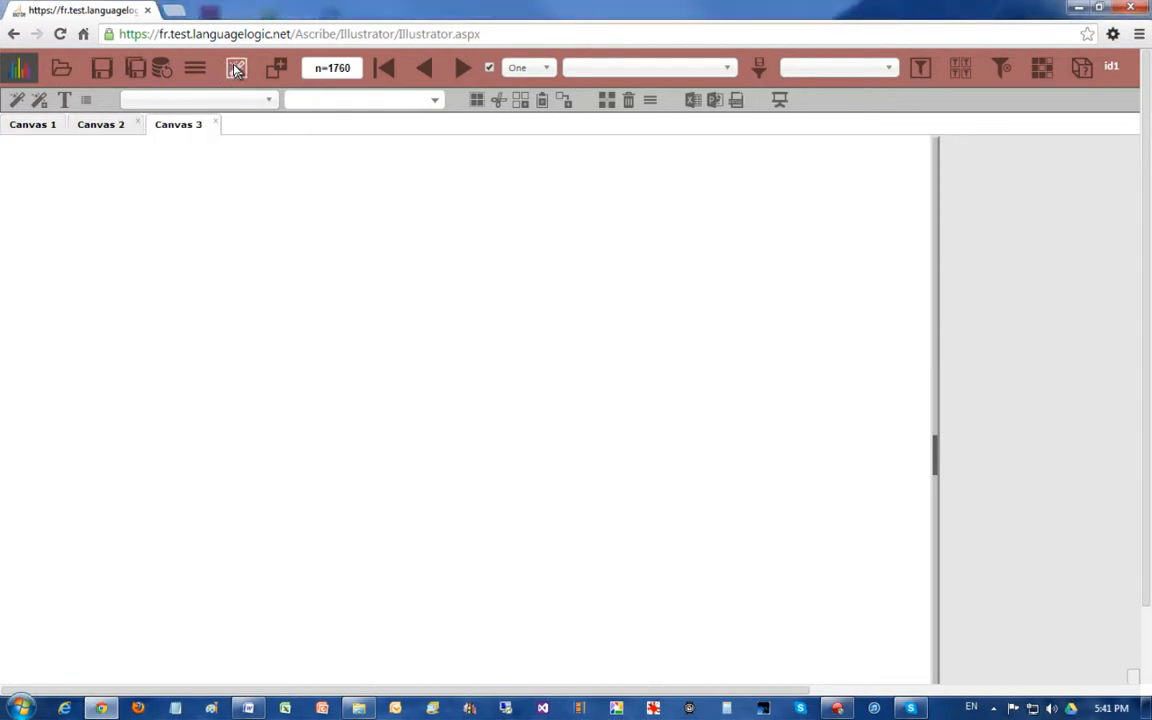
{"action": "left_click", "coordinate": [214, 119]}
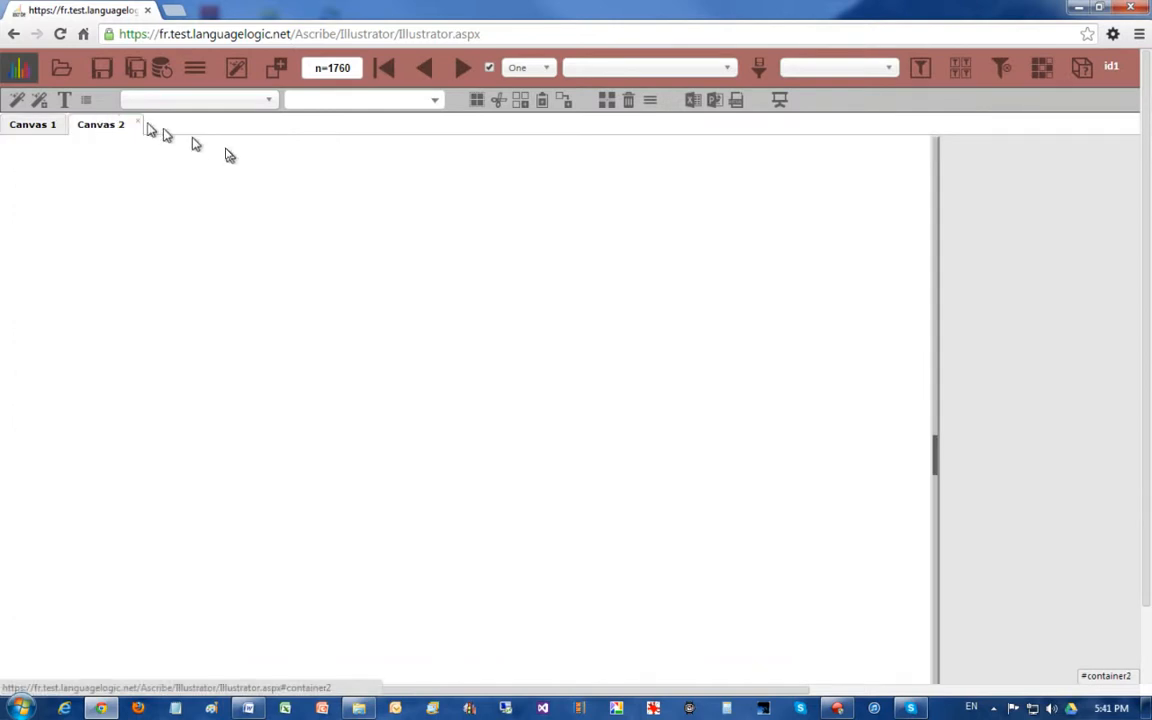
Rename the empty Canvas 2 as My Canvas
{"action": "left_click", "coordinate": [652, 102]}
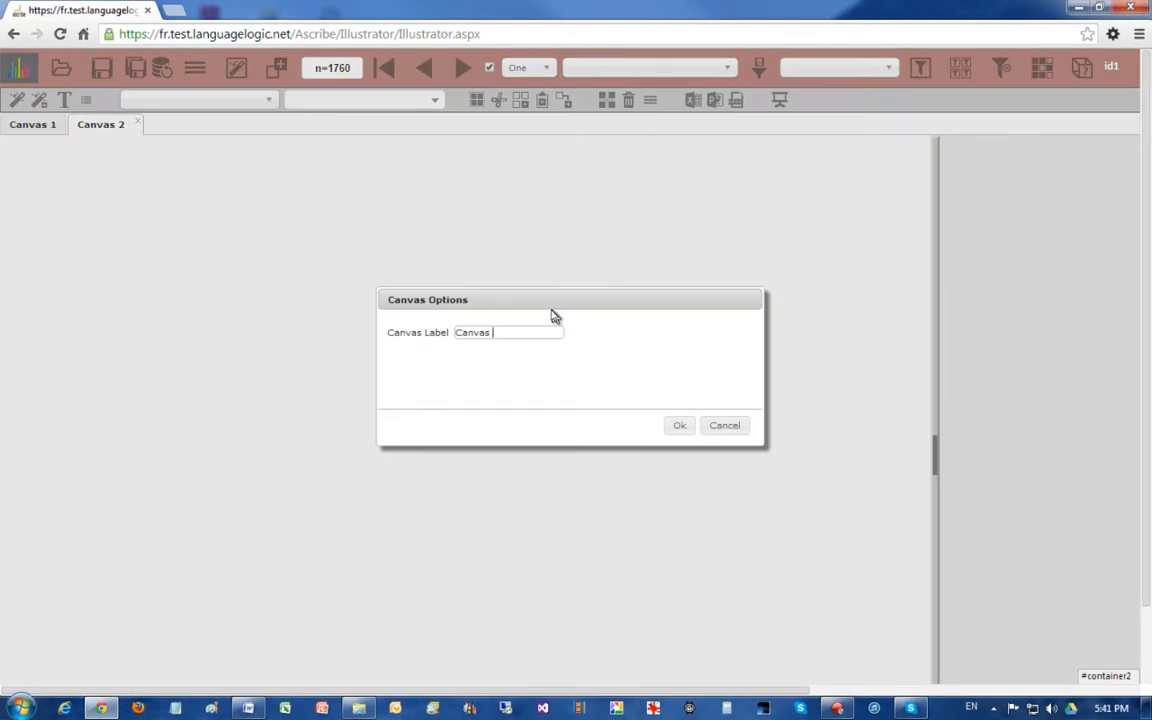
{"action": "type", "text": "My"}
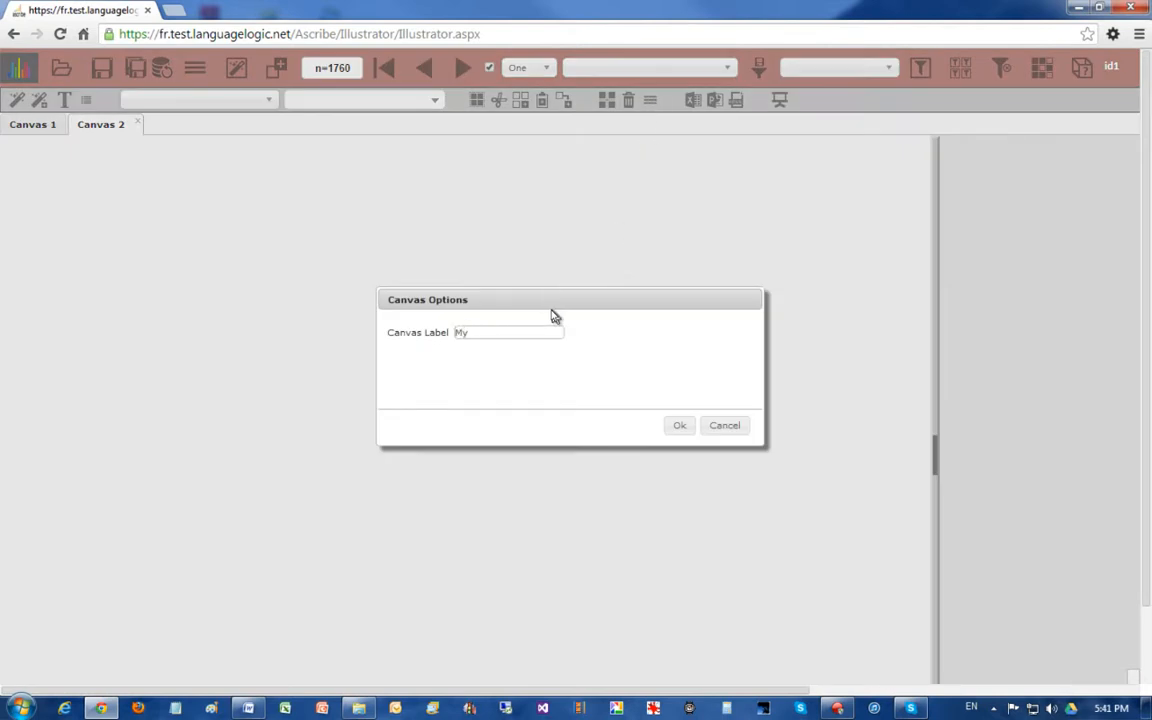
{"action": "left_click", "coordinate": [677, 427]}
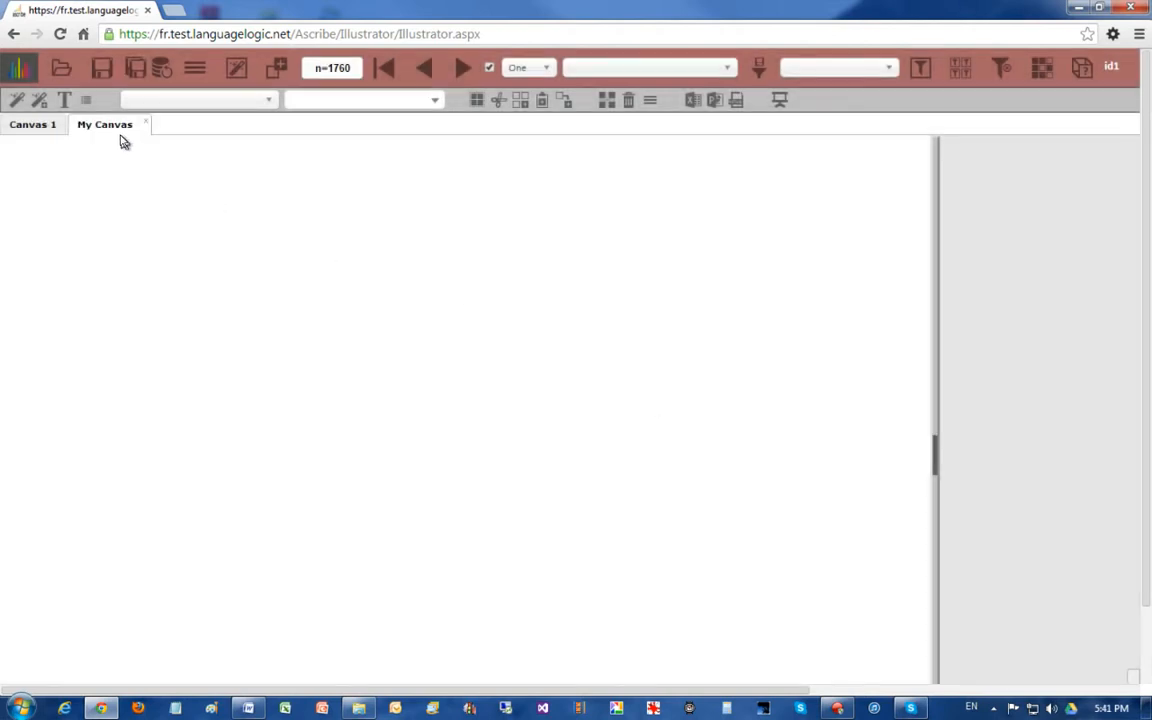
Duplicate Canvas 1 and change the Gender and name_choice charts on the copy together to Block Chart
{"action": "left_click", "coordinate": [38, 127]}
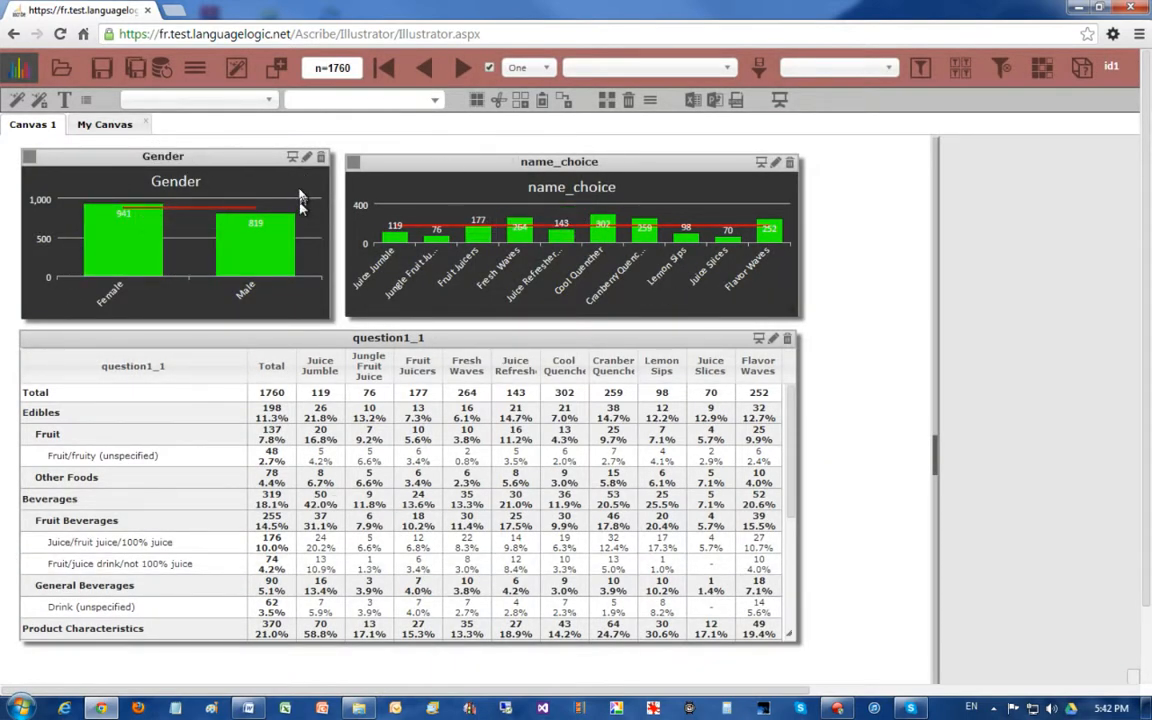
{"action": "left_click", "coordinate": [278, 72]}
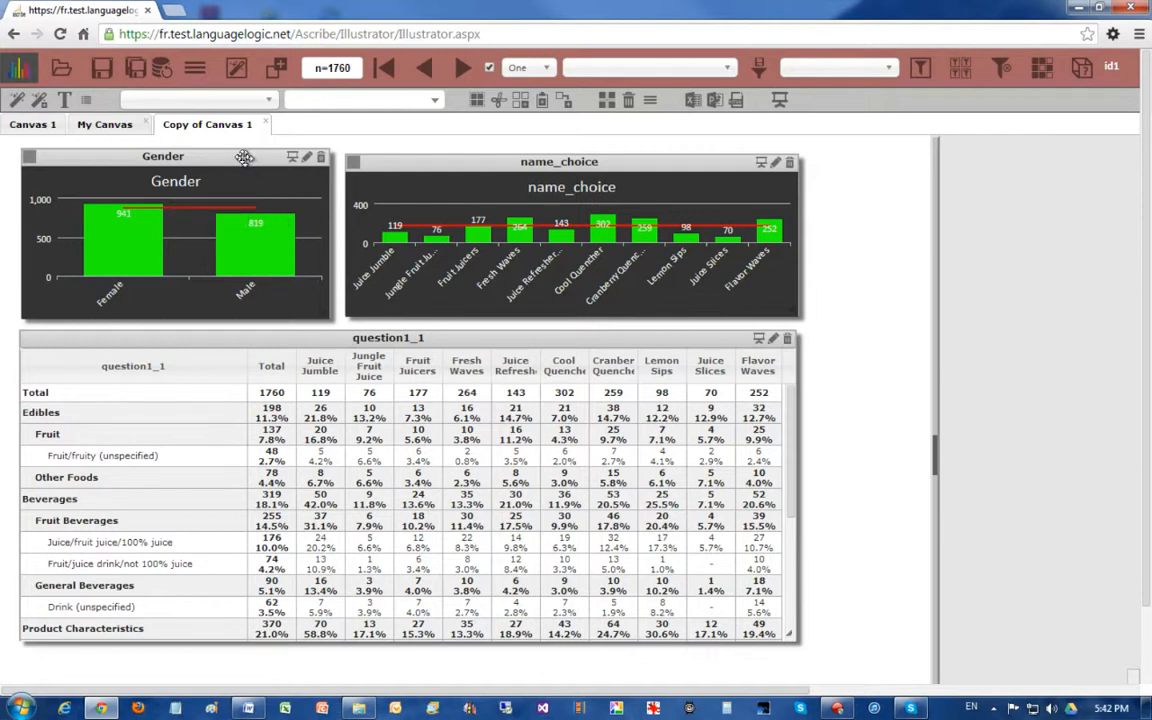
{"action": "left_click", "coordinate": [244, 158]}
{"action": "left_click", "coordinate": [372, 160]}
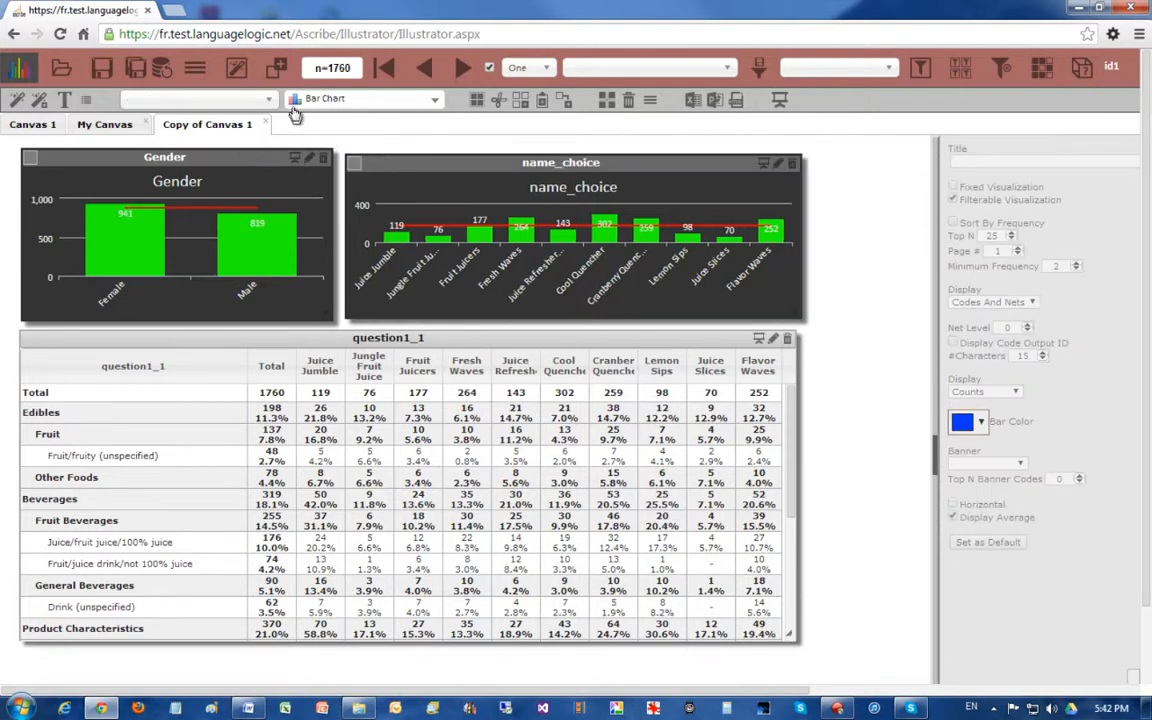
{"action": "left_click", "coordinate": [390, 99]}
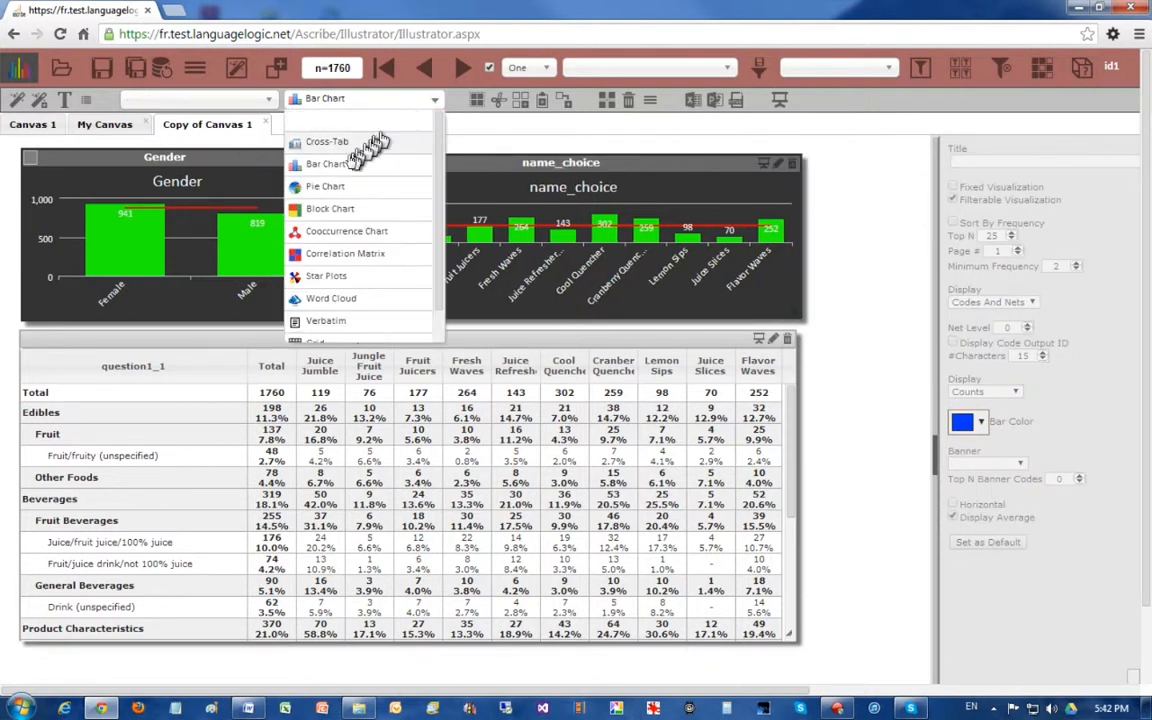
{"action": "left_click", "coordinate": [335, 208]}
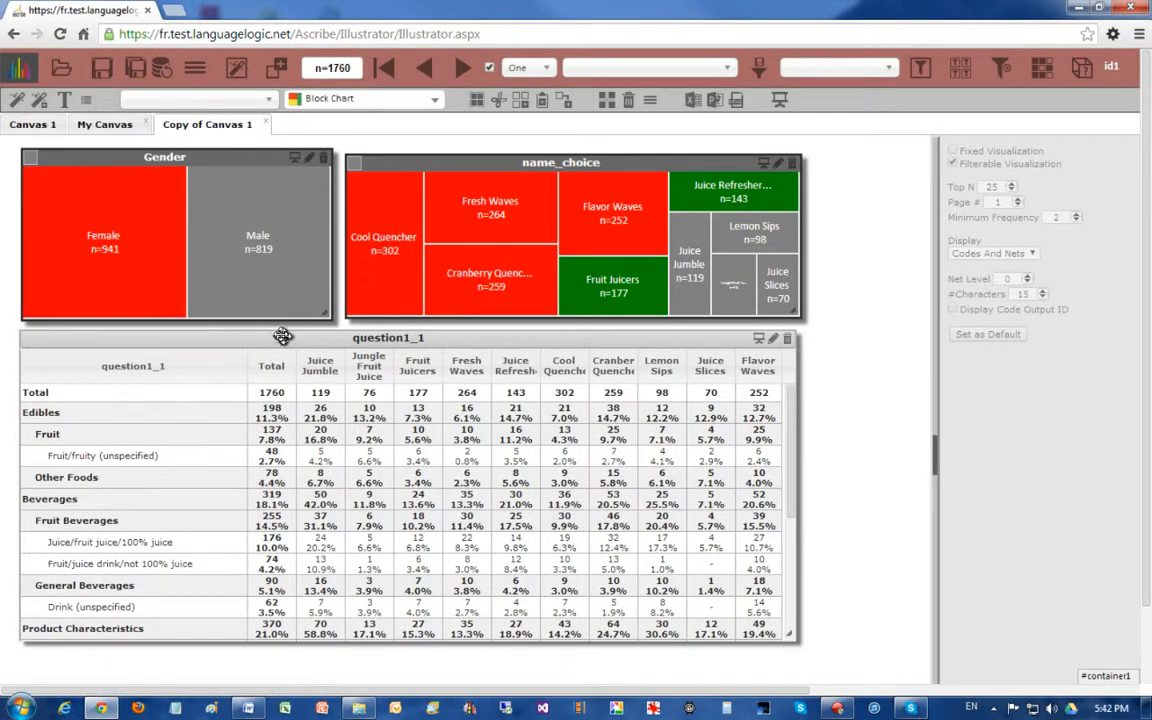
Assign question1_4 to the question1_1 cross-tab on Copy of Canvas 1
{"action": "left_click", "coordinate": [282, 336]}
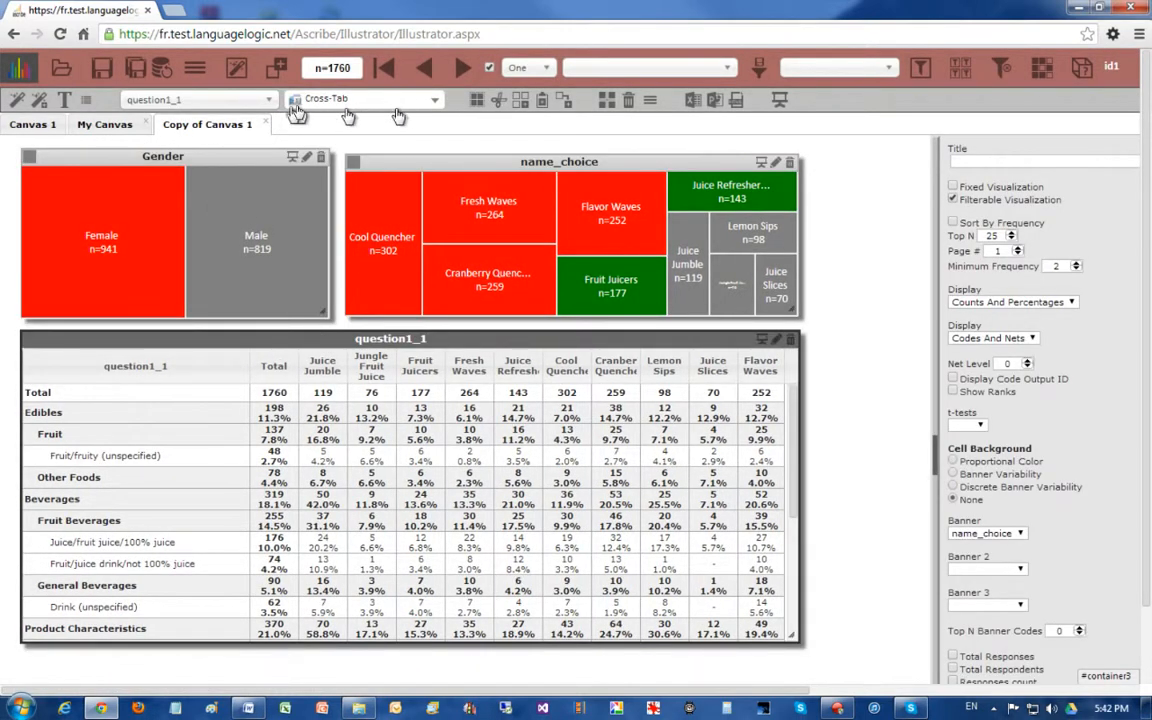
{"action": "left_click", "coordinate": [268, 100]}
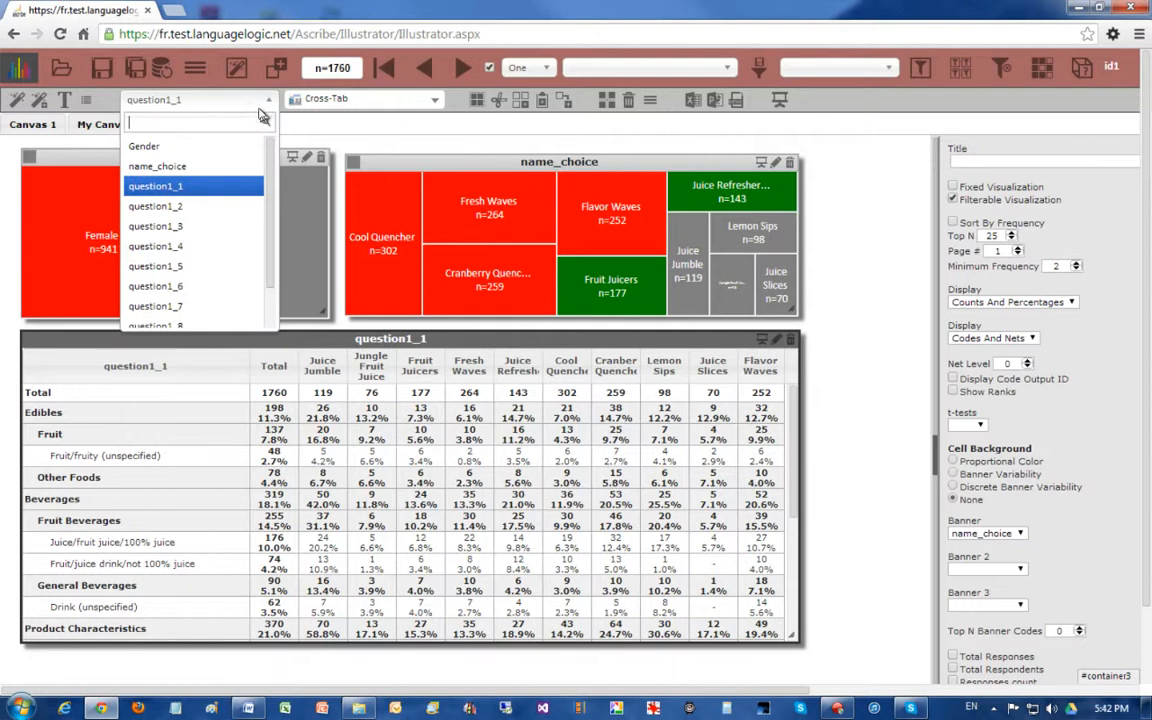
{"action": "left_click", "coordinate": [160, 246]}
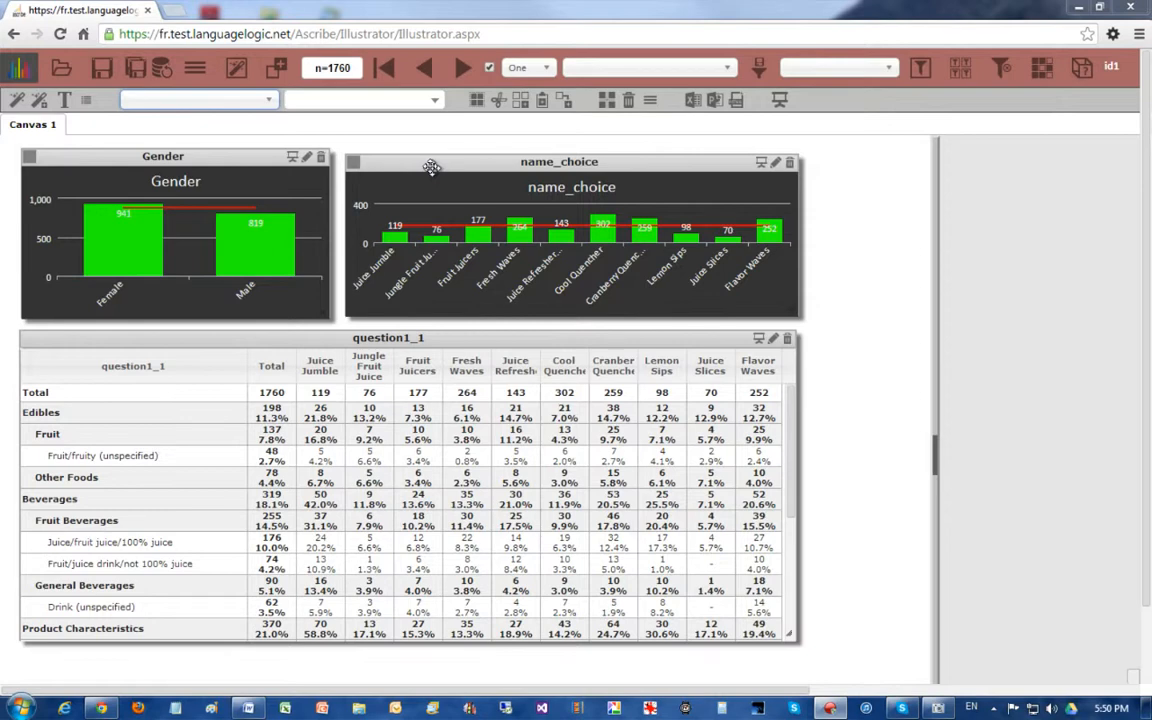
Filter Canvas 1 to Female respondents from the Gender chart and clear the filter again
{"action": "mouse_move", "coordinate": [268, 236]}
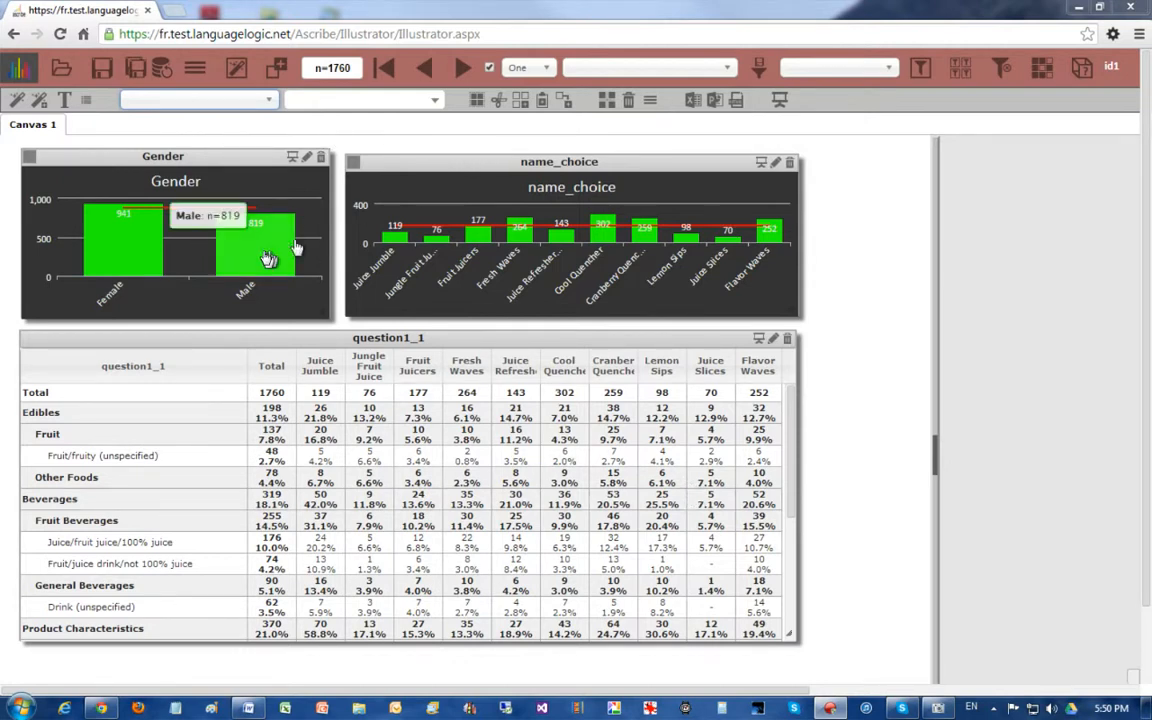
{"action": "mouse_move", "coordinate": [128, 238]}
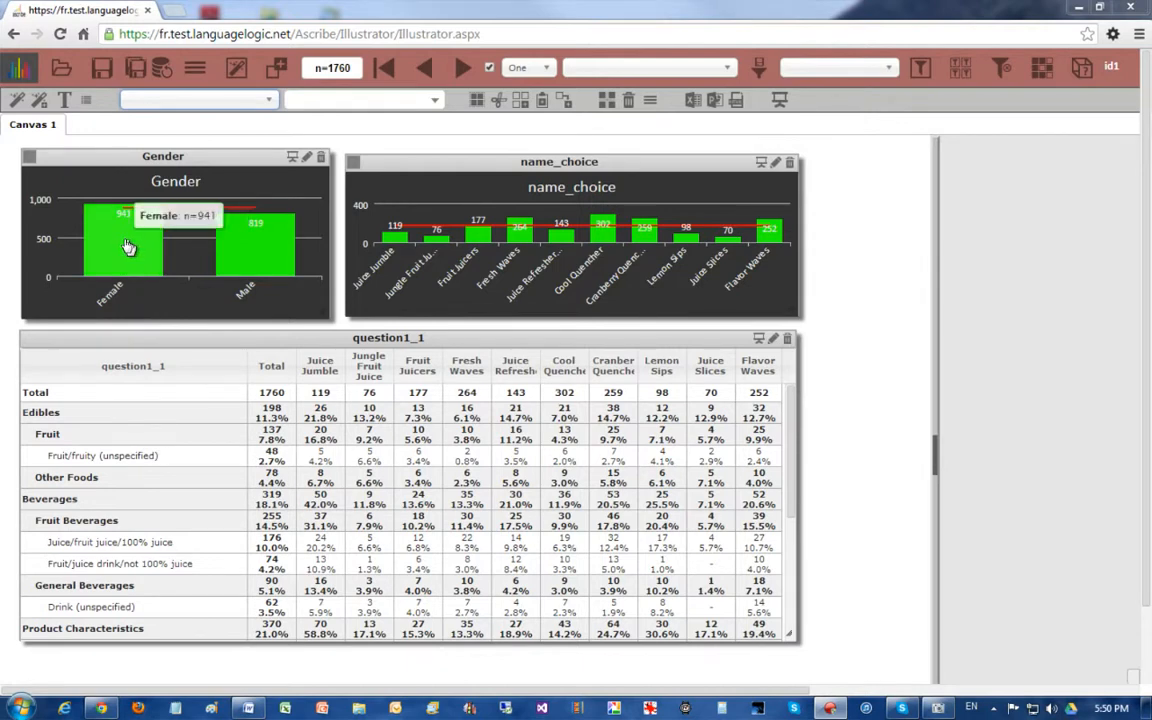
{"action": "left_click", "coordinate": [131, 238]}
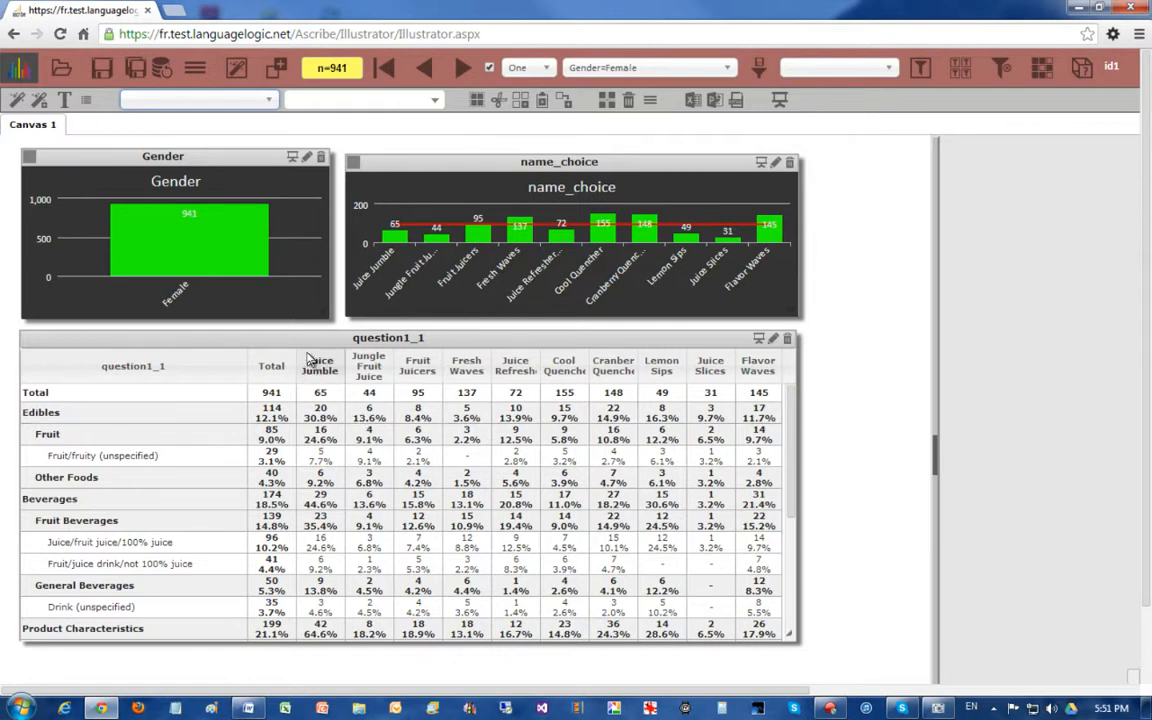
{"action": "left_click", "coordinate": [388, 72]}
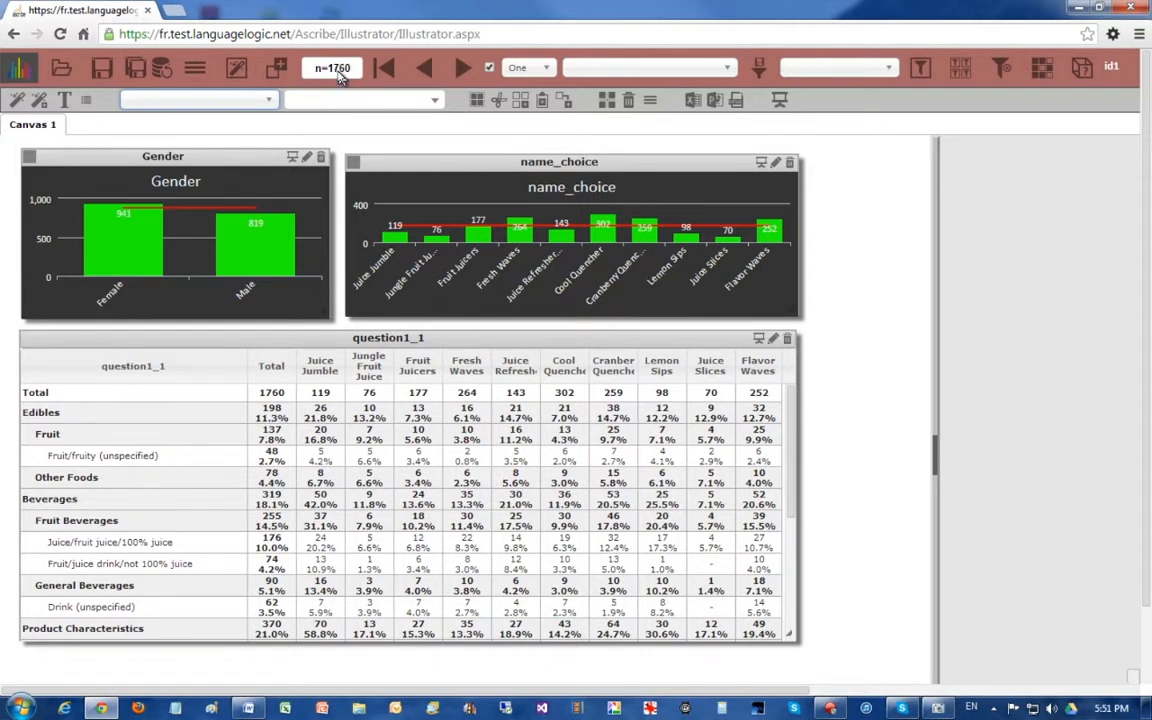
Filter Canvas 1 to Male from the Gender chart and remove that filter through the same bar
{"action": "left_click", "coordinate": [268, 249]}
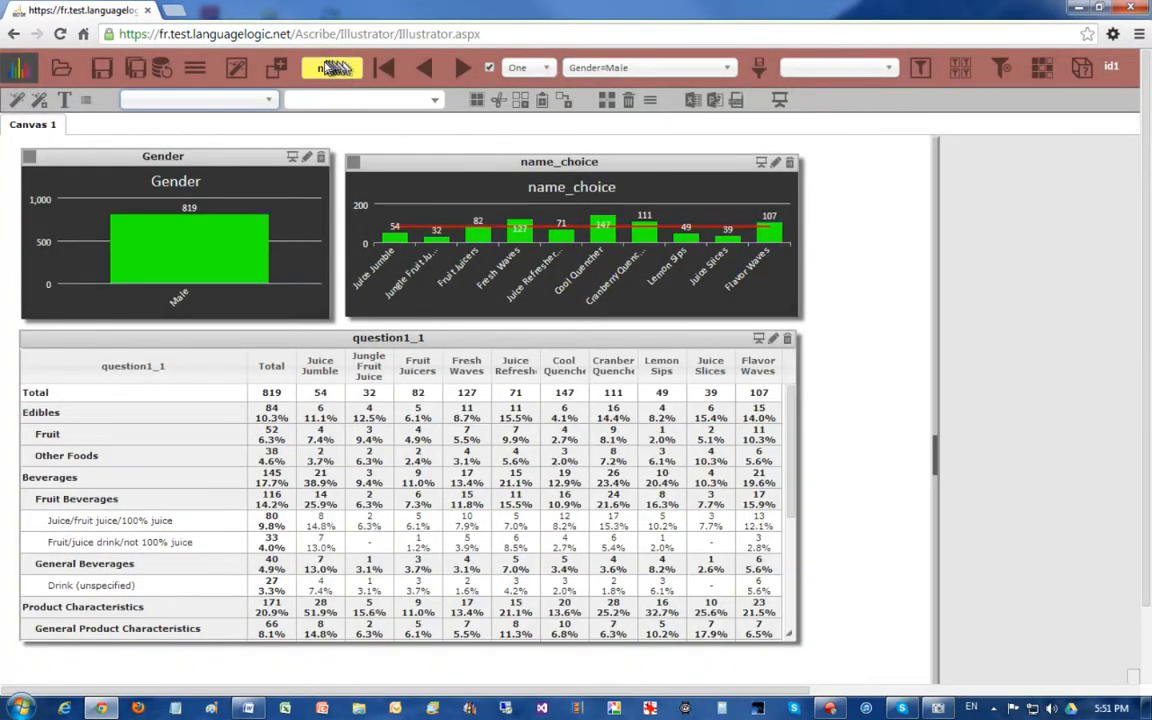
{"action": "mouse_move", "coordinate": [222, 226]}
{"action": "mouse_move", "coordinate": [218, 278]}
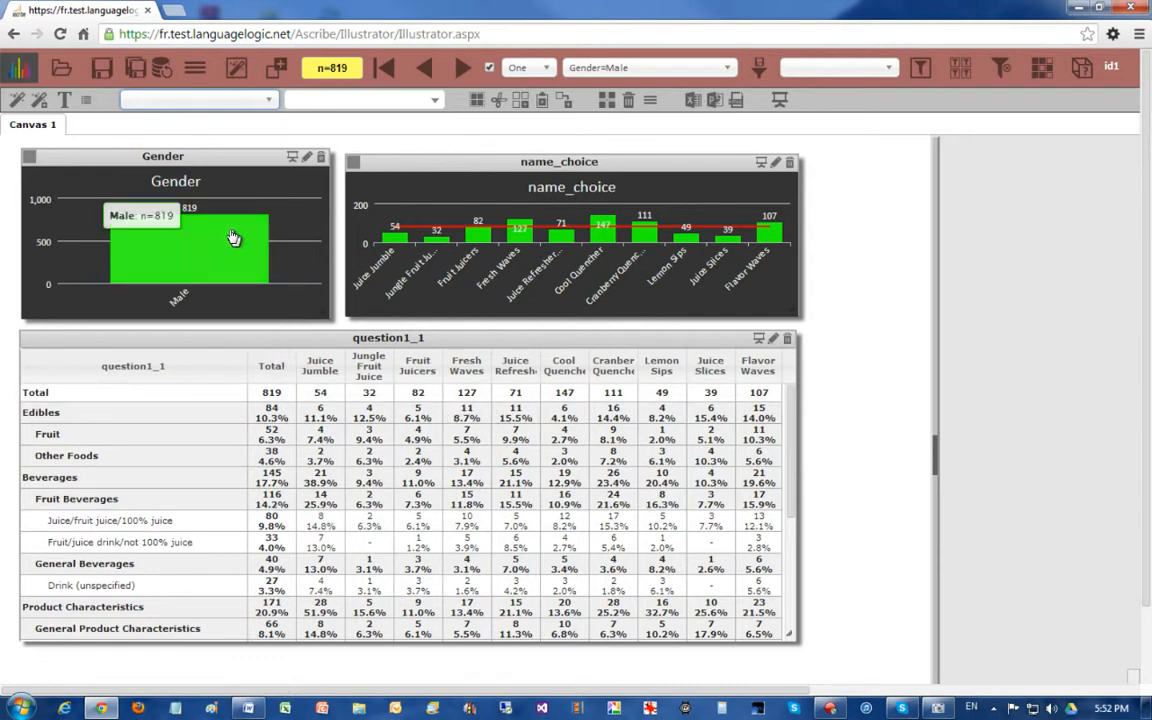
{"action": "left_click", "coordinate": [231, 237]}
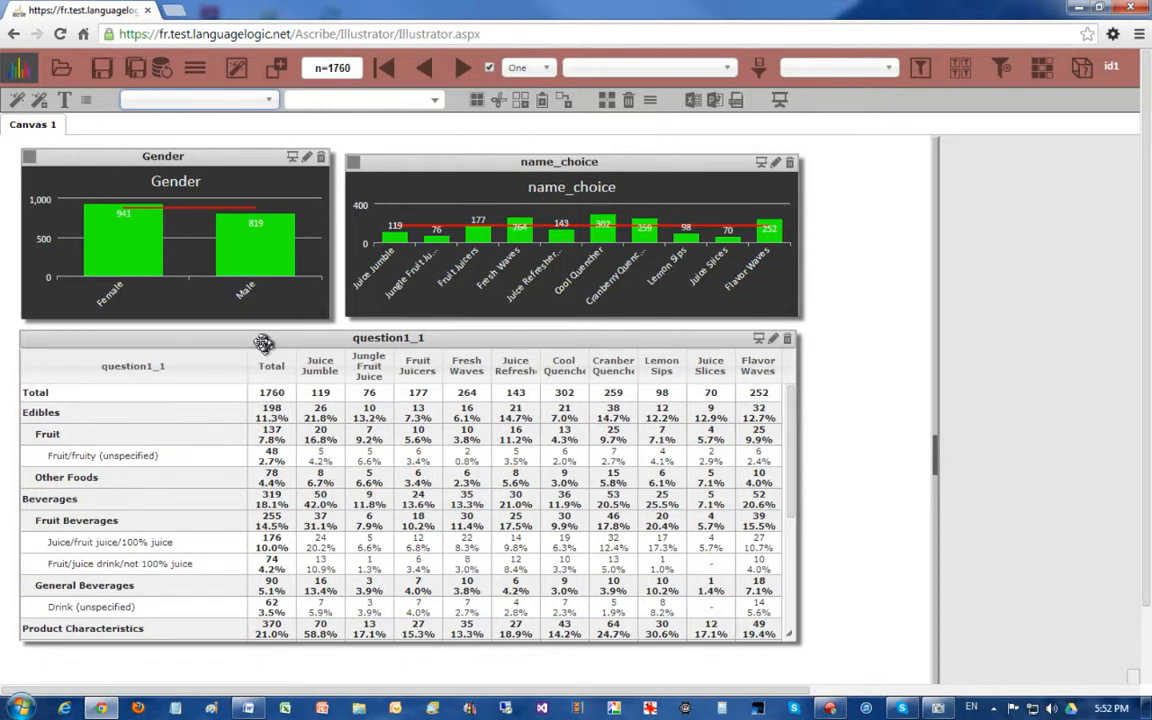
Set the filter mode to And and filter Canvas 1 by Male in Gender and Juice Jumble in name_choice
{"action": "mouse_move", "coordinate": [248, 271]}
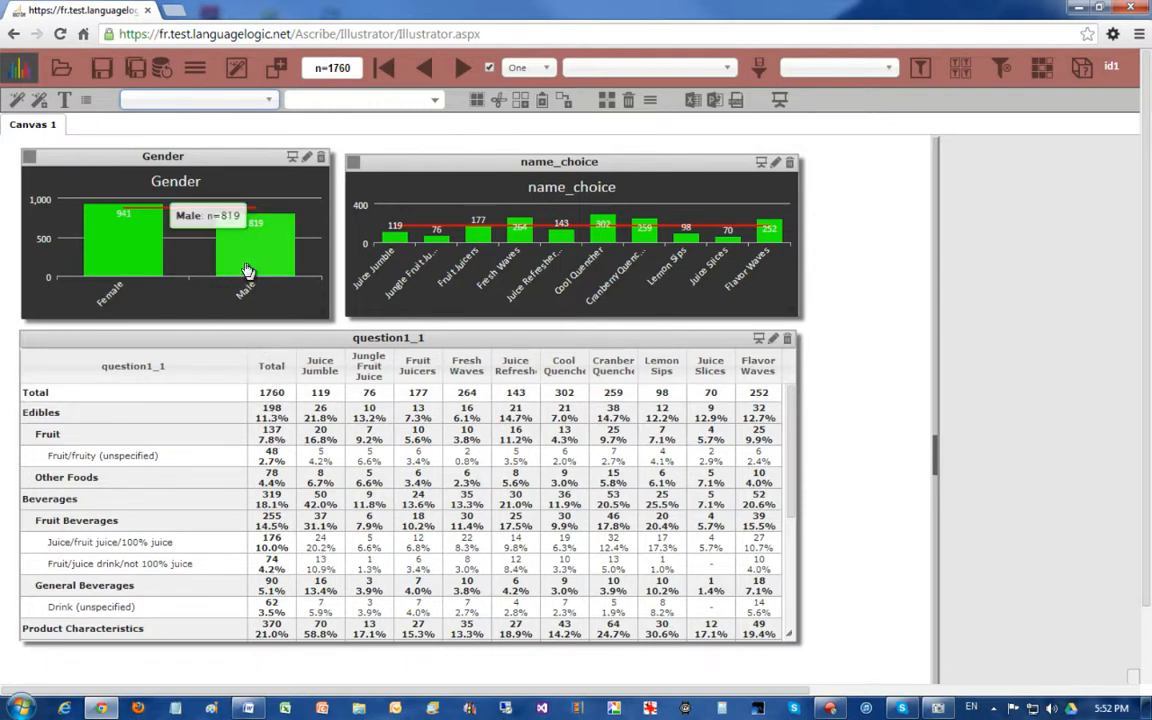
{"action": "mouse_move", "coordinate": [389, 249]}
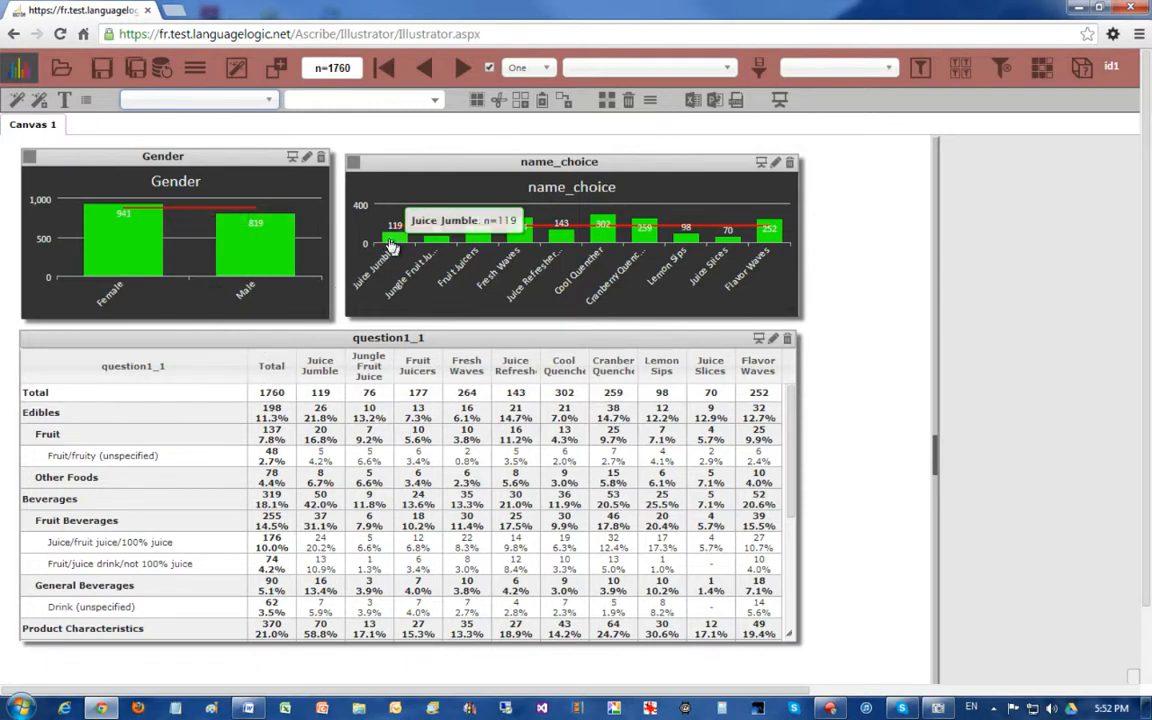
{"action": "left_click", "coordinate": [546, 69]}
{"action": "left_click", "coordinate": [520, 128]}
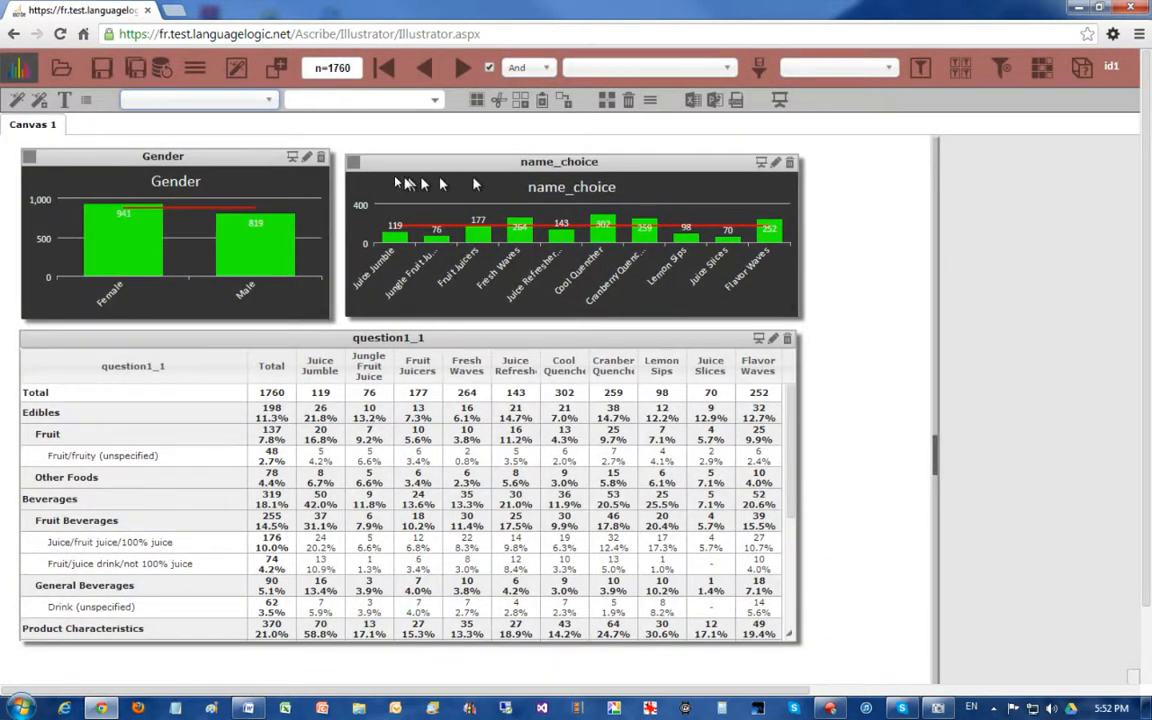
{"action": "mouse_move", "coordinate": [270, 262]}
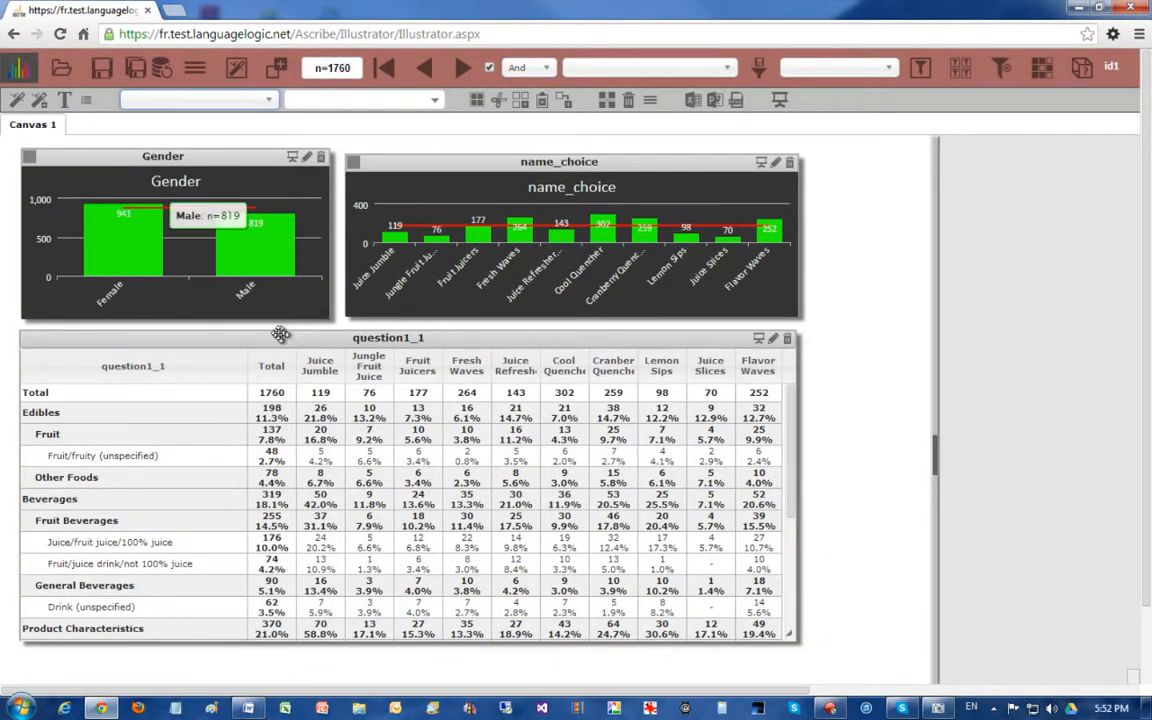
{"action": "left_click", "coordinate": [259, 251]}
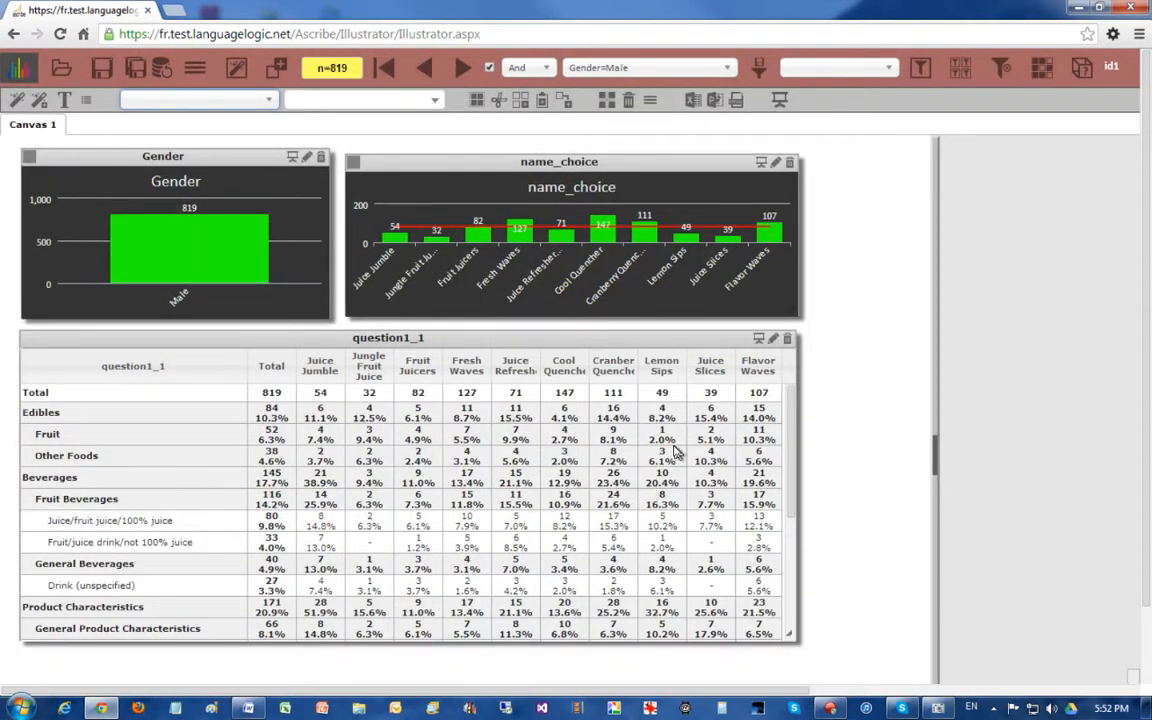
{"action": "left_click", "coordinate": [397, 243]}
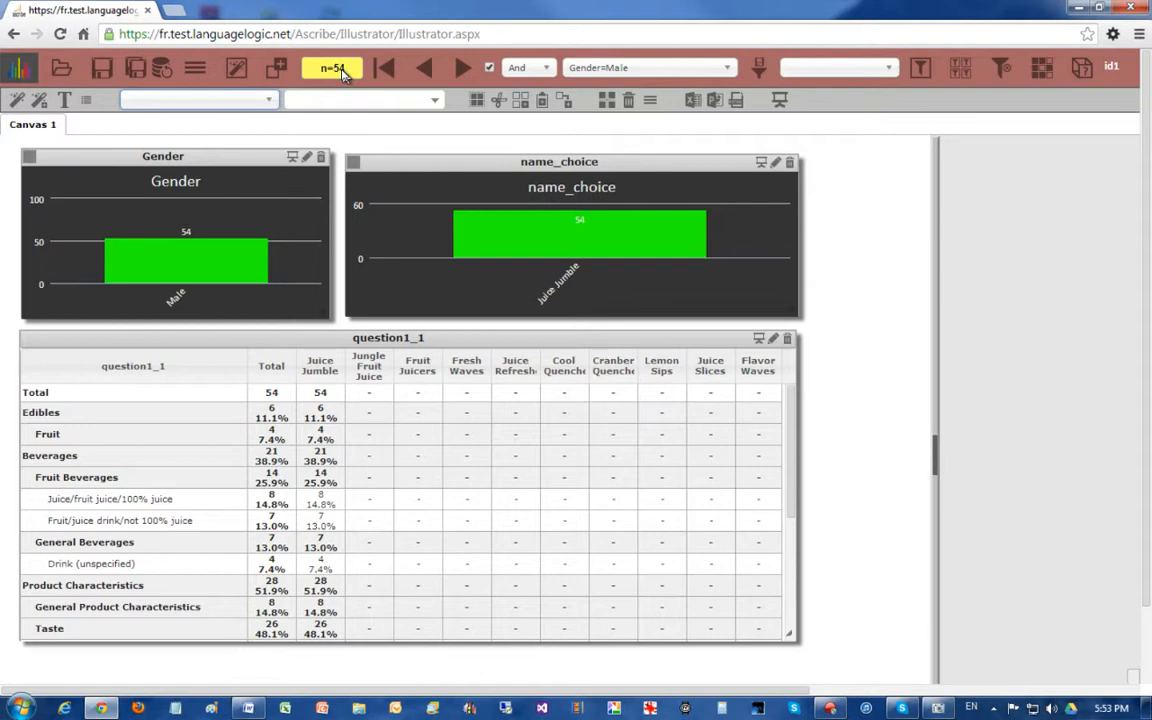
Switch the combined Male and Juice Jumble filter to Or, compare the charts, and set it back to And
{"action": "mouse_move", "coordinate": [237, 255]}
{"action": "mouse_move", "coordinate": [595, 240]}
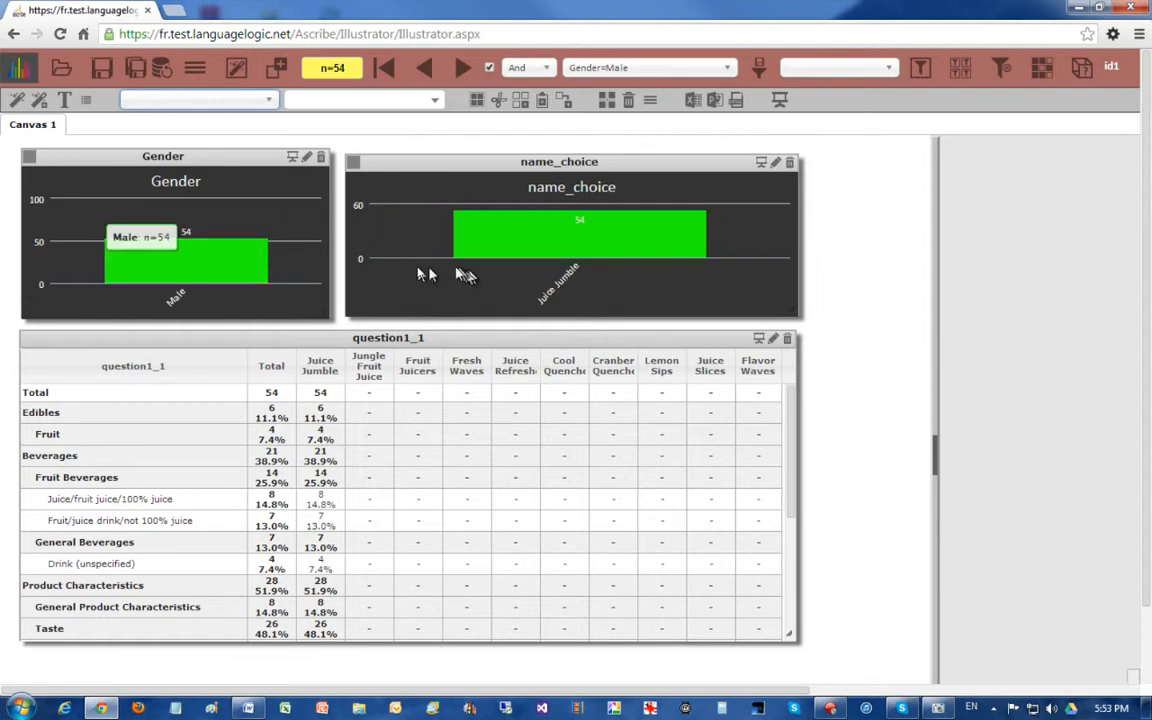
{"action": "mouse_move", "coordinate": [469, 242]}
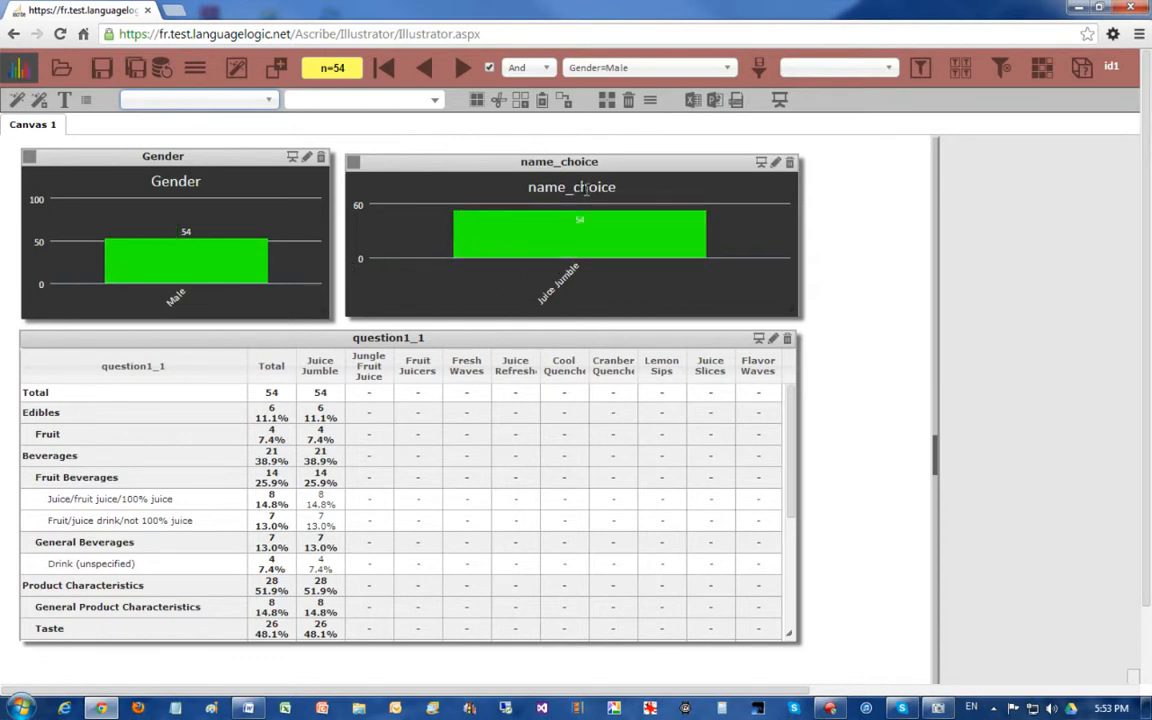
{"action": "left_click", "coordinate": [548, 72]}
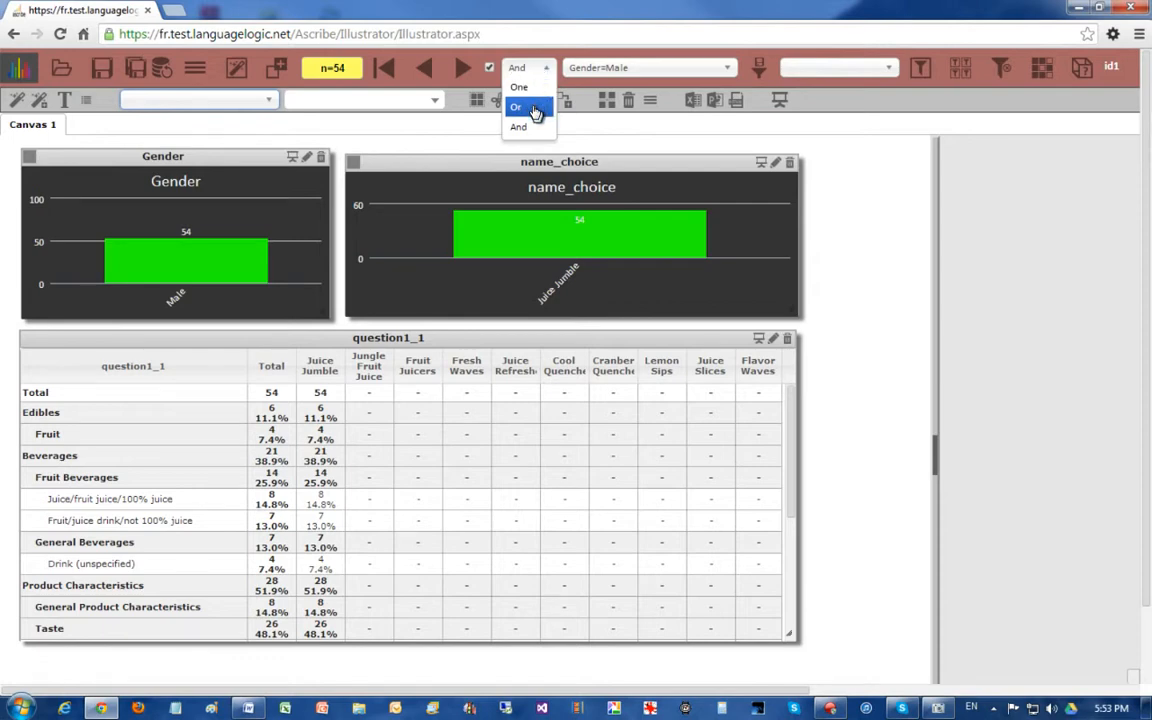
{"action": "left_click", "coordinate": [535, 108]}
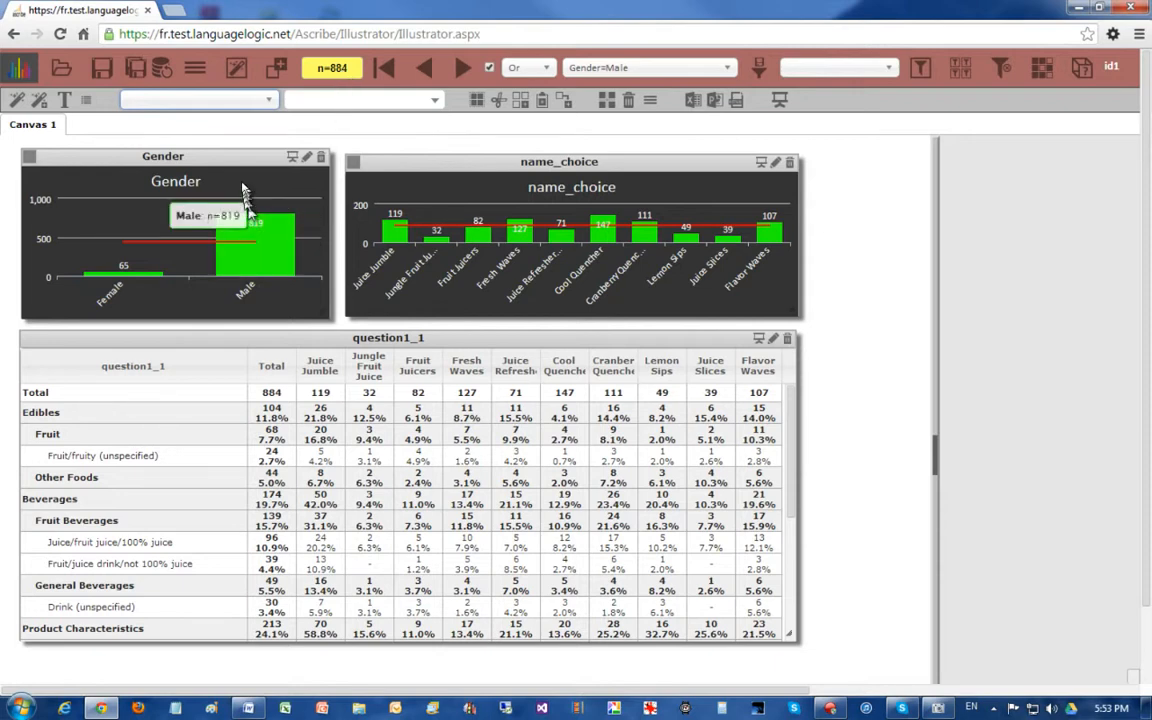
{"action": "mouse_move", "coordinate": [395, 238]}
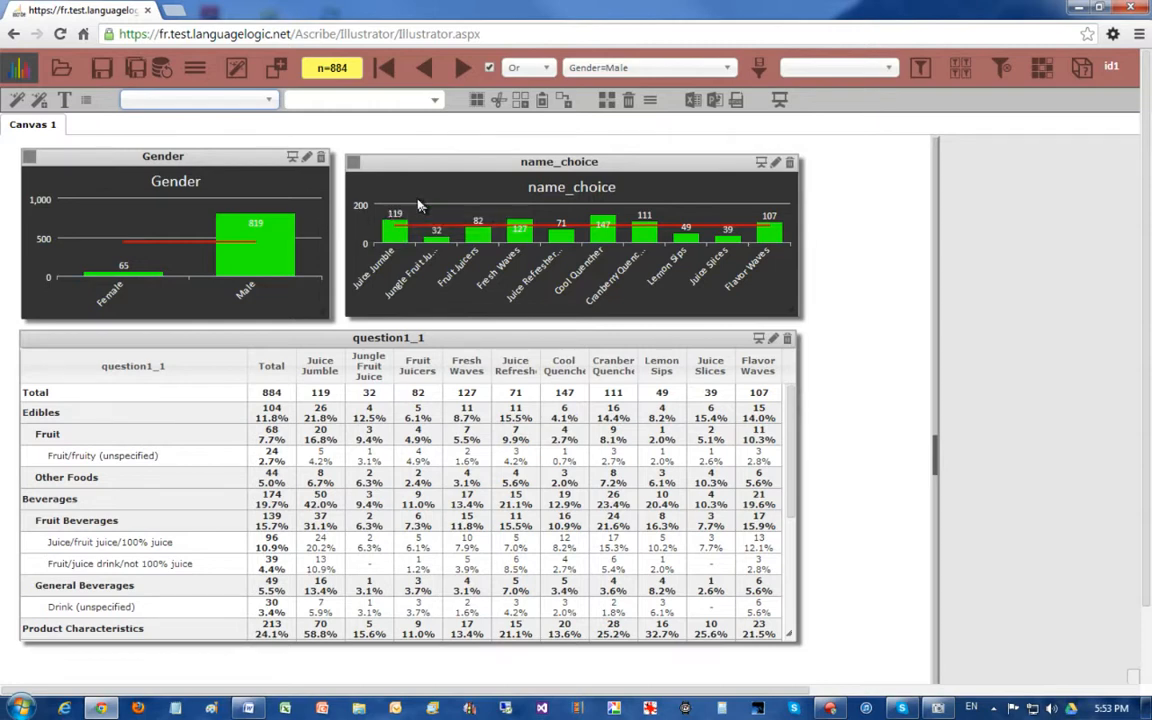
{"action": "left_click", "coordinate": [548, 74]}
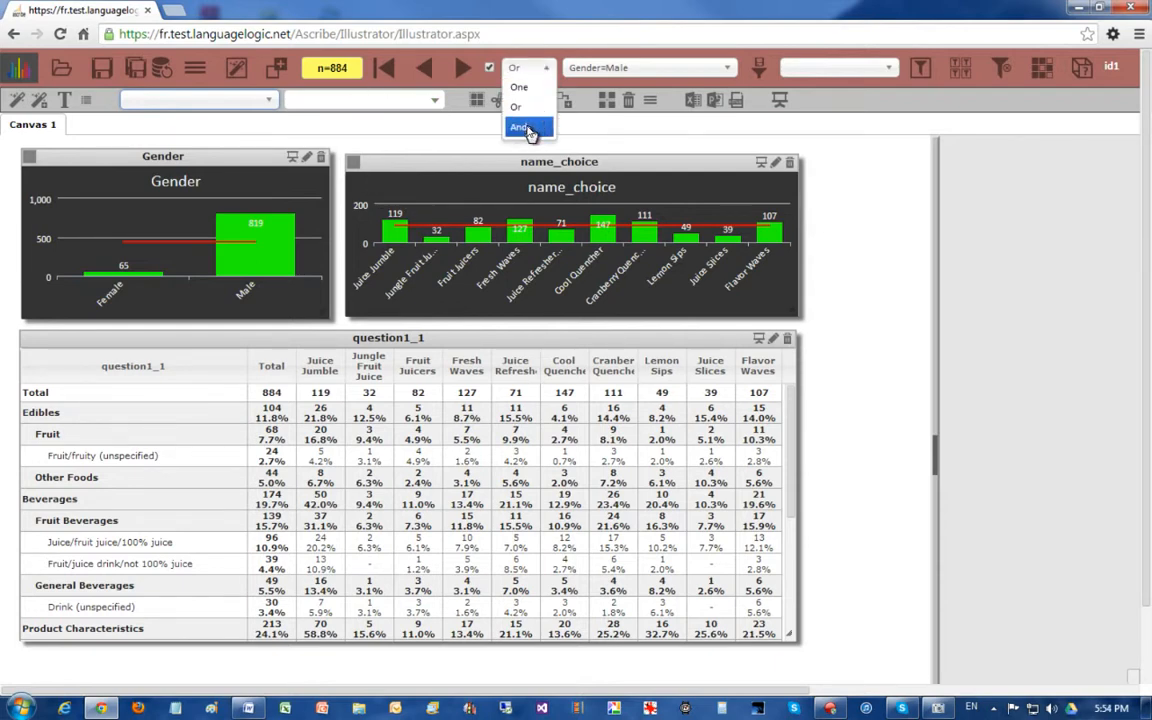
{"action": "left_click", "coordinate": [522, 124]}
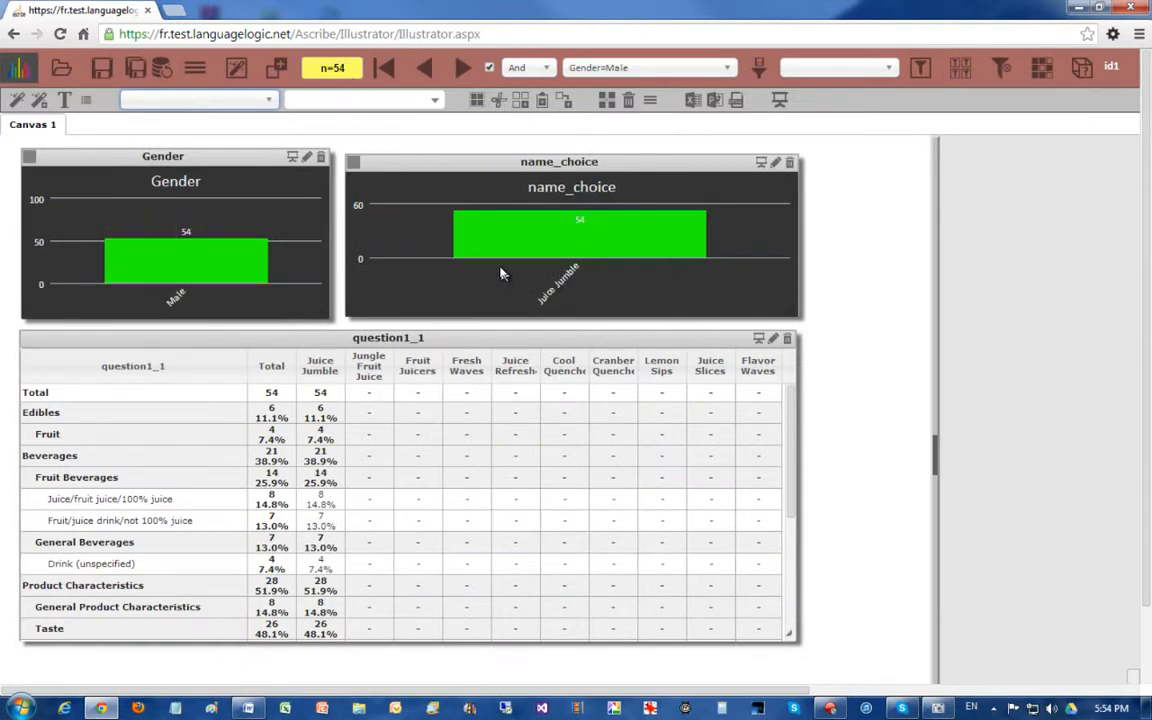
Save the current filter as Male + Juice Jumble and reapply it from the saved filters after clearing
{"action": "left_click", "coordinate": [760, 70]}
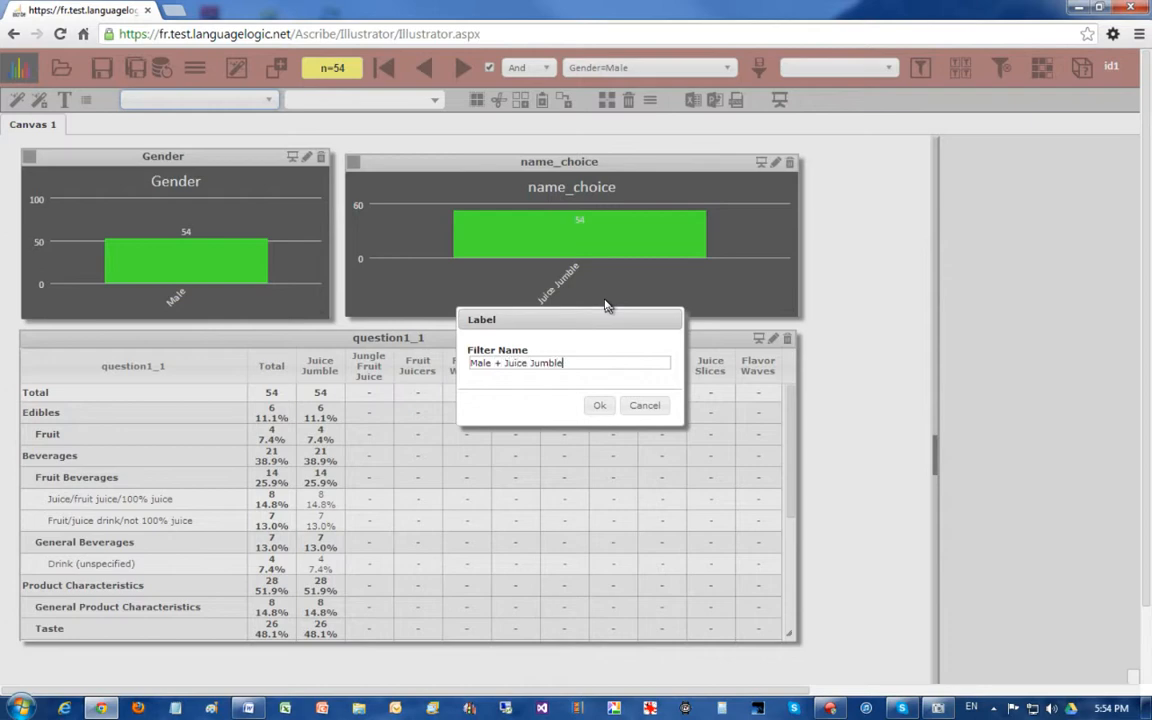
{"action": "left_click", "coordinate": [599, 405]}
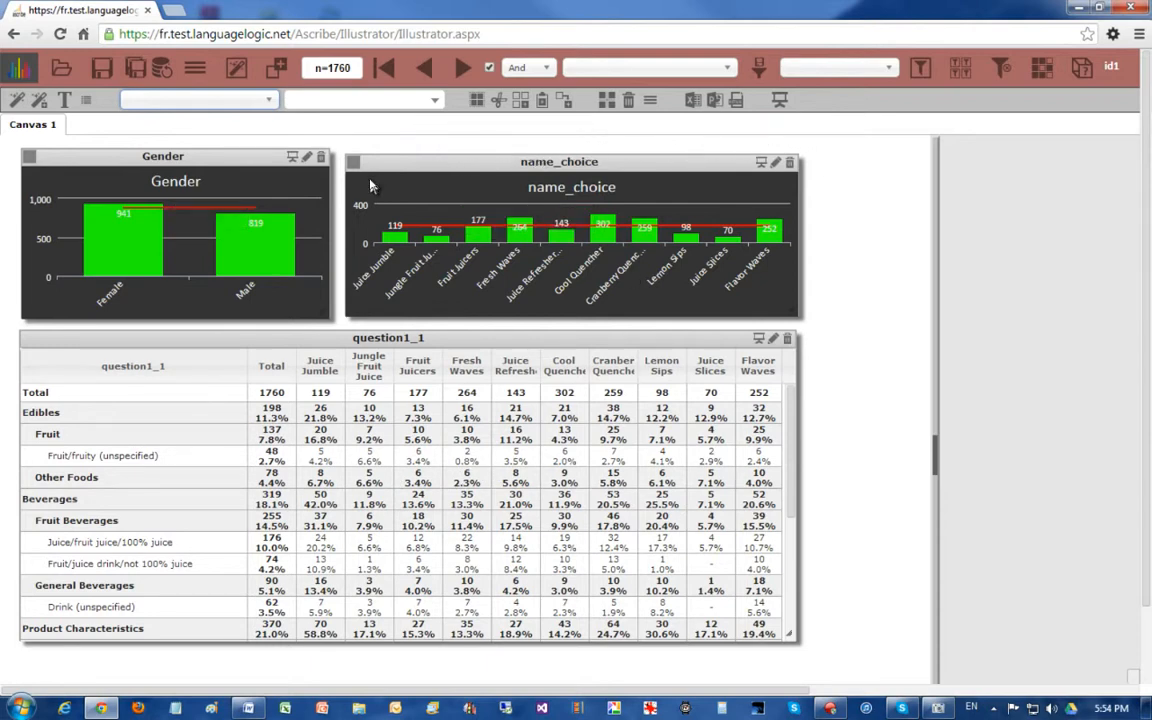
{"action": "left_click", "coordinate": [889, 73]}
{"action": "left_click", "coordinate": [834, 116]}
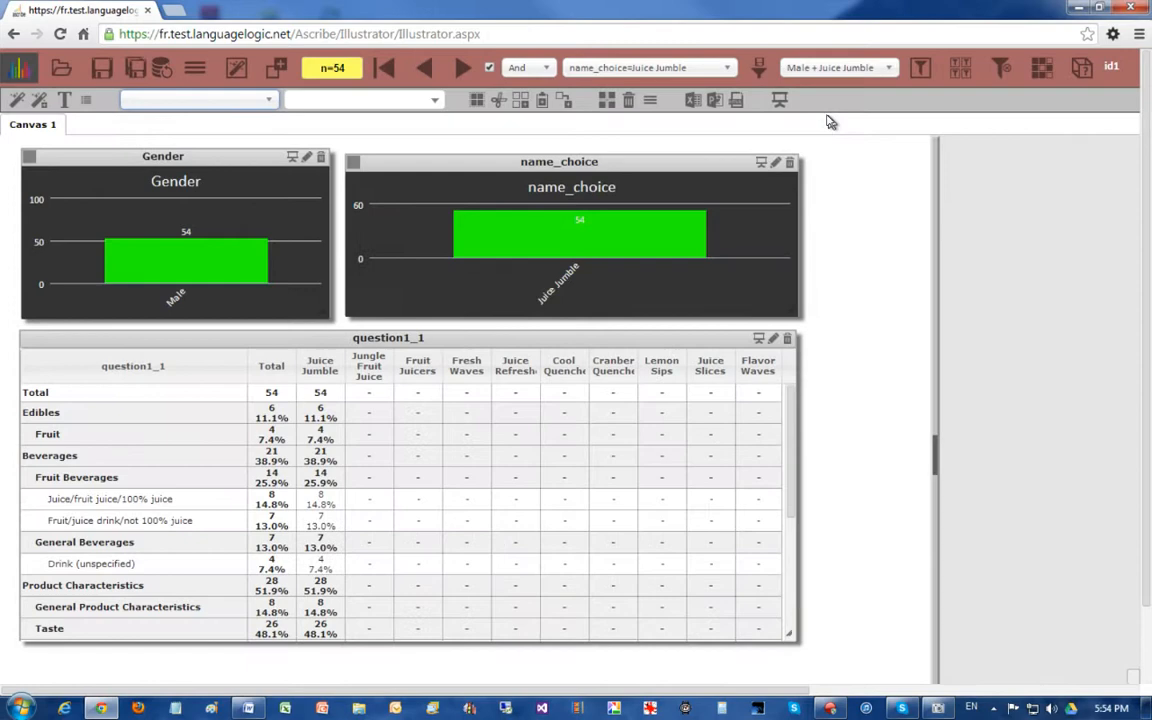
Filter Canvas 1 to Juice Jumble from the name_choice chart and view the respondent IDs behind it
{"action": "mouse_move", "coordinate": [517, 256]}
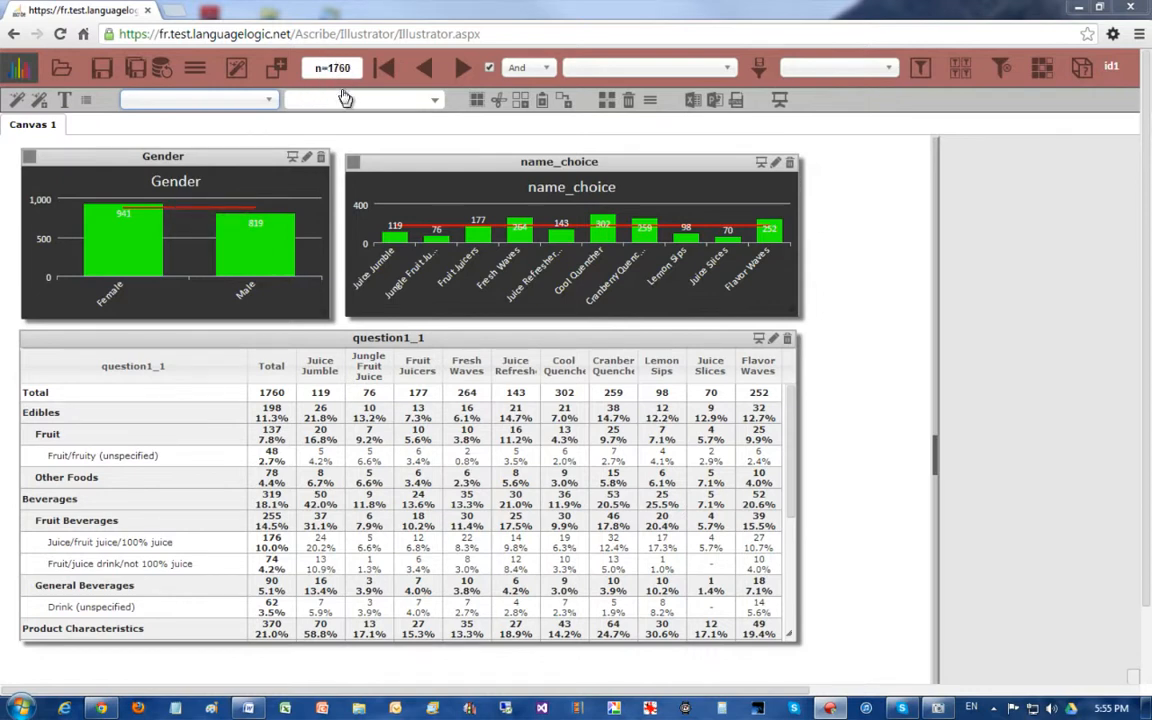
{"action": "left_click", "coordinate": [395, 245]}
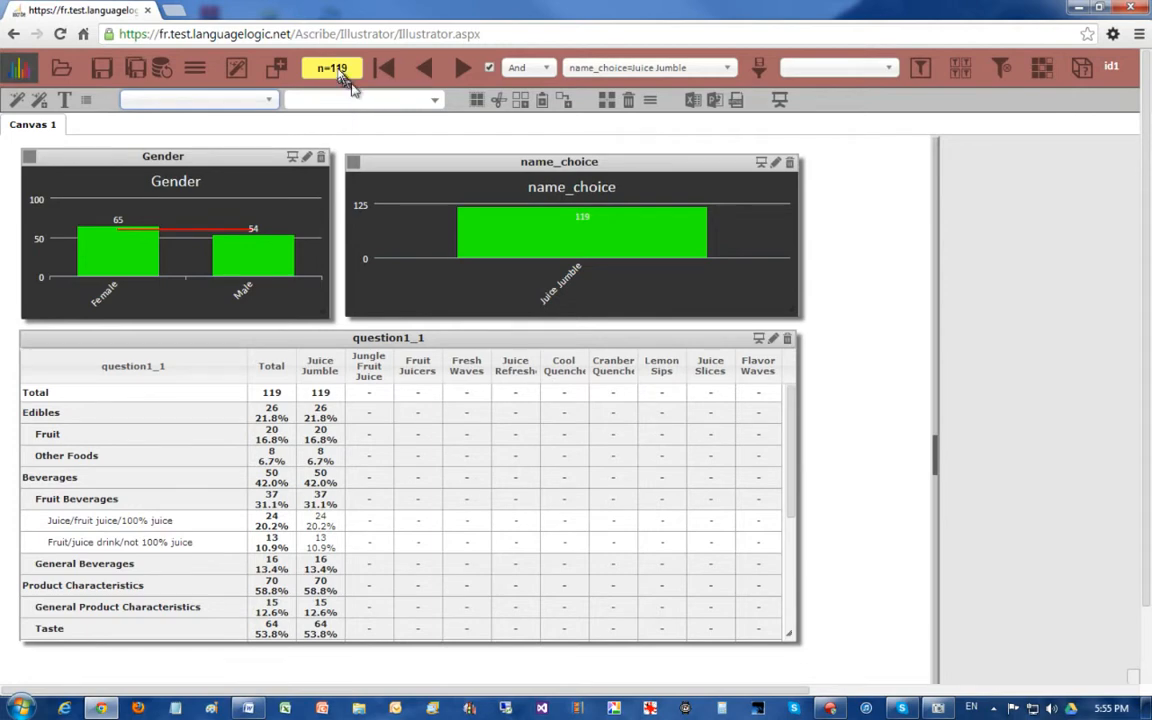
{"action": "left_click", "coordinate": [330, 68]}
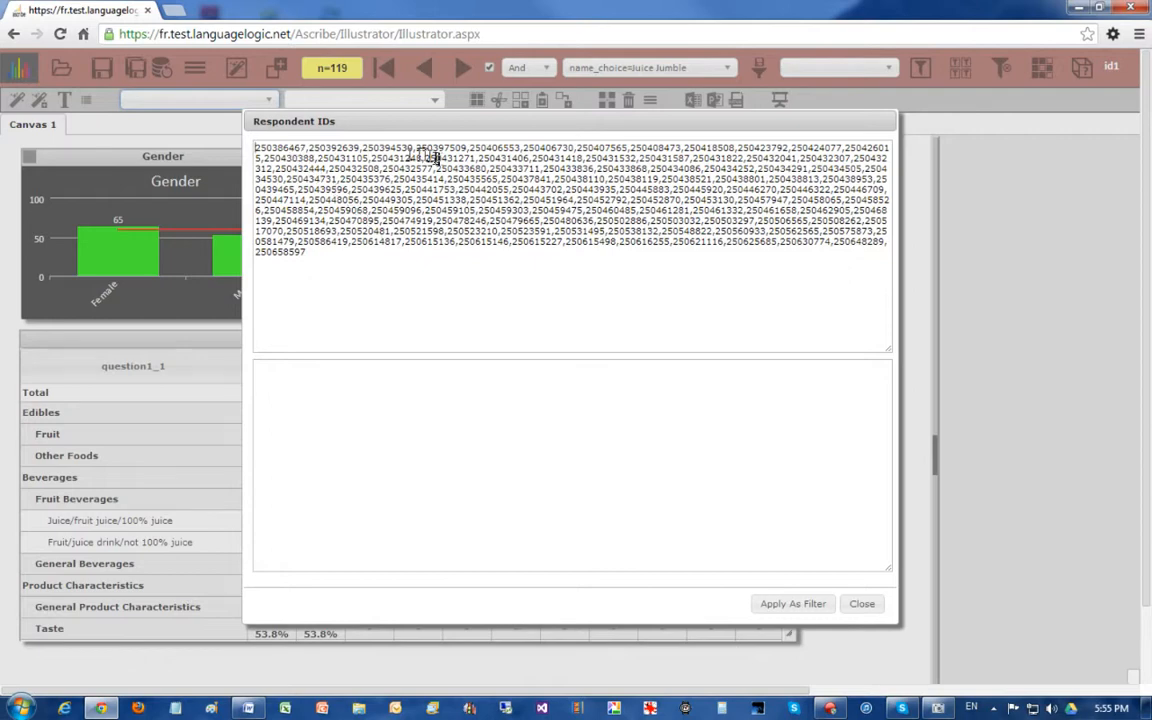
{"action": "left_click", "coordinate": [862, 603]}
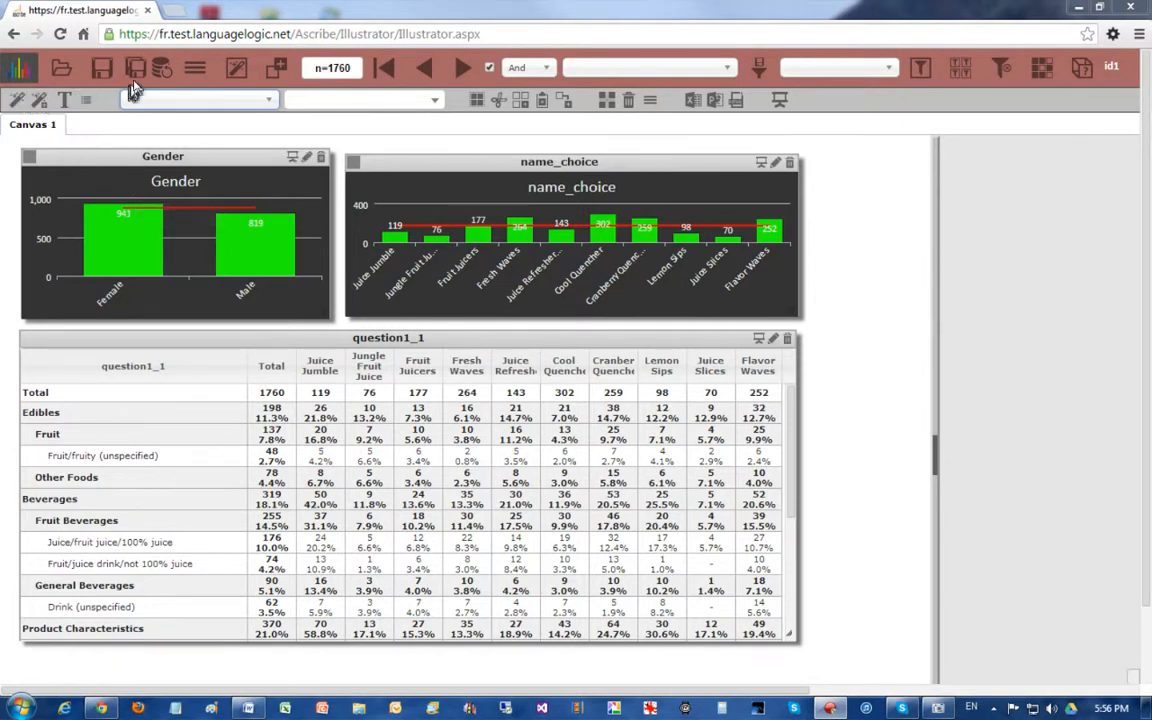
Add a blank canvas and place a visualization on it that shows Gender as a Bar Chart
{"action": "left_click", "coordinate": [236, 68]}
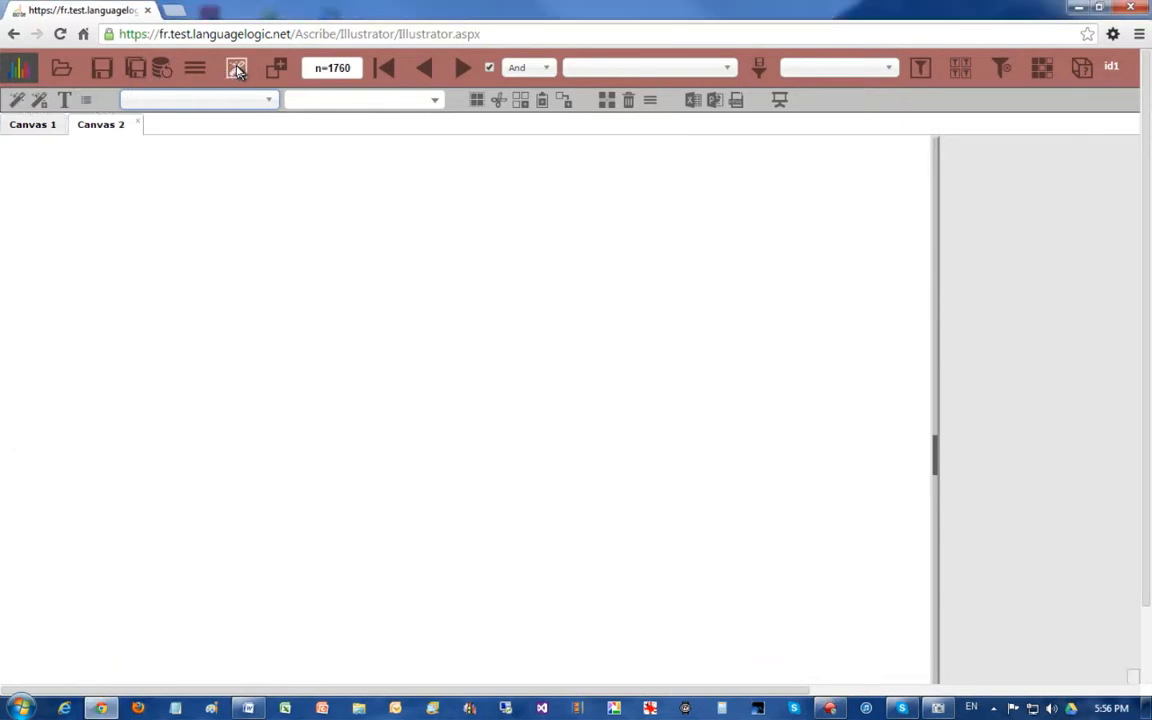
{"action": "left_click", "coordinate": [17, 101]}
{"action": "left_click_drag", "start_coordinate": [91, 147], "coordinate": [153, 155]}
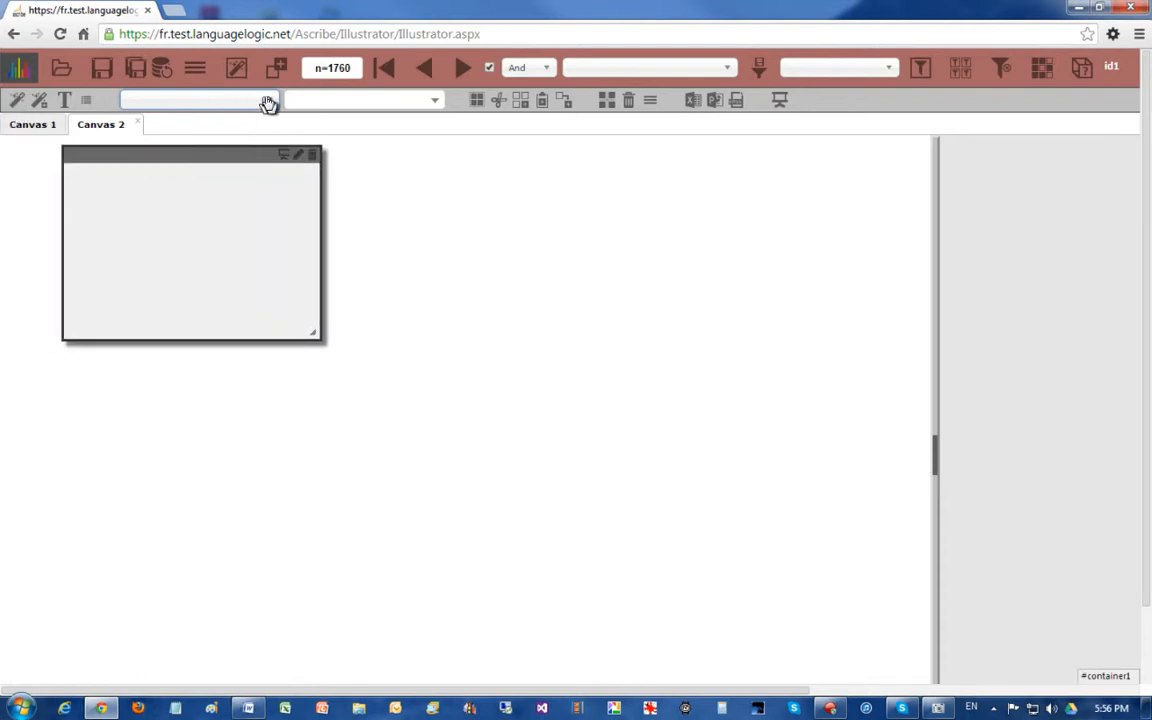
{"action": "left_click", "coordinate": [267, 100]}
{"action": "left_click", "coordinate": [168, 148]}
{"action": "left_click", "coordinate": [425, 101]}
{"action": "left_click", "coordinate": [320, 163]}
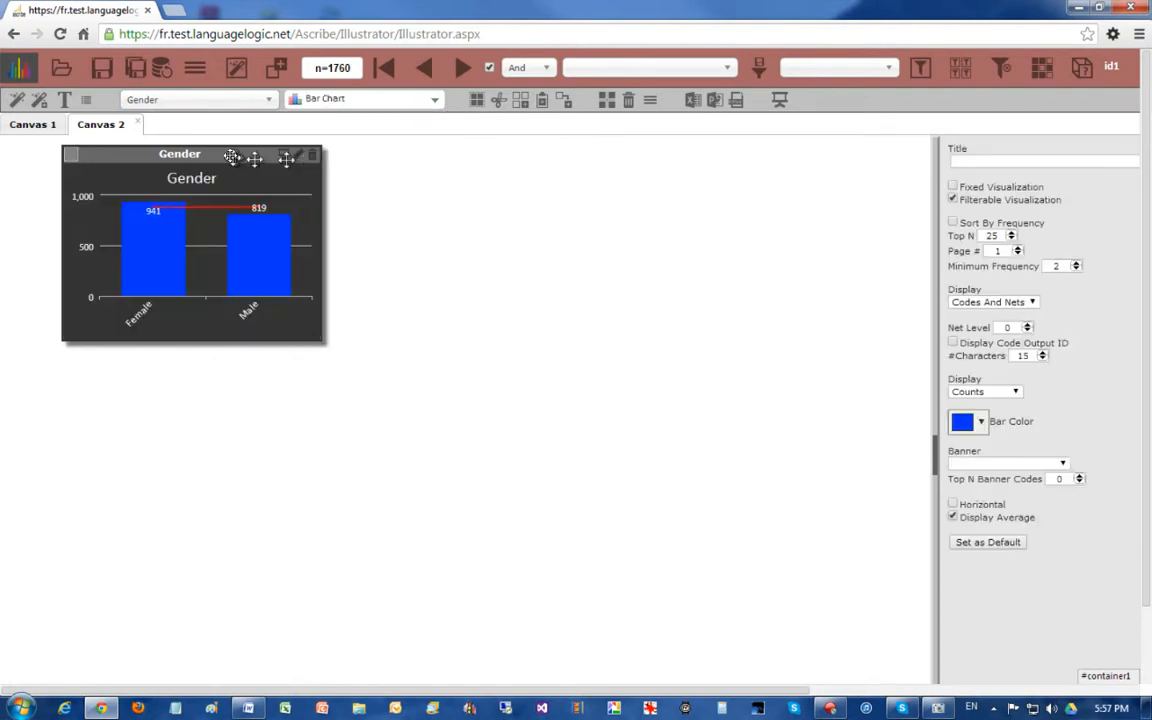
Duplicate the Gender bar chart to make six charts placed loosely across Canvas 2
{"action": "left_click_drag", "start_coordinate": [231, 156], "coordinate": [160, 412]}
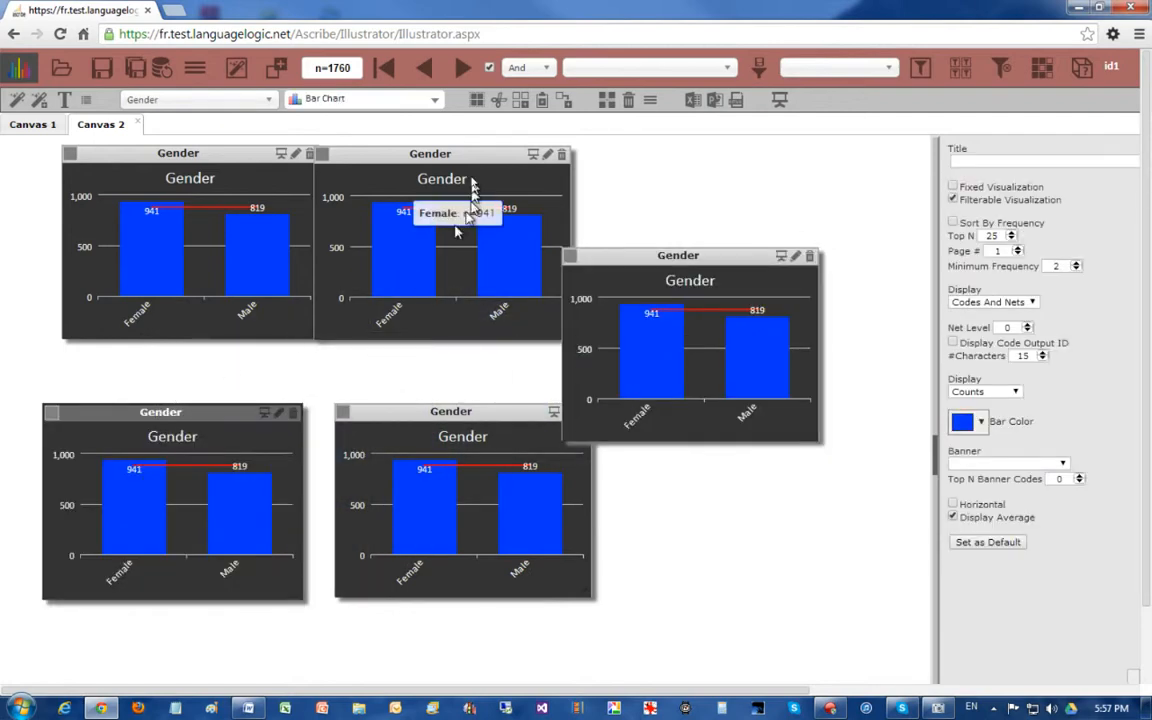
{"action": "left_click_drag", "start_coordinate": [465, 157], "coordinate": [749, 157]}
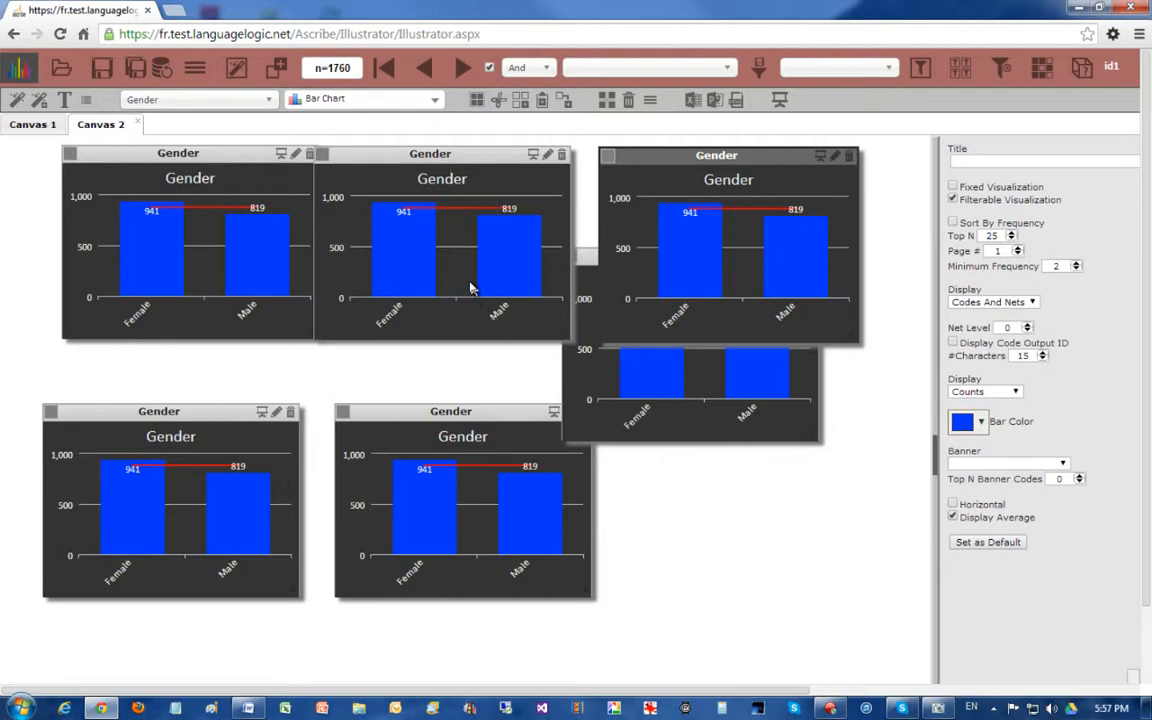
{"action": "left_click_drag", "start_coordinate": [218, 154], "coordinate": [188, 167]}
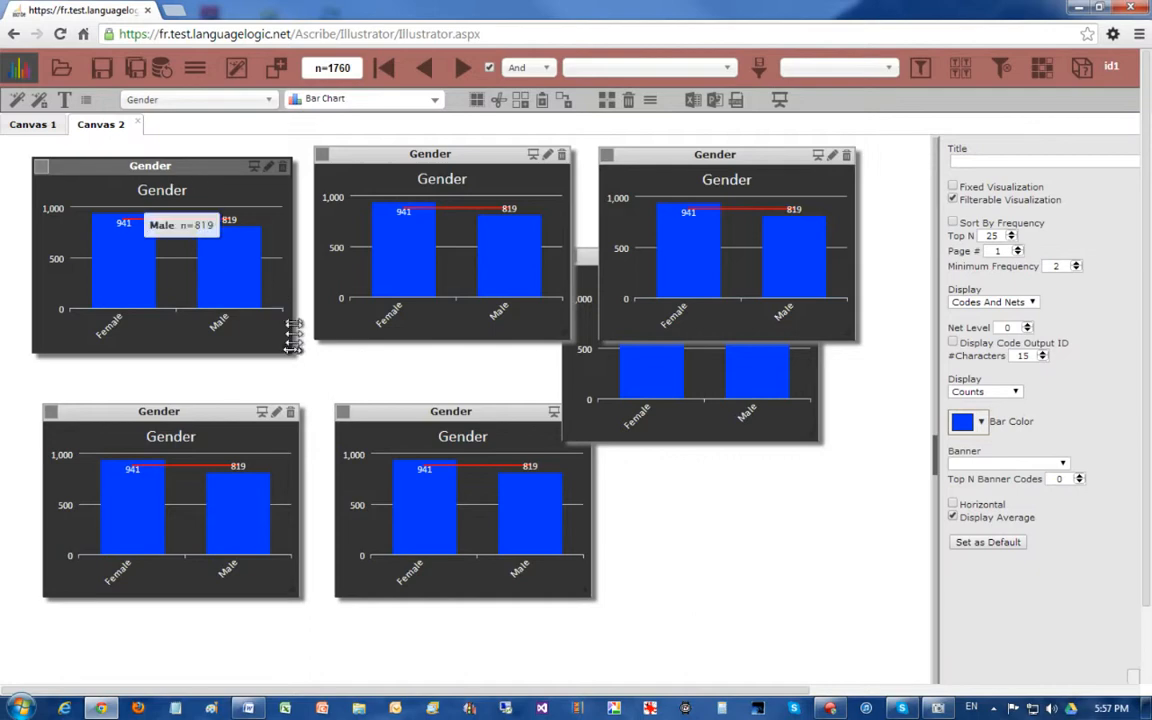
Tile all the Gender charts on Canvas 2 to match the first chart, once with it shrunk and again with it enlarged
{"action": "left_click_drag", "start_coordinate": [287, 344], "coordinate": [161, 278]}
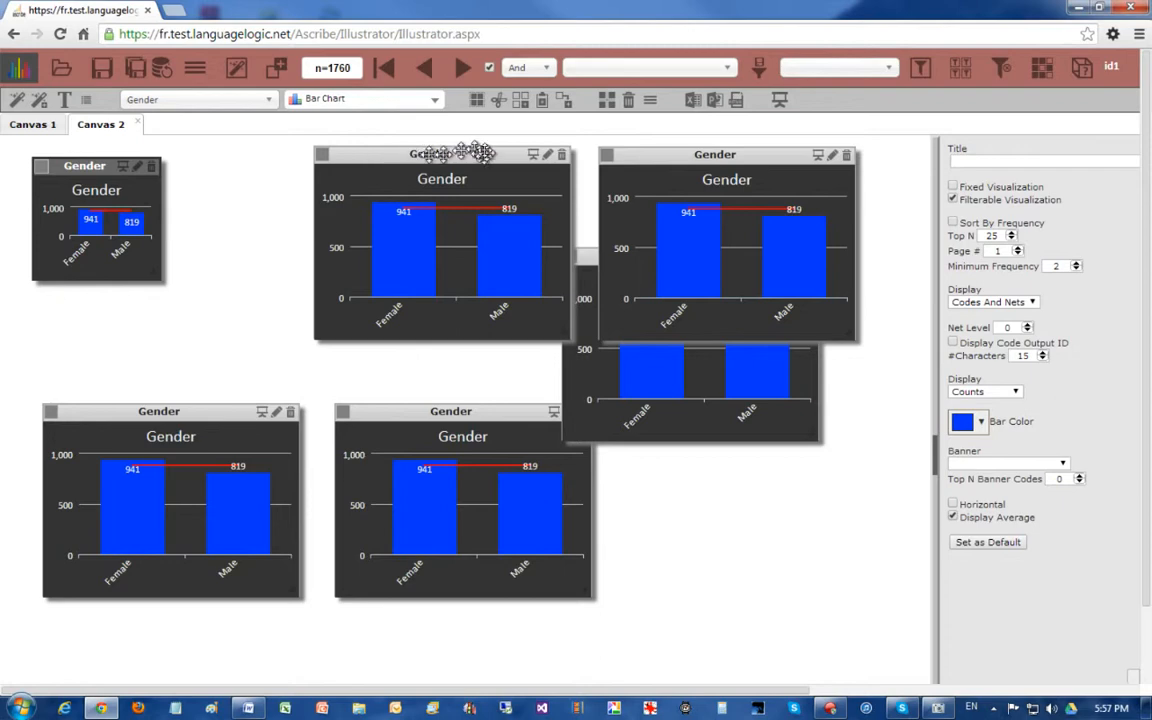
{"action": "left_click", "coordinate": [607, 102]}
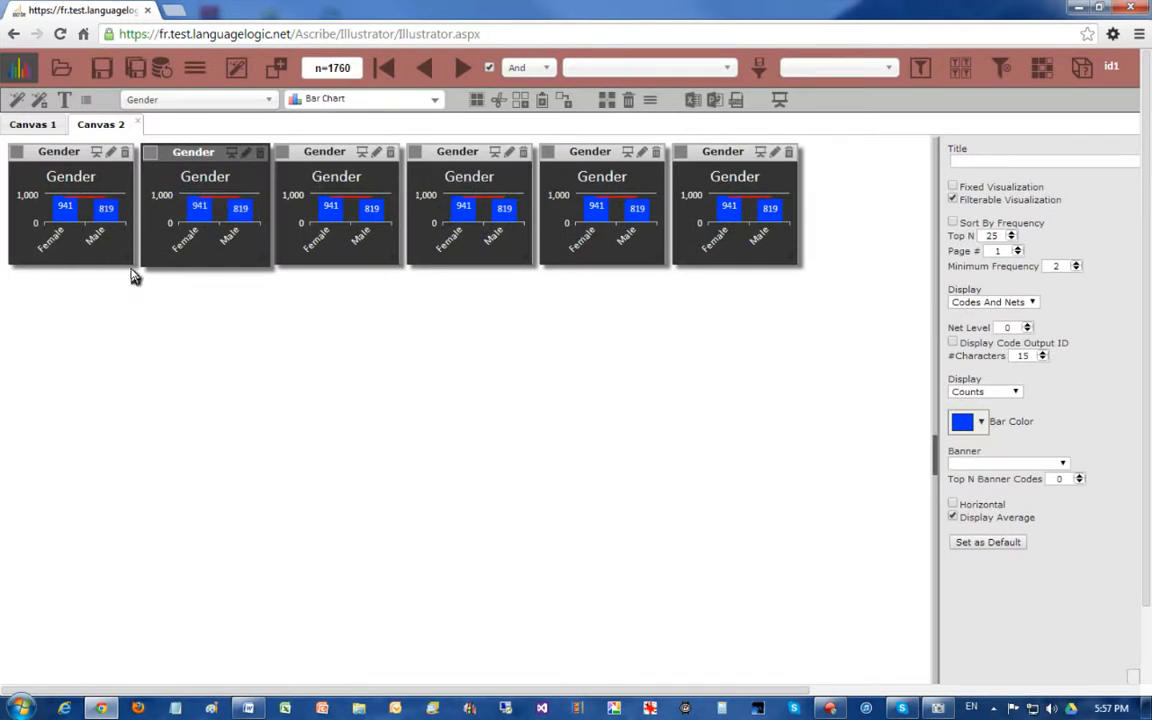
{"action": "left_click_drag", "start_coordinate": [126, 258], "coordinate": [760, 568]}
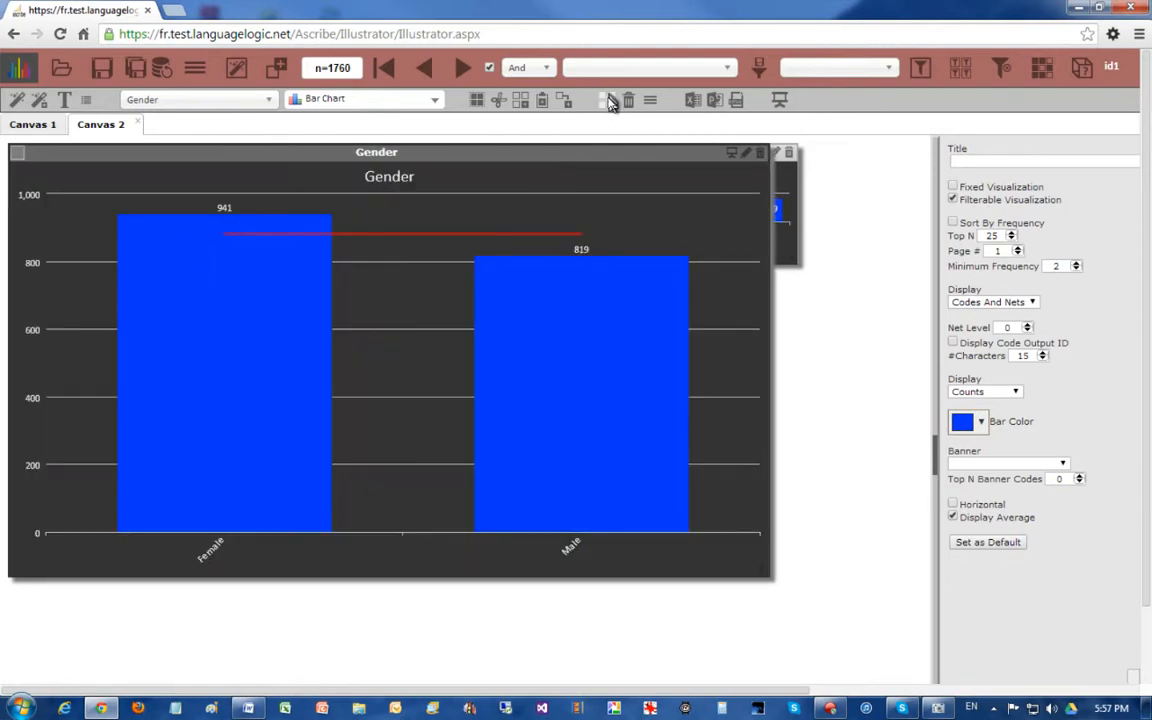
{"action": "left_click", "coordinate": [606, 100]}
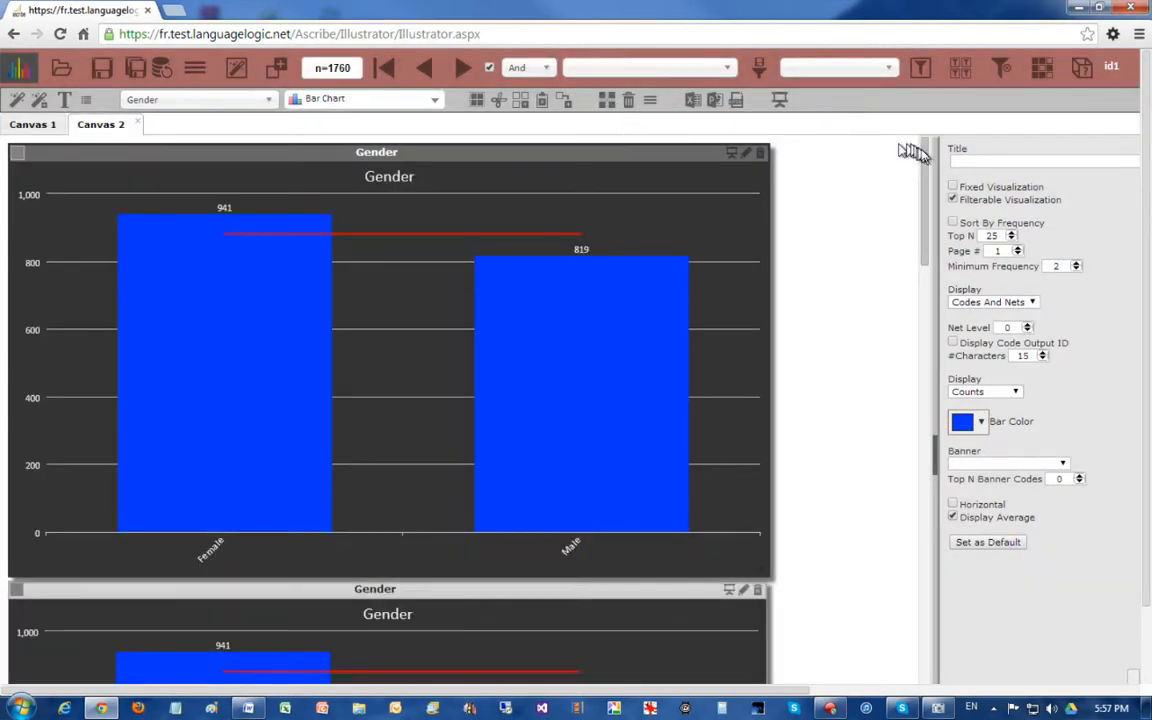
{"action": "left_click_drag", "start_coordinate": [924, 152], "coordinate": [928, 368]}
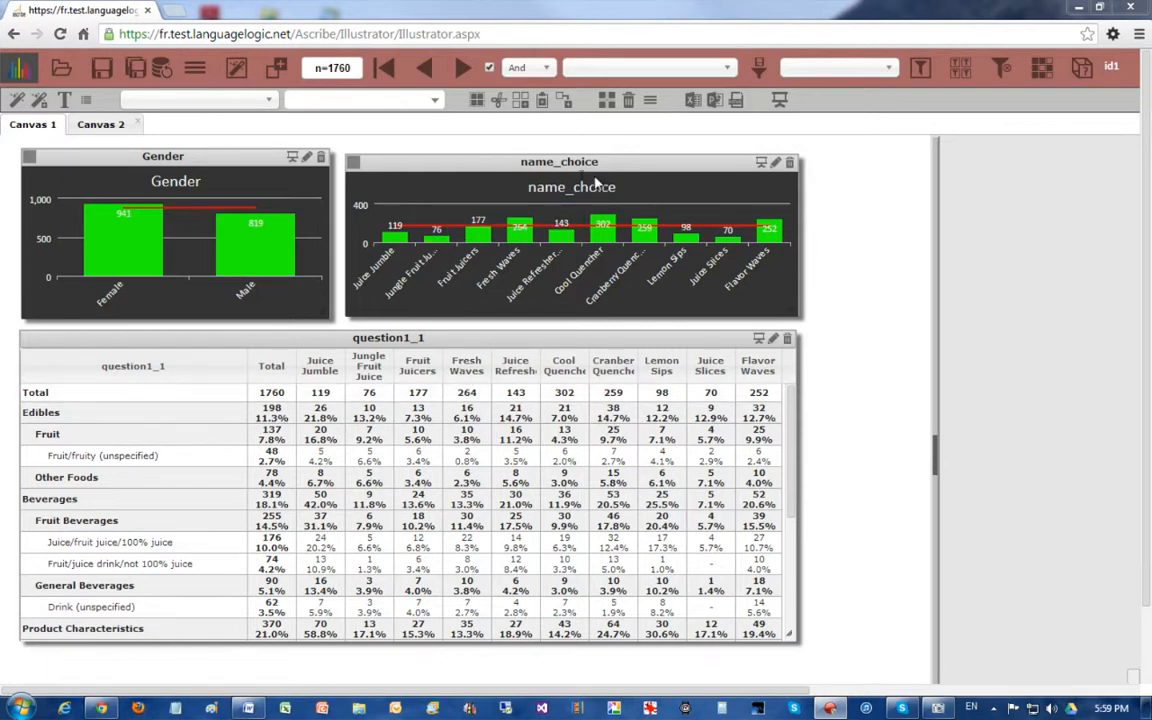
Present Canvas 1 one visualization at a time, going forward to the question1_1 table and back to Gender, and exit the presentation
{"action": "left_click", "coordinate": [781, 103]}
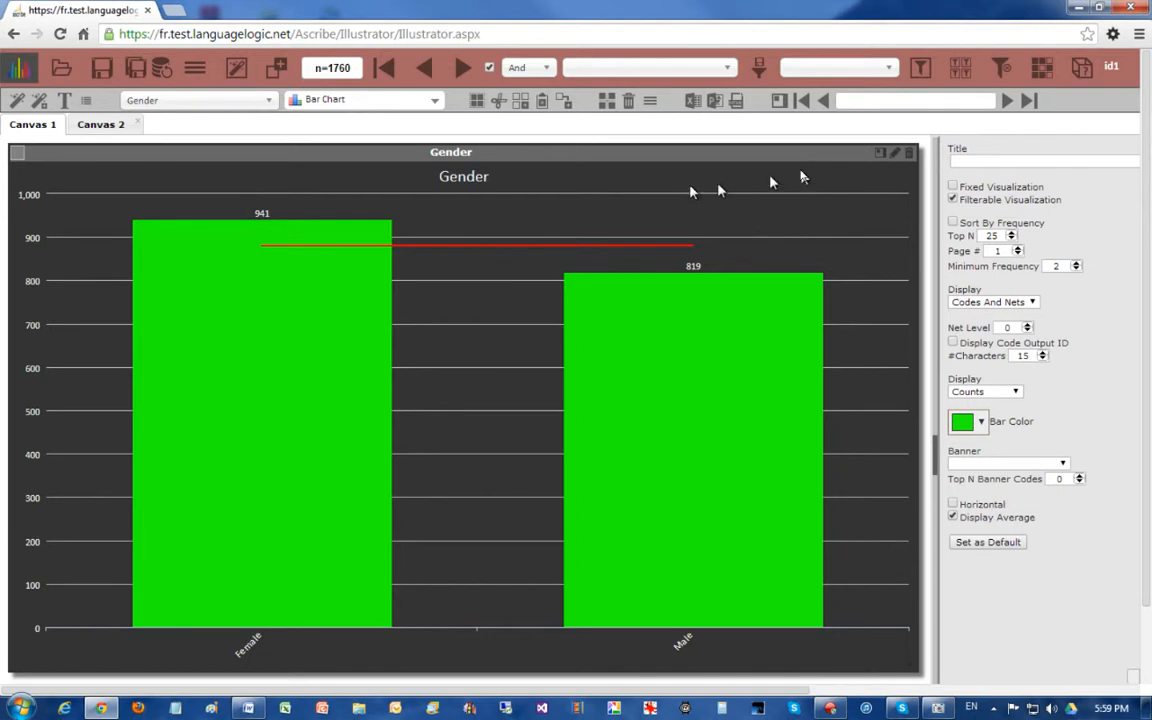
{"action": "left_click", "coordinate": [1008, 103]}
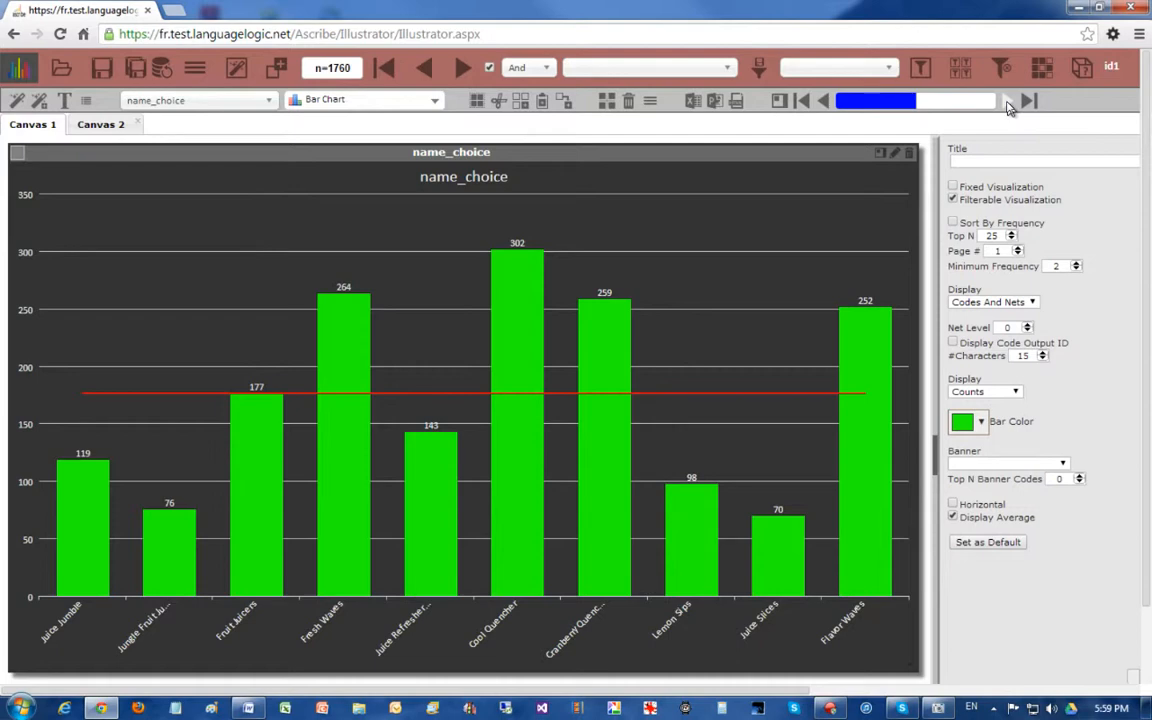
{"action": "left_click", "coordinate": [1008, 103]}
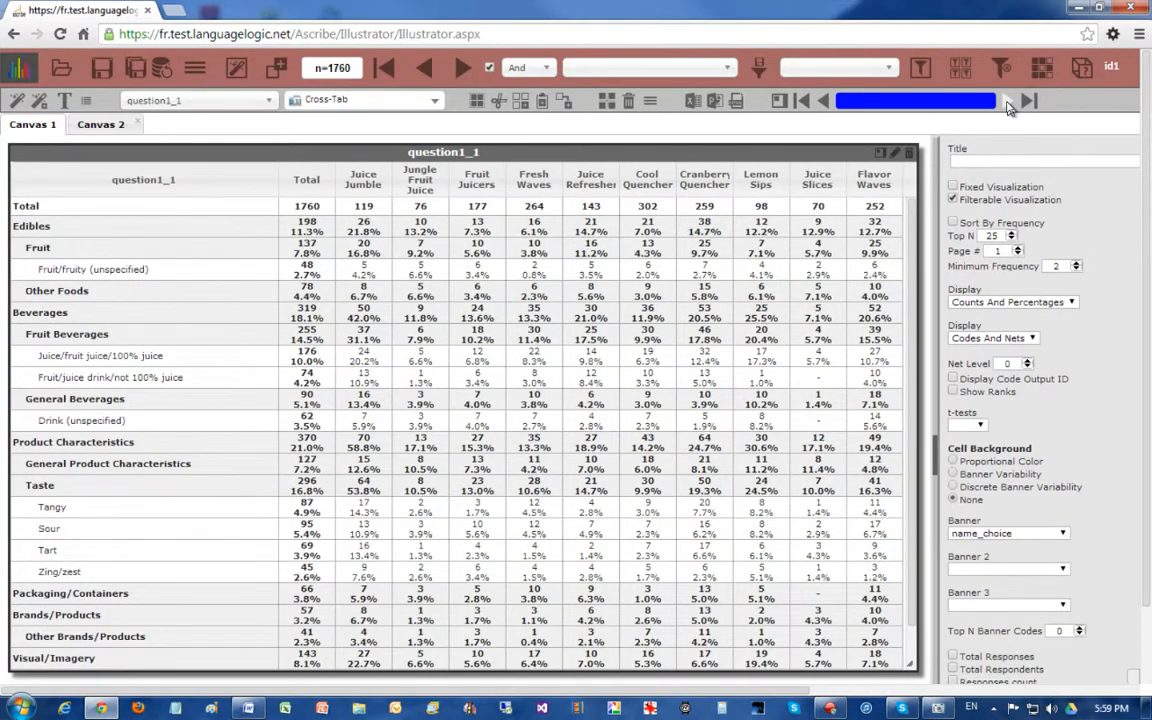
{"action": "left_click", "coordinate": [825, 104]}
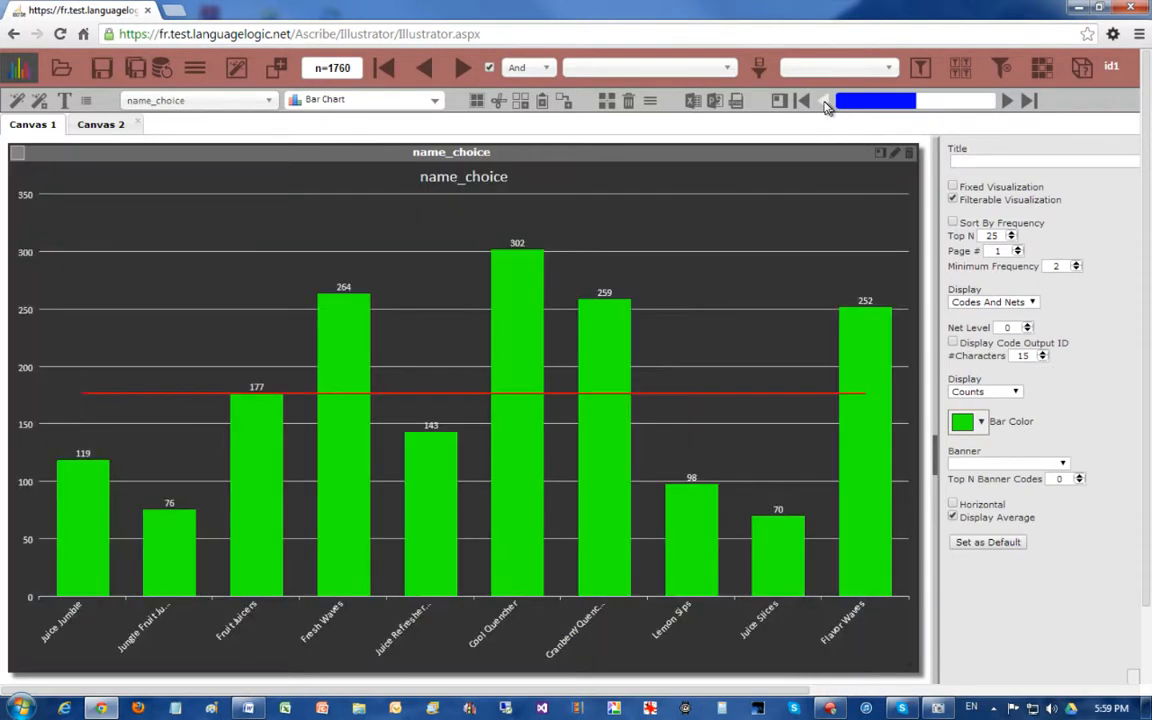
{"action": "left_click", "coordinate": [825, 104]}
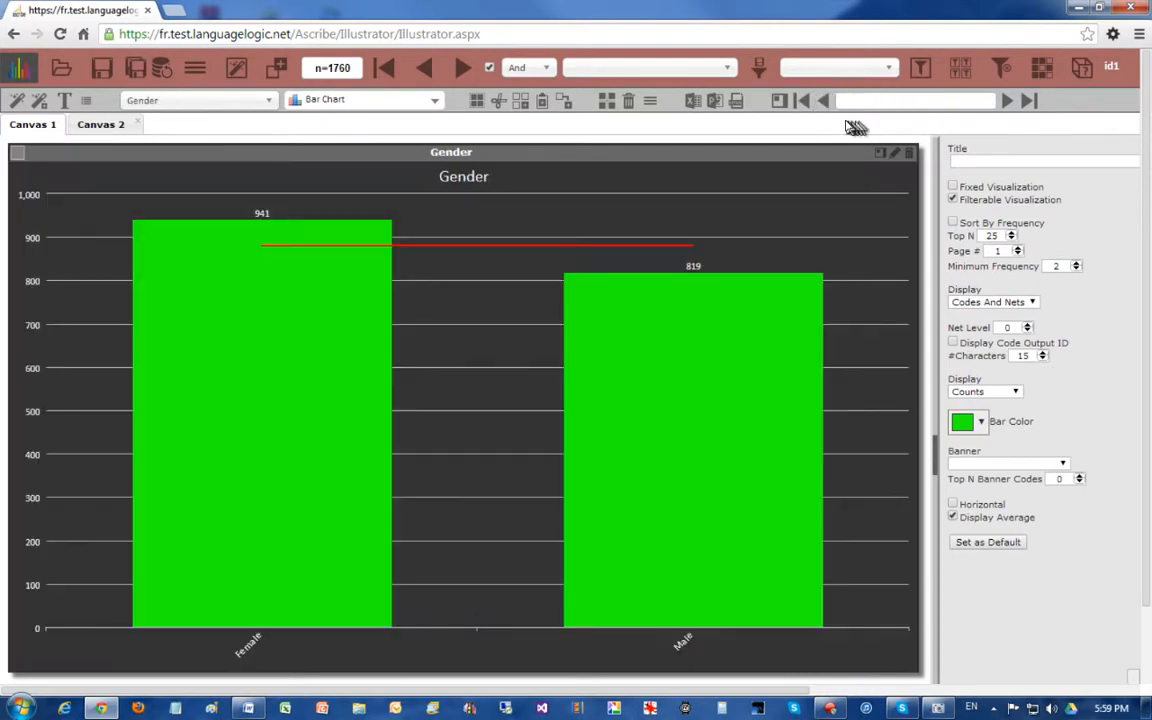
{"action": "left_click", "coordinate": [781, 102]}
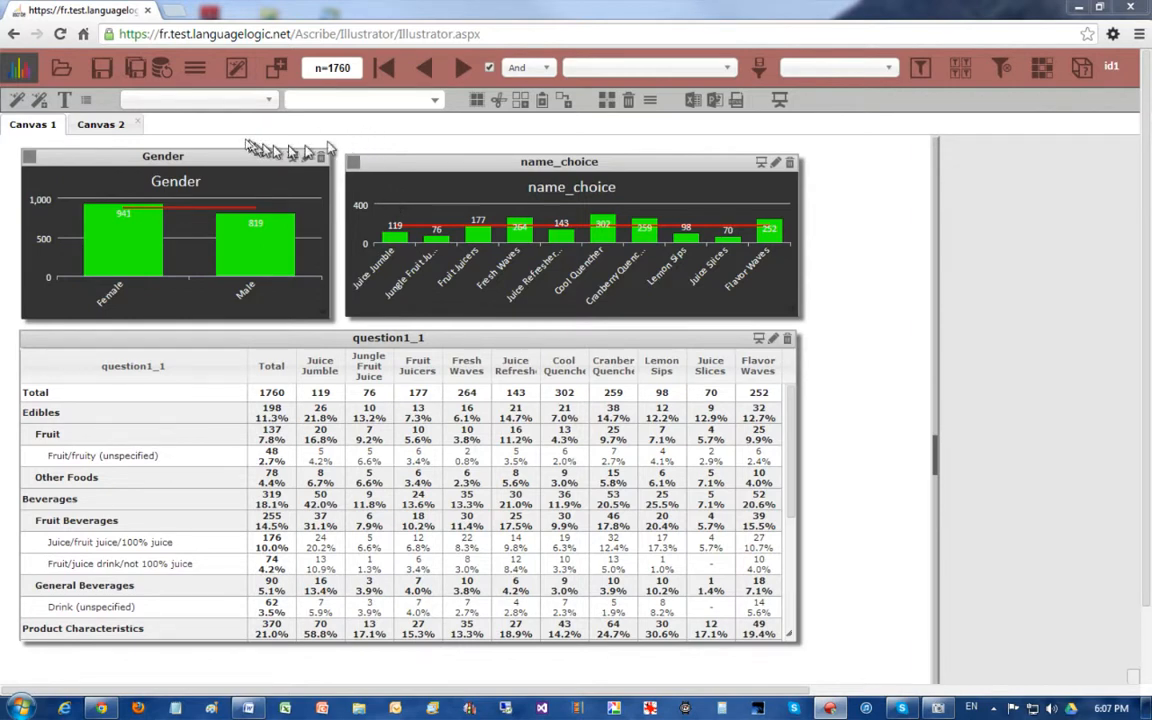
Add another canvas with one visualization enlarged to fill most of it, showing question1_1 as a Cross-Tab
{"action": "left_click", "coordinate": [237, 70]}
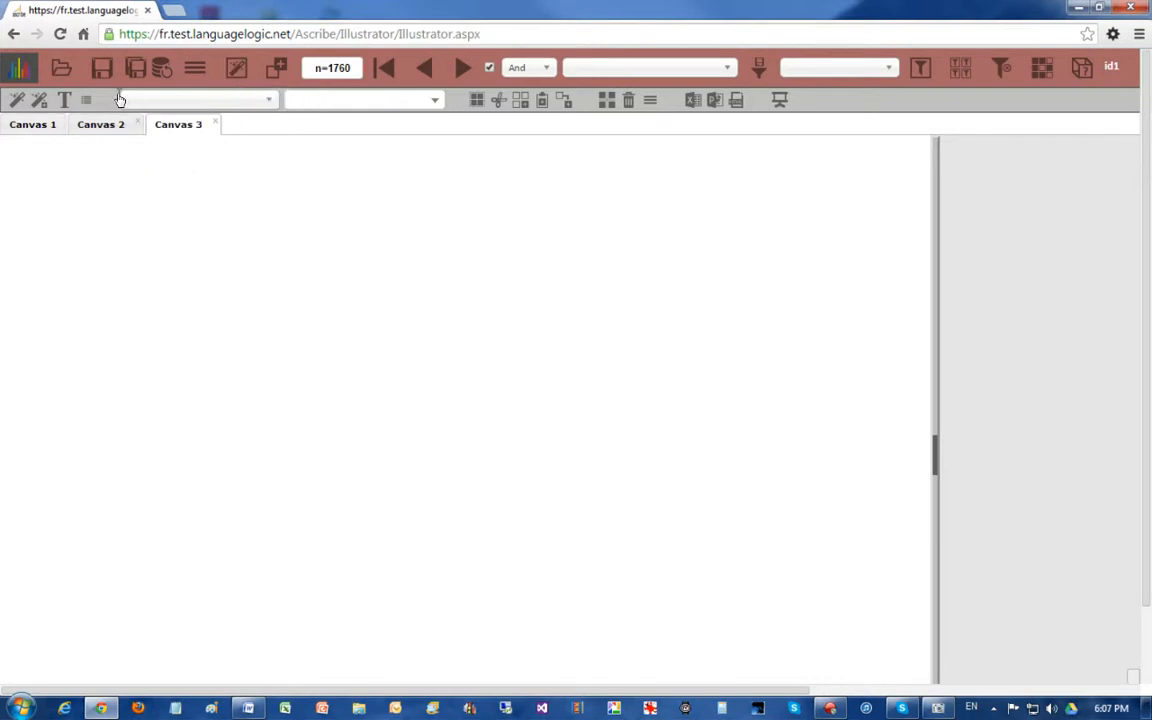
{"action": "left_click_drag", "start_coordinate": [21, 103], "coordinate": [90, 149]}
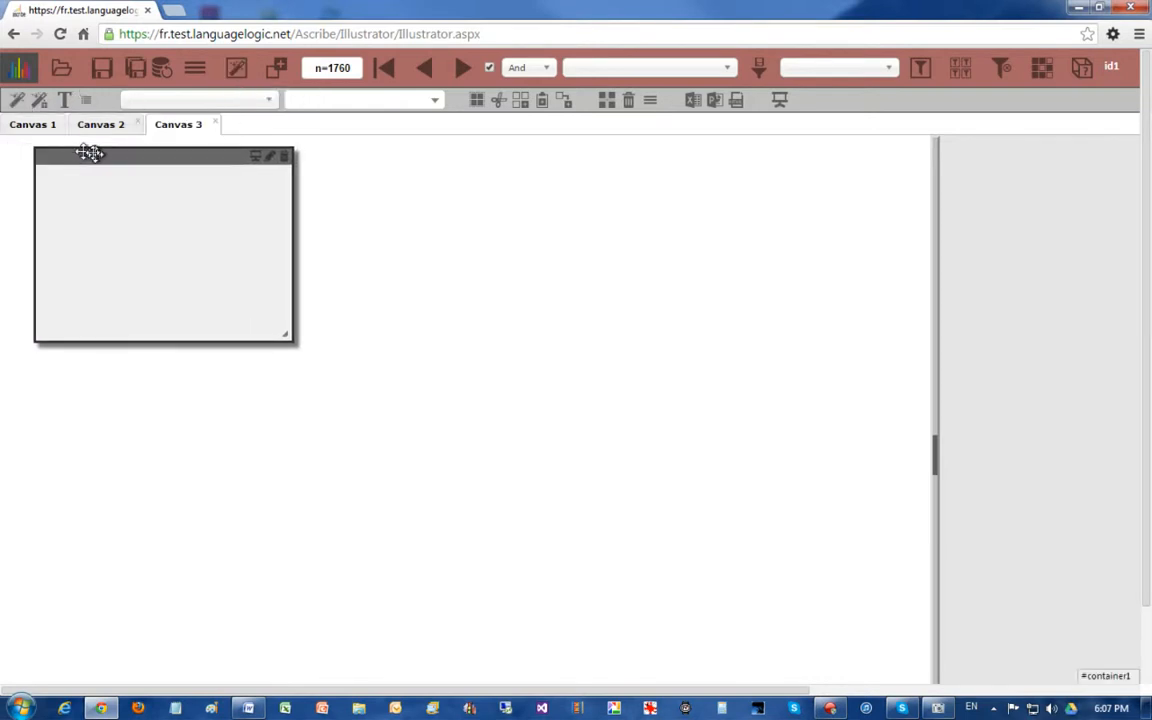
{"action": "left_click_drag", "start_coordinate": [284, 333], "coordinate": [864, 640]}
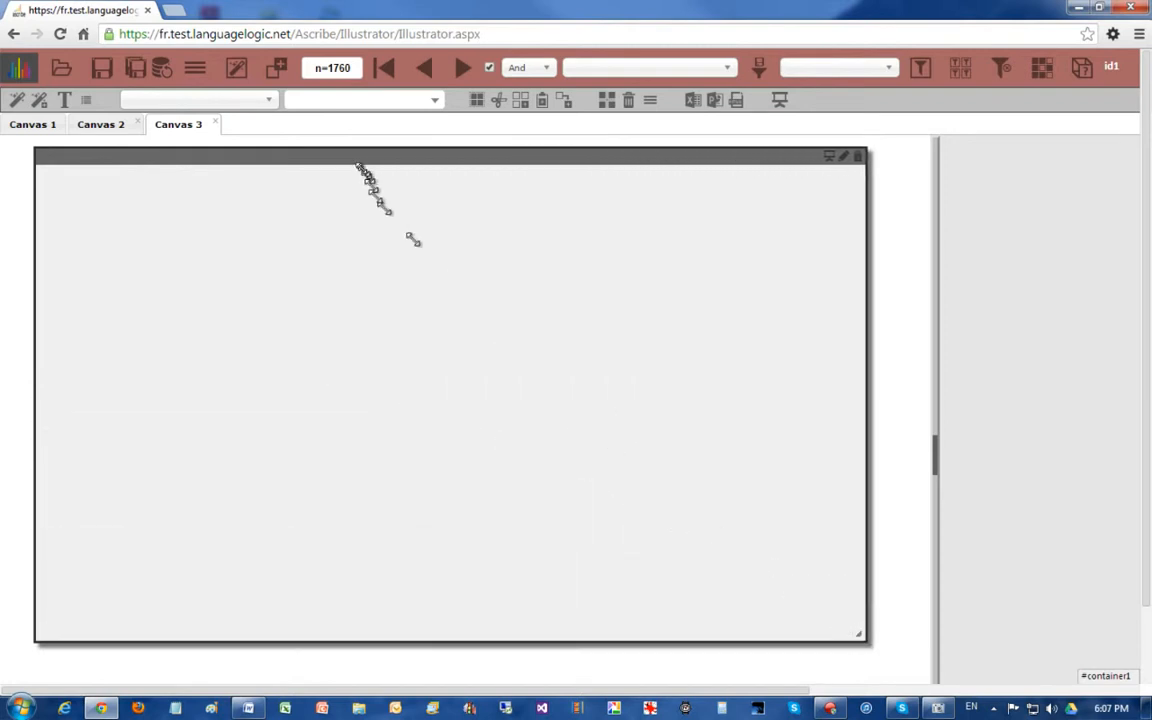
{"action": "left_click", "coordinate": [262, 101]}
{"action": "left_click", "coordinate": [197, 187]}
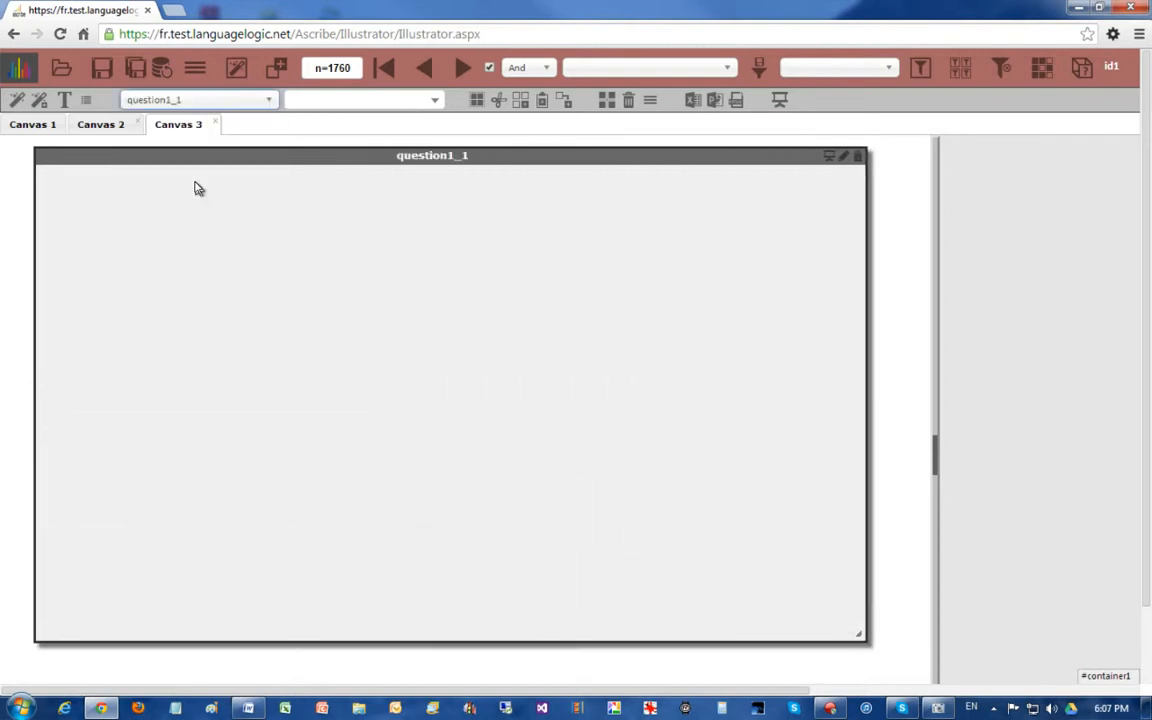
{"action": "left_click", "coordinate": [434, 101]}
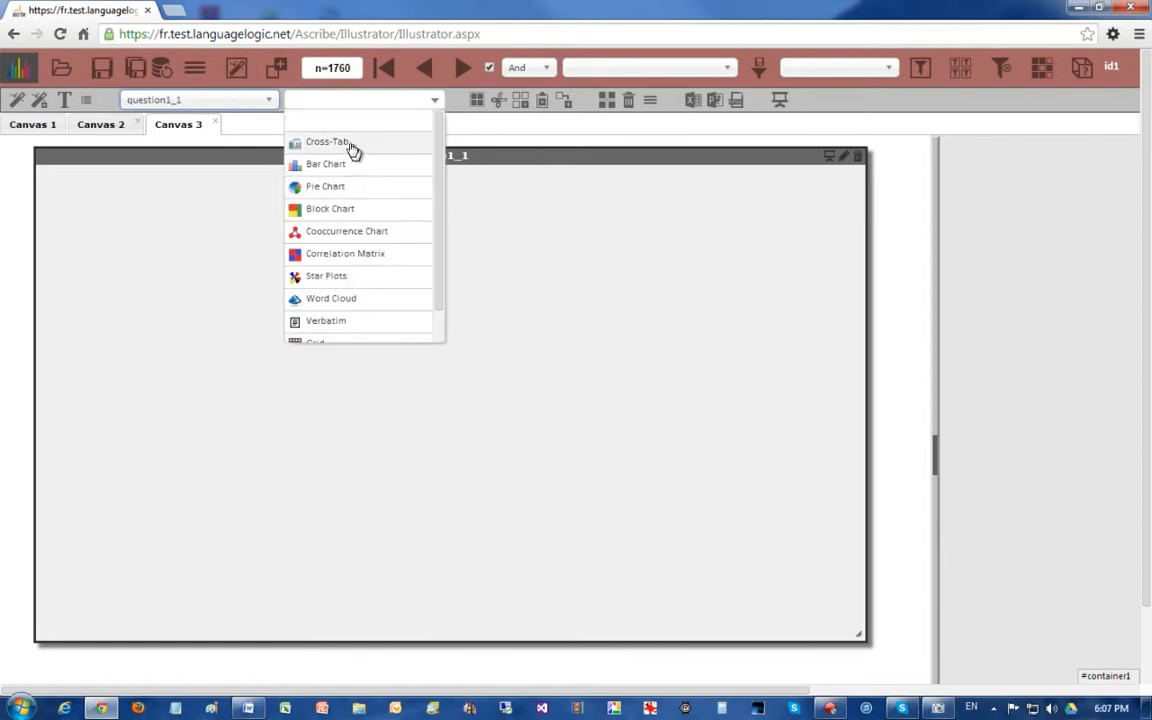
{"action": "left_click", "coordinate": [355, 143]}
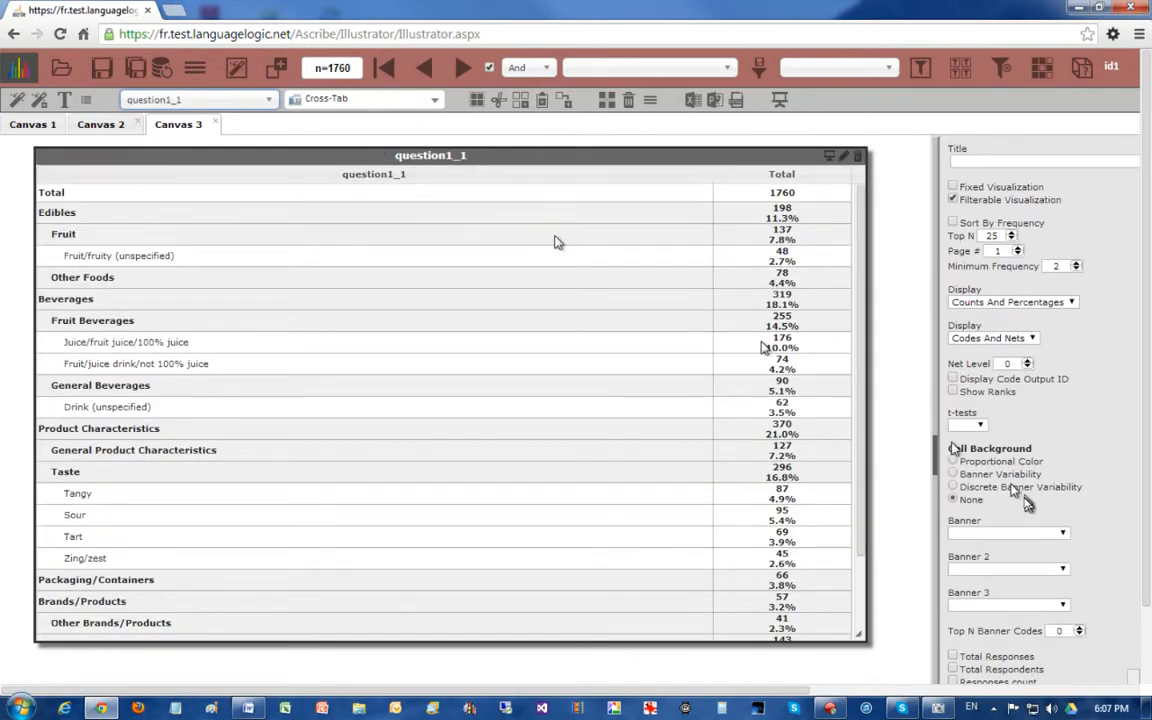
Give the question1_1 cross-tab the name_choice banner, a Proportional Color cell background and a Percentages display
{"action": "left_click", "coordinate": [1025, 535]}
{"action": "left_click", "coordinate": [1005, 567]}
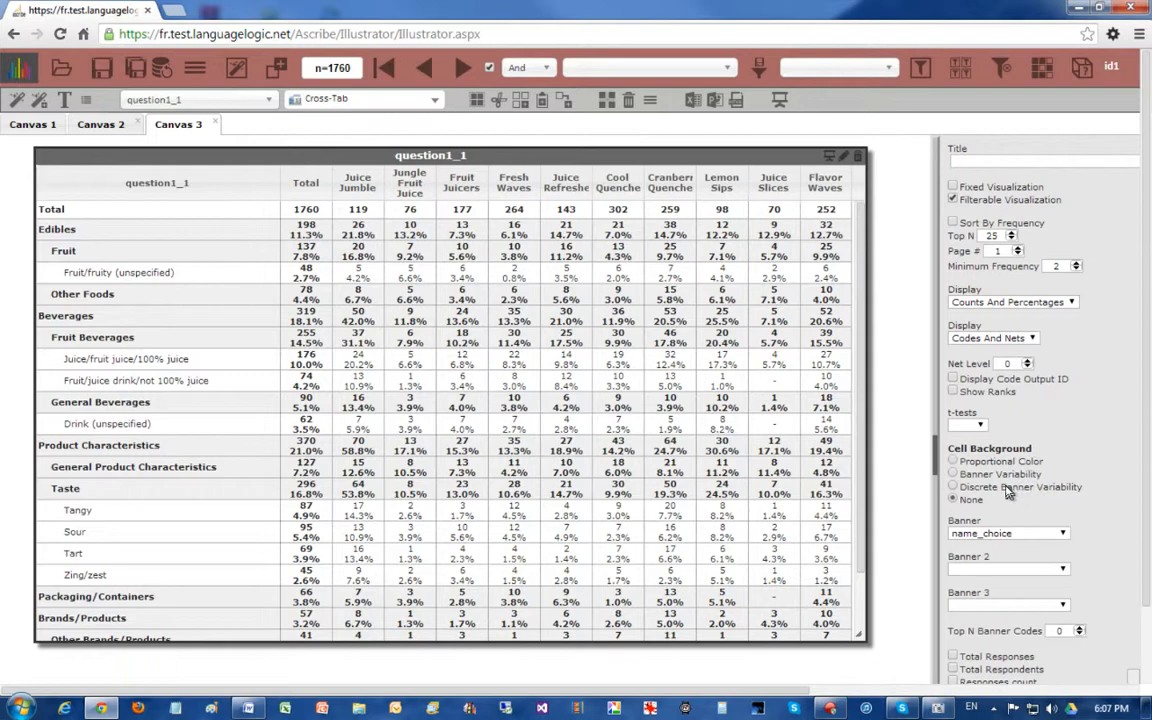
{"action": "left_click", "coordinate": [953, 461]}
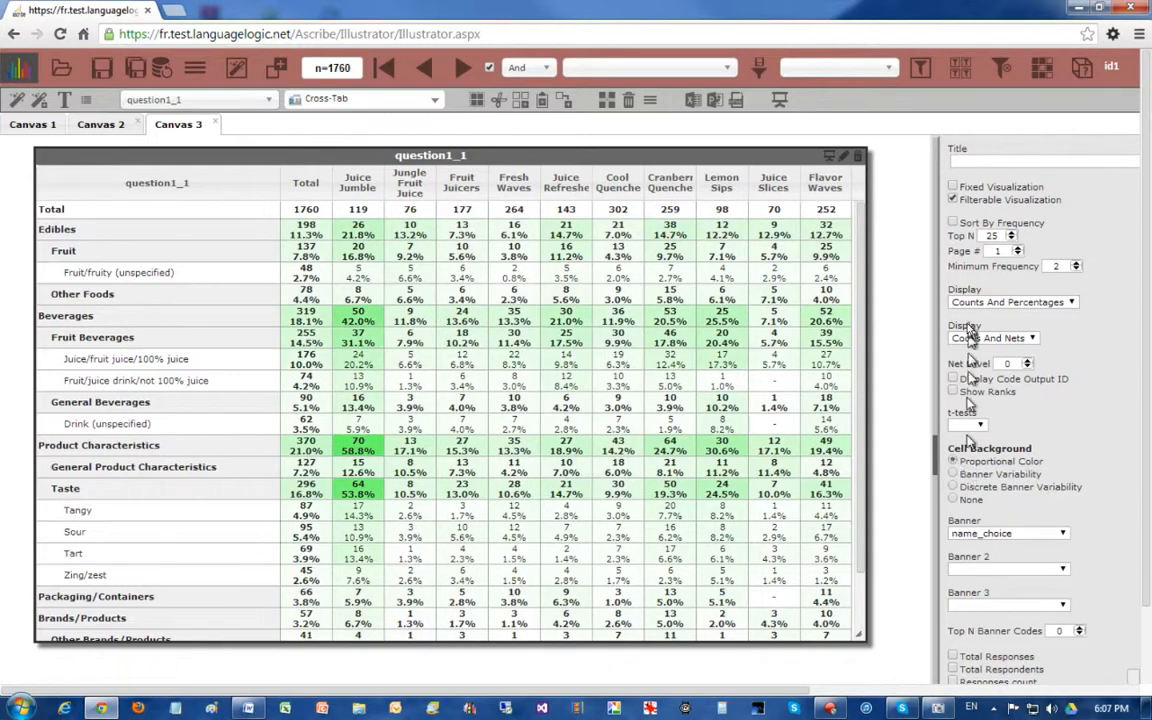
{"action": "left_click", "coordinate": [1005, 302]}
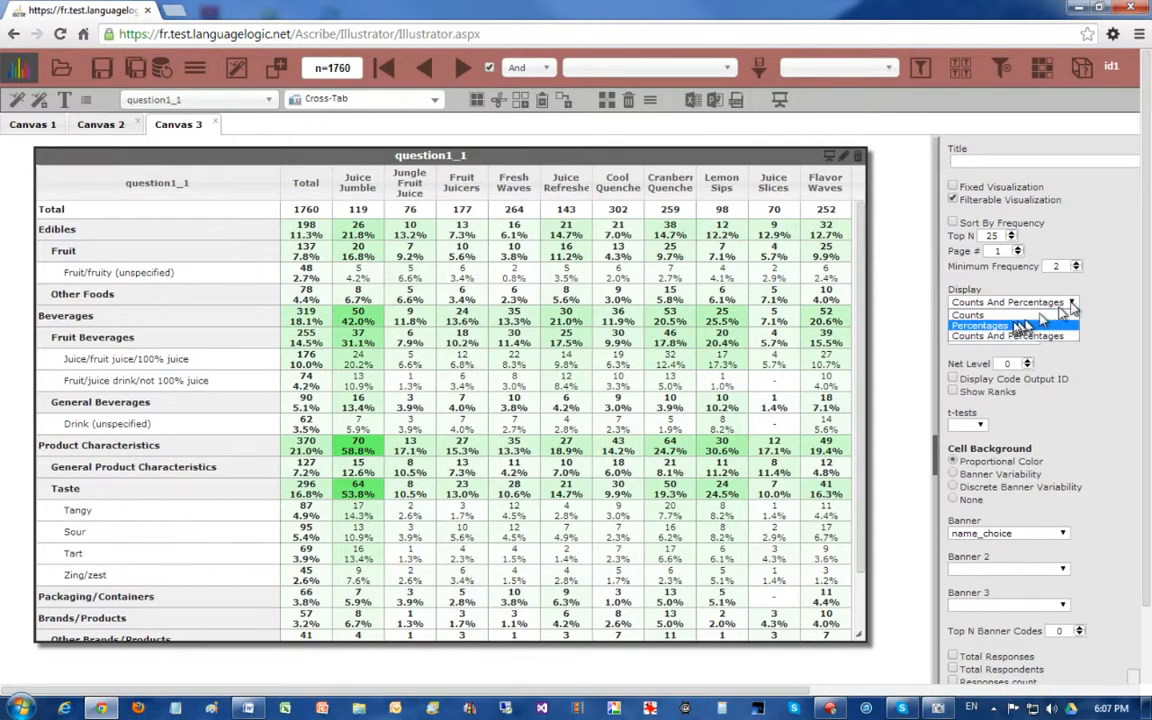
{"action": "left_click", "coordinate": [1007, 327]}
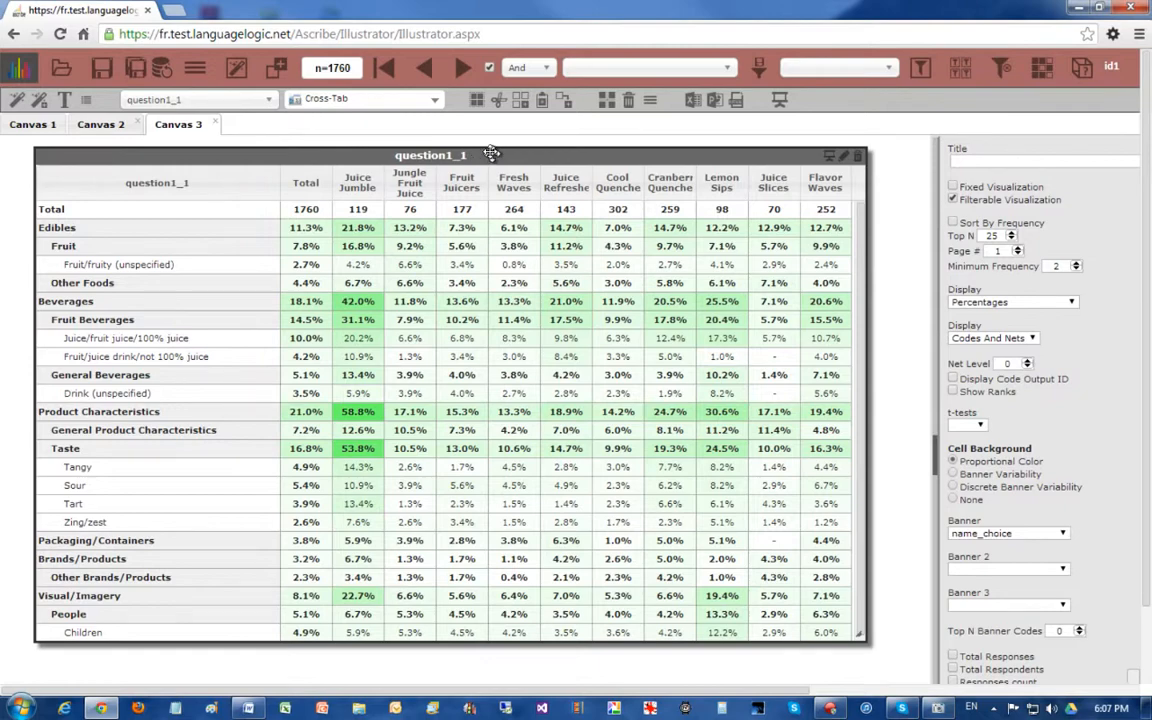
Duplicate Canvas 3 and compare the copy with the original canvas
{"action": "left_click", "coordinate": [279, 70]}
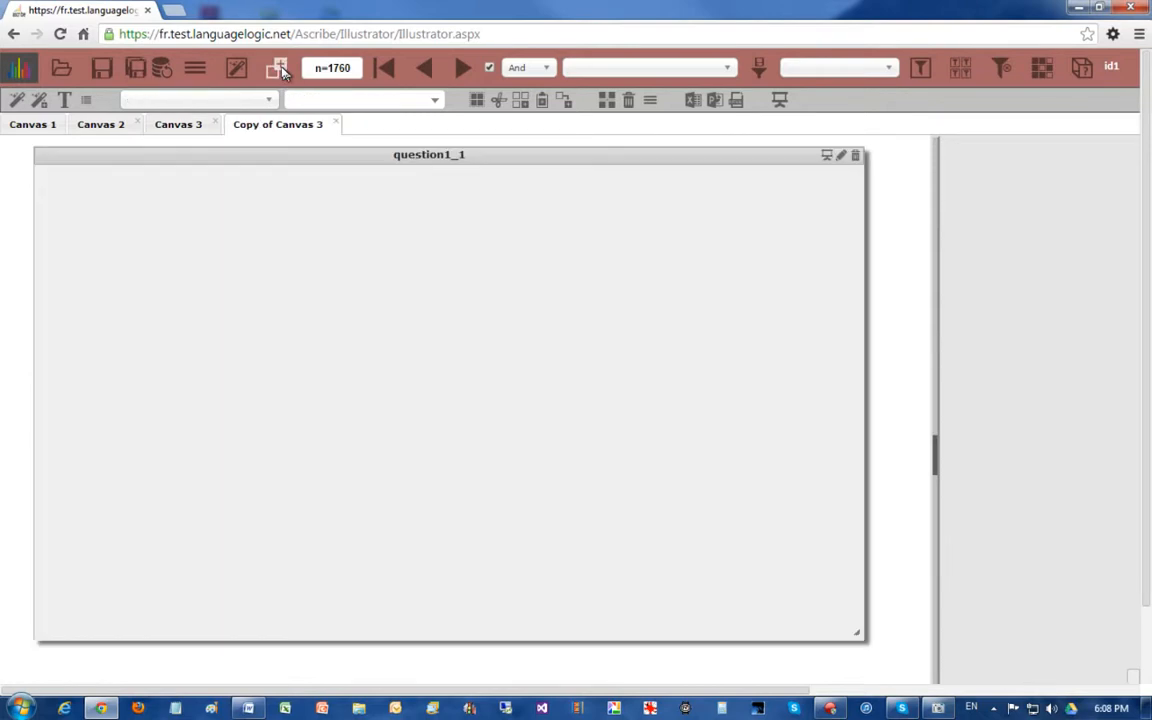
{"action": "left_click", "coordinate": [180, 125]}
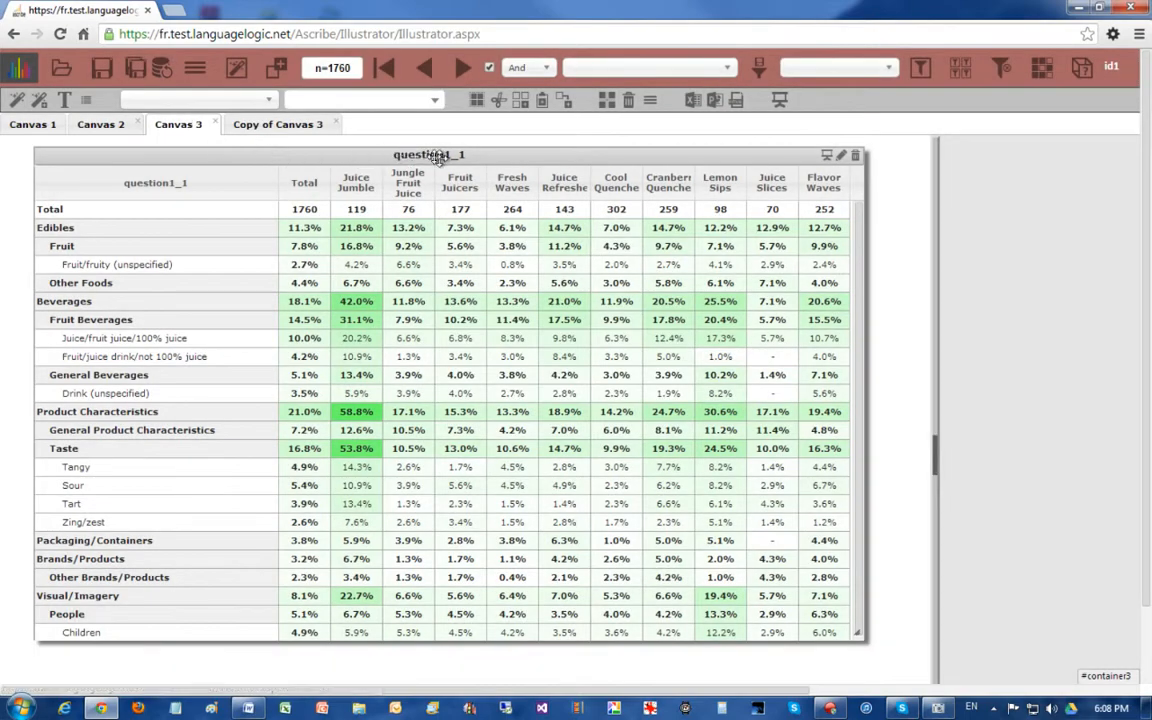
{"action": "left_click", "coordinate": [290, 125]}
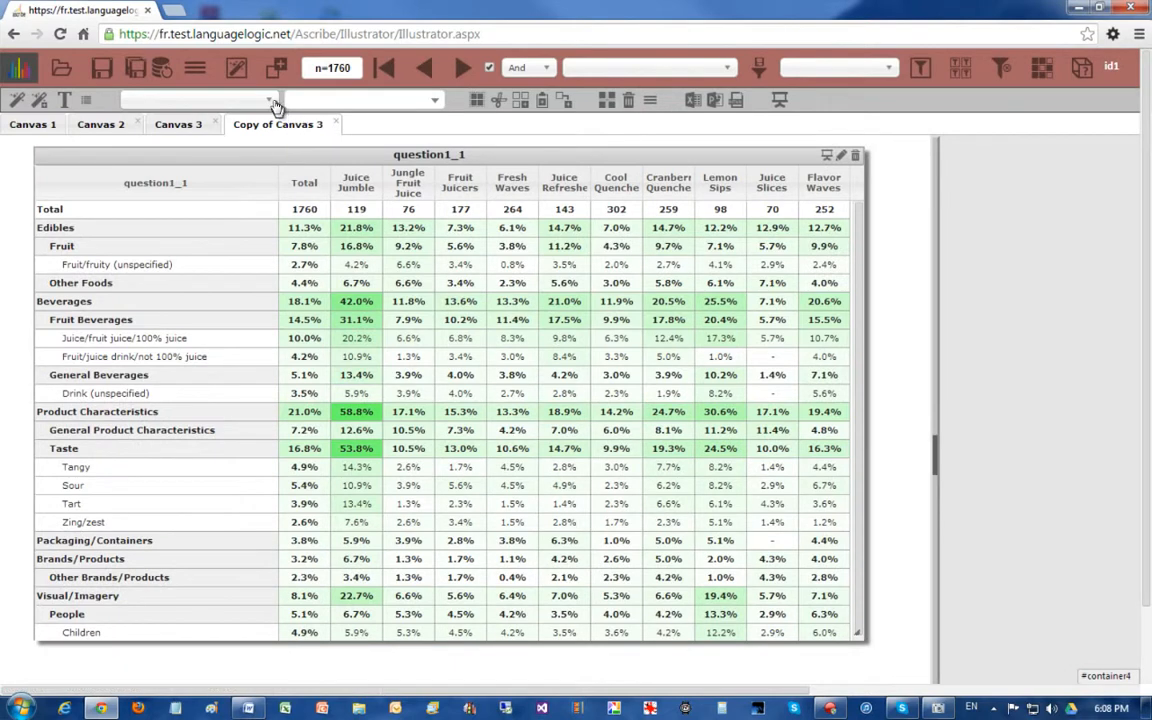
Change the cross-tab on Copy of Canvas 3 to question1_2 and return to Canvas 3 for comparison
{"action": "left_click", "coordinate": [270, 104]}
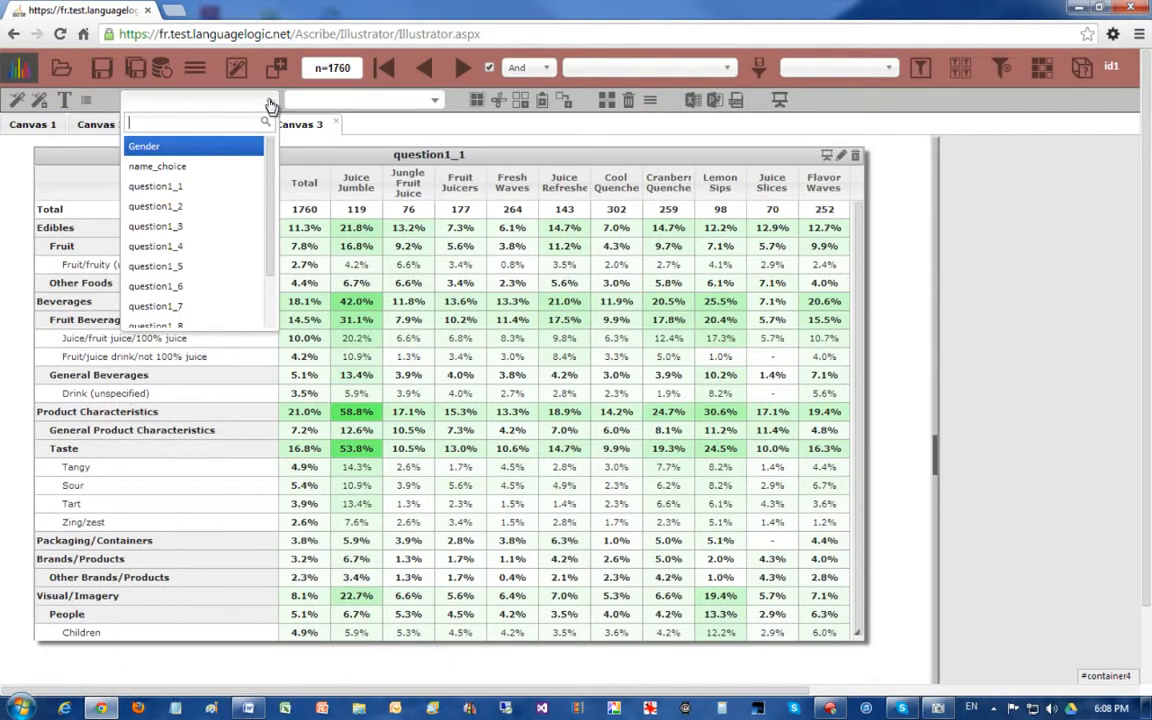
{"action": "left_click", "coordinate": [193, 206]}
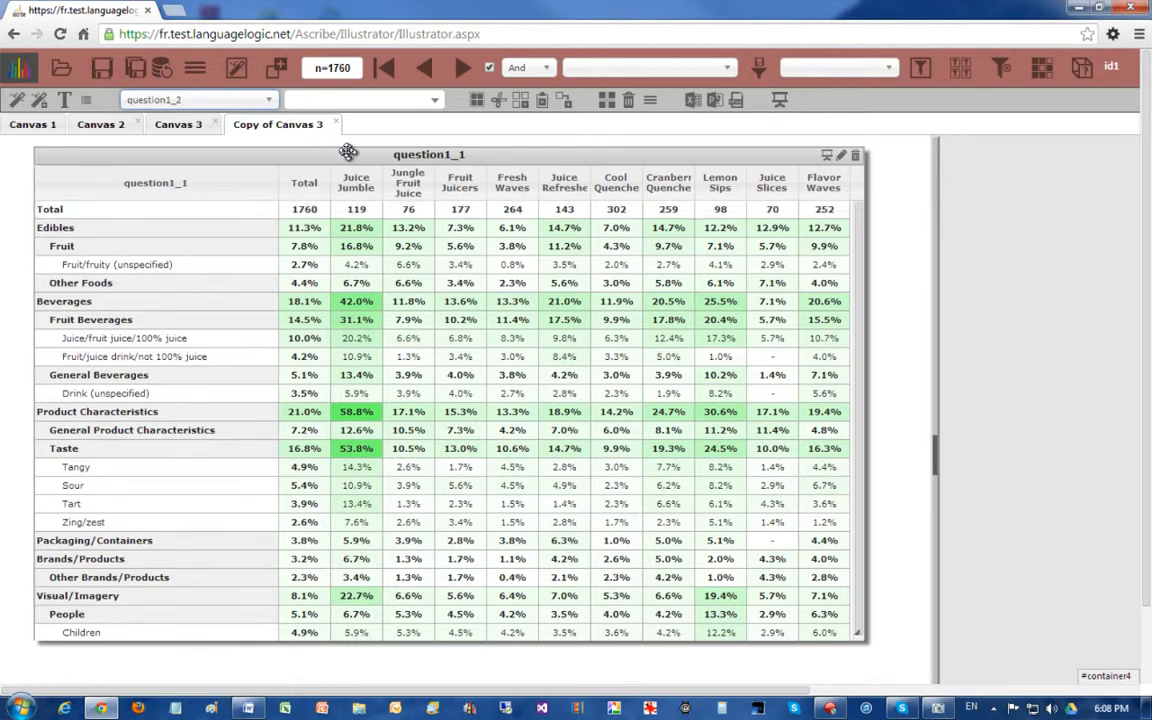
{"action": "left_click", "coordinate": [313, 153]}
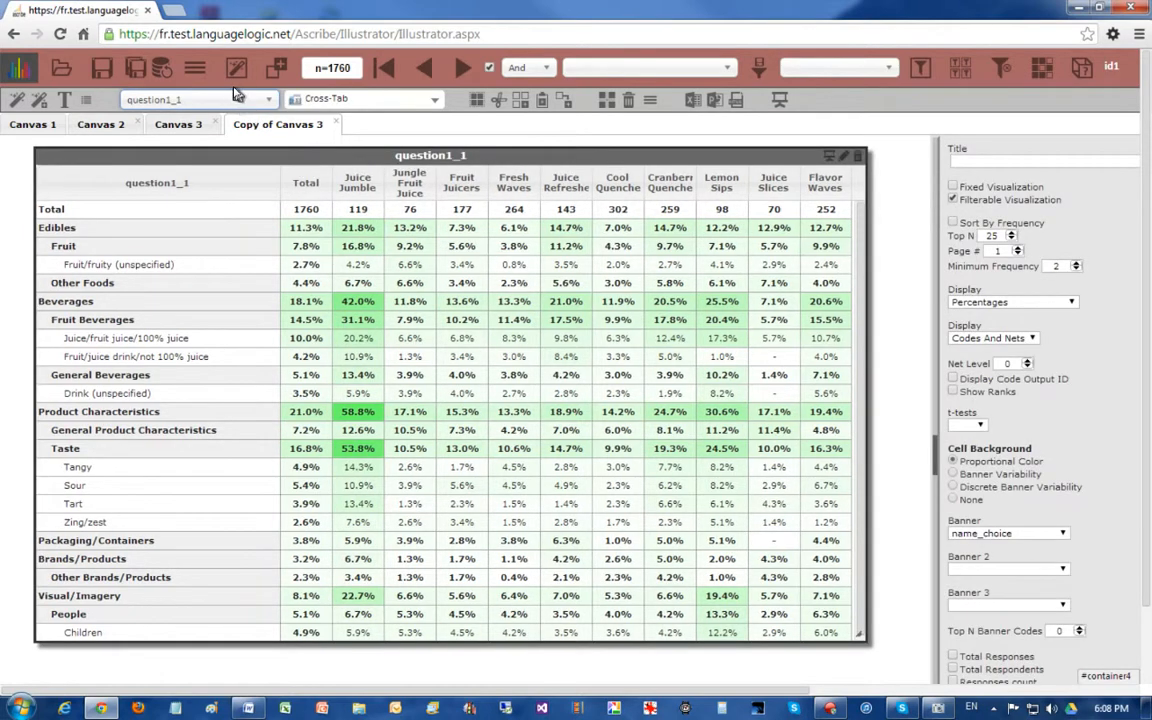
{"action": "left_click", "coordinate": [268, 102]}
{"action": "left_click", "coordinate": [182, 197]}
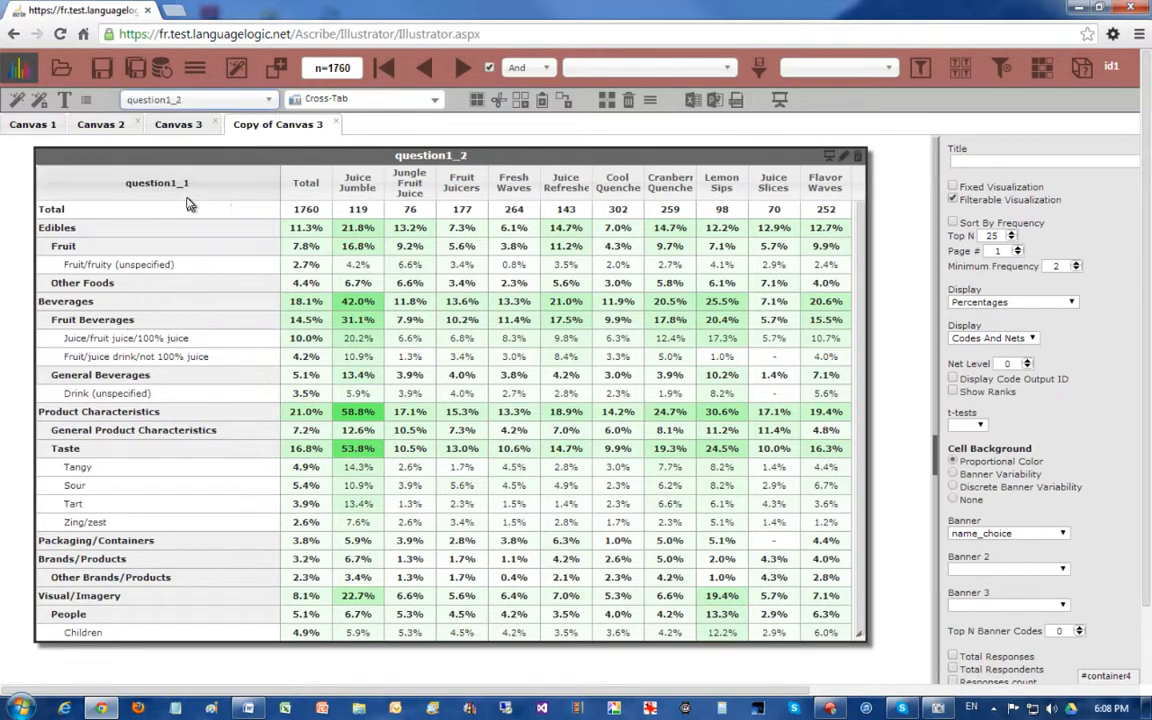
{"action": "left_click", "coordinate": [182, 122]}
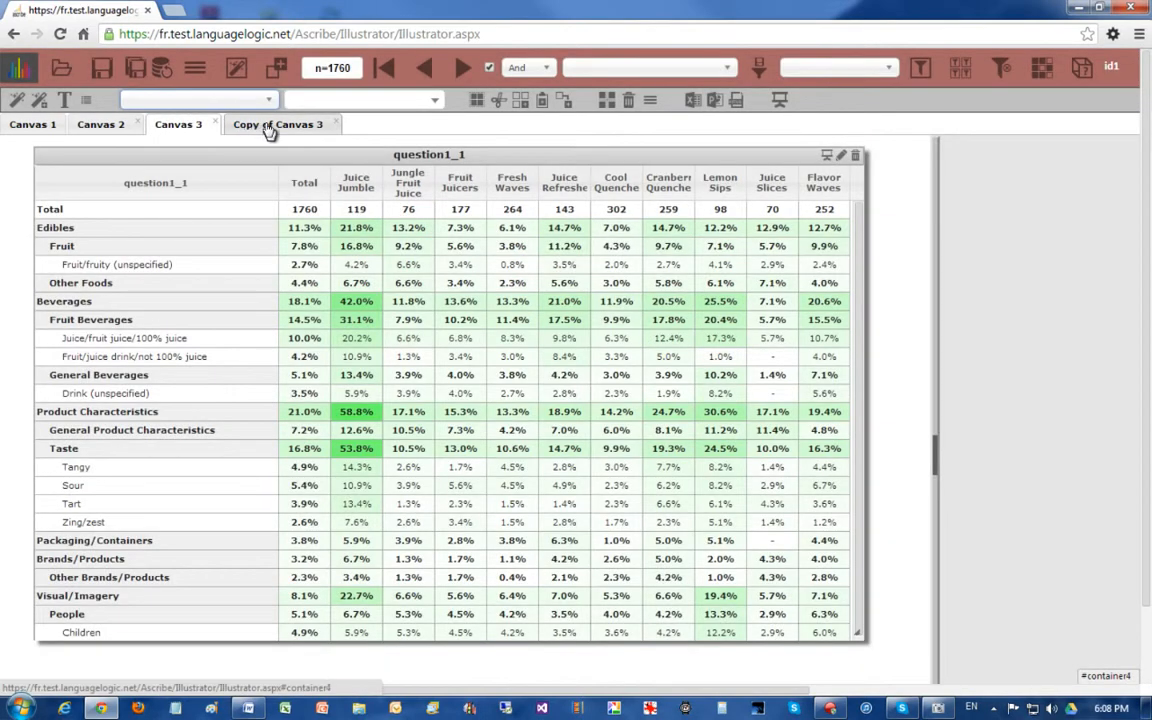
Compare Canvas 3 with its copy and clear the name_choice banner from the question1_1 cross-tab on Canvas 3
{"action": "left_click", "coordinate": [278, 128]}
{"action": "left_click", "coordinate": [175, 122]}
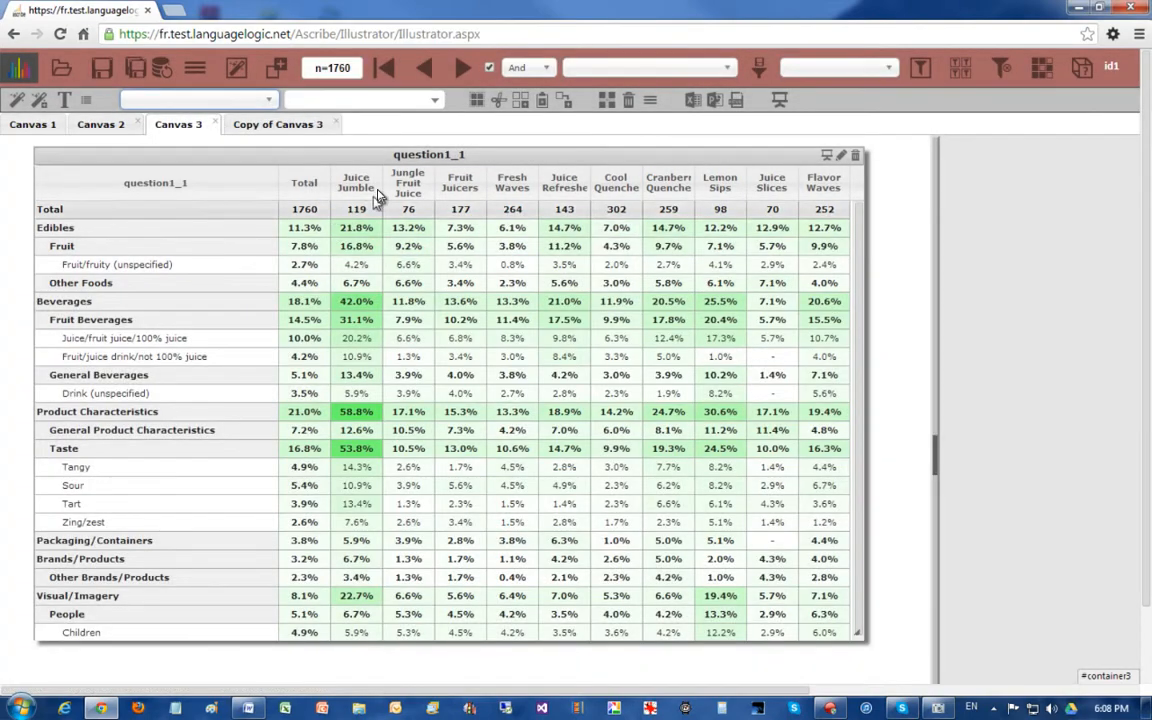
{"action": "left_click", "coordinate": [340, 155]}
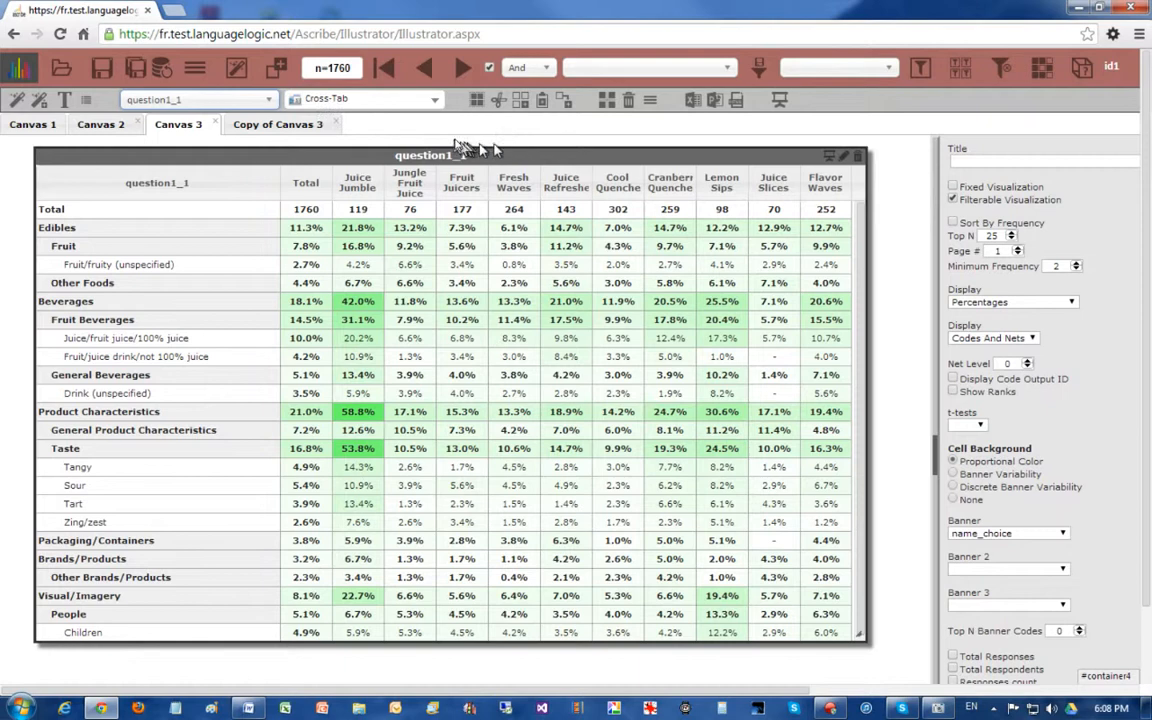
{"action": "left_click", "coordinate": [432, 104]}
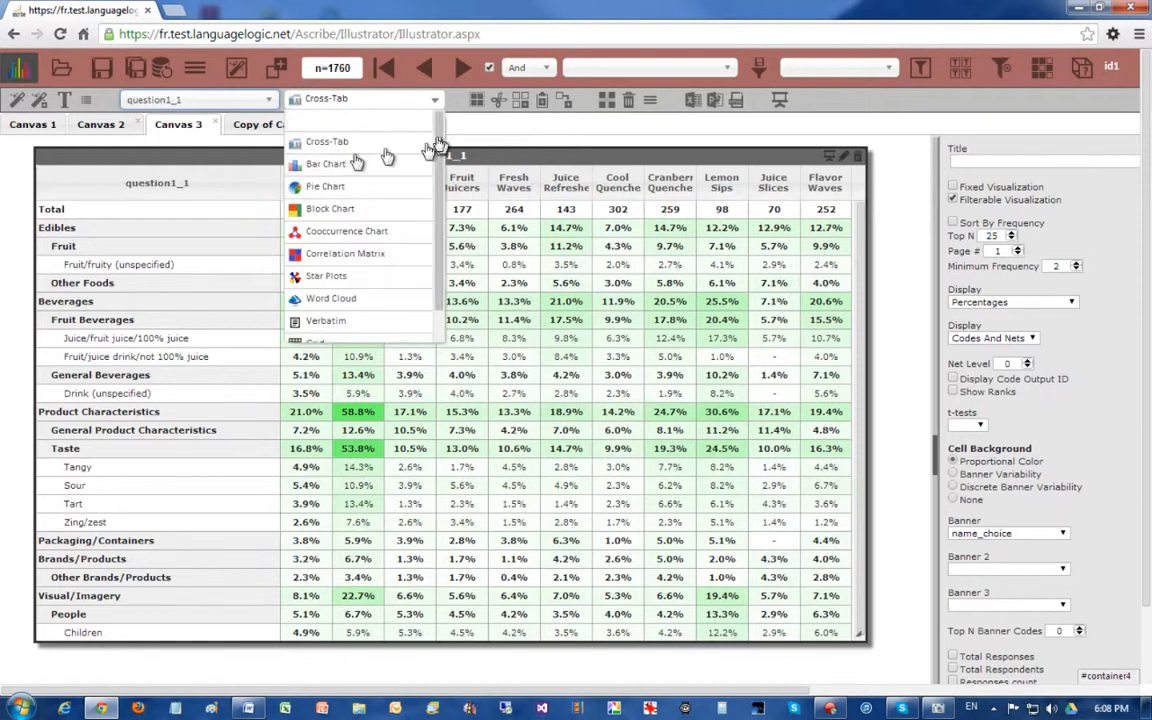
{"action": "left_click", "coordinate": [435, 104]}
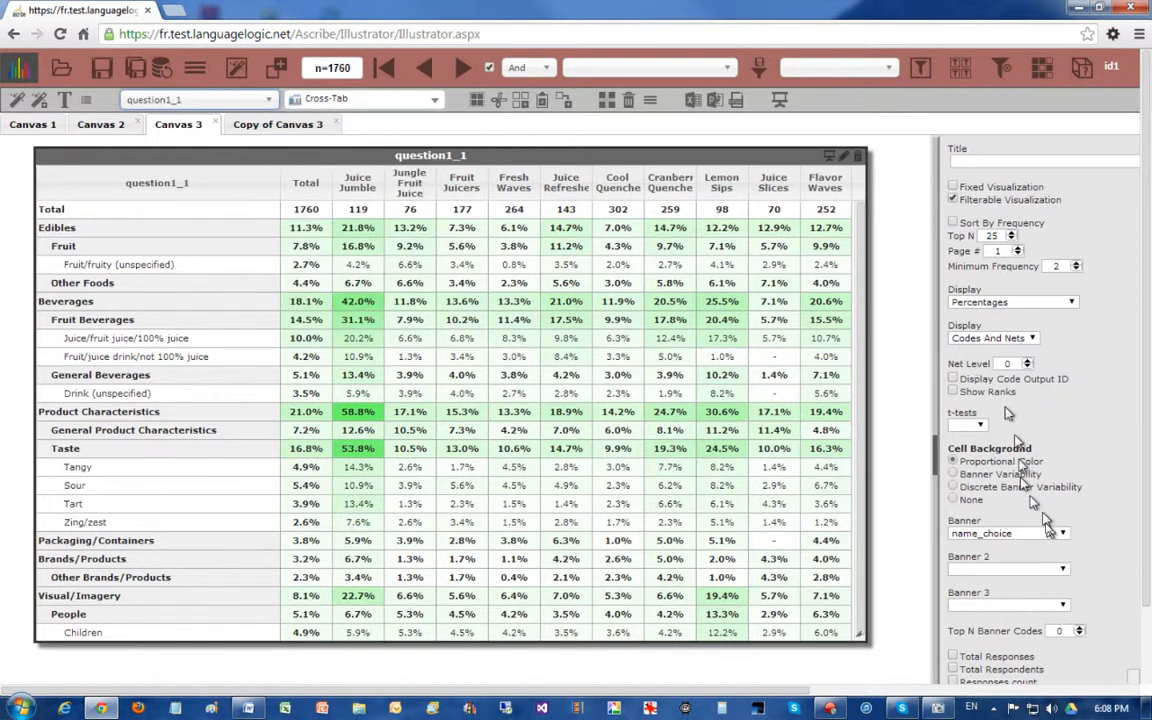
{"action": "left_click", "coordinate": [1058, 545]}
{"action": "left_click", "coordinate": [1000, 549]}
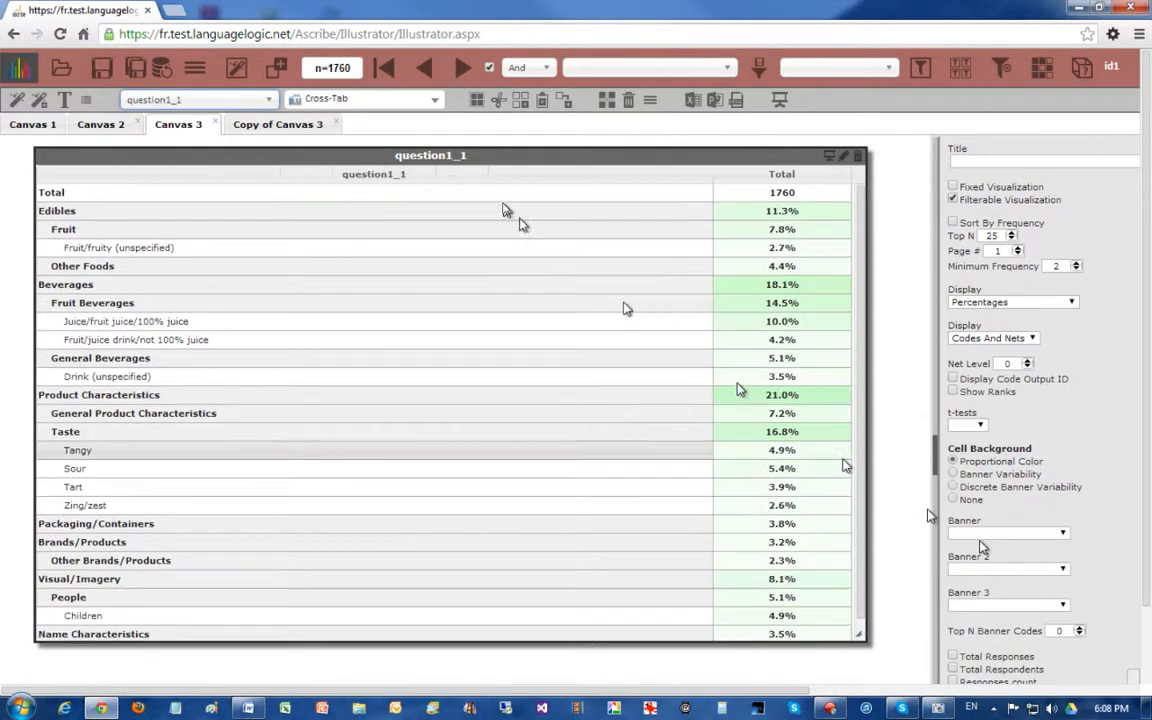
Change the question1_1 visualization to a Bar Chart with Gender as its banner
{"action": "left_click", "coordinate": [434, 100]}
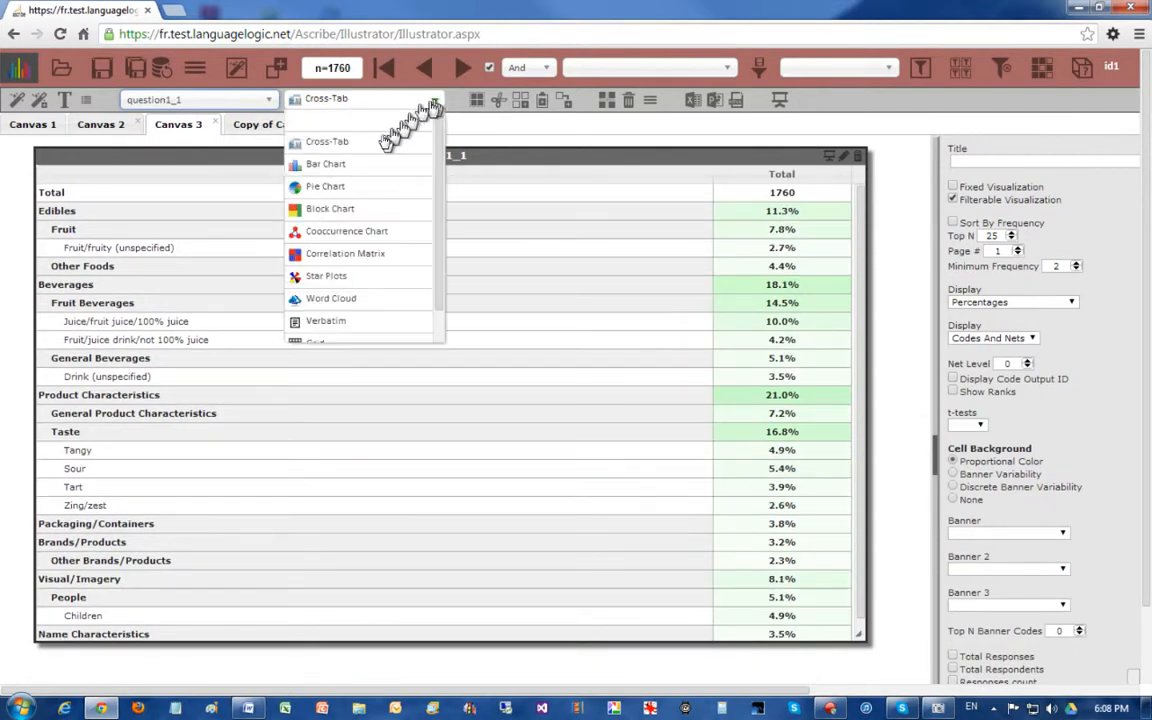
{"action": "left_click", "coordinate": [359, 173]}
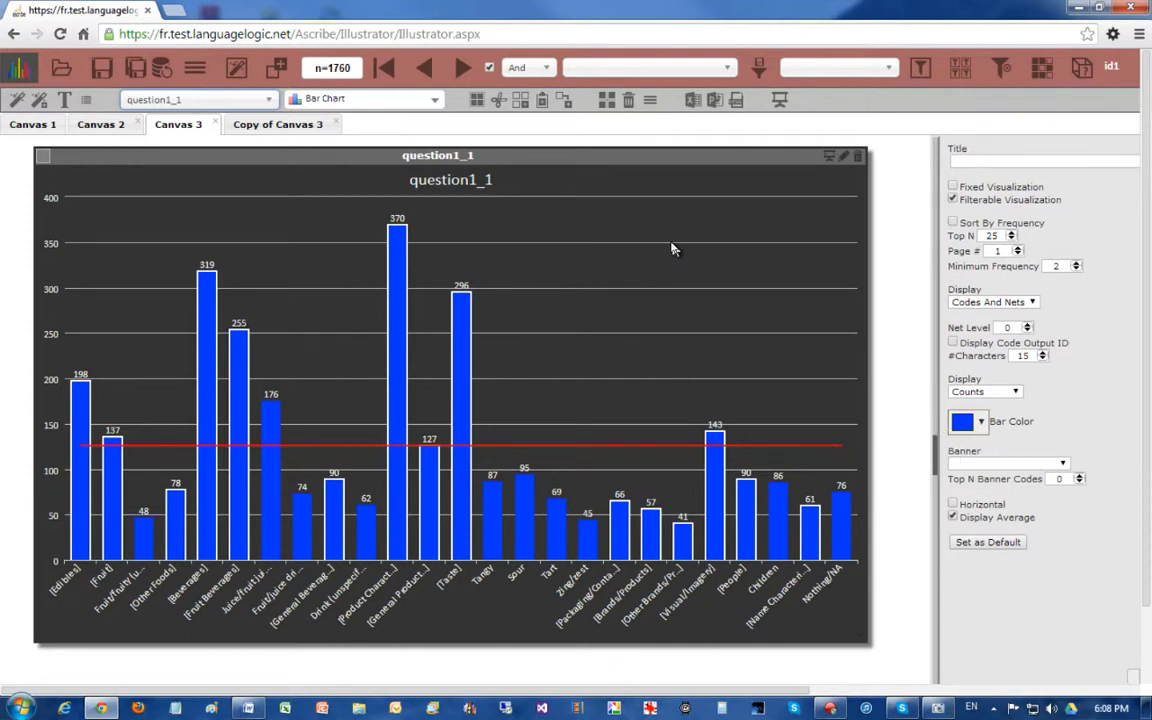
{"action": "left_click", "coordinate": [1063, 467]}
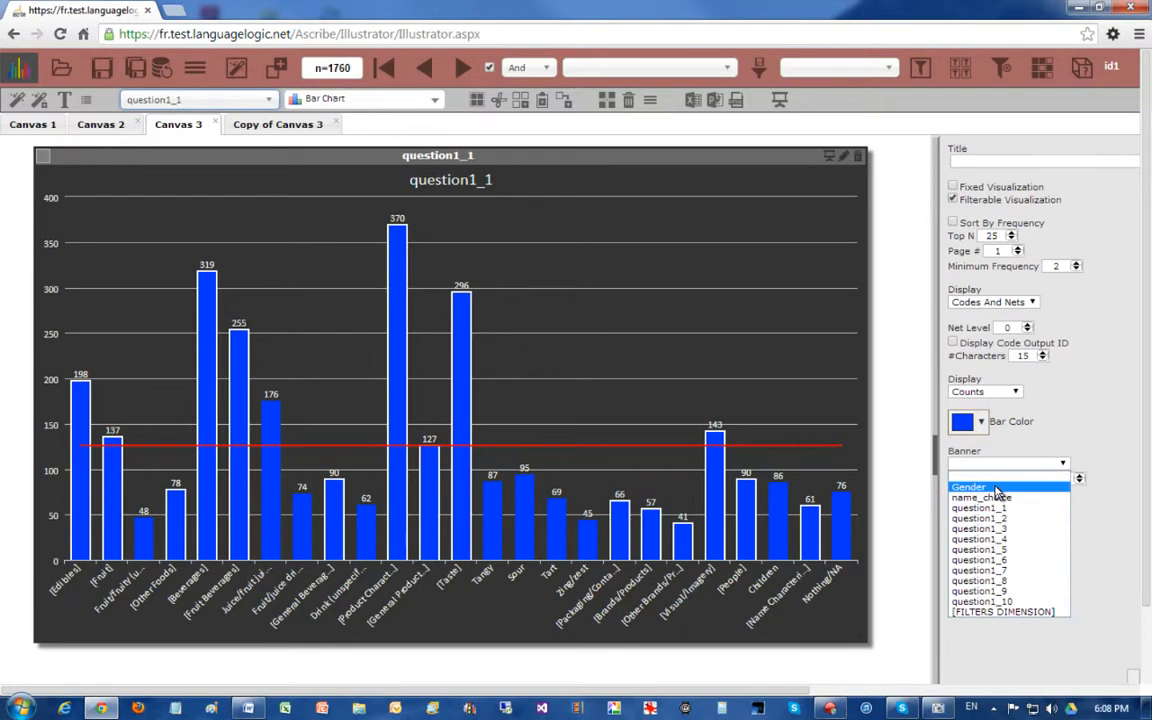
{"action": "left_click", "coordinate": [996, 488]}
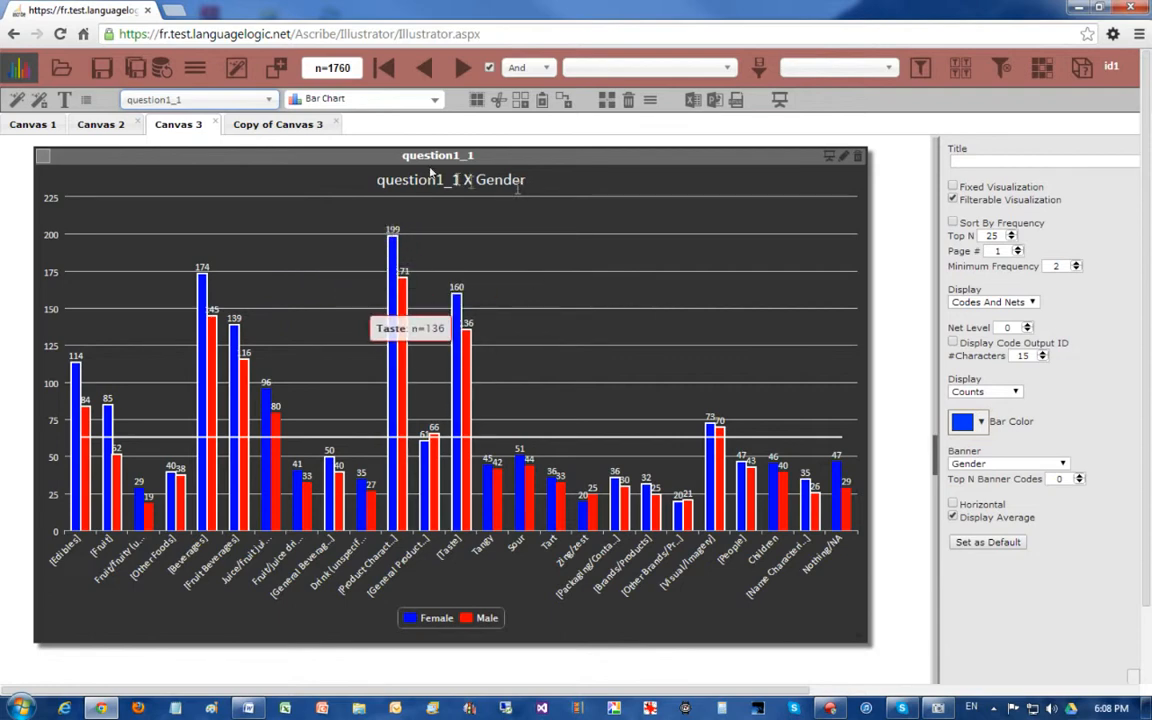
Show question1_1 as a Pie Chart and then as a Block Chart
{"action": "left_click", "coordinate": [430, 103]}
{"action": "left_click", "coordinate": [337, 188]}
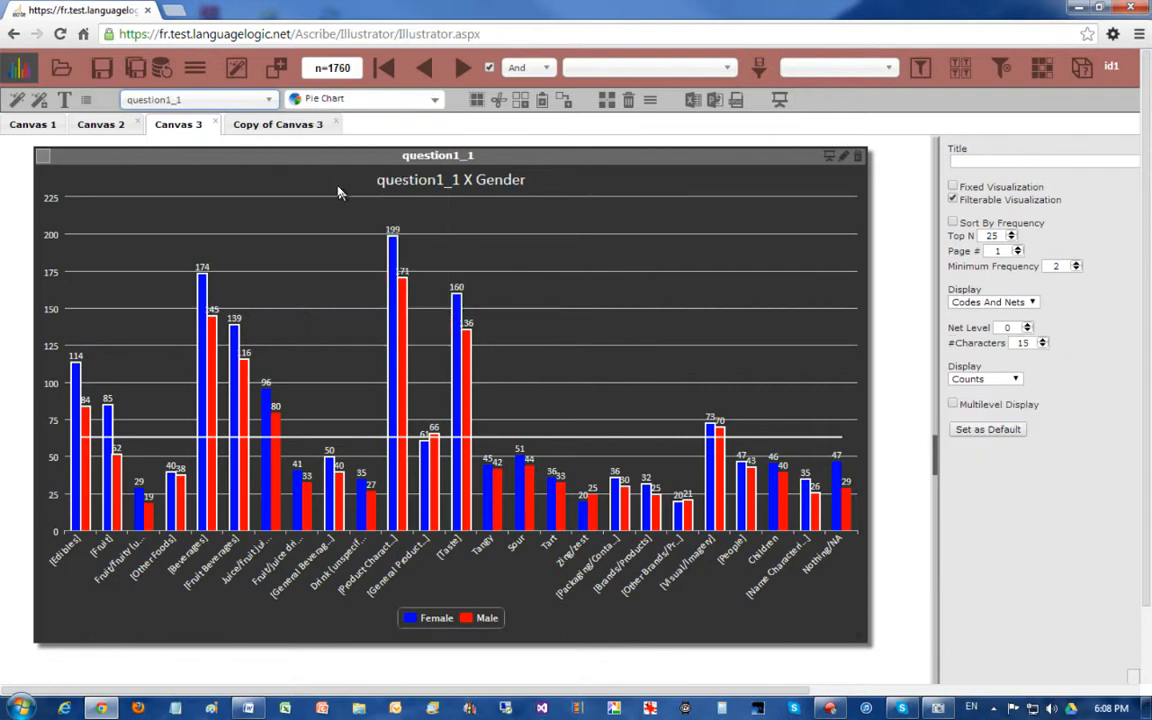
{"action": "left_click", "coordinate": [433, 102]}
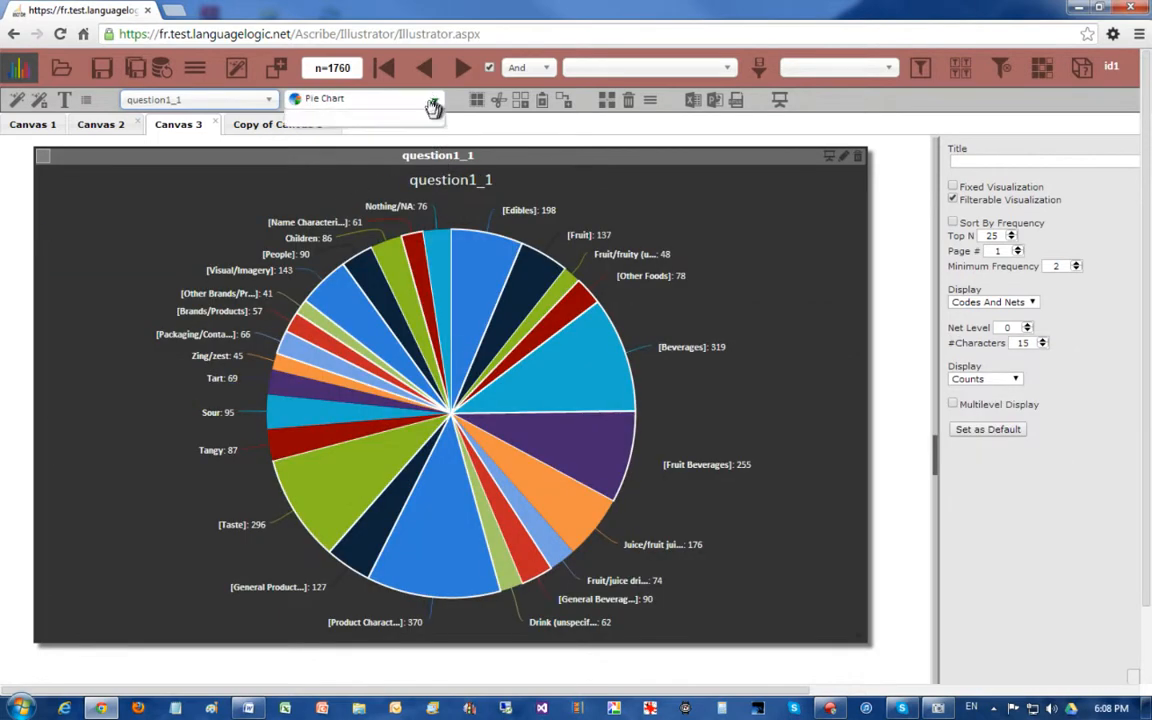
{"action": "left_click", "coordinate": [338, 209]}
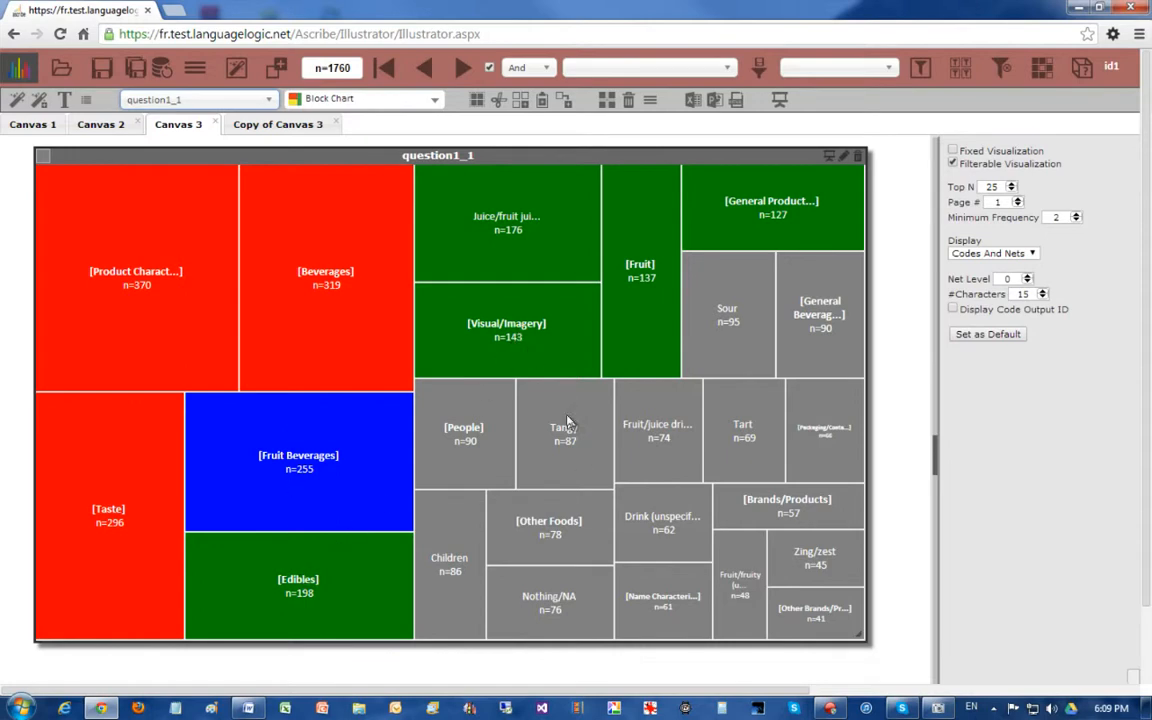
Change the question1_1 visualization to a Cooccurrence Chart displaying Codes Only, with Top N set to 10
{"action": "left_click", "coordinate": [400, 99]}
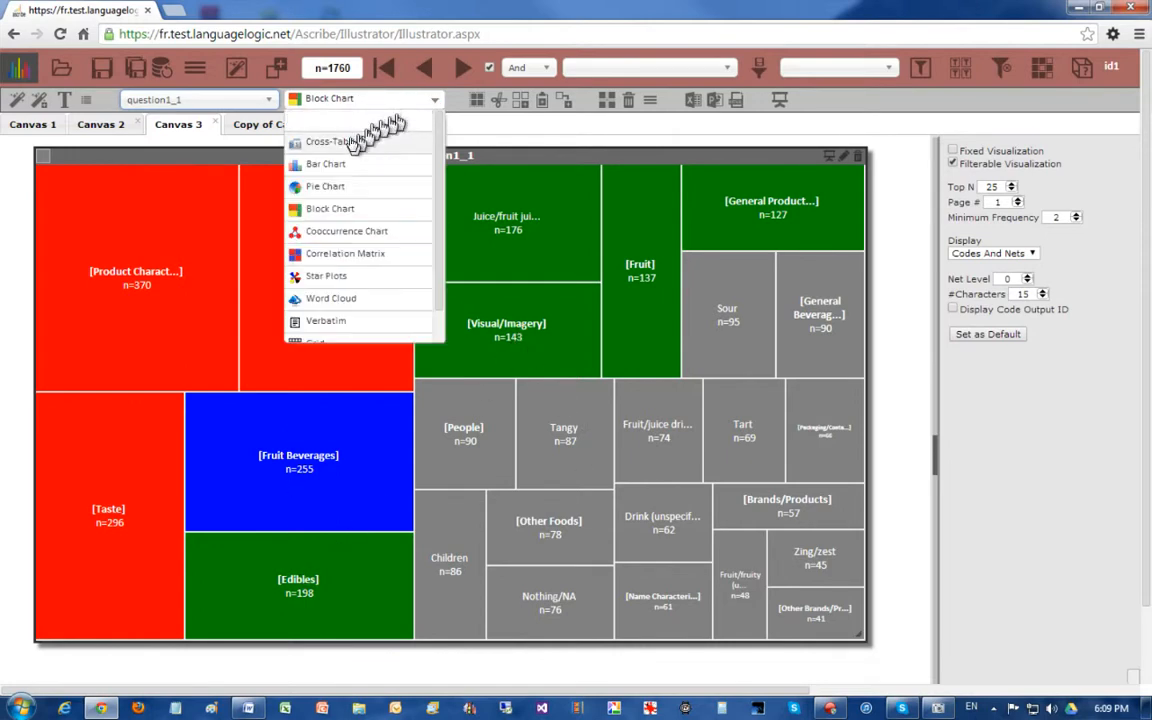
{"action": "left_click", "coordinate": [330, 231]}
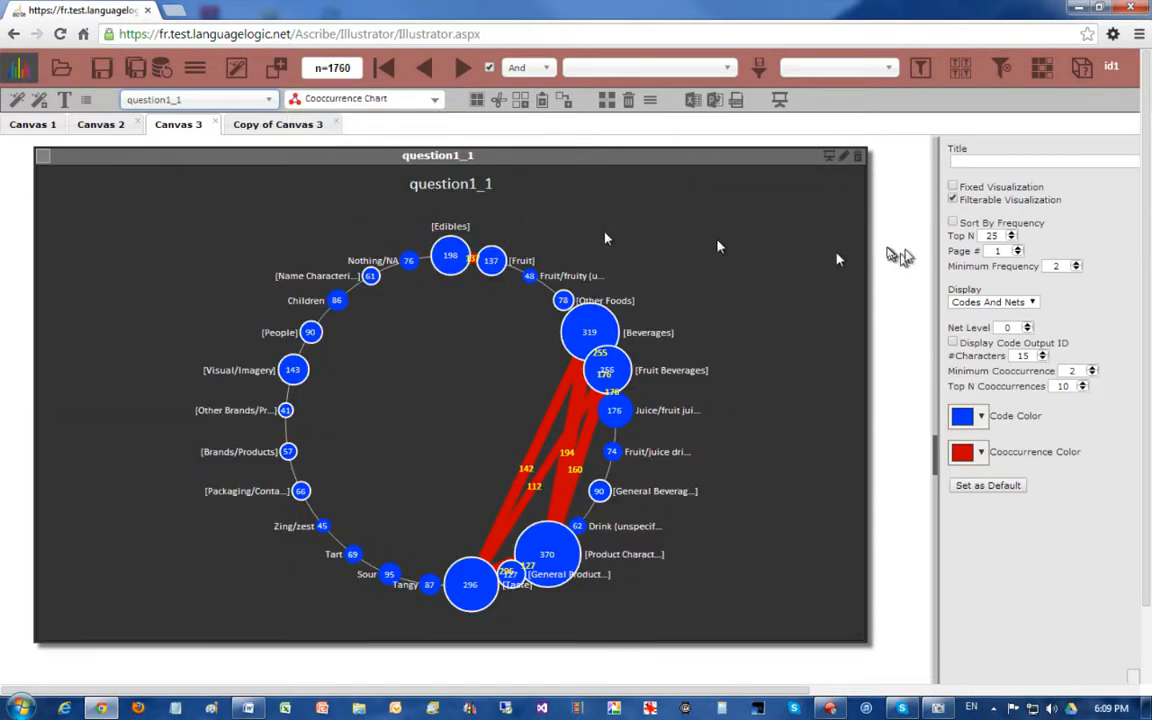
{"action": "left_click", "coordinate": [1005, 302]}
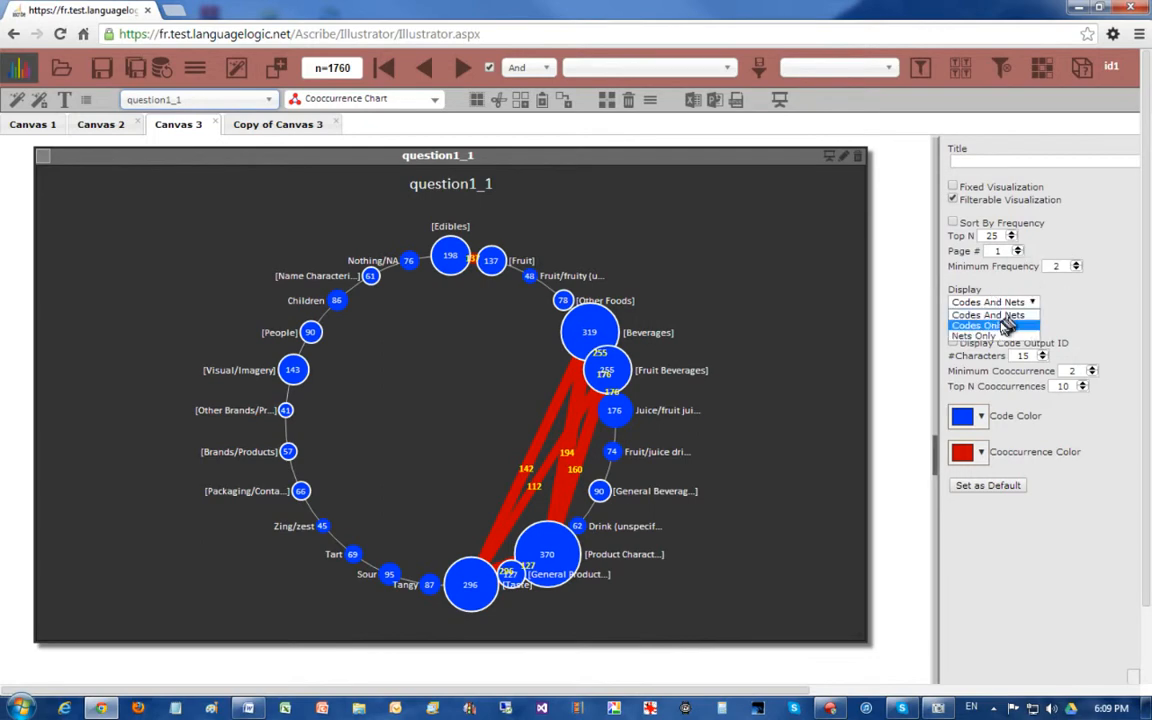
{"action": "left_click", "coordinate": [1003, 324]}
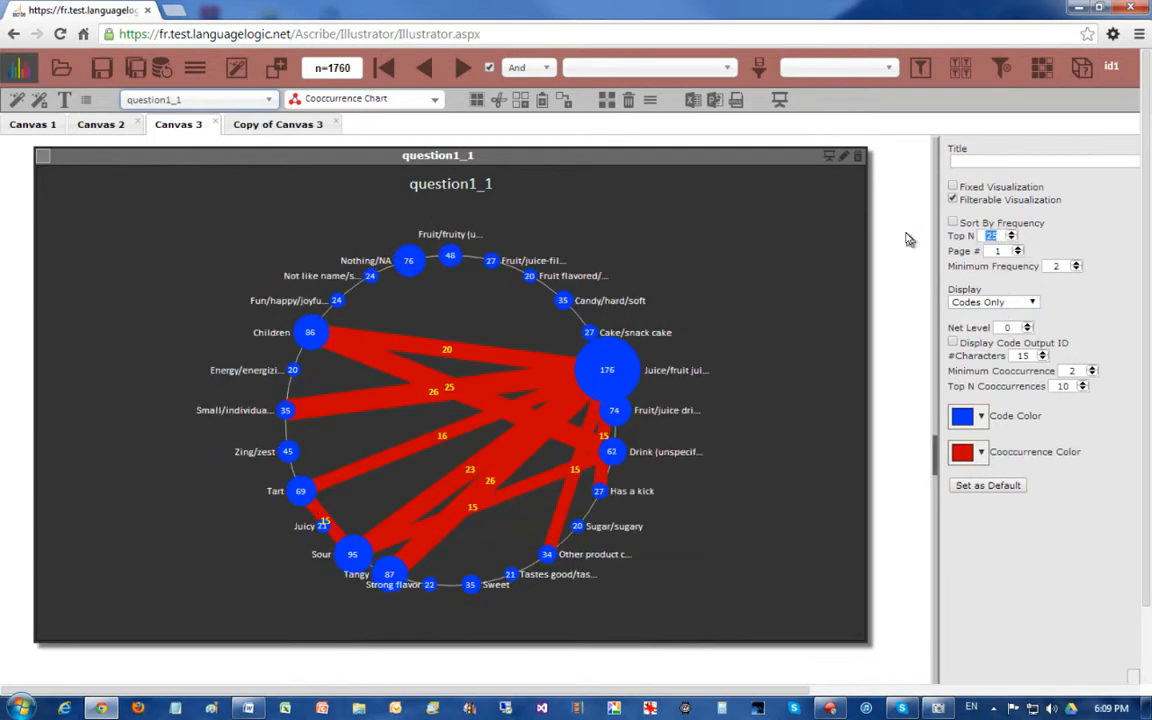
{"action": "key", "text": "Return"}
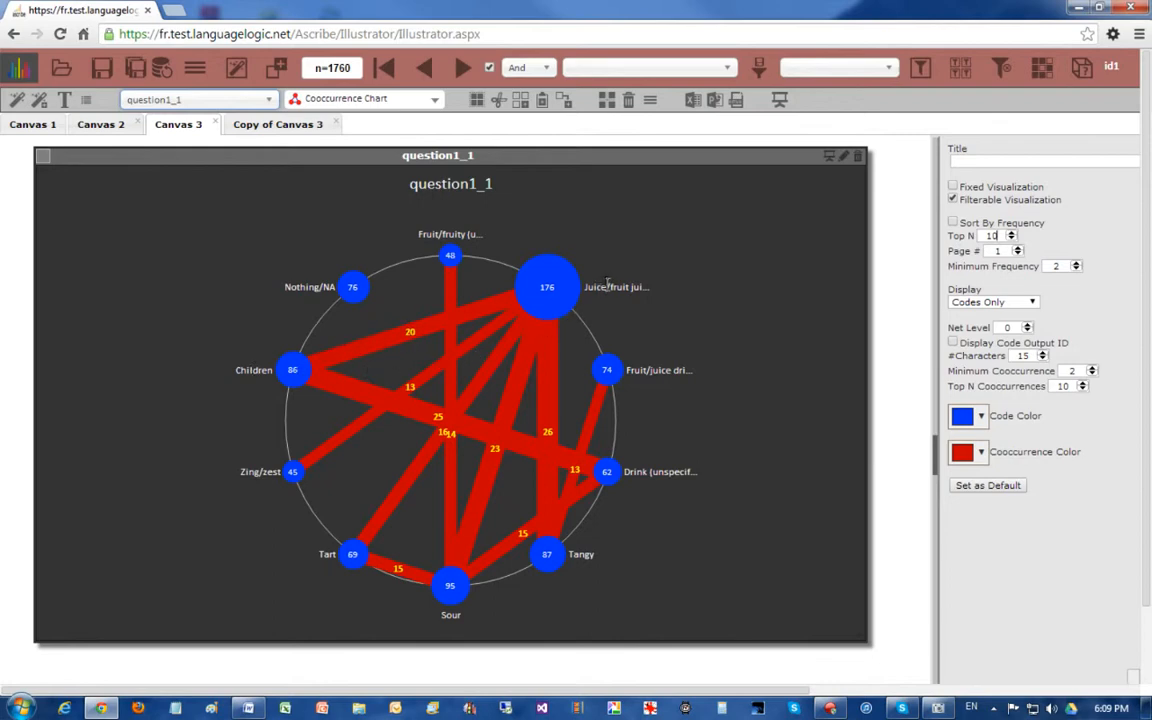
Filter the data by the cooccurrence of the juice/fruit juice and Children codes, and clear that filter
{"action": "left_click", "coordinate": [389, 340]}
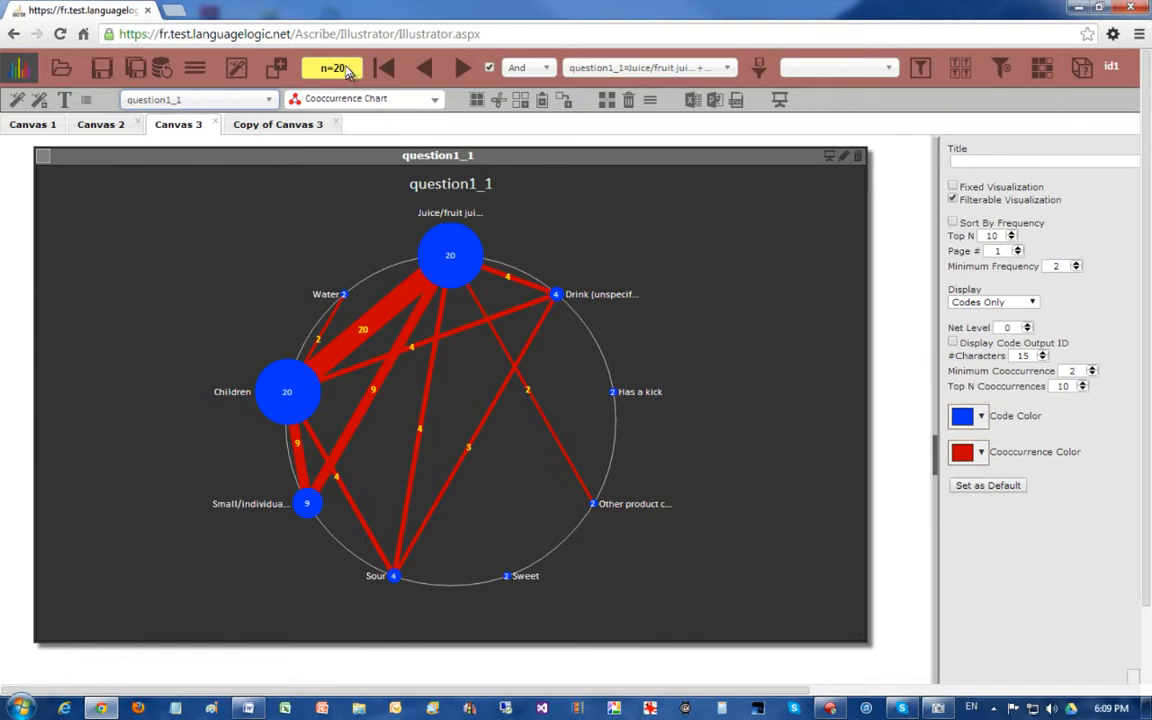
{"action": "left_click", "coordinate": [345, 70]}
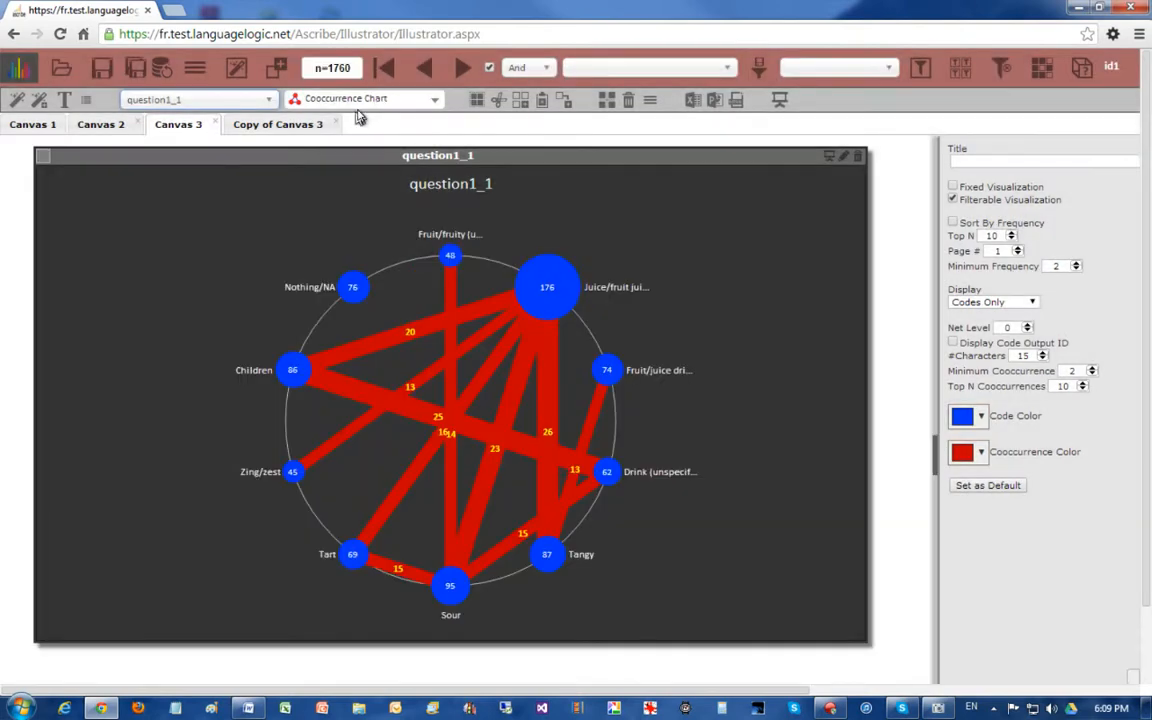
Show question1_1 as a Correlation Matrix with r values displayed, and then as Star Plots
{"action": "left_click", "coordinate": [438, 102]}
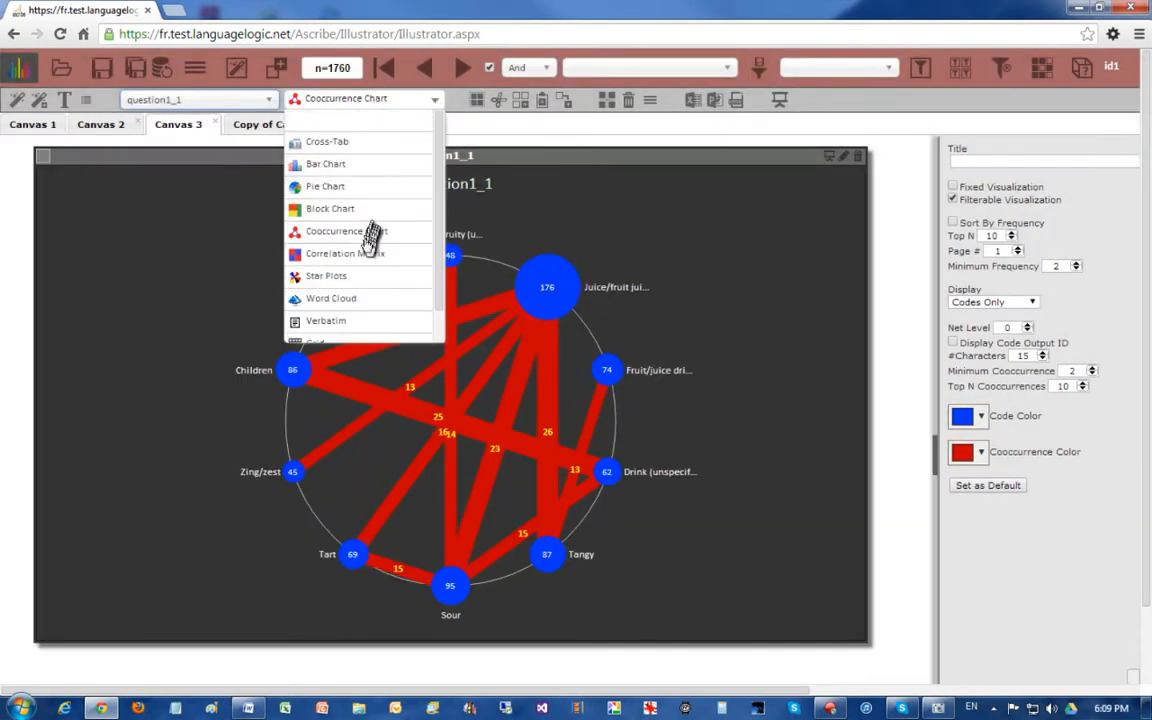
{"action": "left_click", "coordinate": [365, 255]}
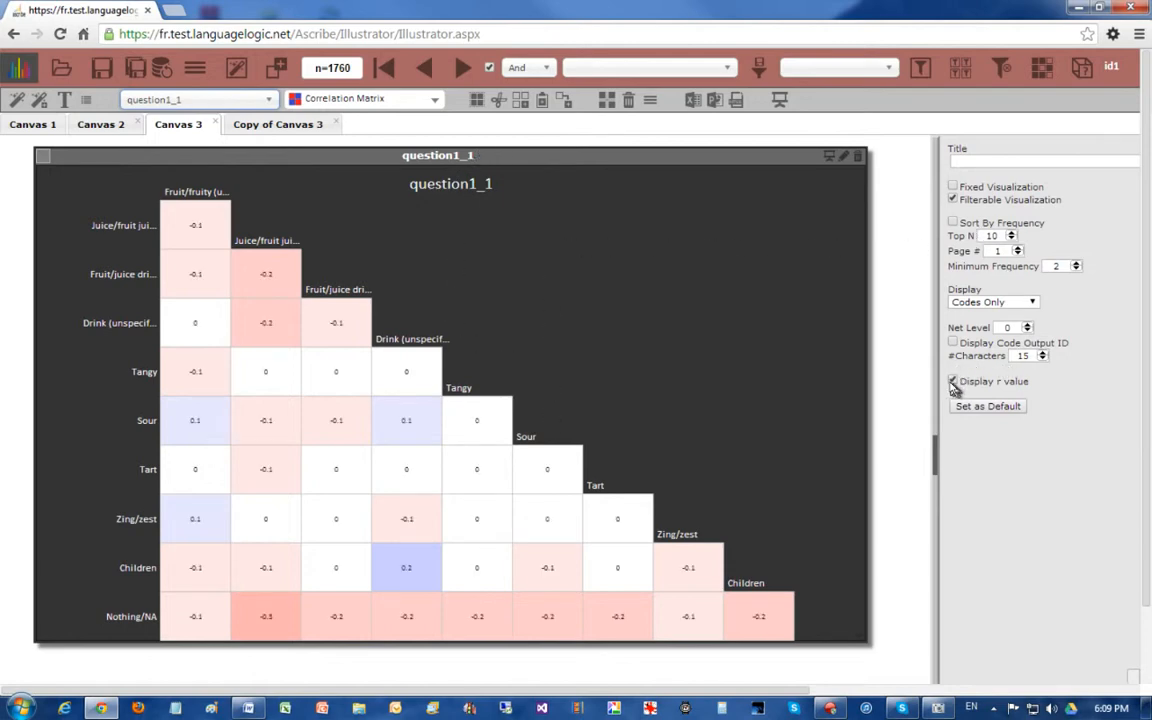
{"action": "left_click", "coordinate": [432, 100]}
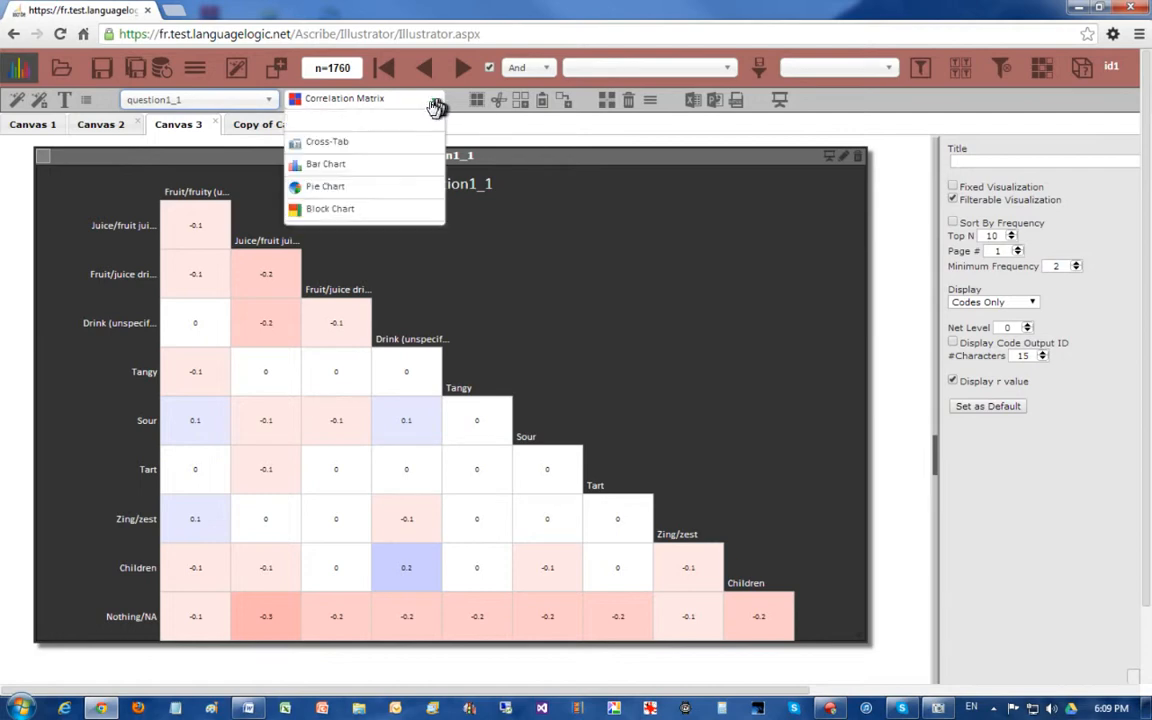
{"action": "left_click", "coordinate": [330, 275]}
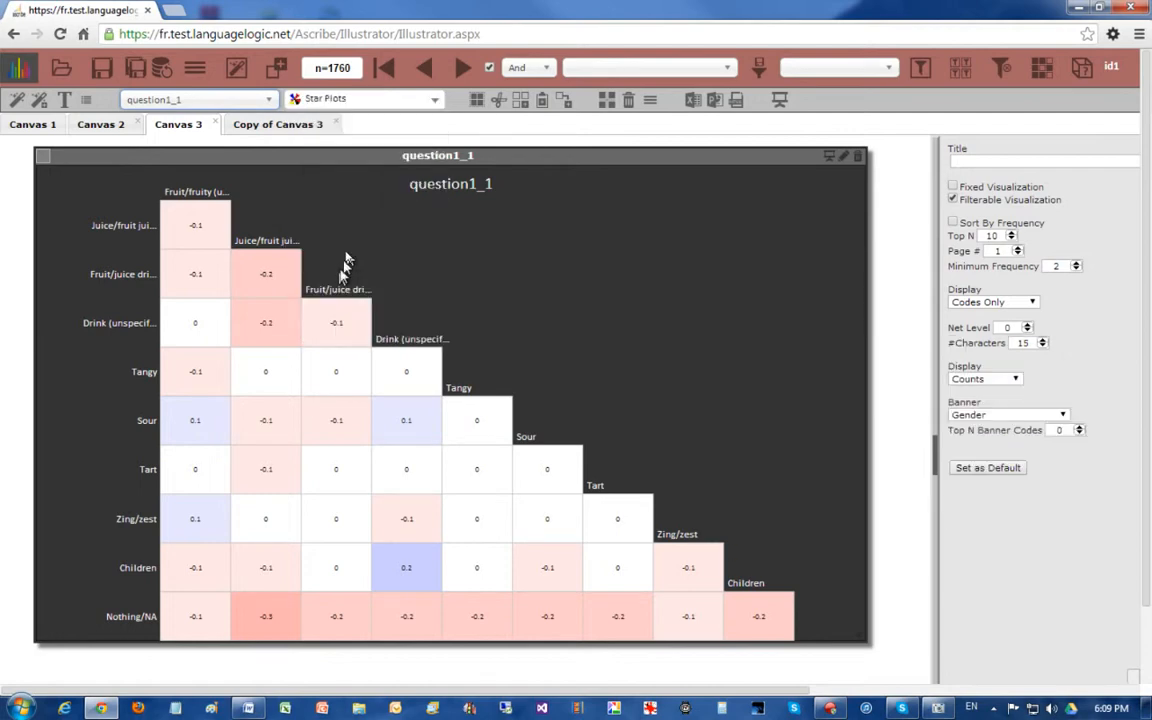
Change the question1_1 visualization to a Word Cloud with Verbatims as its Word Context
{"action": "left_click", "coordinate": [432, 102]}
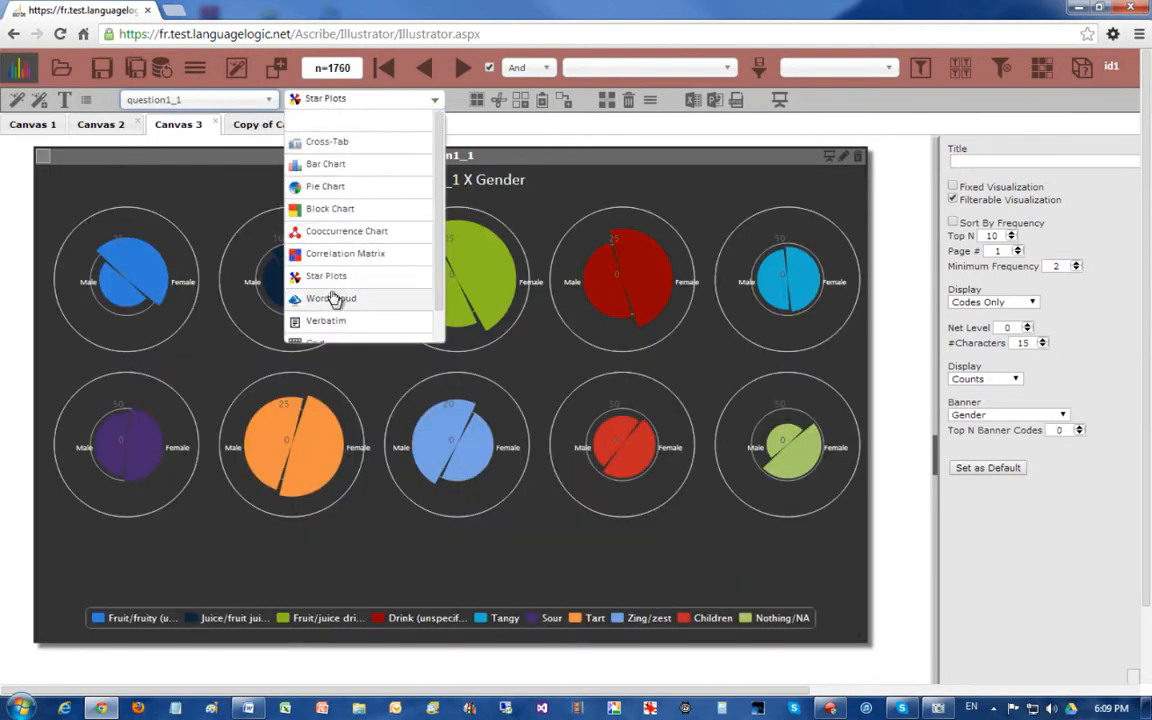
{"action": "left_click", "coordinate": [333, 297]}
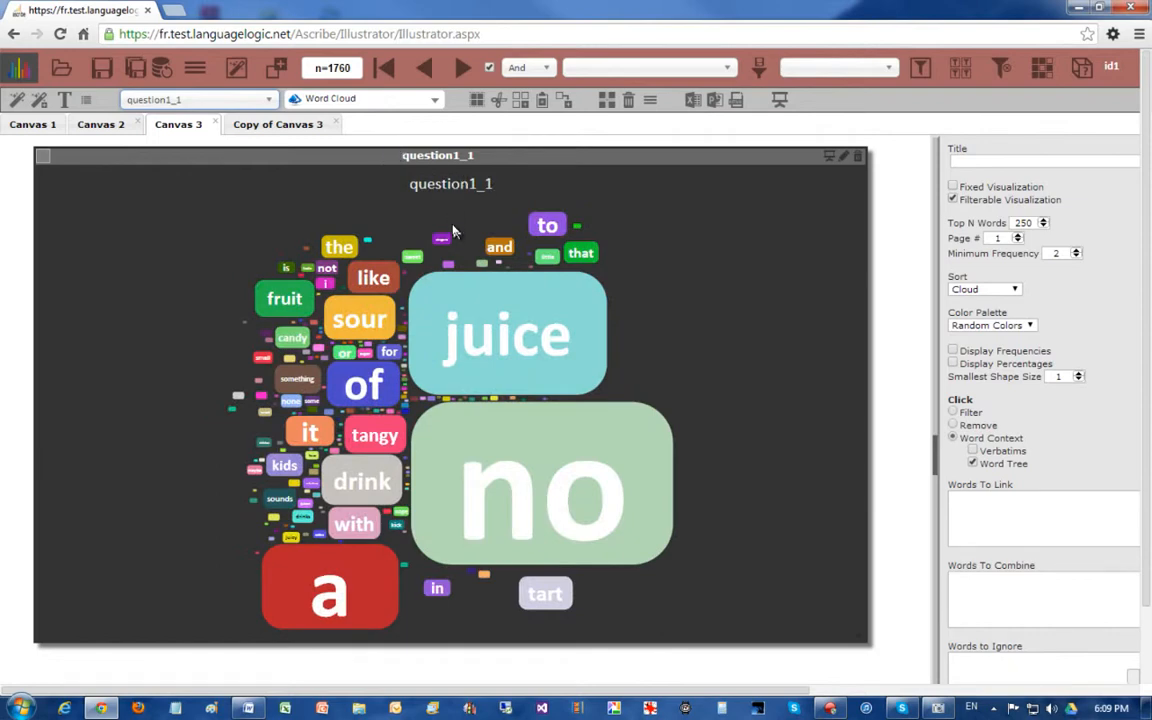
{"action": "mouse_move", "coordinate": [546, 291]}
{"action": "left_click", "coordinate": [973, 451]}
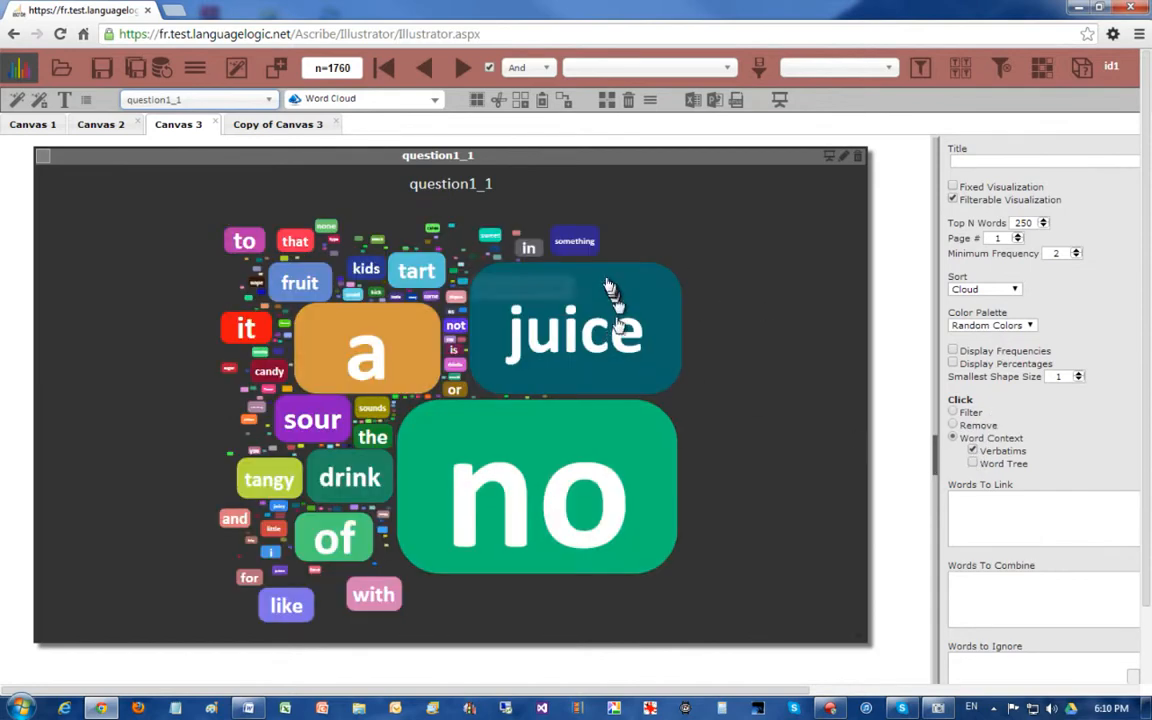
Review the verbatims containing "juice" in an enlarged window, both aligned on the word and as a plain list with counts
{"action": "mouse_move", "coordinate": [592, 284]}
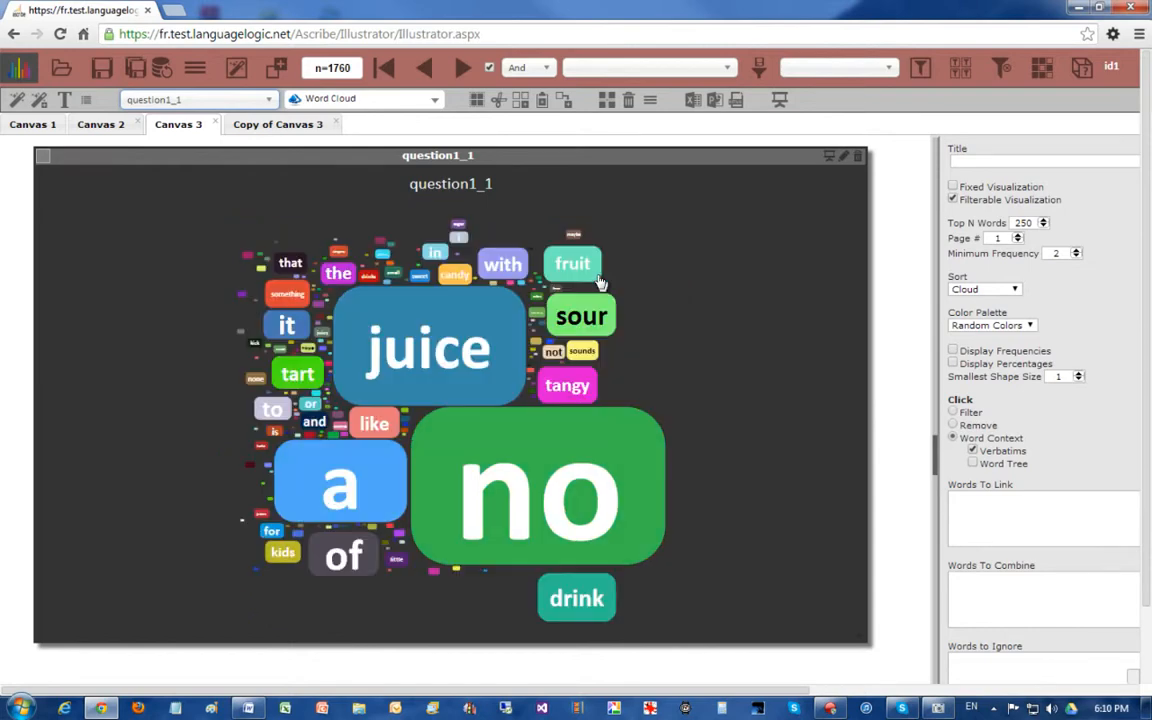
{"action": "left_click", "coordinate": [518, 296]}
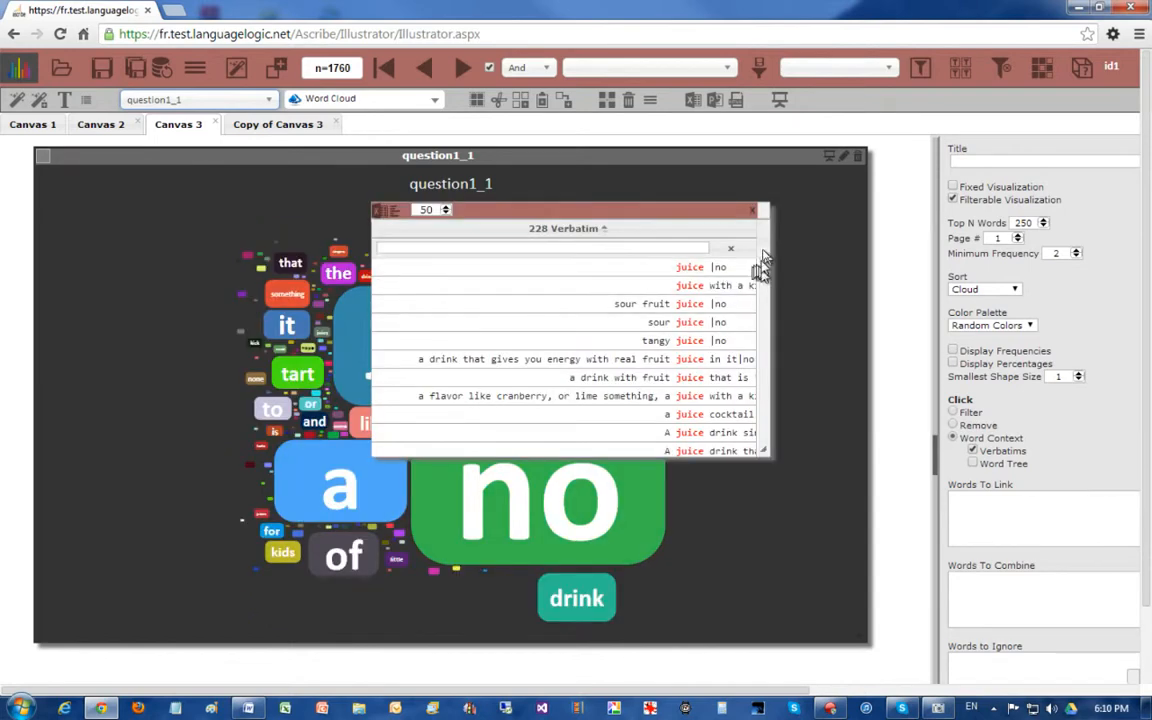
{"action": "left_click_drag", "start_coordinate": [695, 216], "coordinate": [555, 193]}
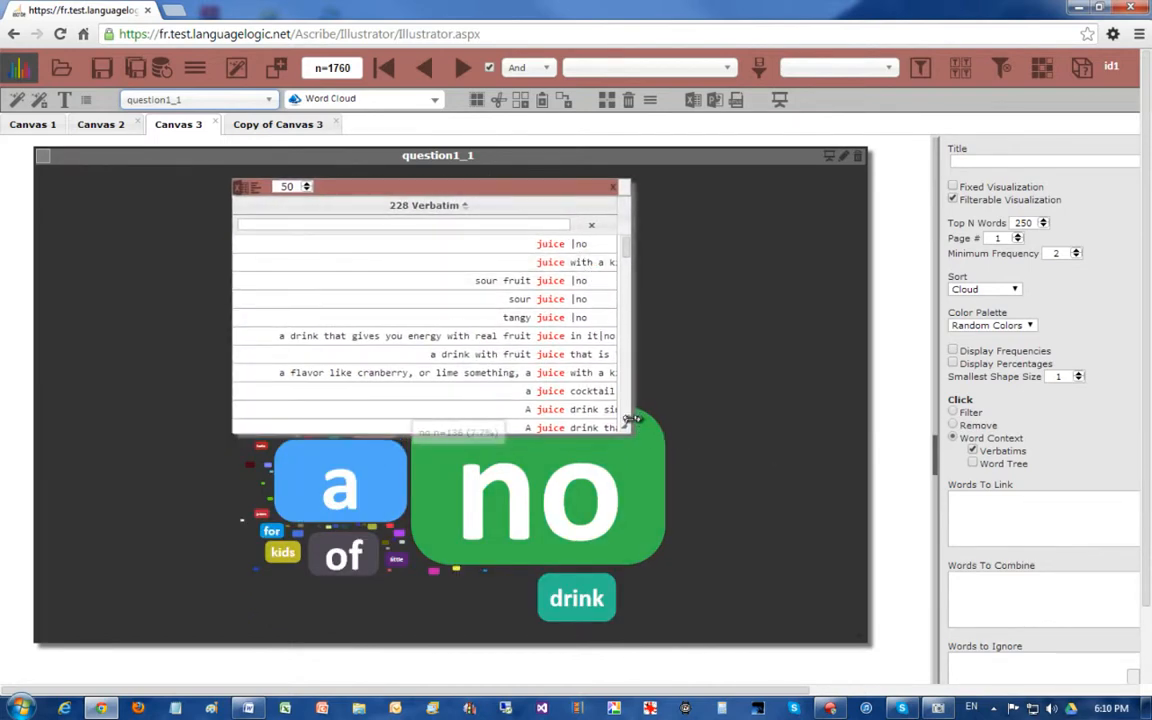
{"action": "left_click_drag", "start_coordinate": [628, 427], "coordinate": [858, 549]}
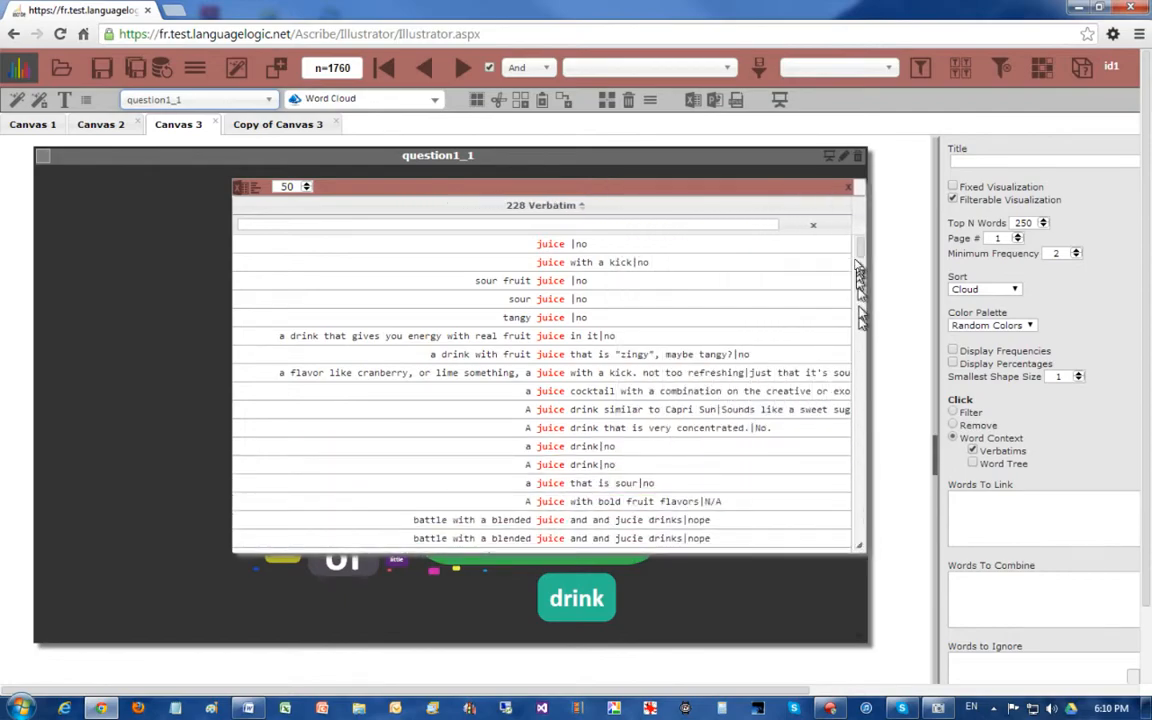
{"action": "mouse_move", "coordinate": [862, 255]}
{"action": "left_mouse_down"}
{"action": "mouse_move", "coordinate": [862, 462]}
{"action": "mouse_move", "coordinate": [862, 245]}
{"action": "left_mouse_up"}
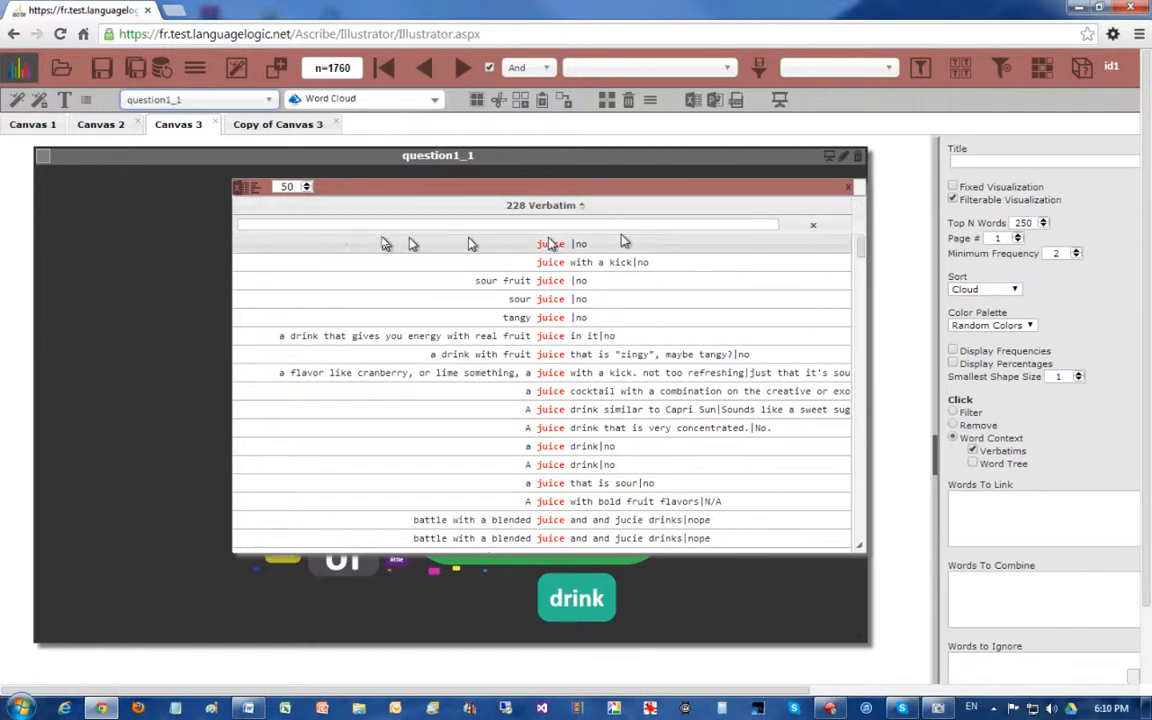
{"action": "left_click", "coordinate": [256, 189]}
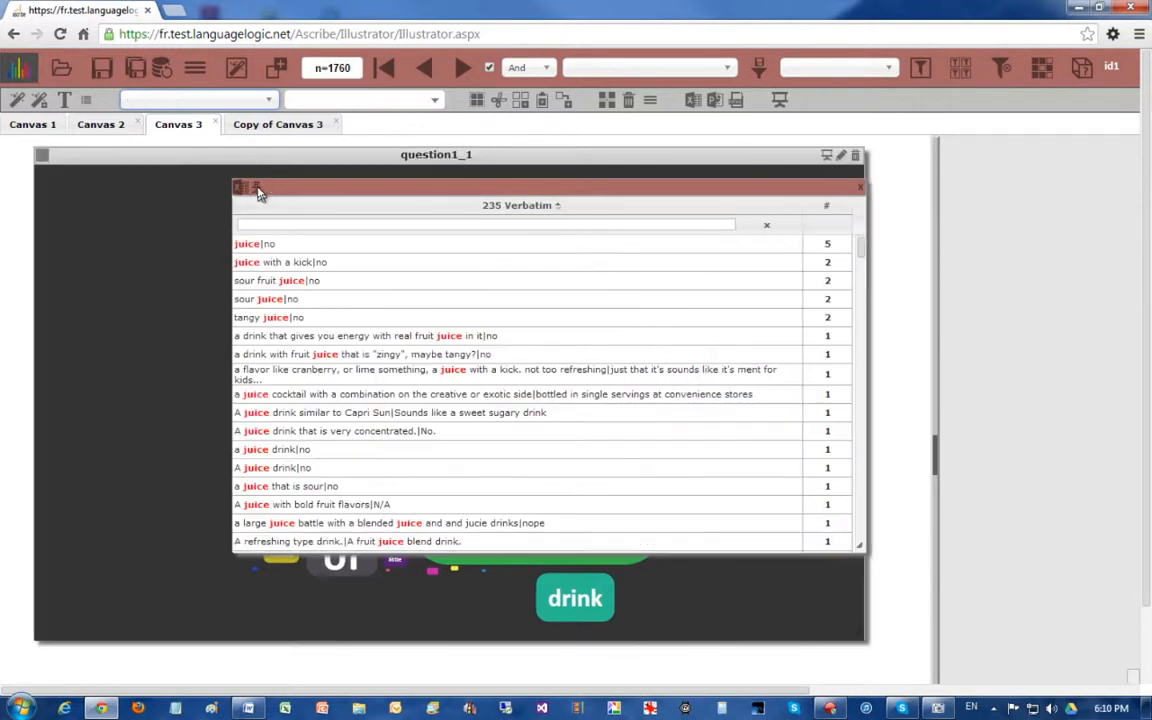
{"action": "left_click", "coordinate": [858, 188]}
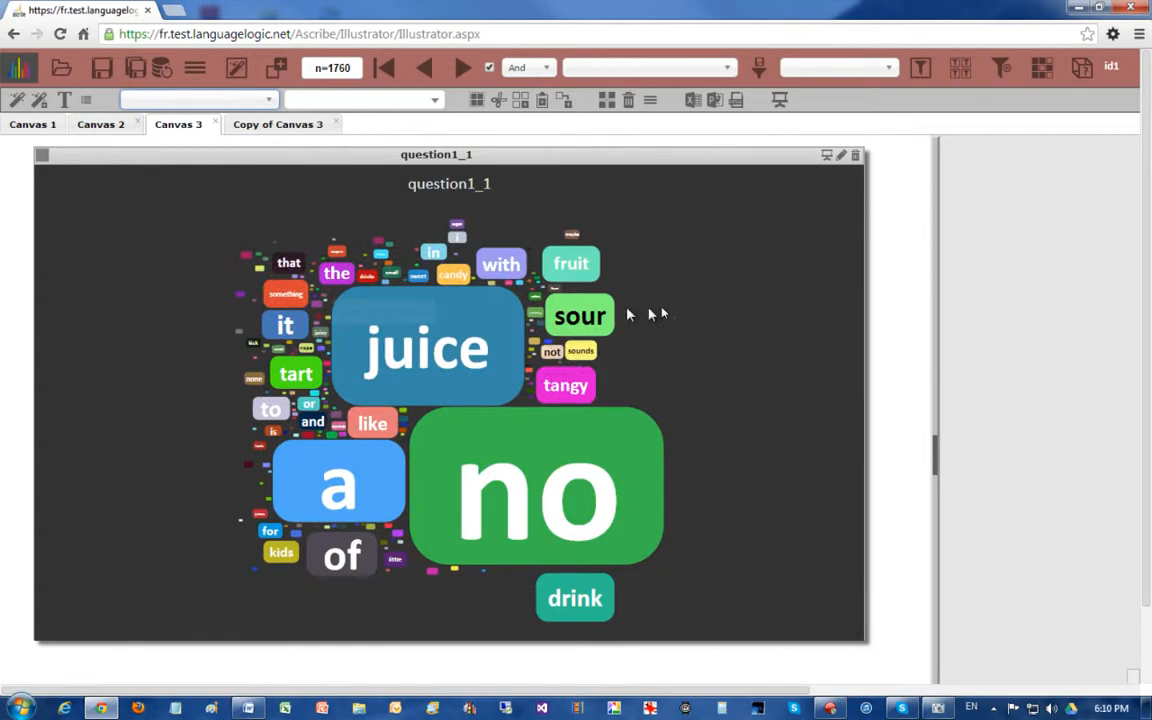
Set the Word Context of the question1_1 word cloud to Word Tree
{"action": "left_click", "coordinate": [570, 160]}
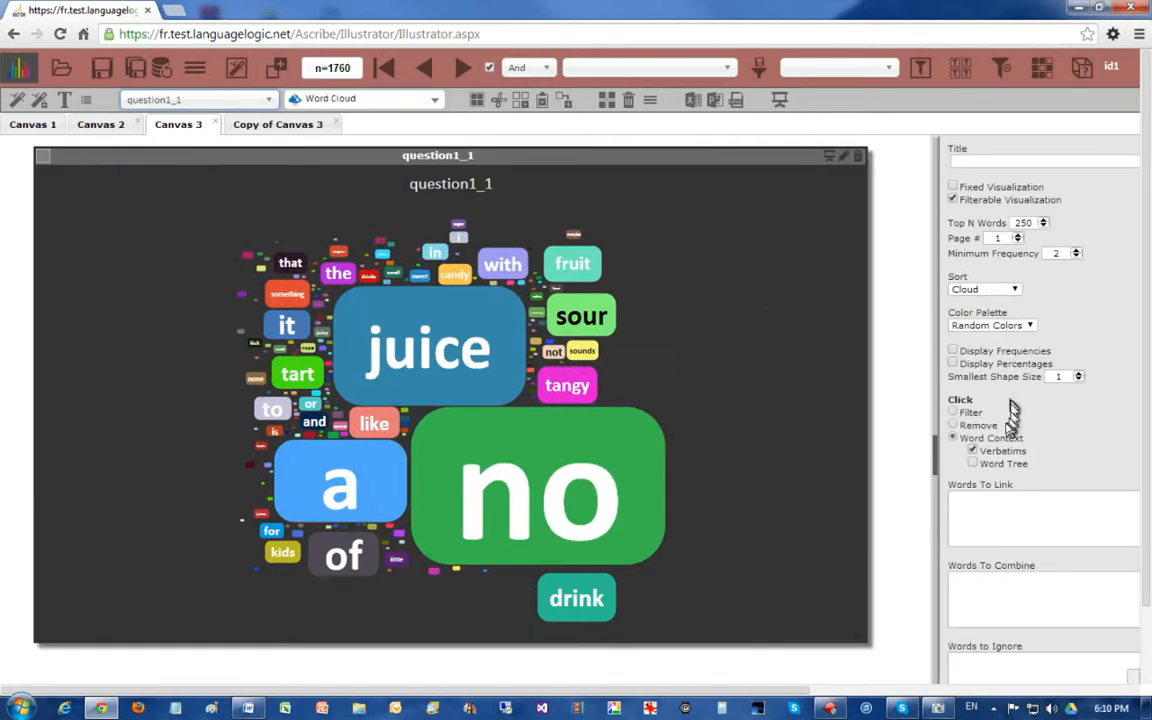
{"action": "left_click", "coordinate": [972, 450]}
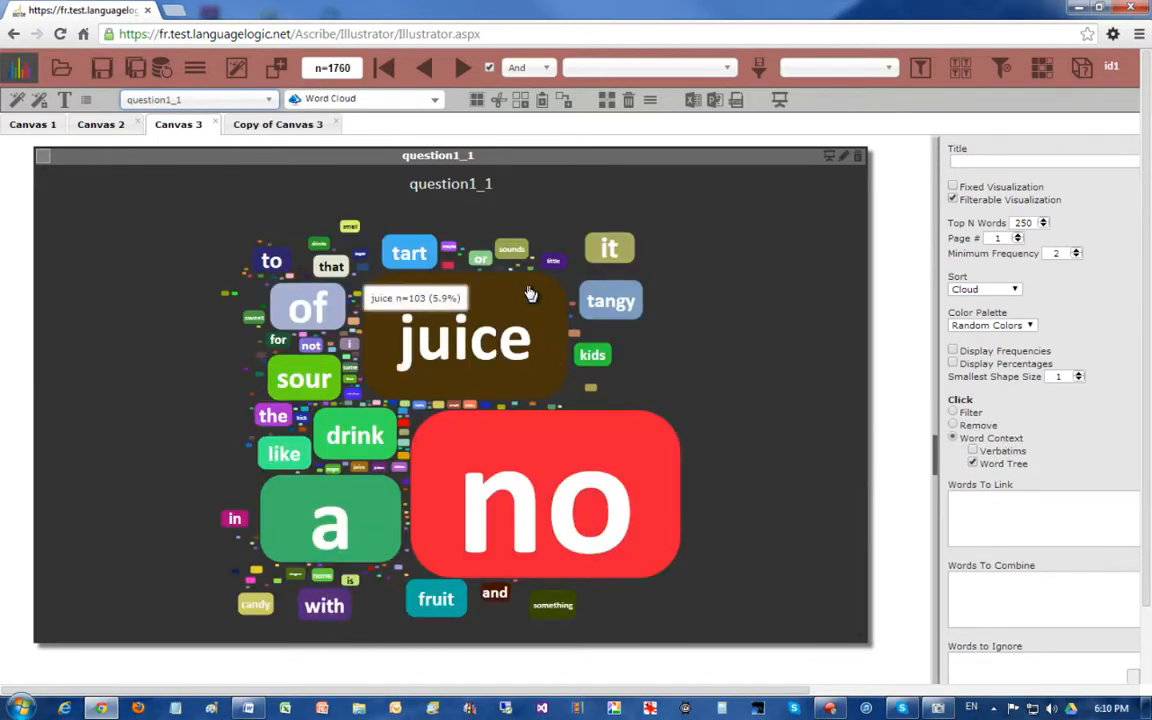
Review the word tree for "juice", and set the word cloud's click action to Filter
{"action": "left_click", "coordinate": [531, 294]}
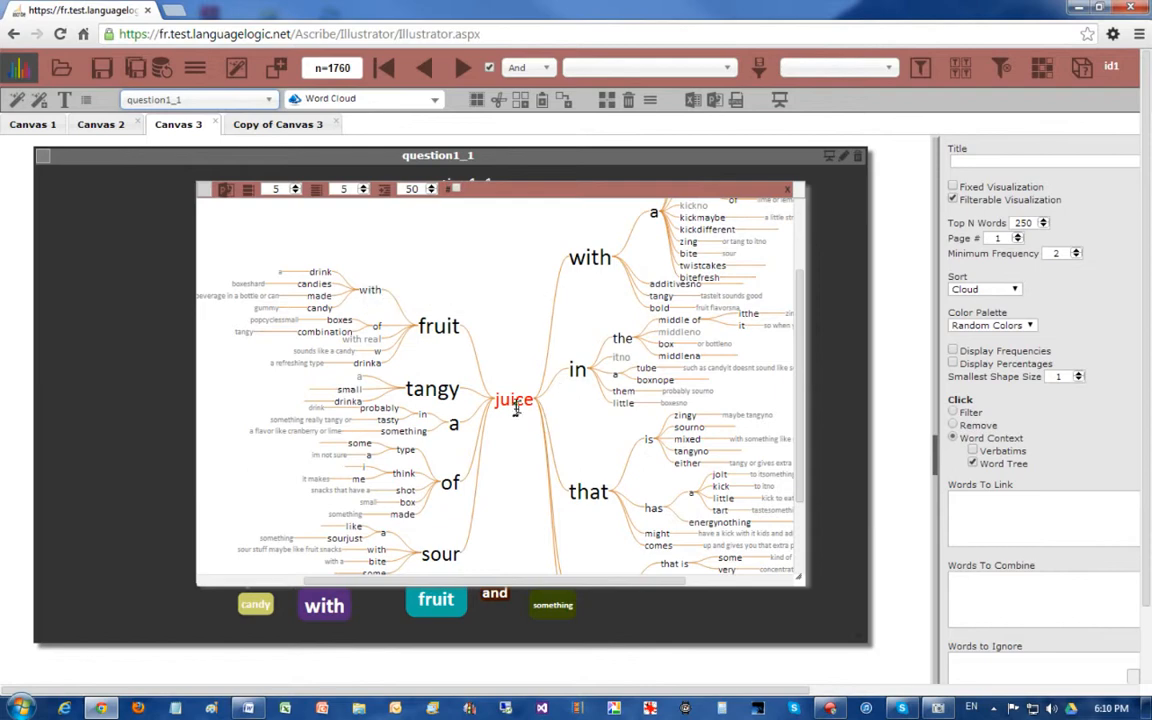
{"action": "left_click", "coordinate": [788, 193]}
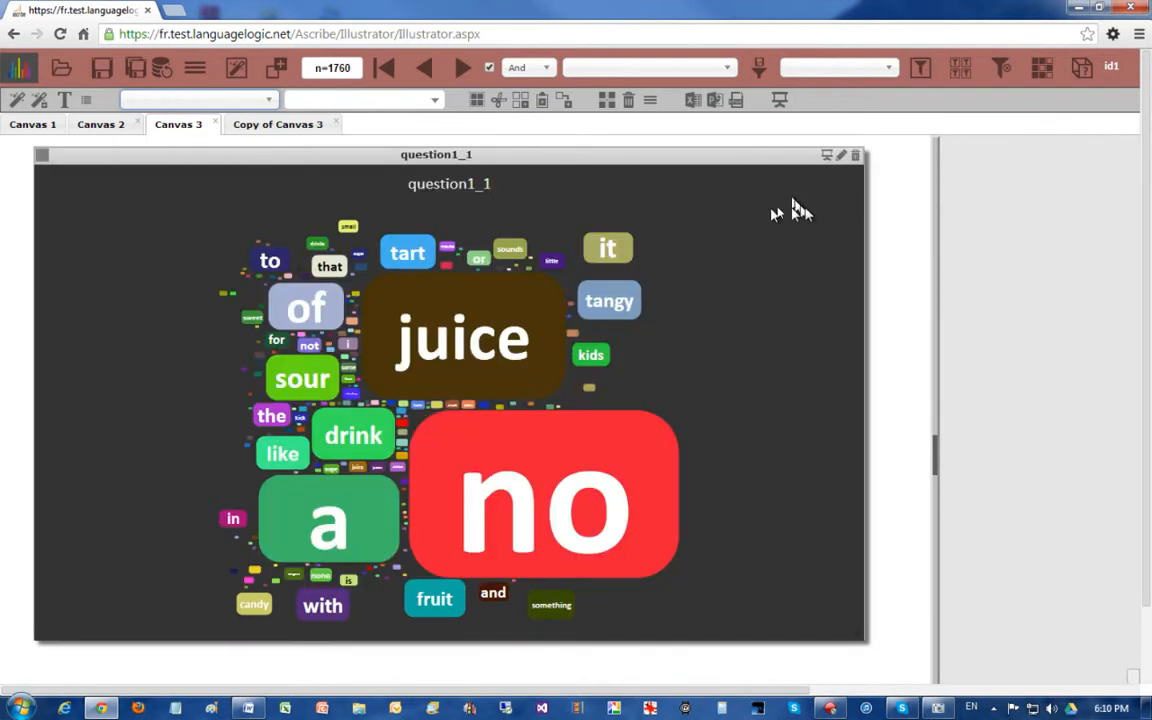
{"action": "left_click", "coordinate": [498, 152]}
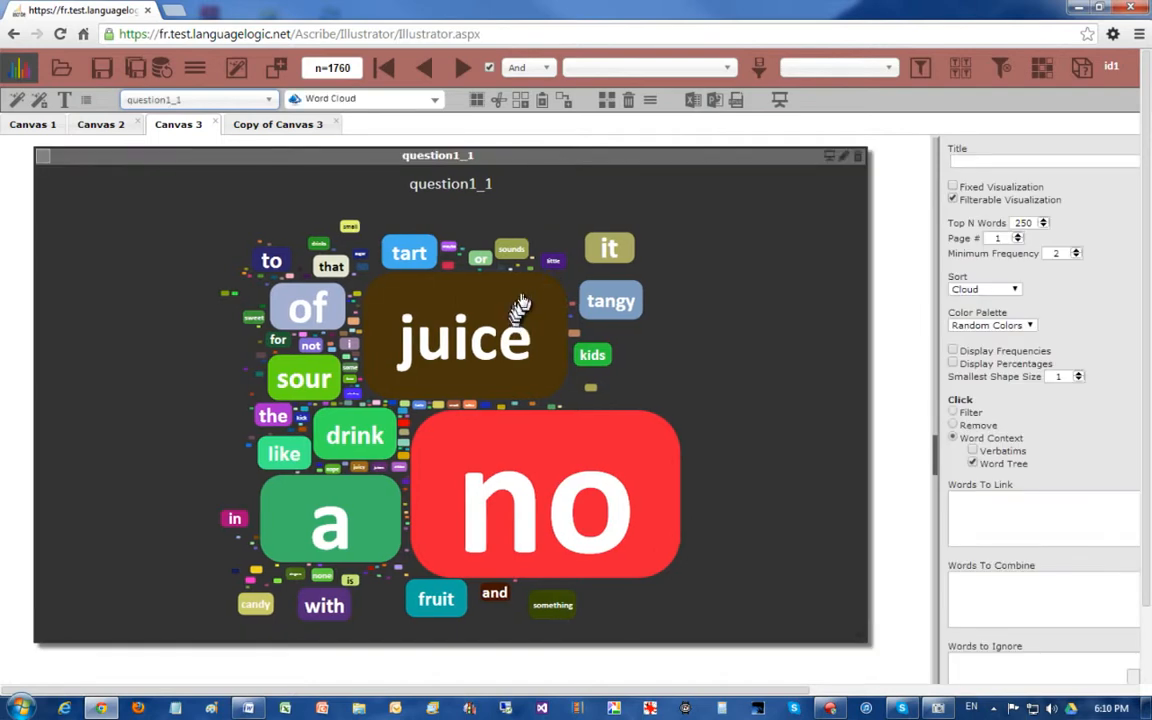
{"action": "mouse_move", "coordinate": [525, 299]}
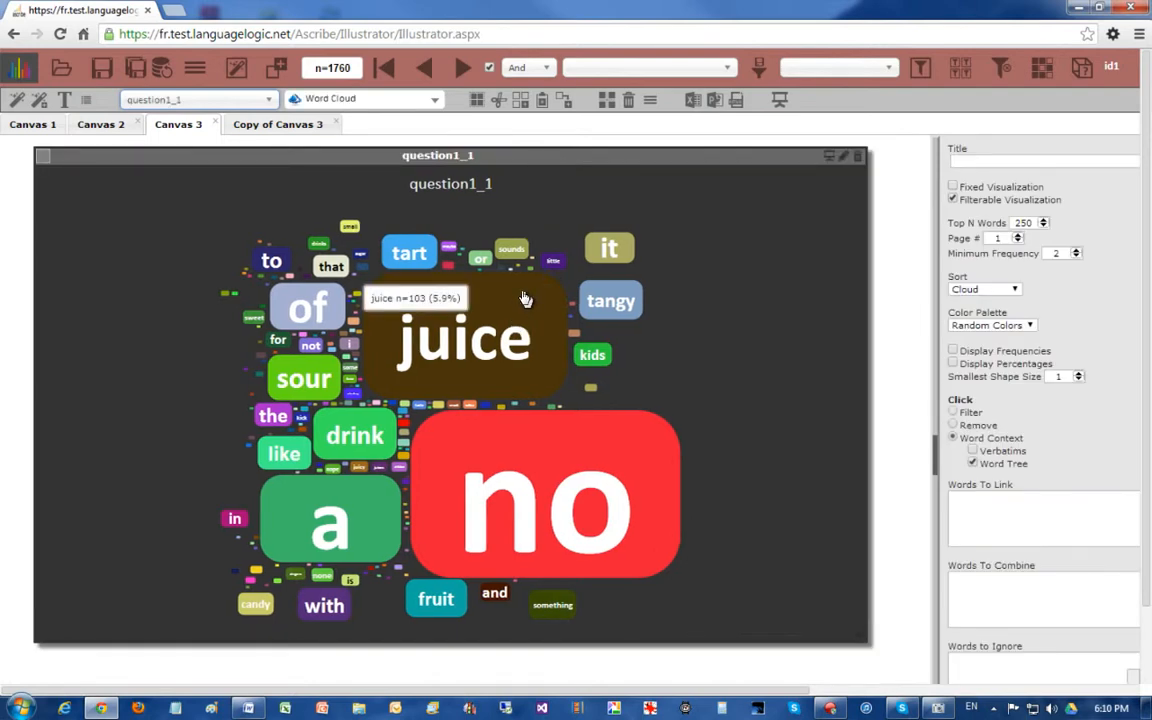
{"action": "left_click", "coordinate": [954, 413]}
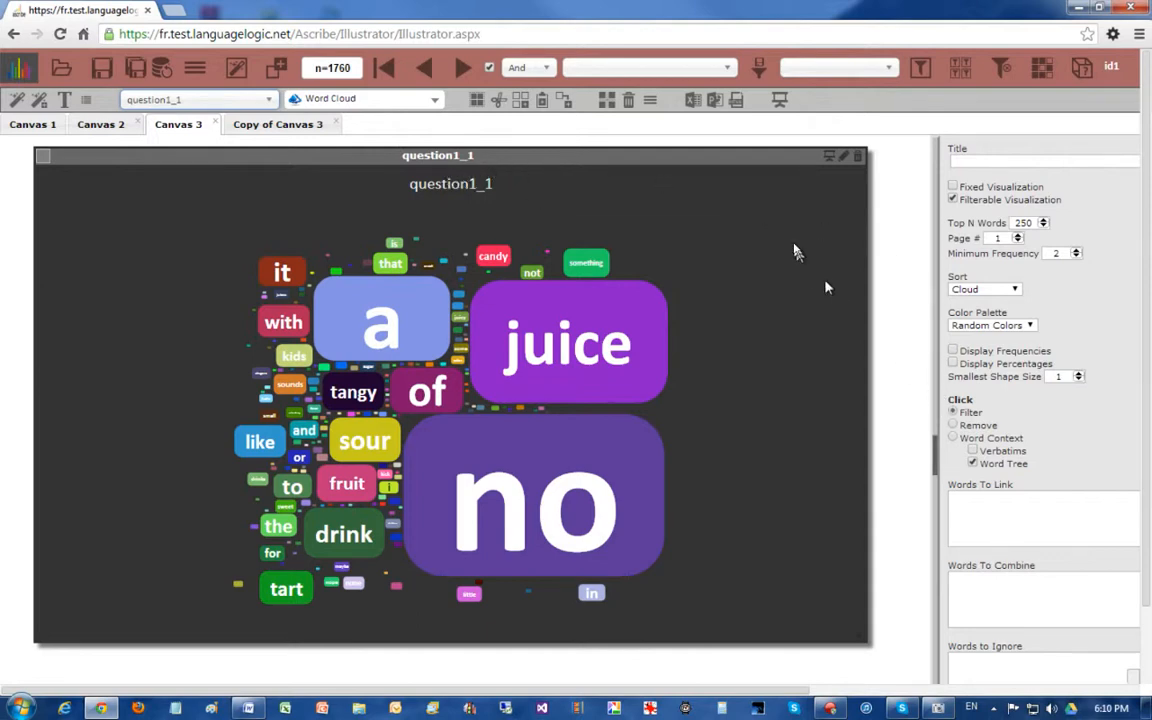
Show question1_1 as a Verbatim list, and then as a Grid
{"action": "left_click", "coordinate": [433, 100]}
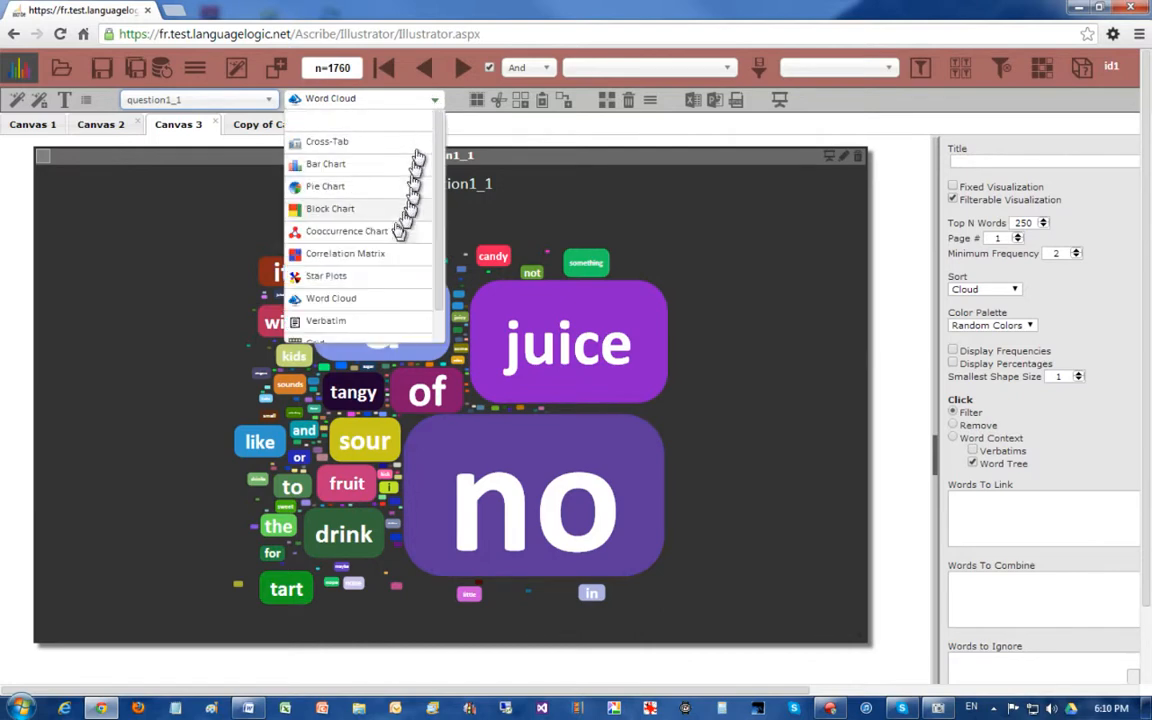
{"action": "left_click", "coordinate": [338, 320]}
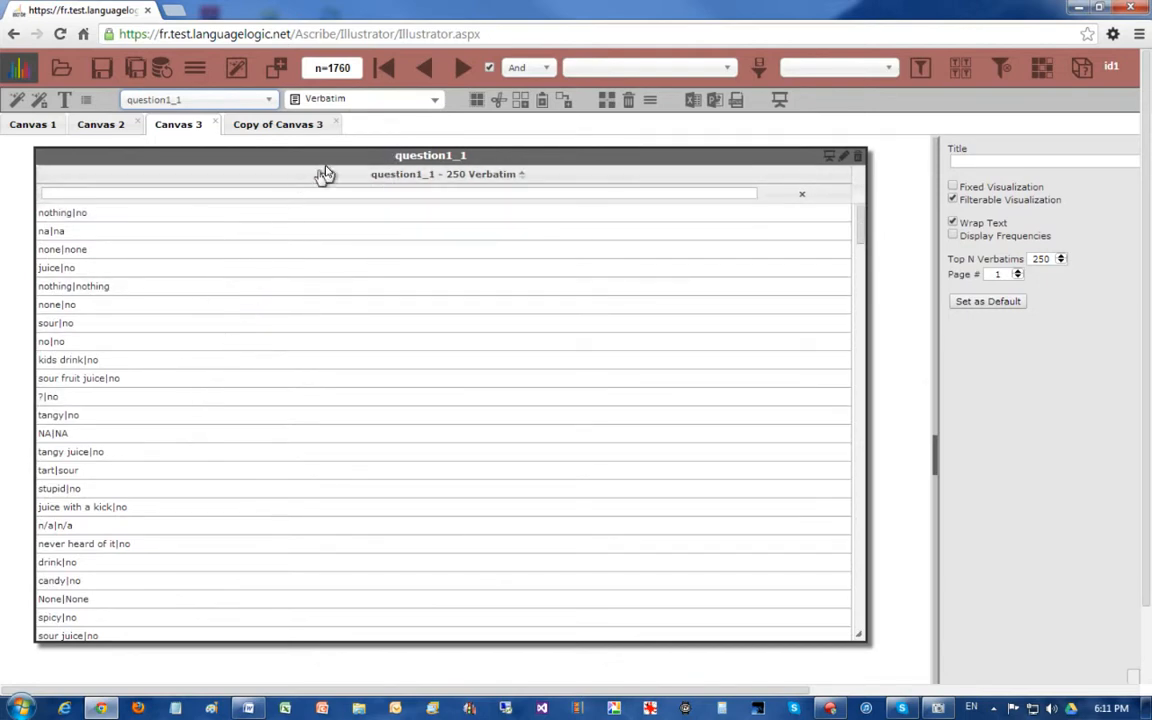
{"action": "left_click", "coordinate": [435, 100]}
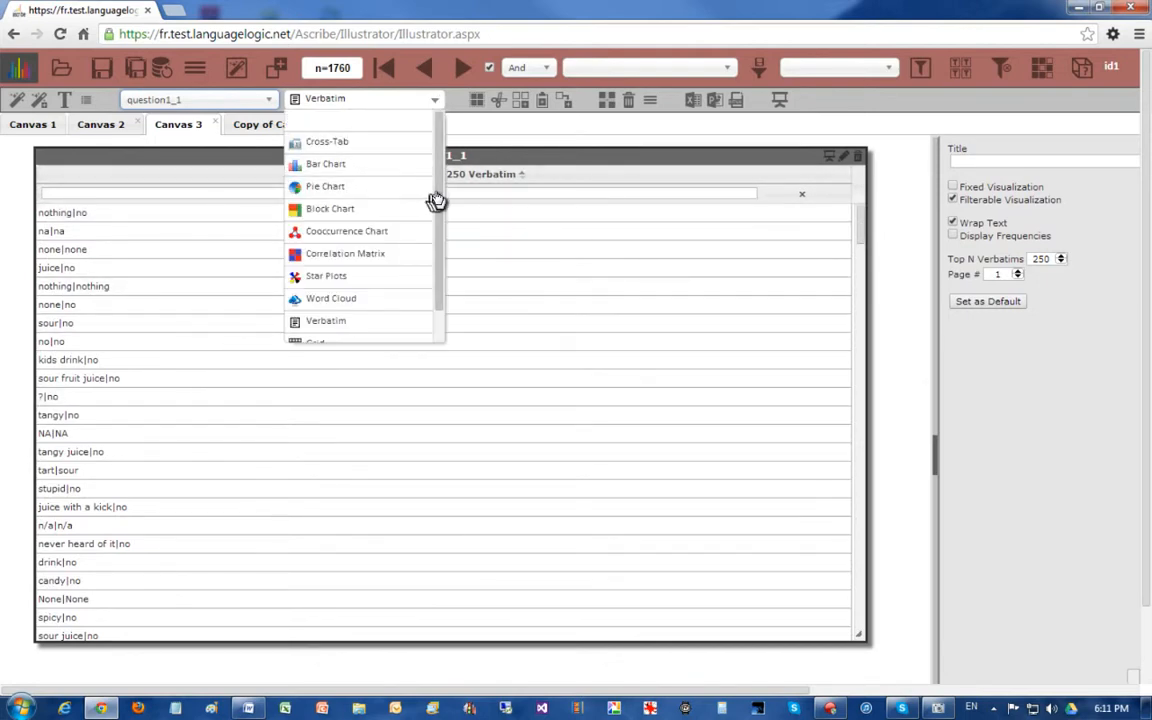
{"action": "left_click_drag", "start_coordinate": [437, 200], "coordinate": [442, 283]}
{"action": "left_click", "coordinate": [330, 316]}
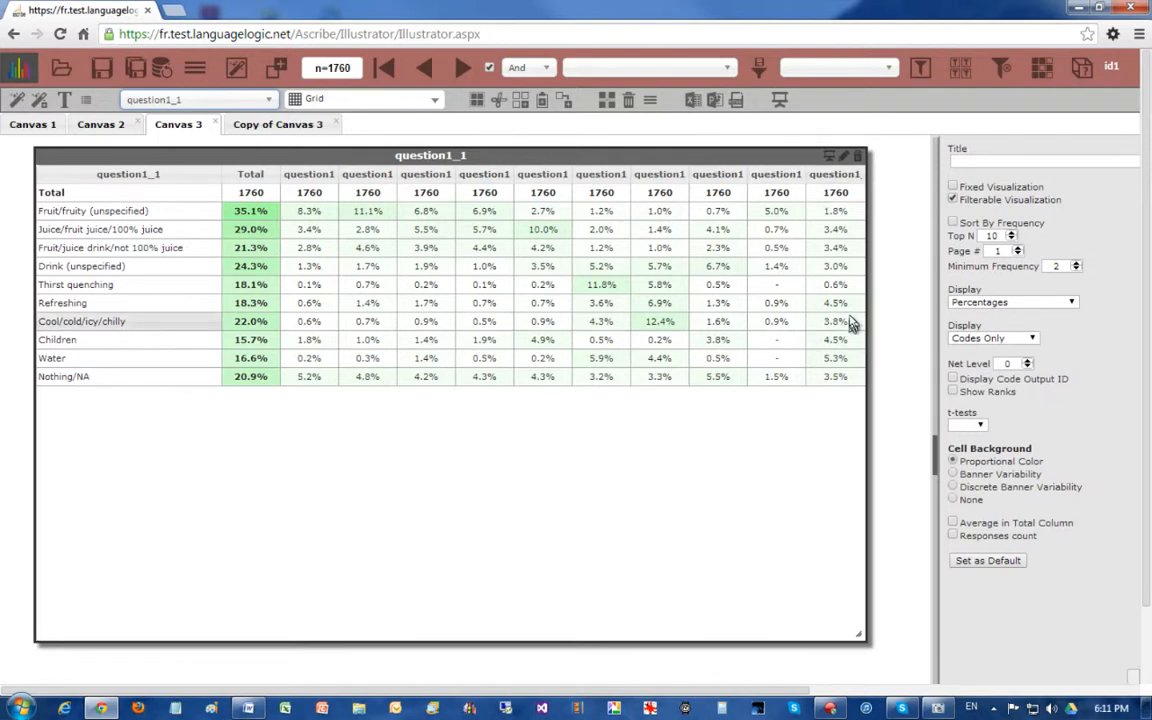
{"action": "left_click_drag", "start_coordinate": [866, 300], "coordinate": [912, 296]}
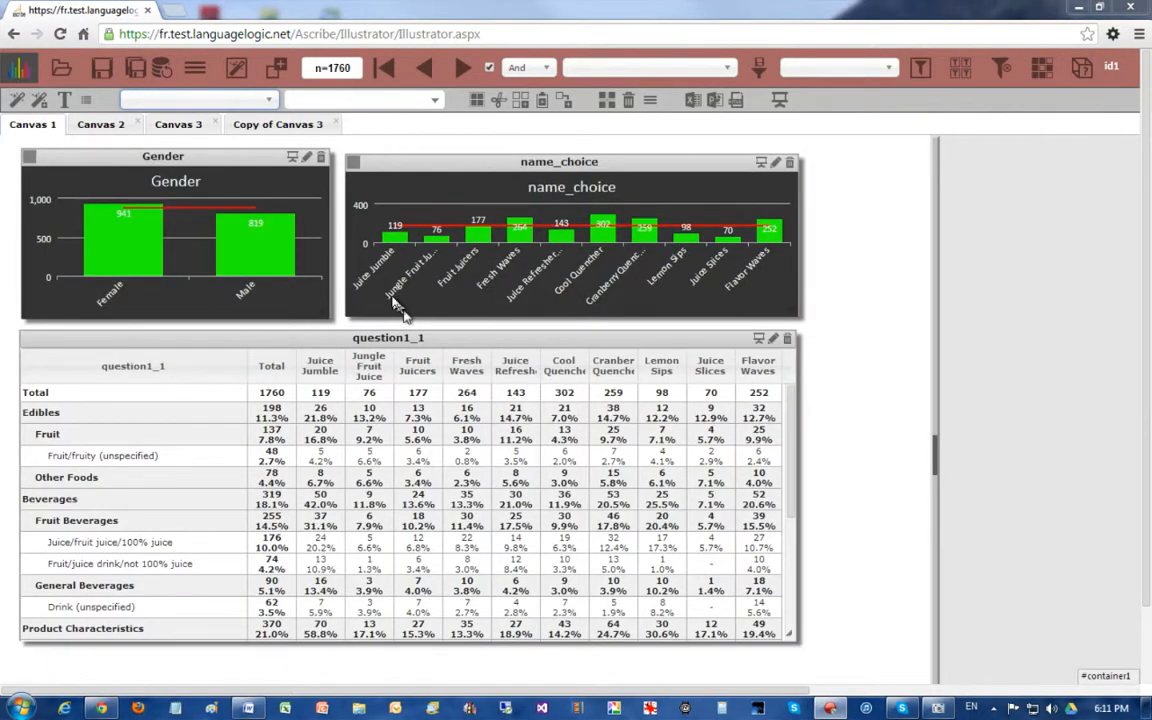
Set up a batch of visualizations from Canvas 1 with all questions selected and Bar Chart as the type
{"action": "mouse_move", "coordinate": [275, 217]}
{"action": "left_click", "coordinate": [41, 101]}
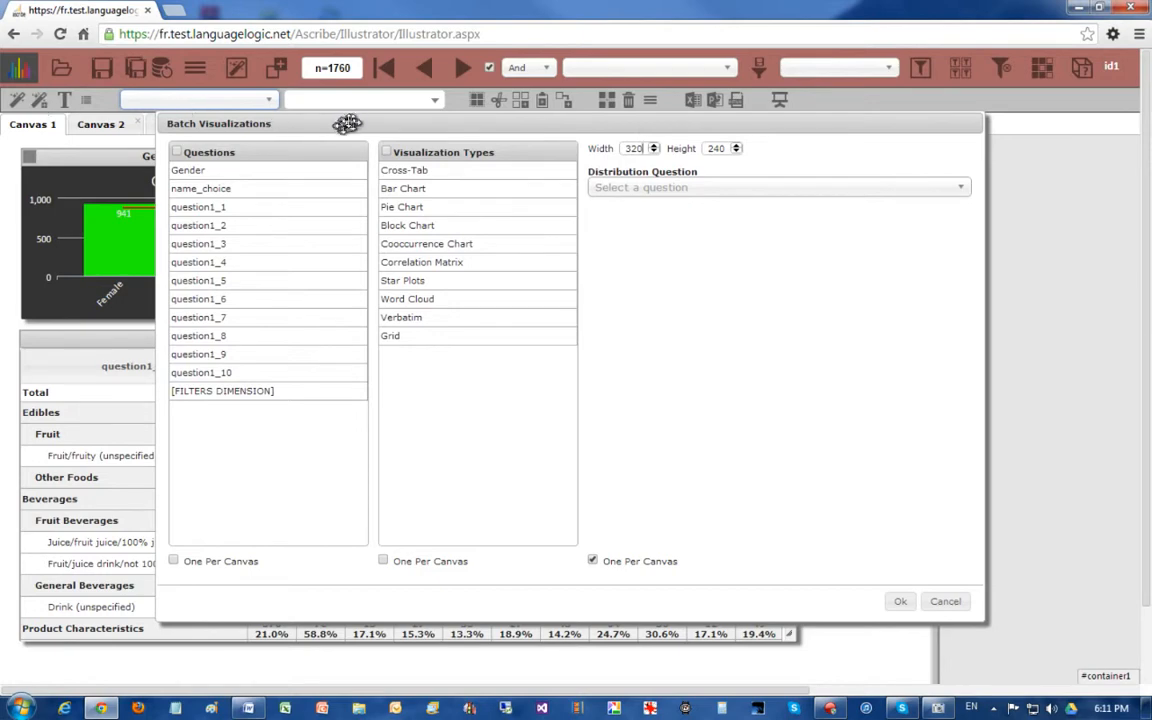
{"action": "left_click_drag", "start_coordinate": [350, 121], "coordinate": [316, 127]}
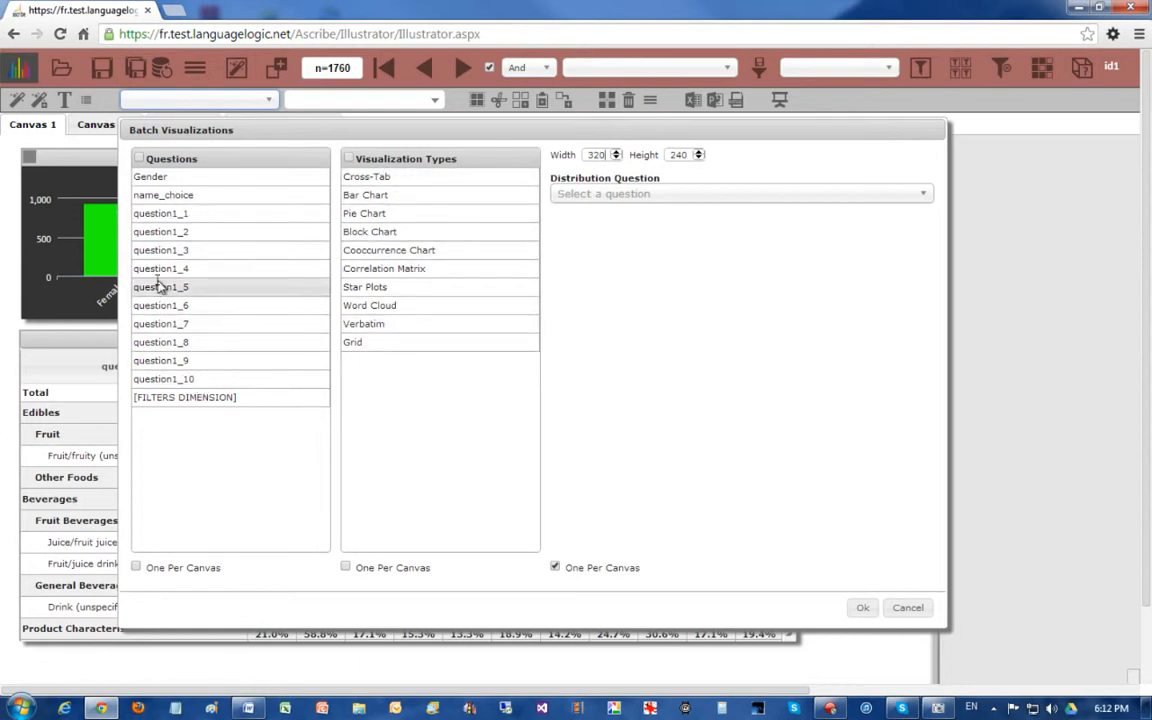
{"action": "left_click", "coordinate": [139, 159]}
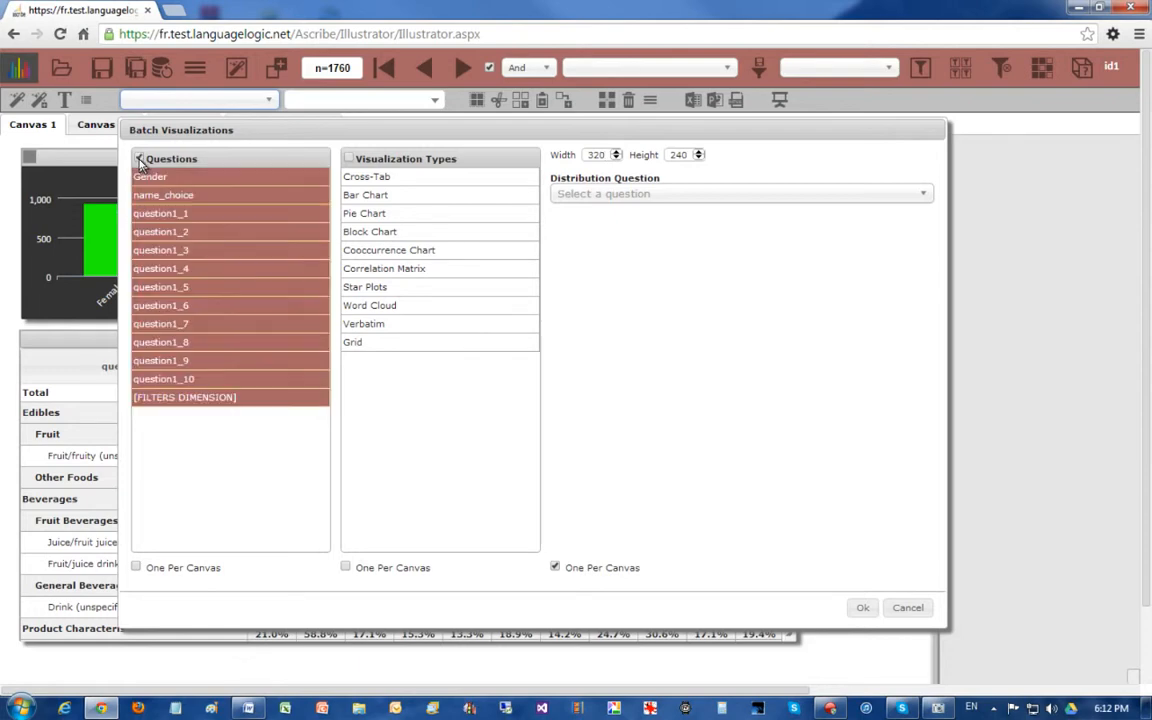
{"action": "left_click", "coordinate": [395, 198]}
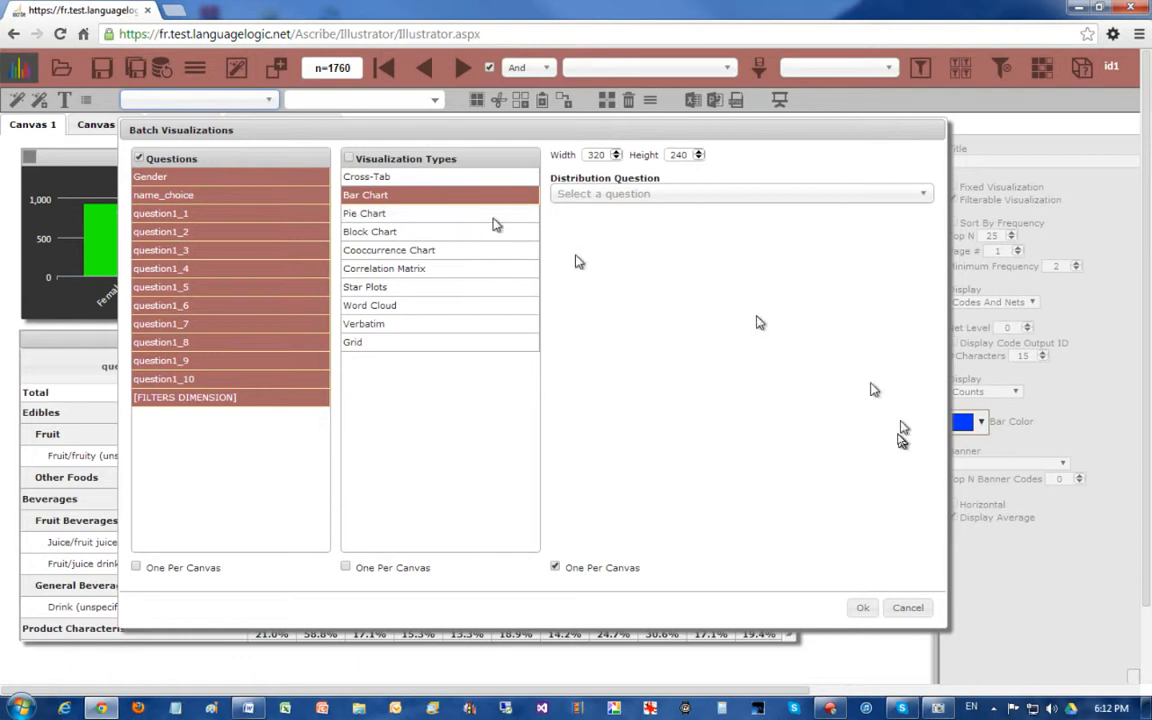
Set the batch's bar color to yellow and generate the bar charts
{"action": "left_click", "coordinate": [981, 424]}
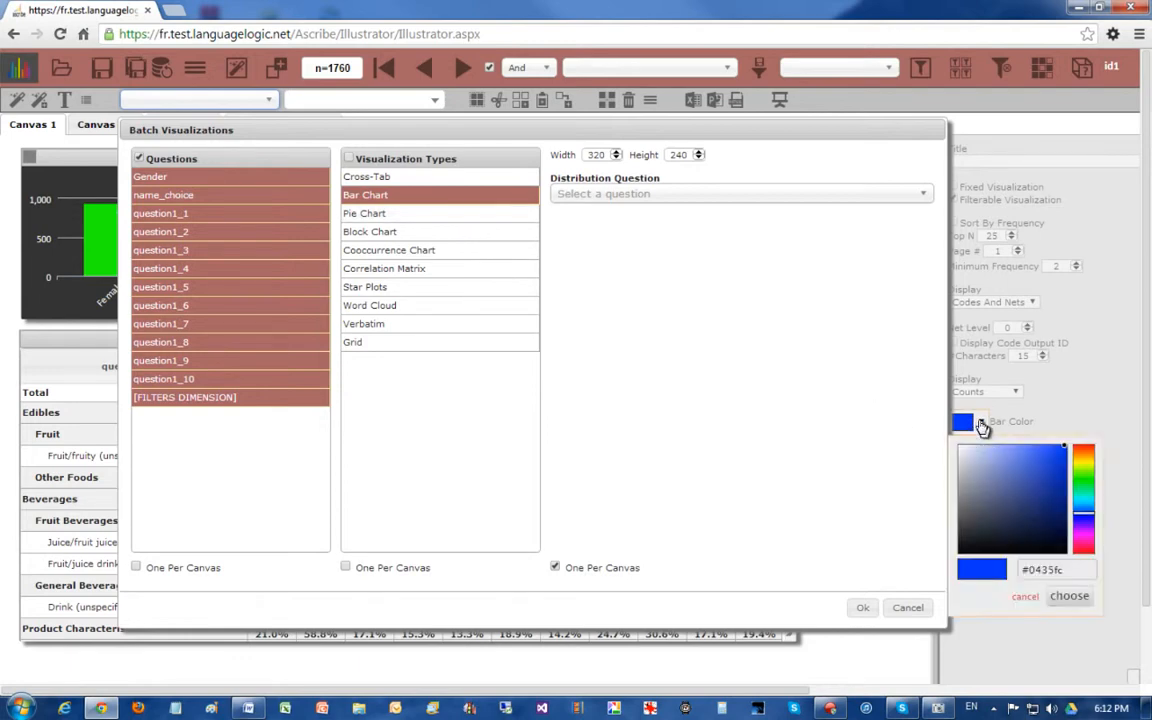
{"action": "left_click", "coordinate": [1086, 466]}
{"action": "left_click", "coordinate": [1068, 596]}
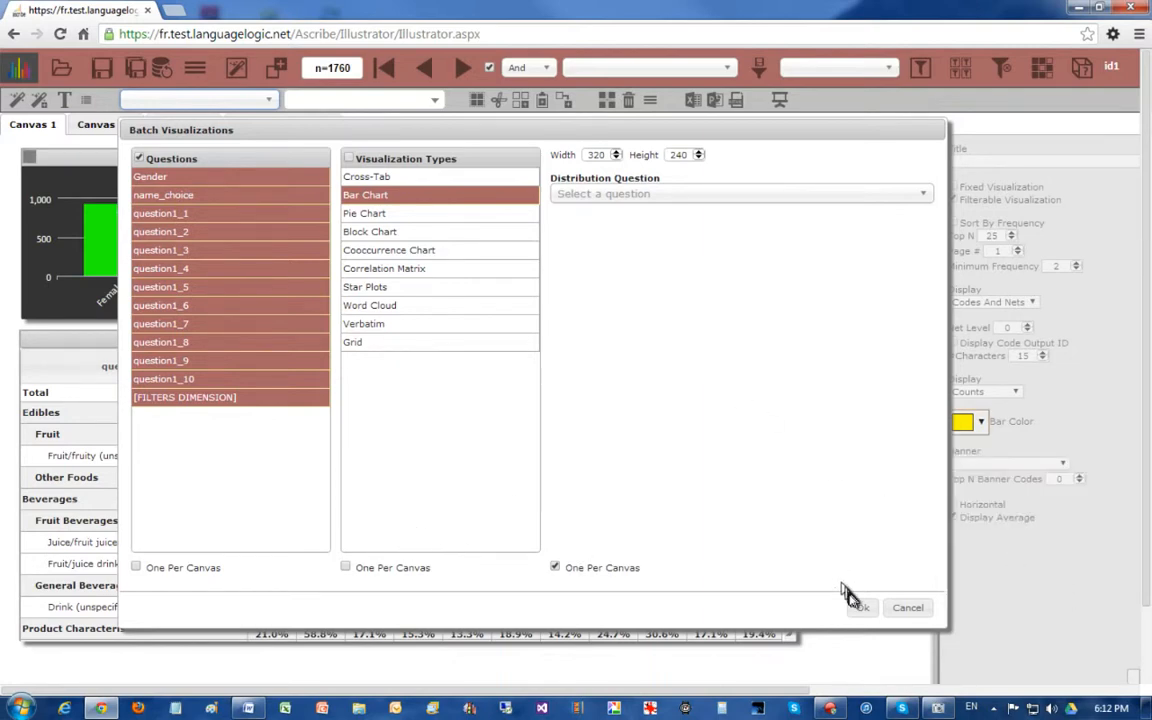
{"action": "left_click", "coordinate": [858, 610]}
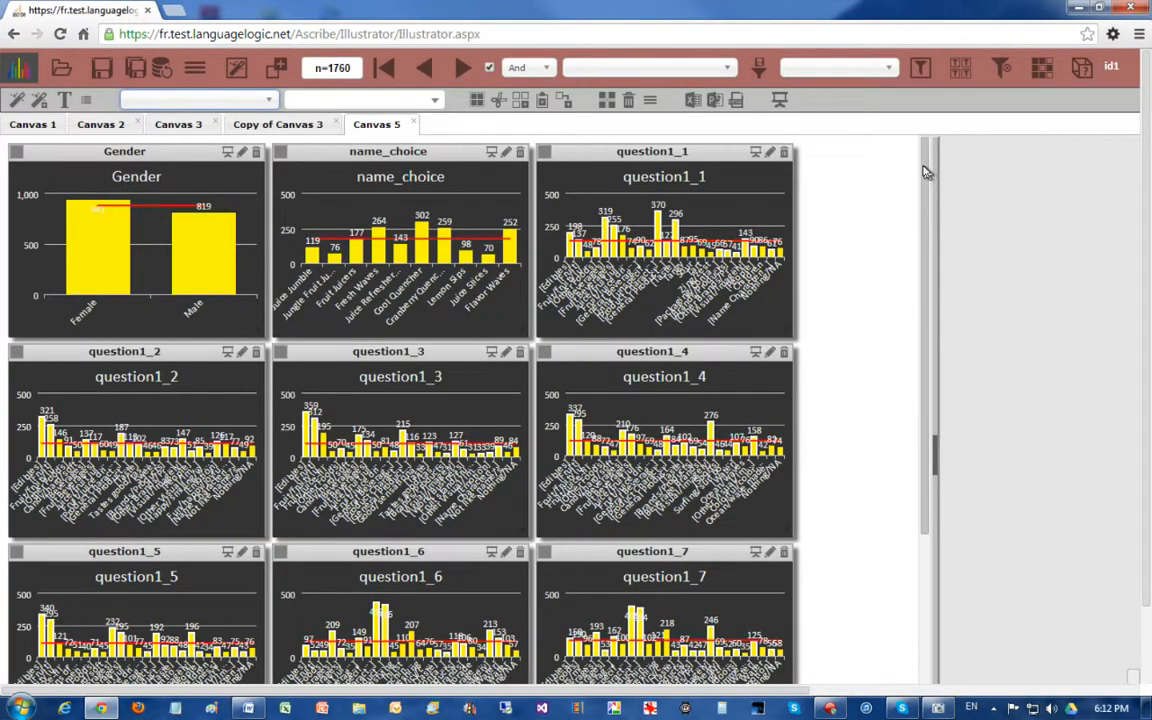
{"action": "mouse_move", "coordinate": [928, 170]}
{"action": "left_mouse_down"}
{"action": "mouse_move", "coordinate": [931, 450]}
{"action": "mouse_move", "coordinate": [918, 155]}
{"action": "left_mouse_up"}
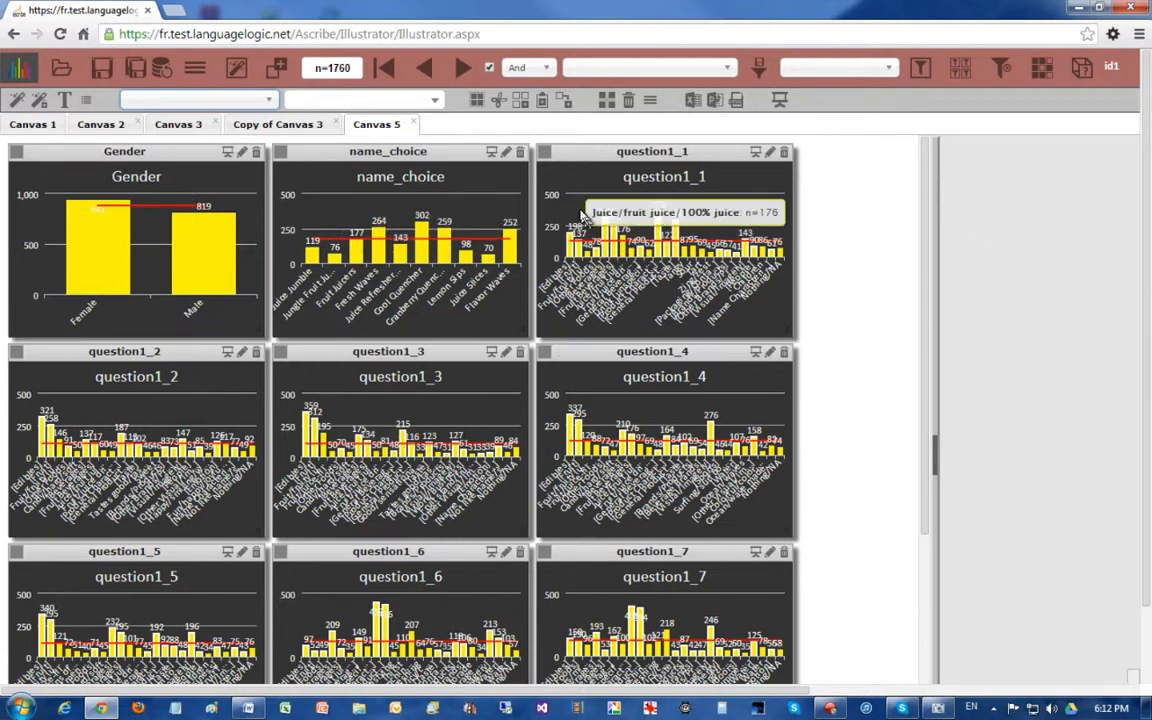
Batch-create name_choice as Cross-Tab, Bar Chart, Pie Chart, Block Chart and Correlation Matrix, and return to Canvas 5
{"action": "left_click", "coordinate": [42, 104]}
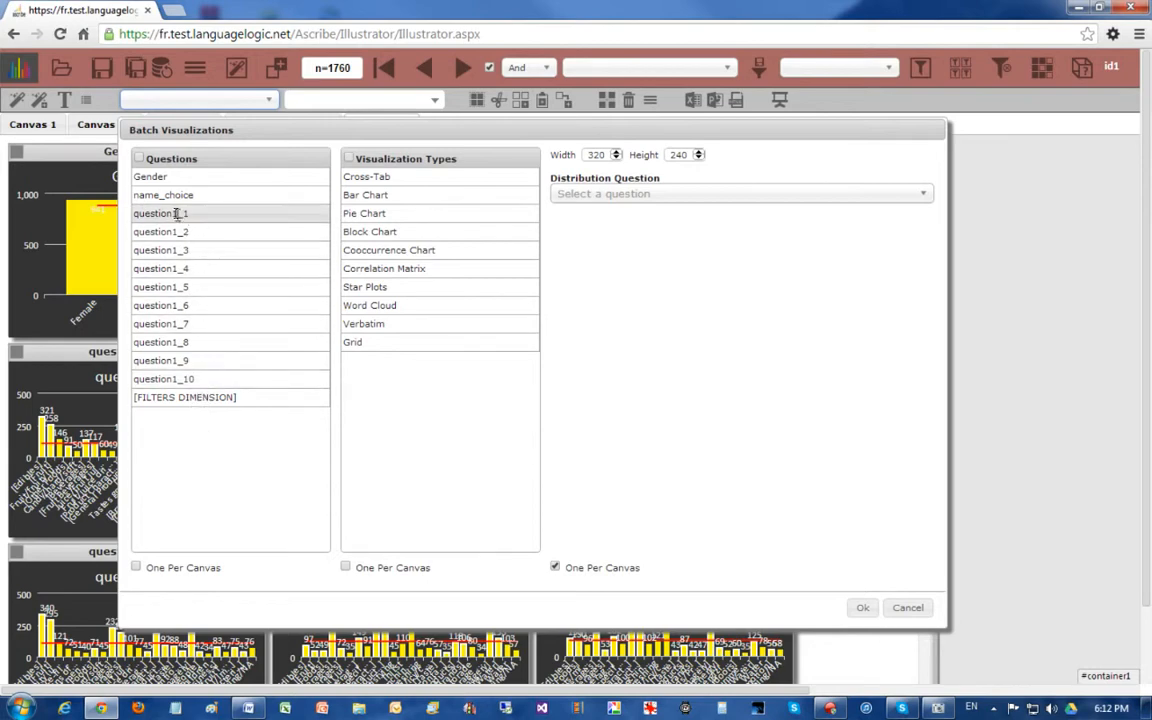
{"action": "left_click", "coordinate": [380, 176]}
{"action": "left_click", "coordinate": [380, 194], "text": "ctrl"}
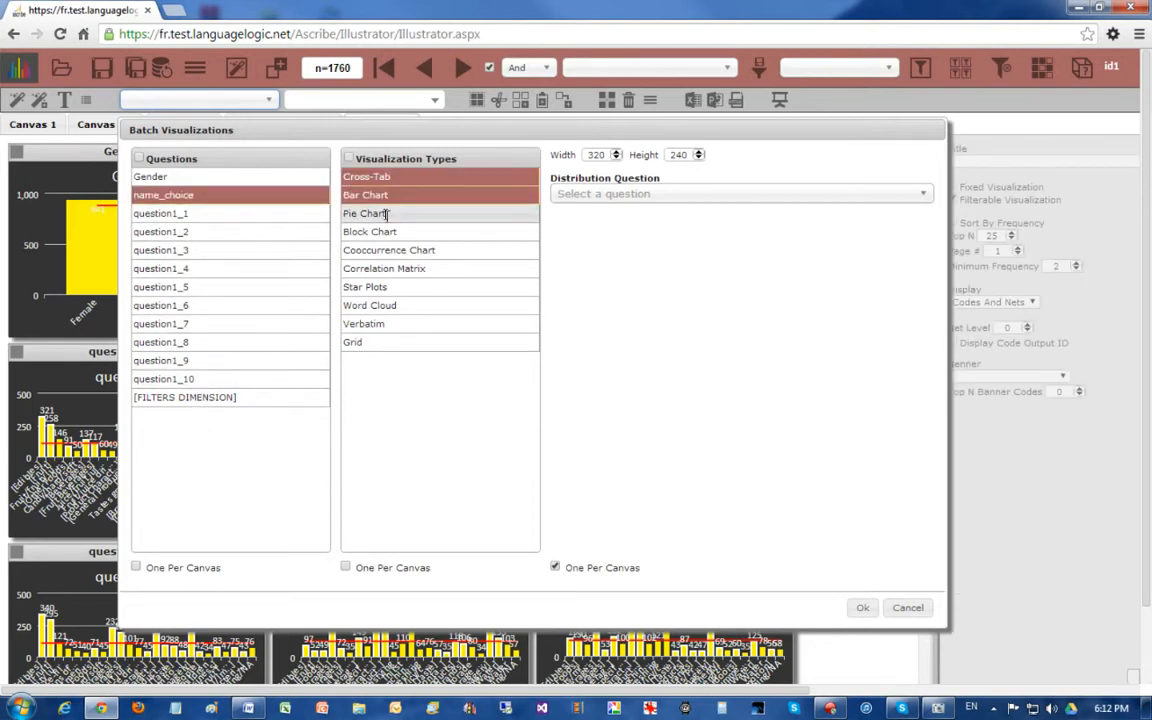
{"action": "left_click", "coordinate": [385, 214], "text": "ctrl"}
{"action": "left_click", "coordinate": [388, 231], "text": "ctrl"}
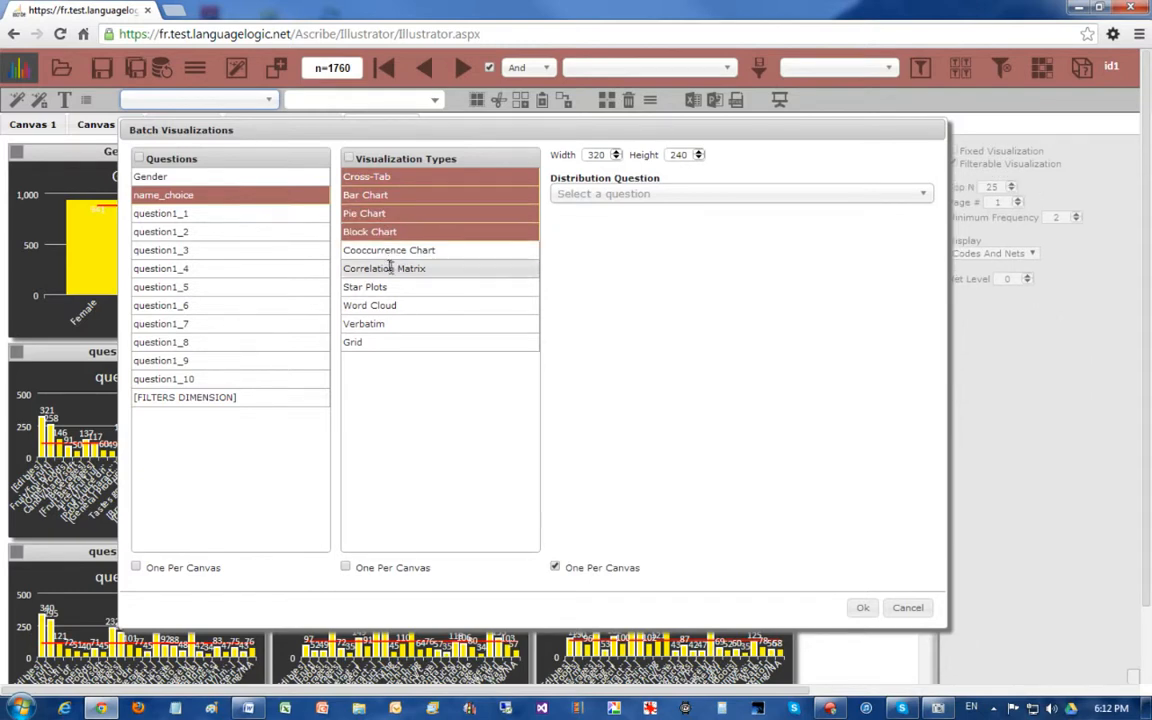
{"action": "left_click", "coordinate": [388, 268], "text": "ctrl"}
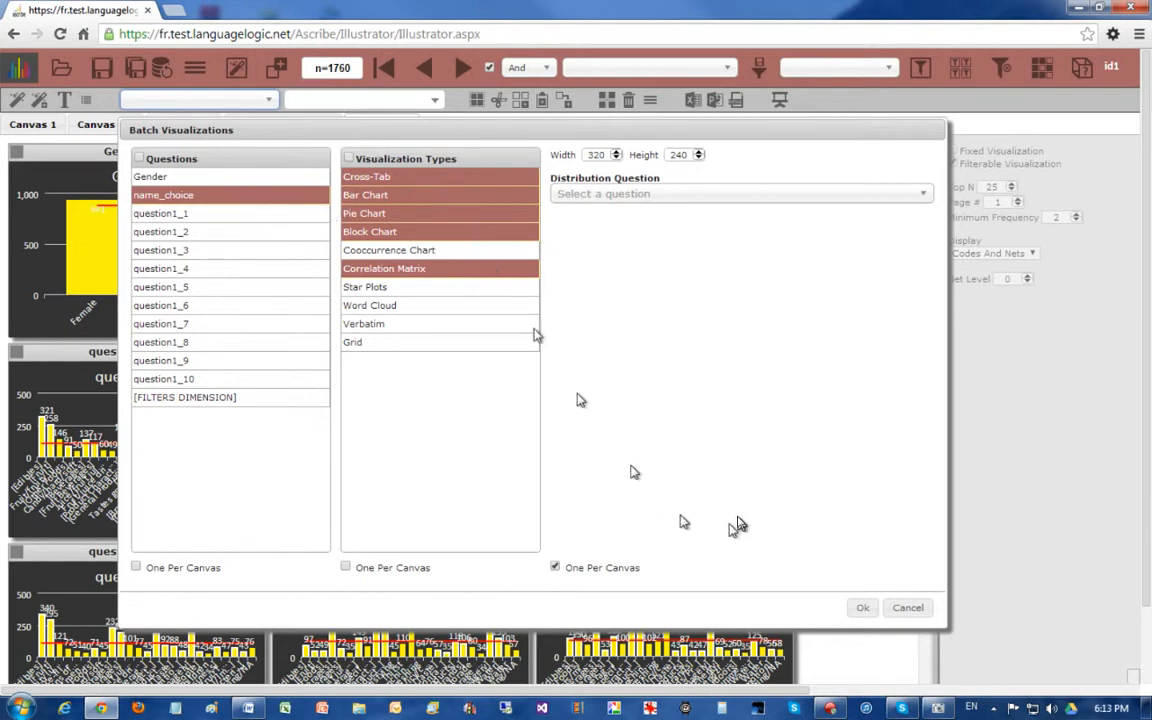
{"action": "left_click", "coordinate": [862, 607]}
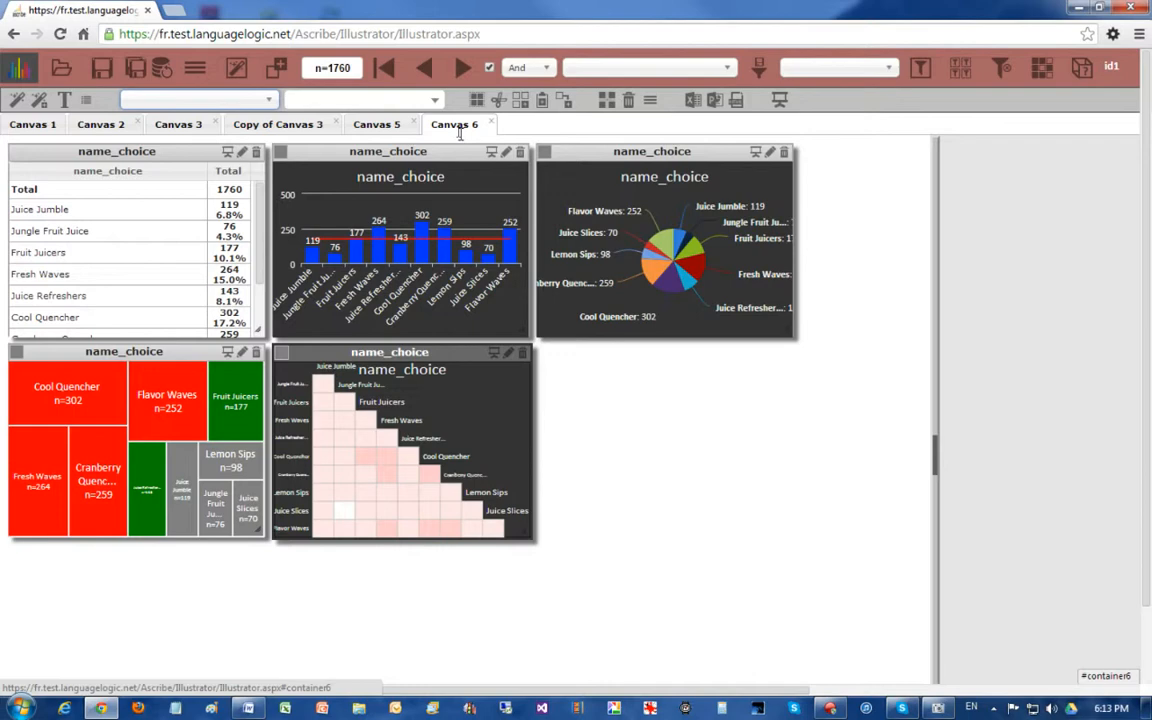
{"action": "left_click", "coordinate": [376, 130]}
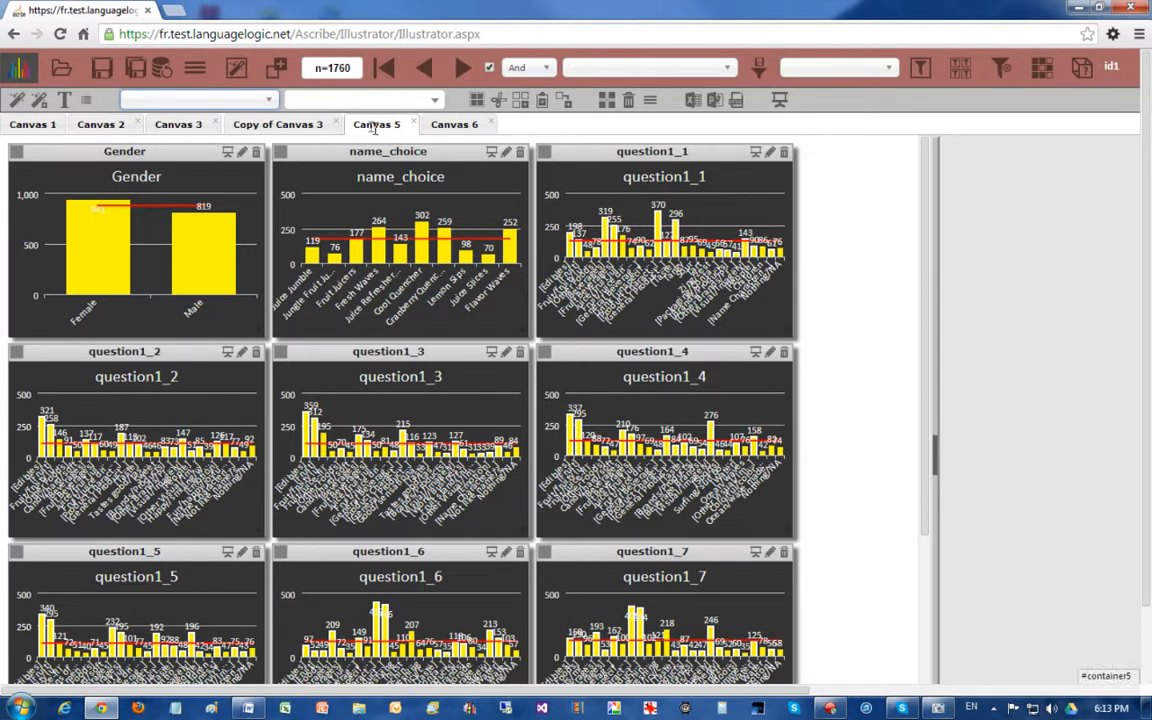
Set up a batch of cross-tabs for question1_1, question1_2 and question1_3 with name_choice as the banner
{"action": "left_click", "coordinate": [18, 100]}
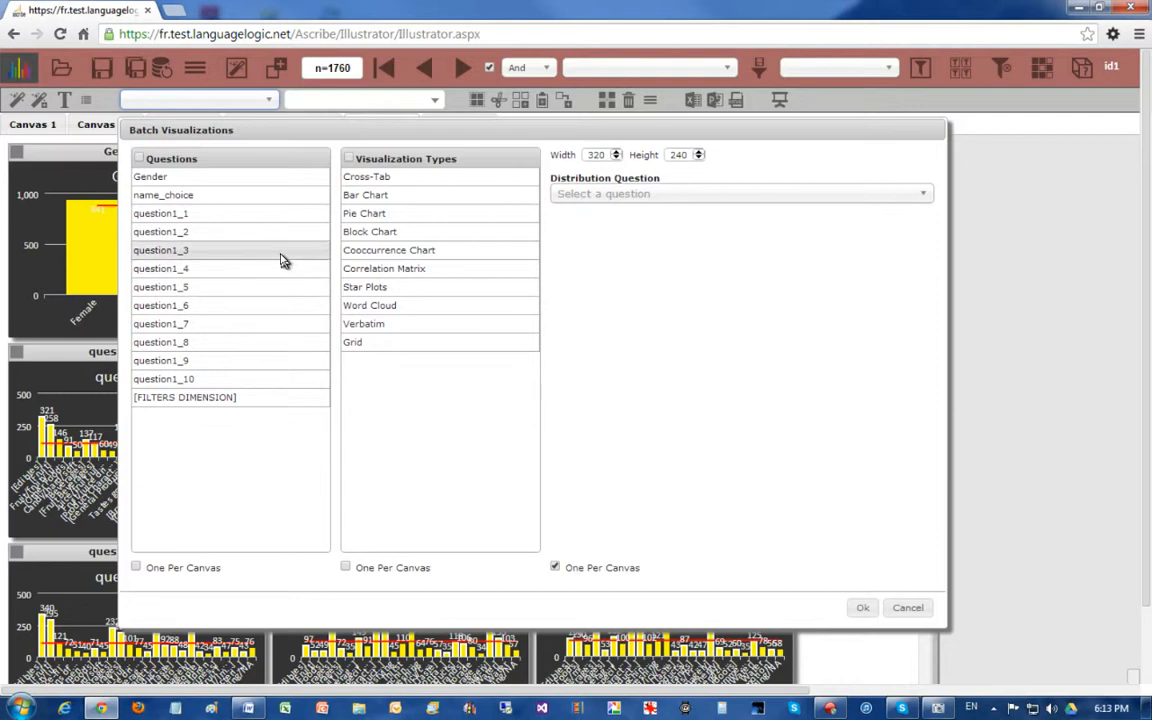
{"action": "left_click_drag", "start_coordinate": [219, 216], "coordinate": [231, 249]}
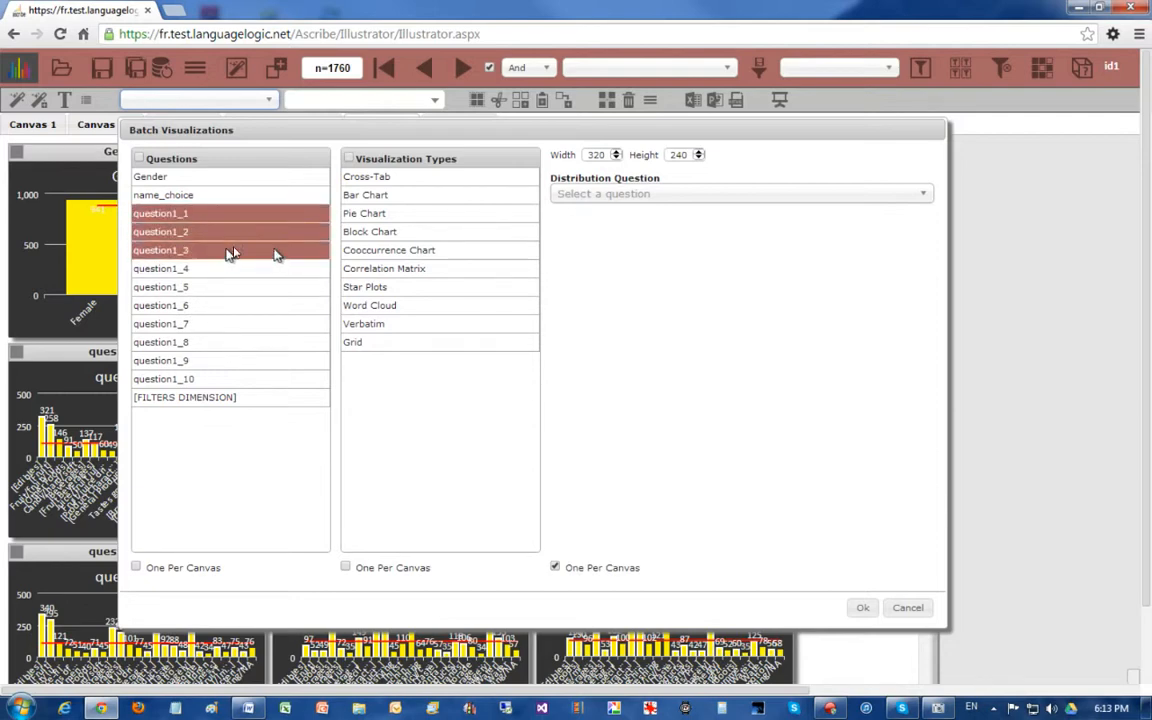
{"action": "left_click", "coordinate": [419, 183]}
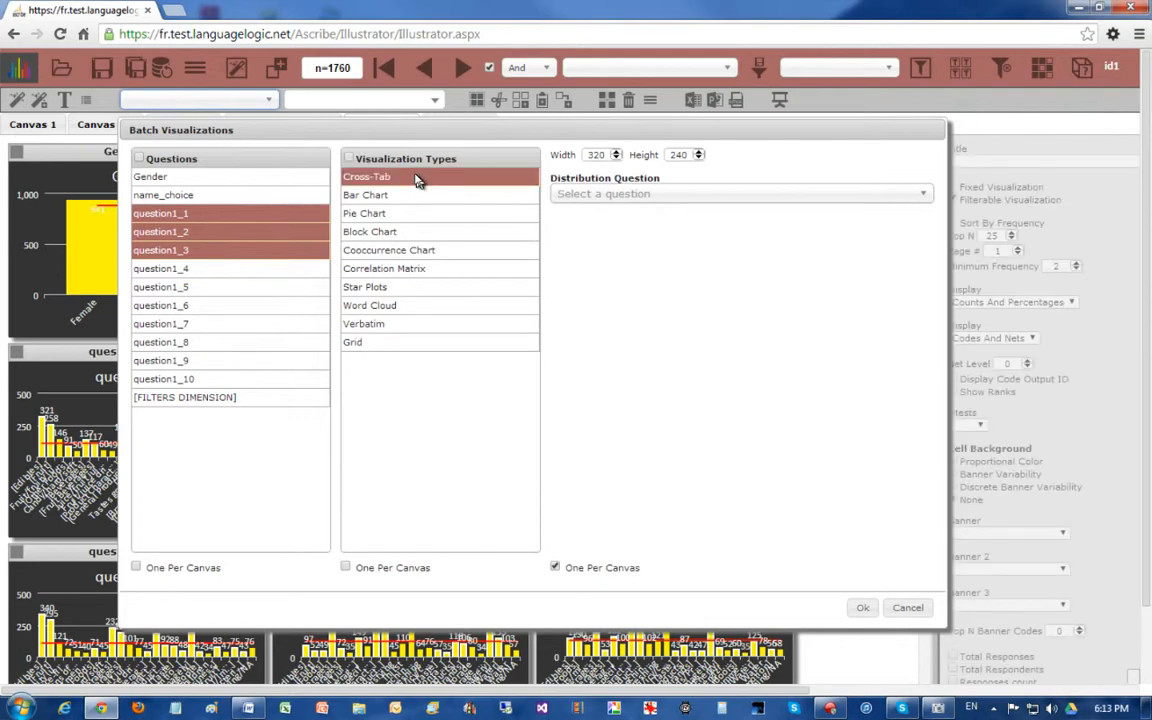
{"action": "left_click_drag", "start_coordinate": [787, 125], "coordinate": [752, 127]}
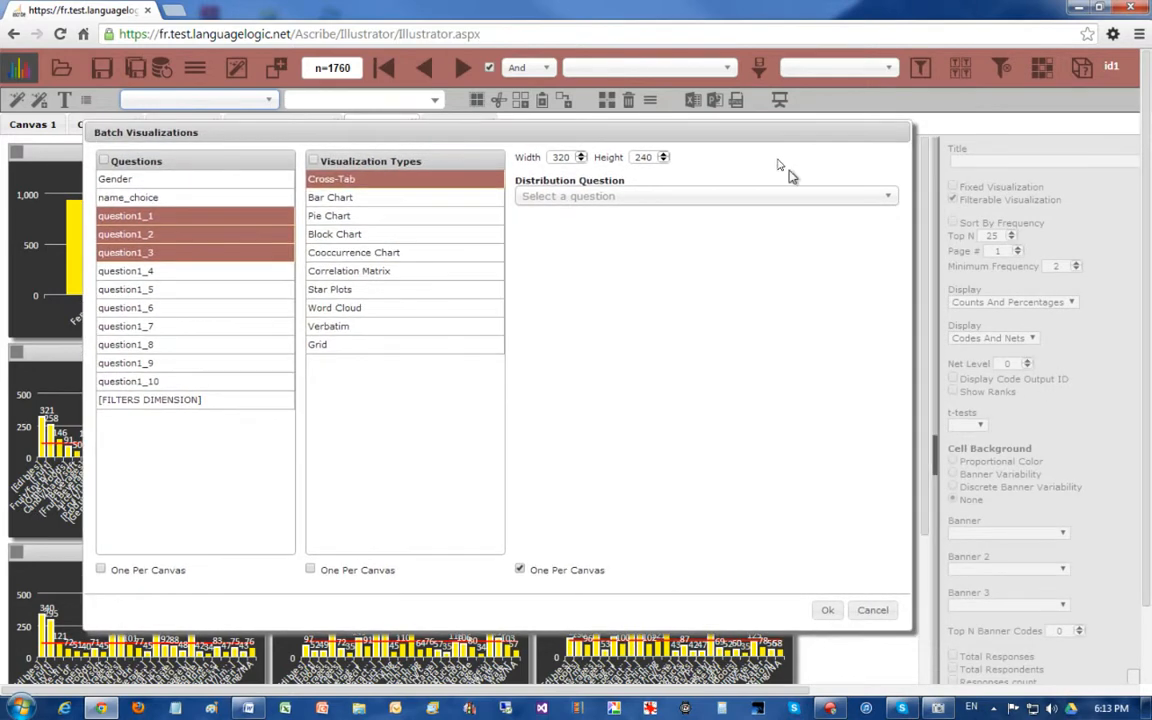
{"action": "left_click", "coordinate": [1060, 532]}
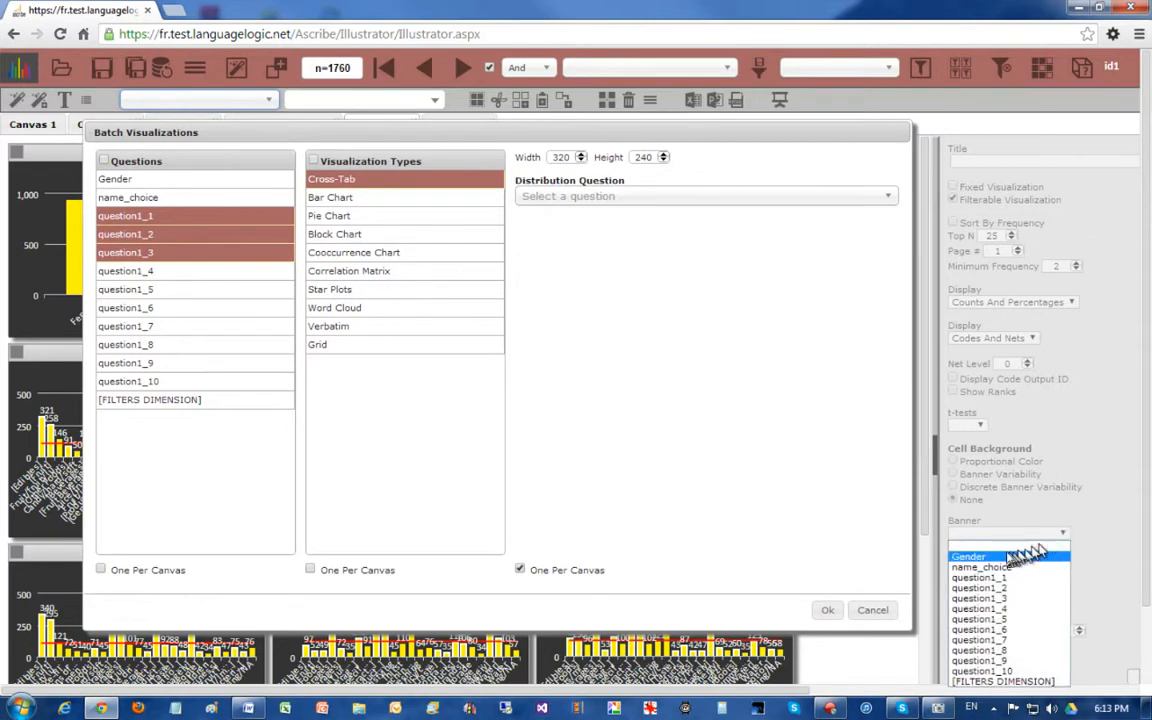
{"action": "left_click", "coordinate": [1030, 556]}
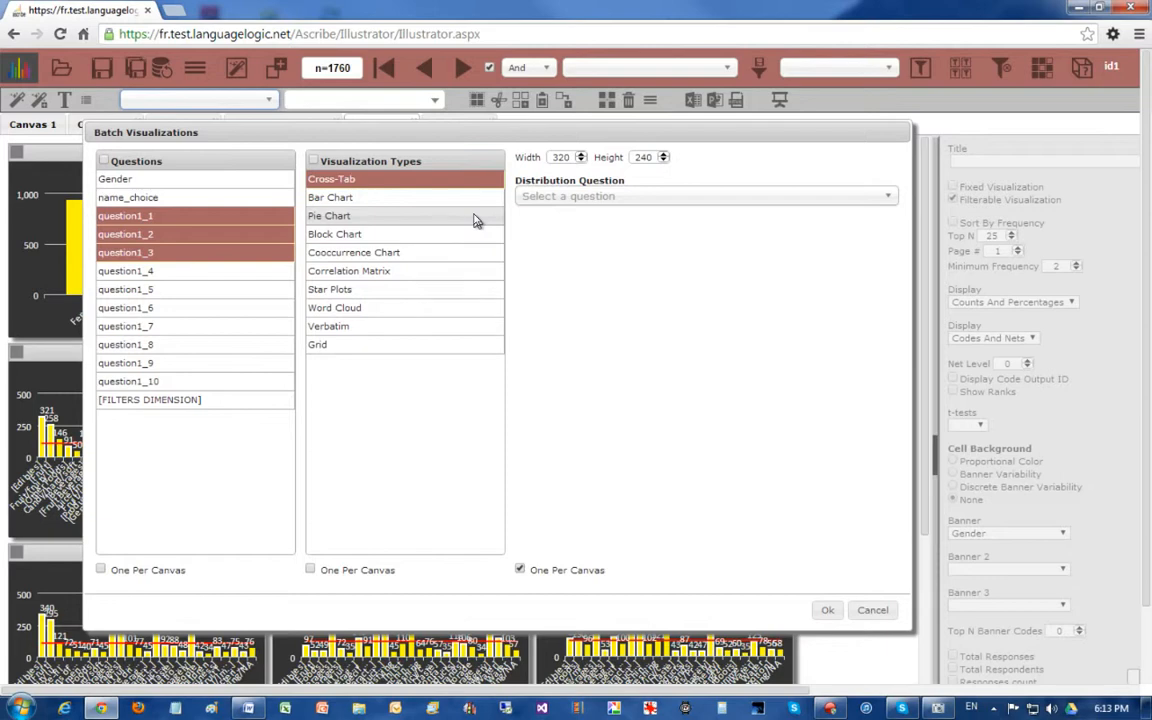
{"action": "left_click", "coordinate": [1060, 534]}
{"action": "left_click", "coordinate": [1020, 567]}
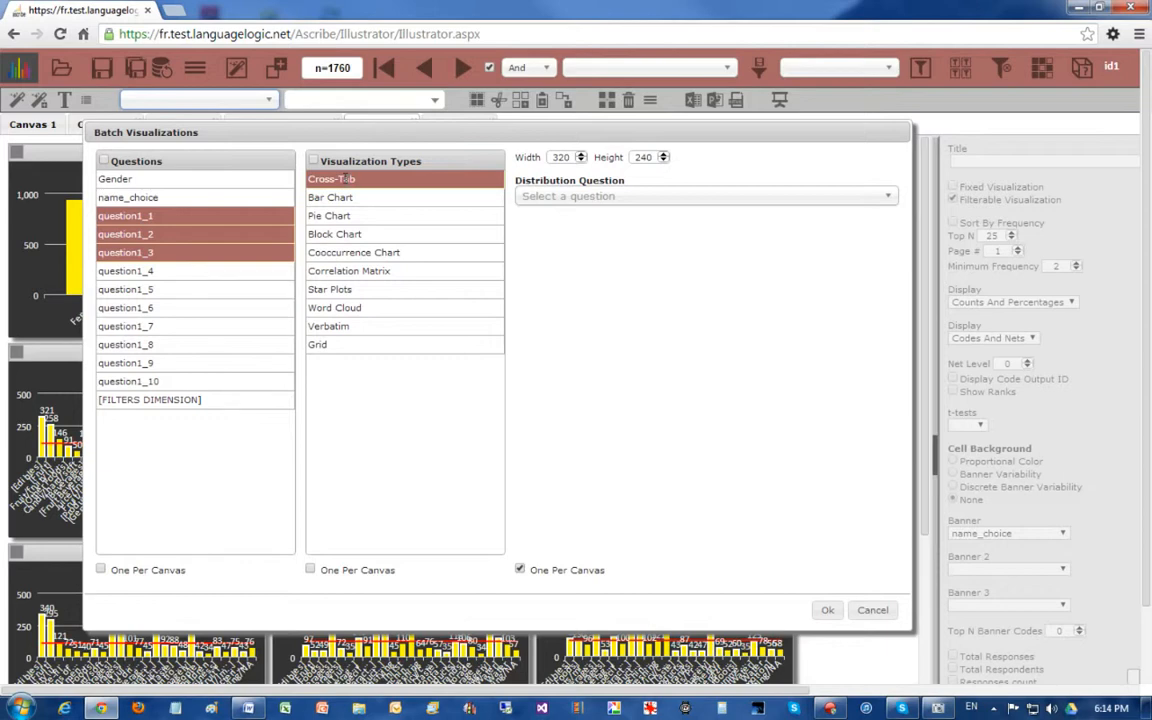
Distribute the cross-tab batch by Gender for Female and Male, one per canvas, and generate it
{"action": "left_click", "coordinate": [885, 198]}
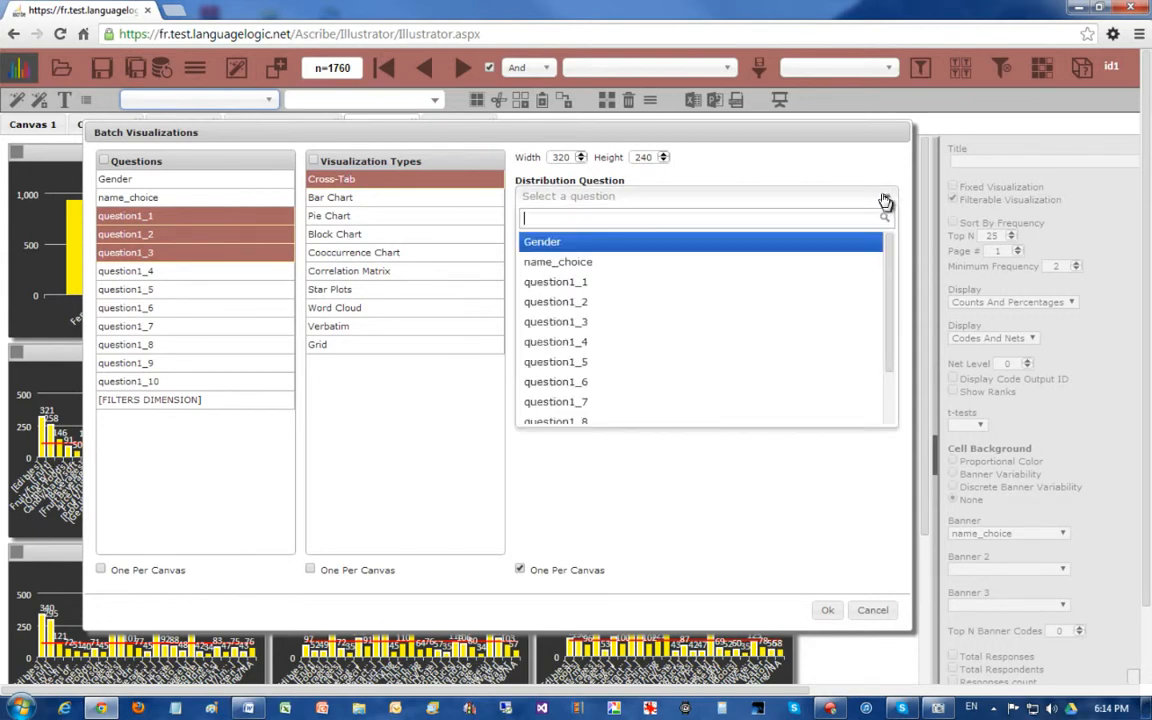
{"action": "left_click", "coordinate": [582, 243]}
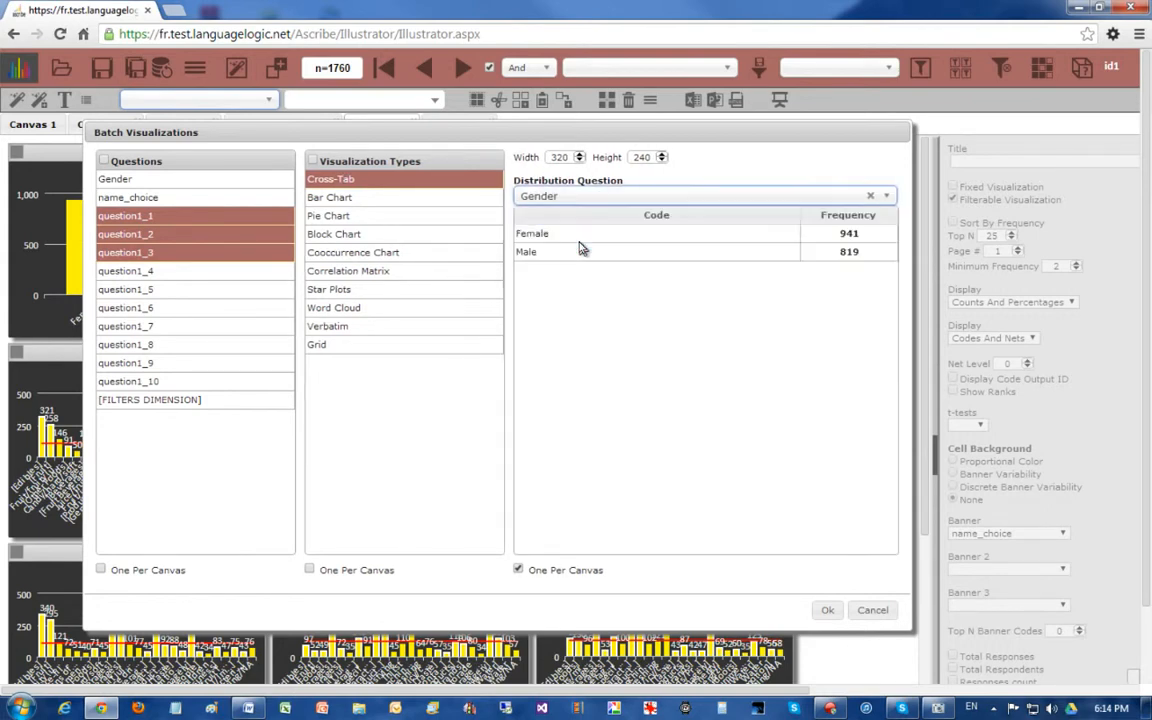
{"action": "left_click", "coordinate": [583, 236]}
{"action": "left_click", "coordinate": [583, 251]}
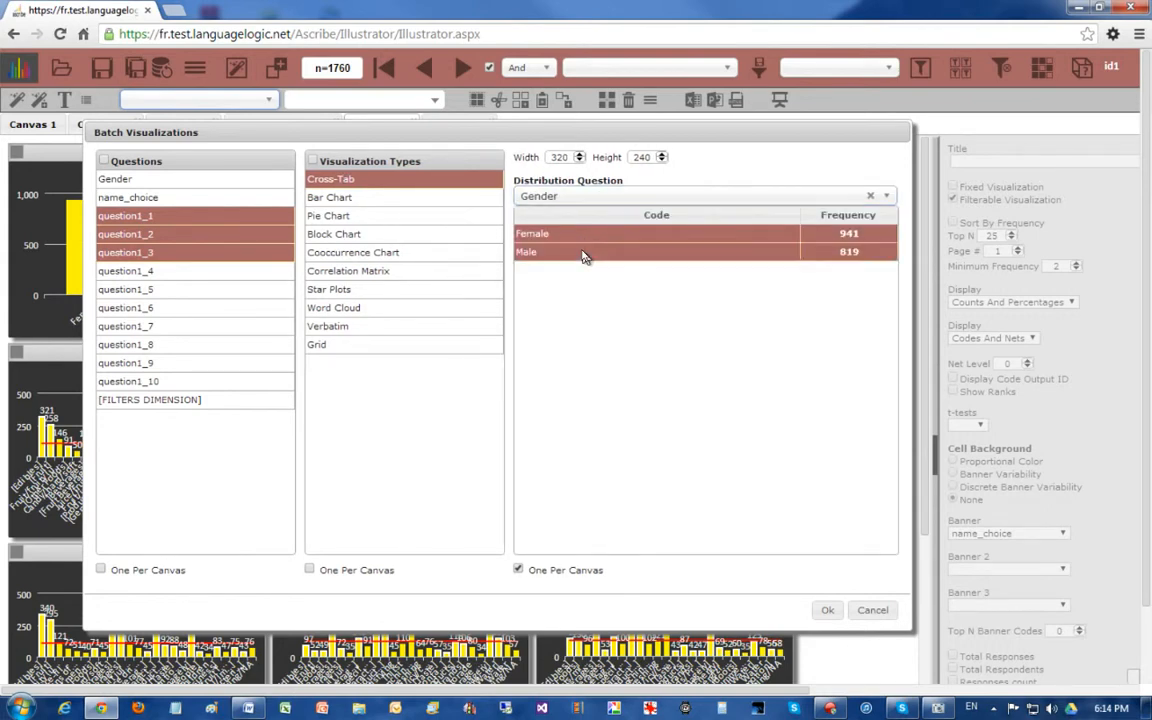
{"action": "left_click", "coordinate": [825, 612]}
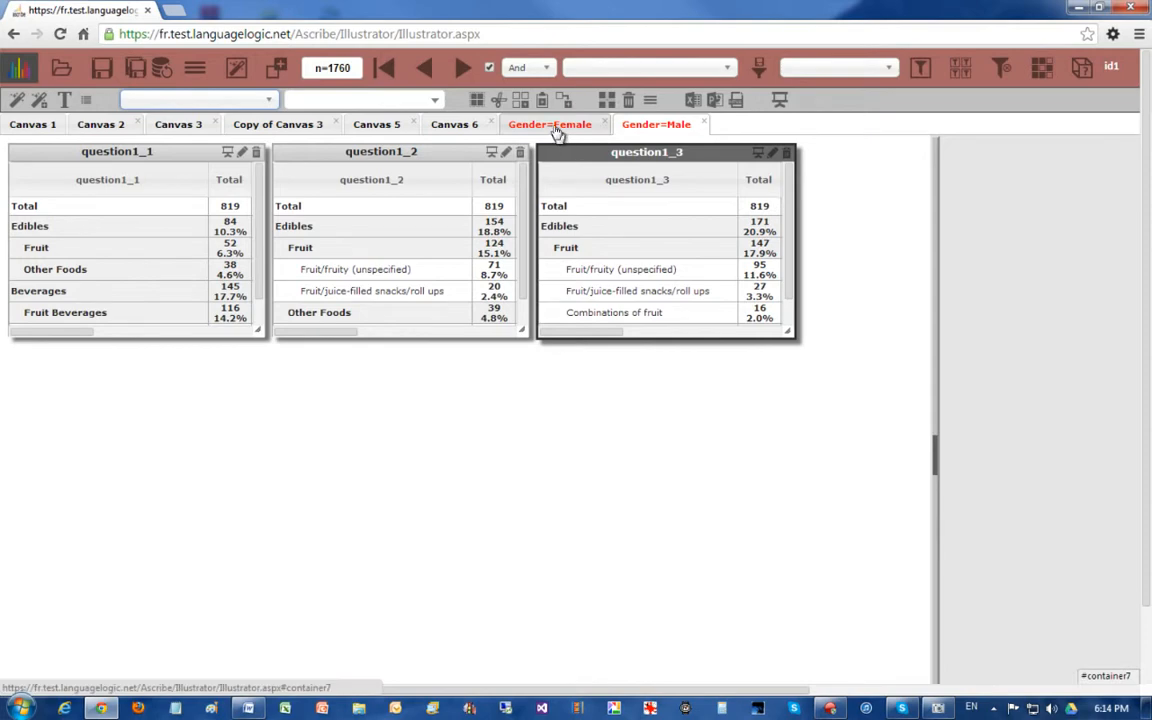
Review the question1_1, question1_2 and question1_3 cross-tabs on the Gender=Female canvas across their brand columns, and return to Gender=Male
{"action": "left_click", "coordinate": [556, 130]}
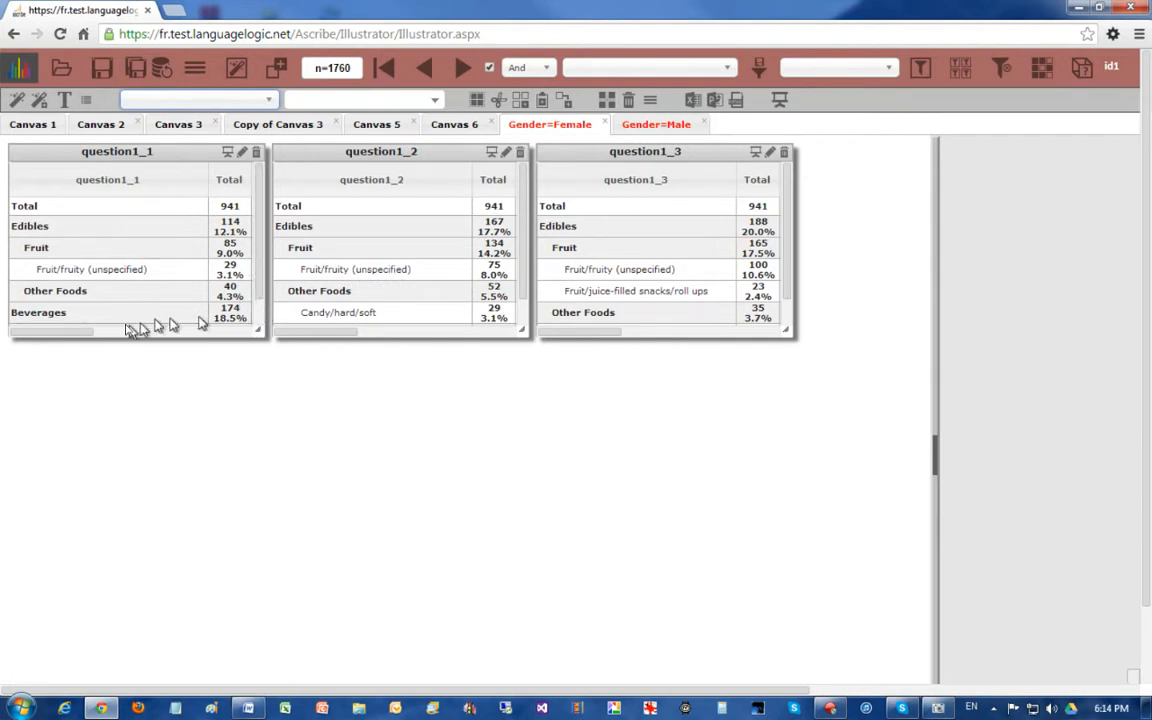
{"action": "left_click_drag", "start_coordinate": [77, 333], "coordinate": [165, 339]}
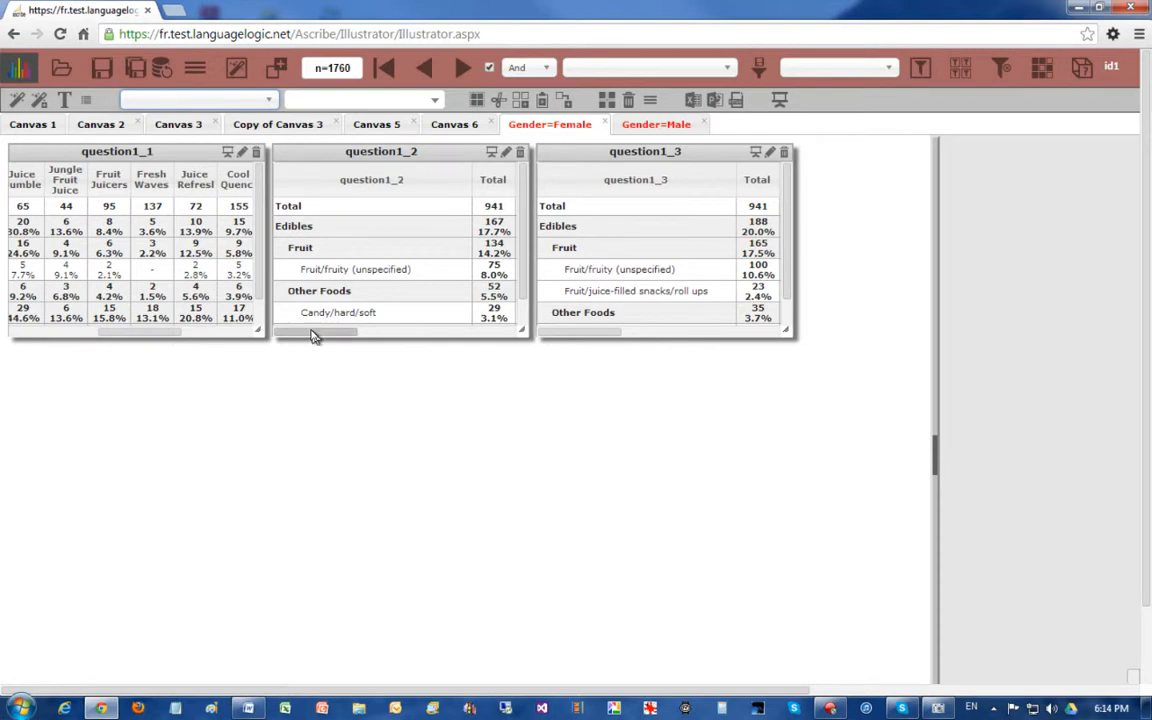
{"action": "left_click_drag", "start_coordinate": [313, 336], "coordinate": [422, 336]}
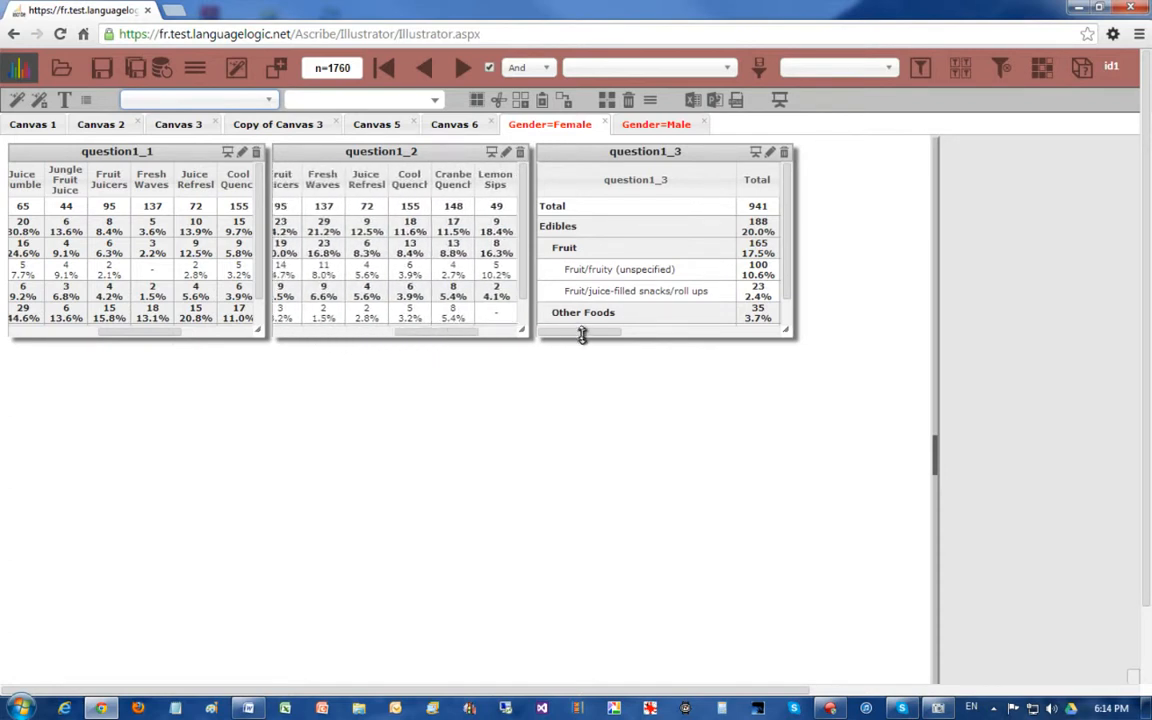
{"action": "left_click", "coordinate": [582, 334]}
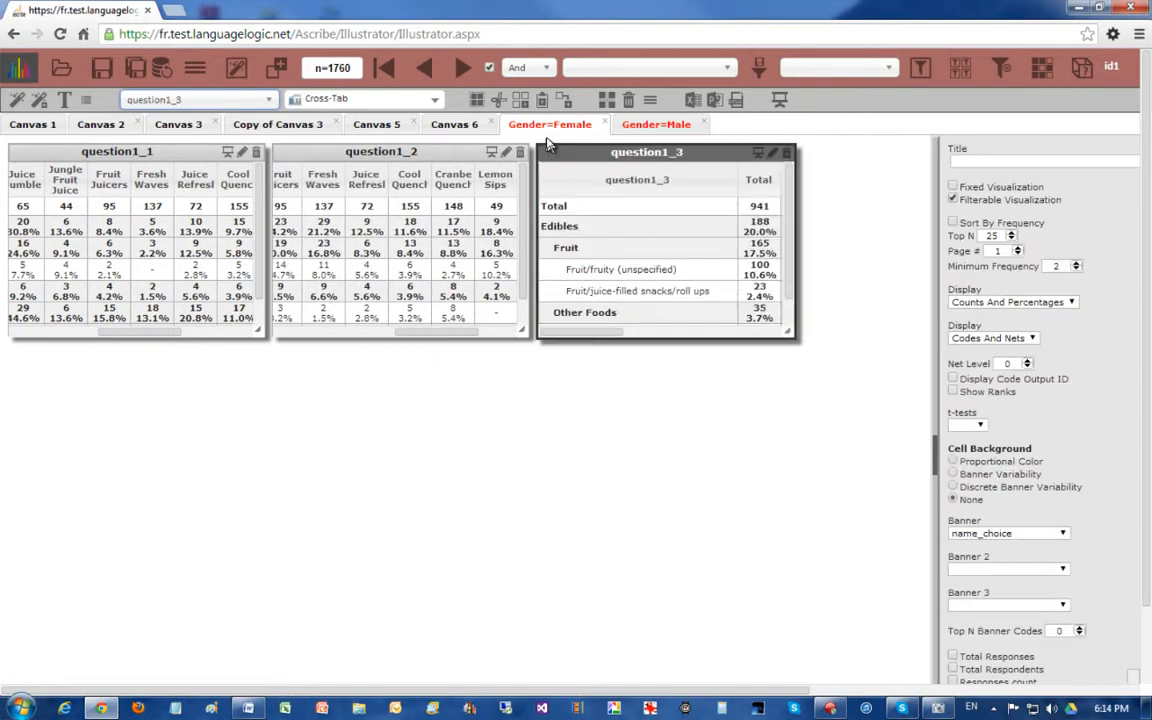
{"action": "left_click", "coordinate": [640, 125]}
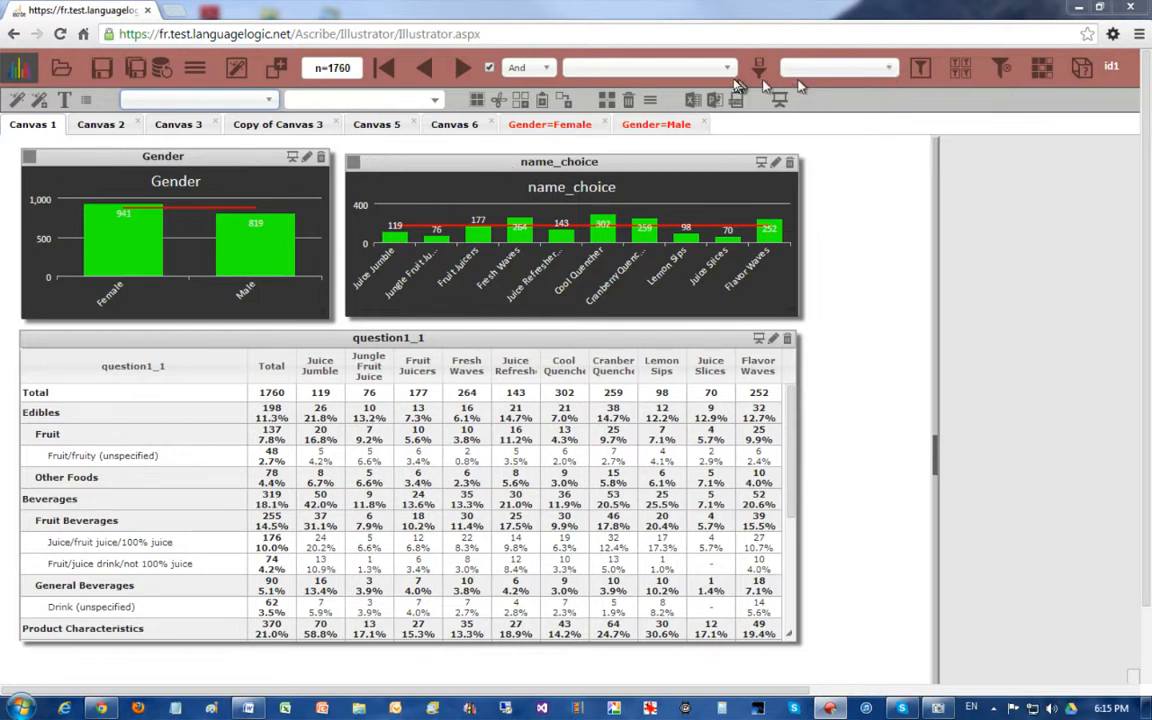
Check the list of saved filters from Canvas 1 without applying one, and save the illustration
{"action": "left_click", "coordinate": [893, 72]}
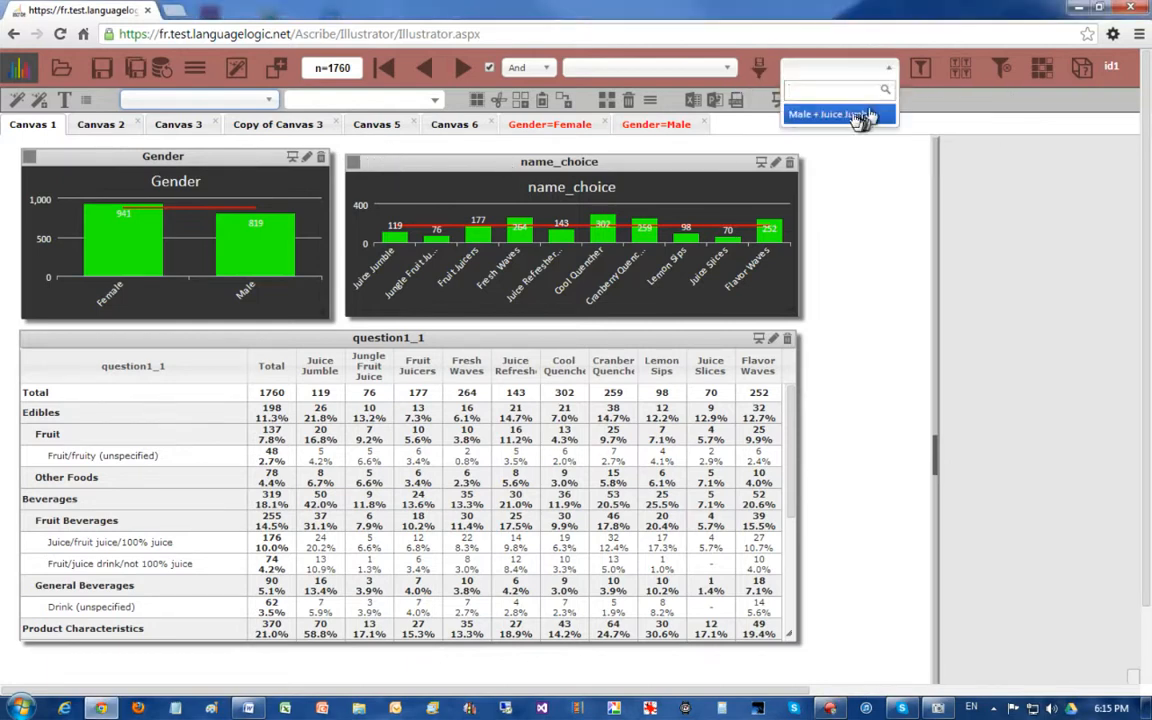
{"action": "left_click", "coordinate": [853, 172]}
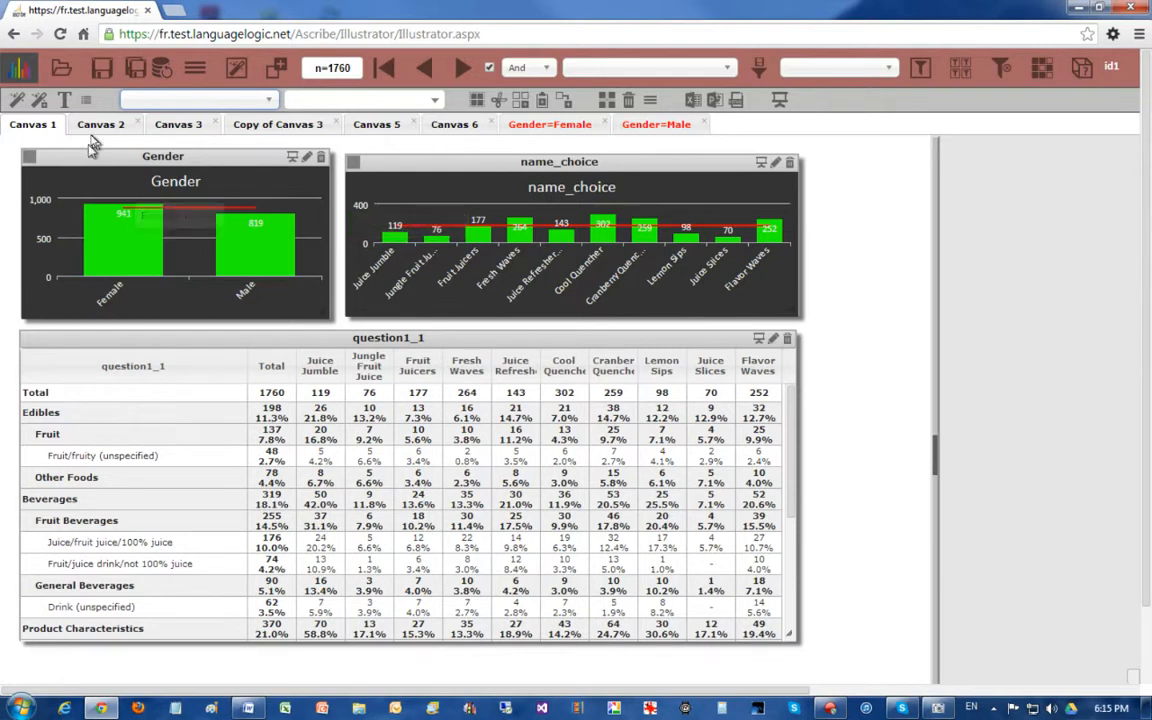
{"action": "left_click", "coordinate": [103, 70]}
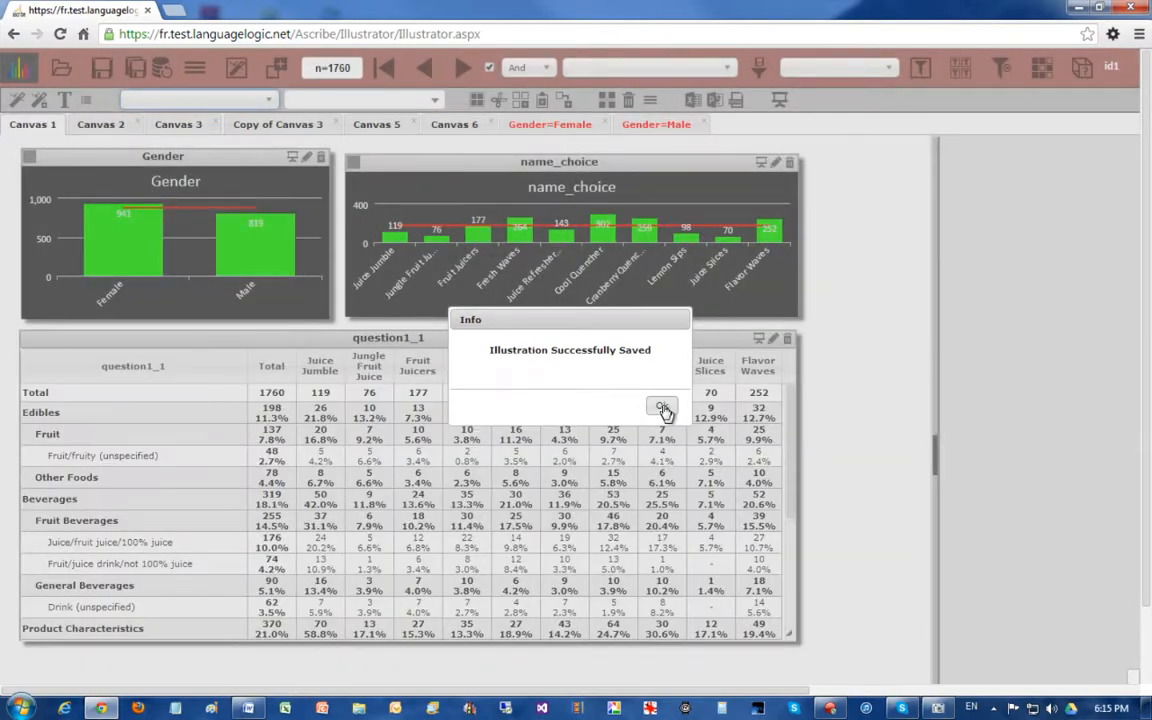
{"action": "left_click", "coordinate": [662, 408]}
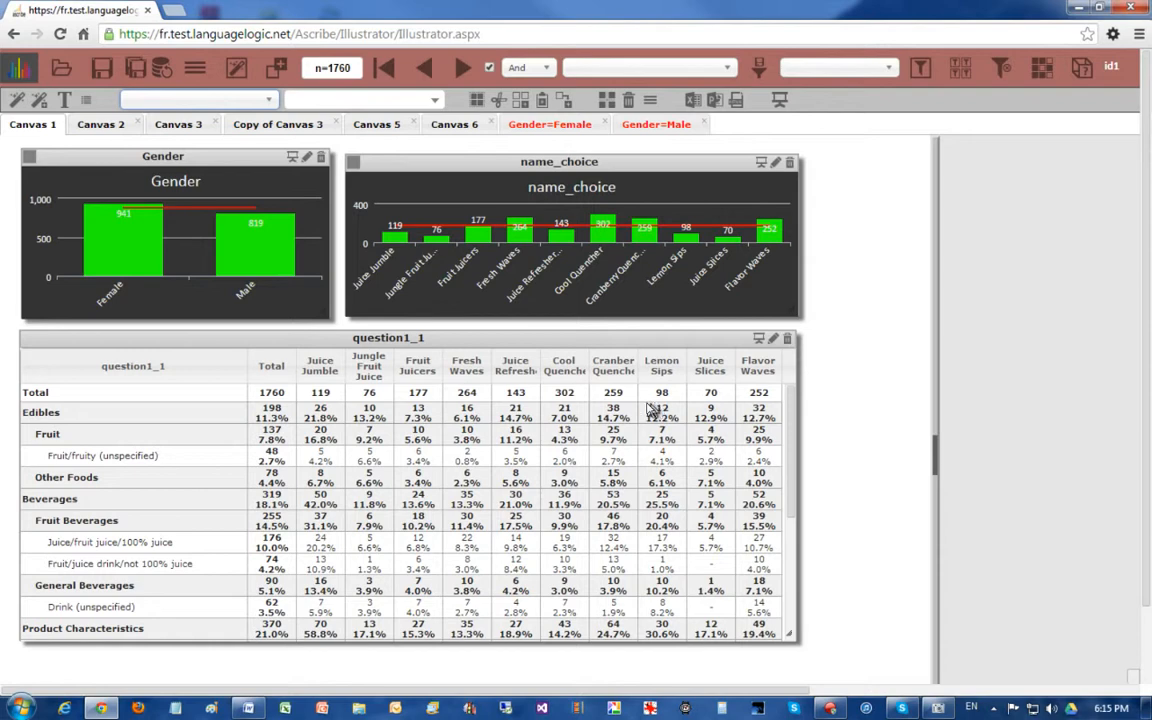
Look through the available studies and saved illustrations, and reopen the XYZ Juice Drink Study illustration id1
{"action": "mouse_move", "coordinate": [561, 250]}
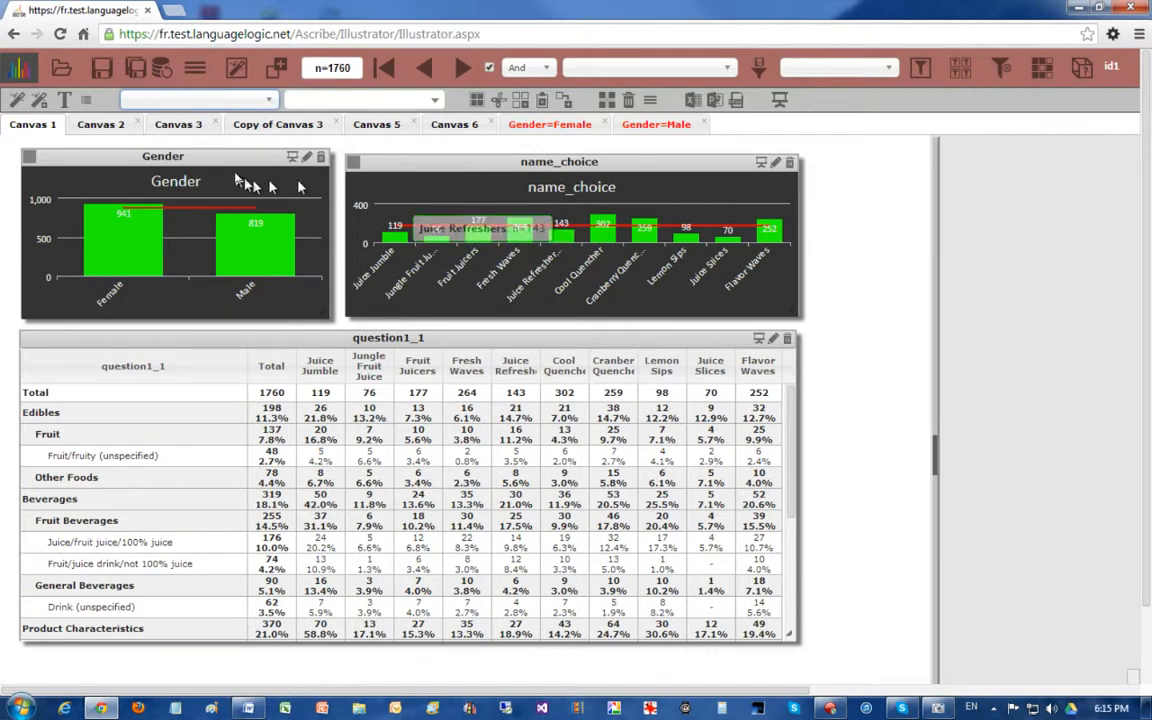
{"action": "left_click", "coordinate": [62, 72]}
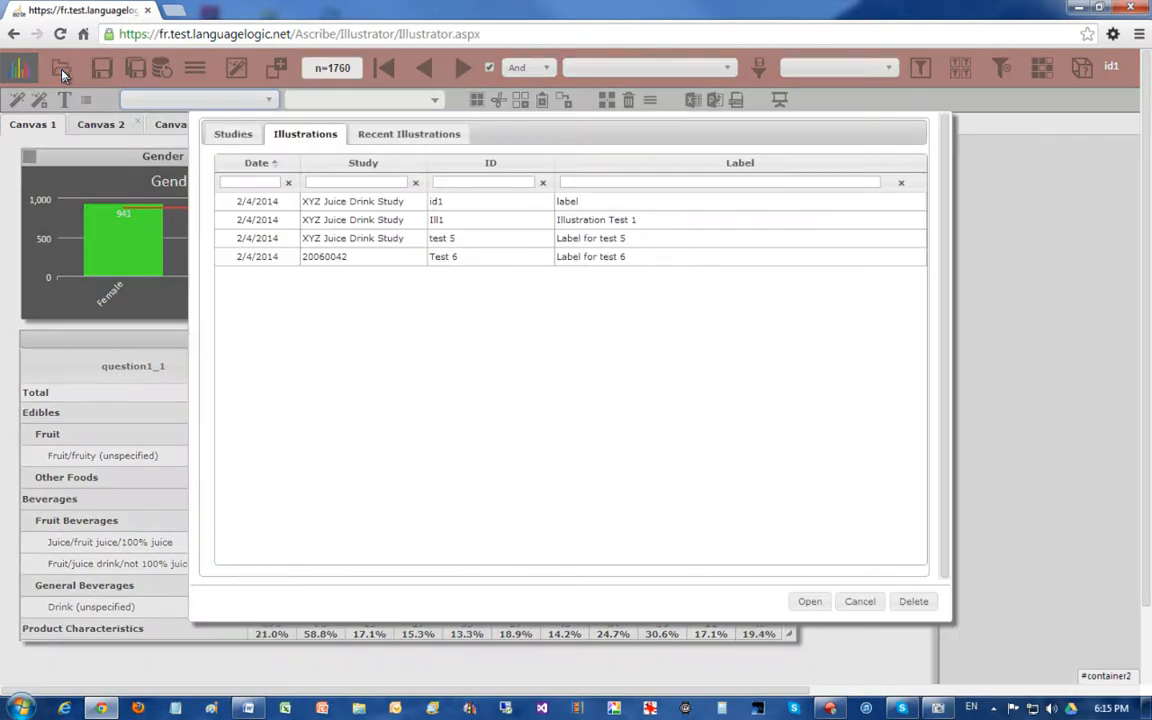
{"action": "left_click", "coordinate": [233, 134]}
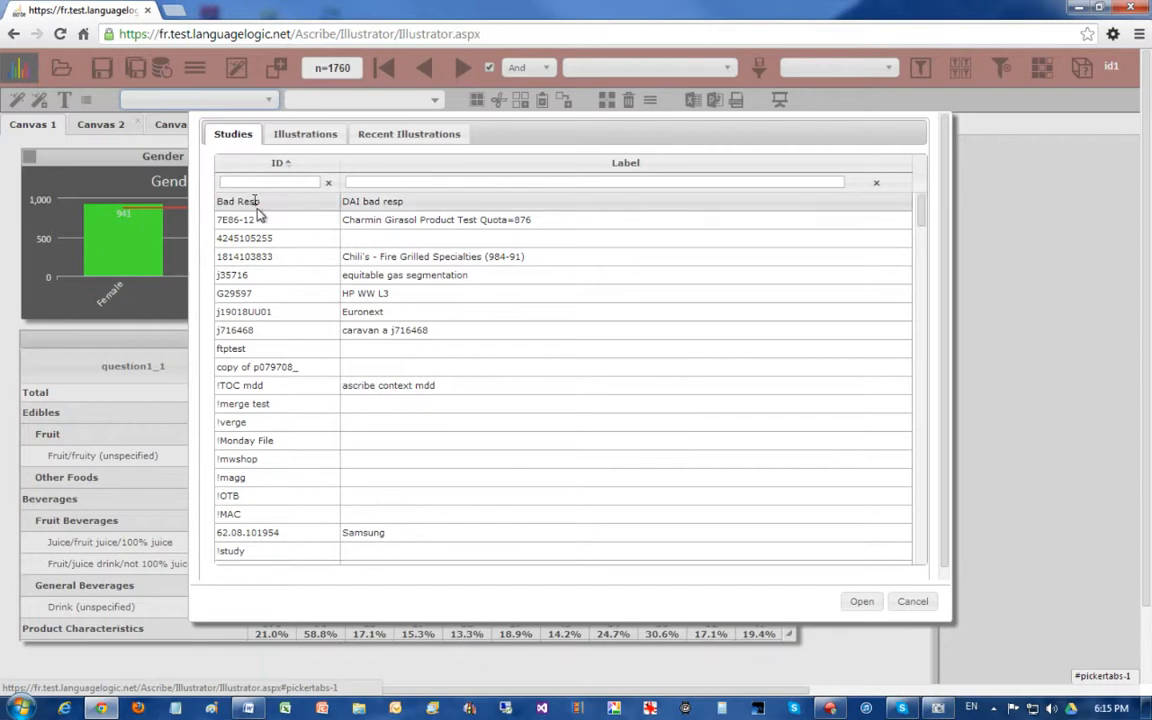
{"action": "left_click", "coordinate": [290, 140]}
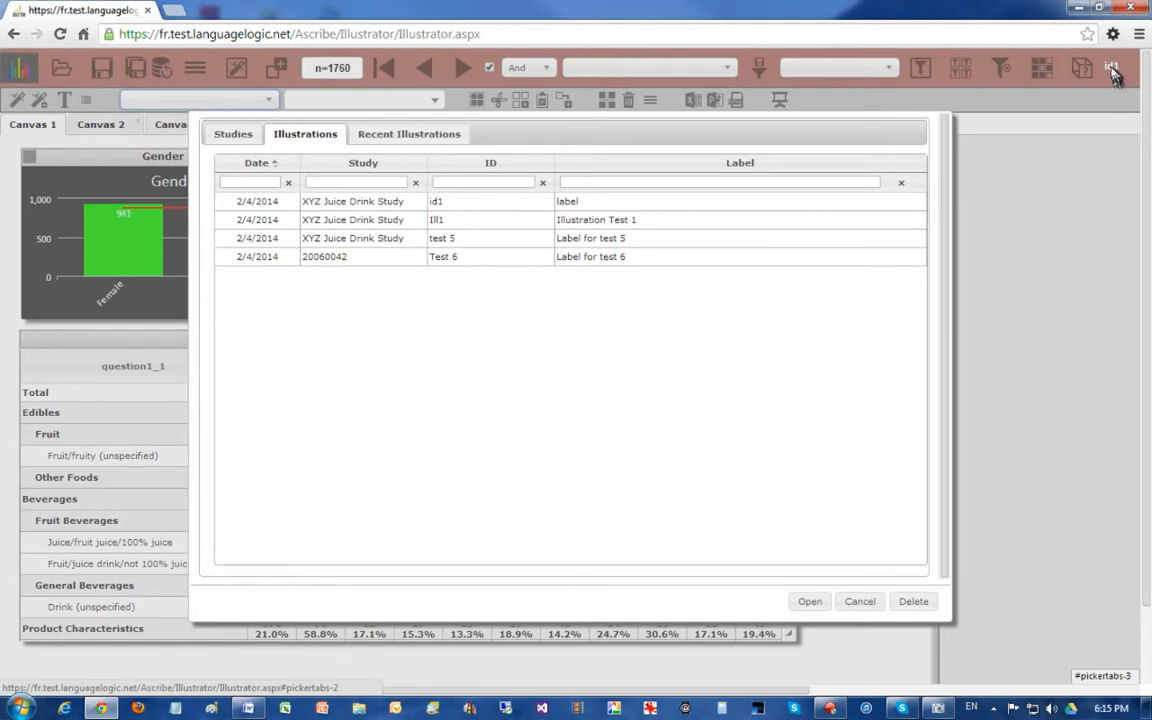
{"action": "left_click", "coordinate": [283, 203]}
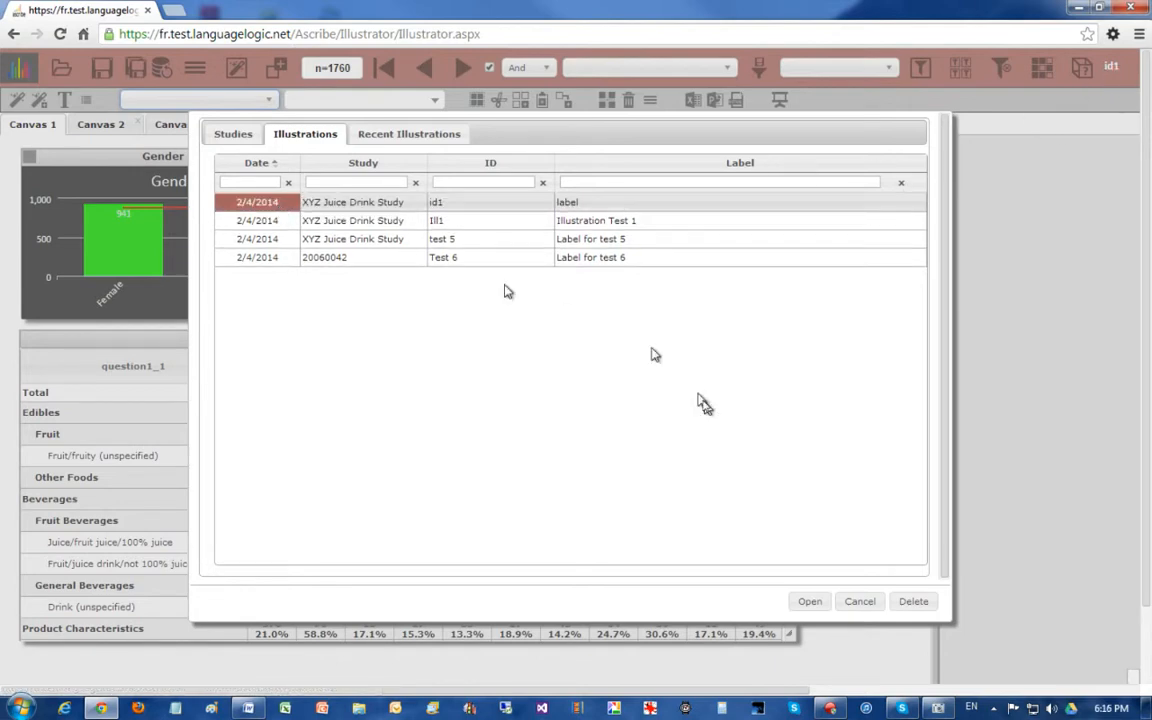
{"action": "left_click", "coordinate": [813, 602]}
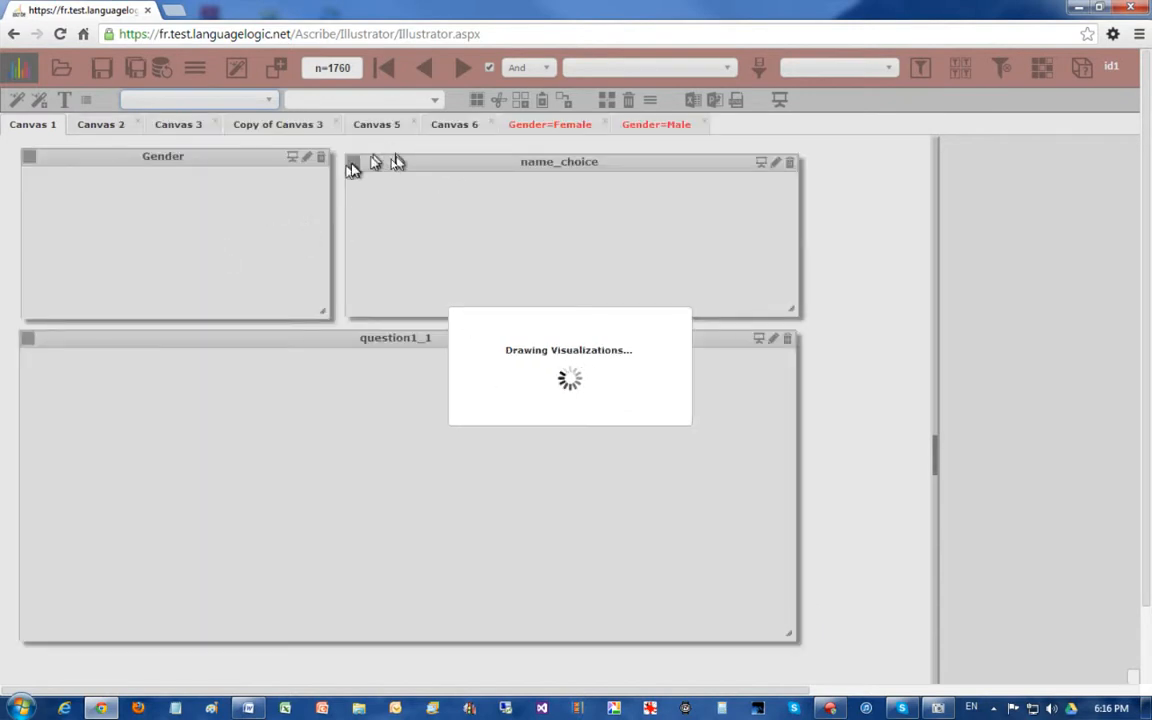
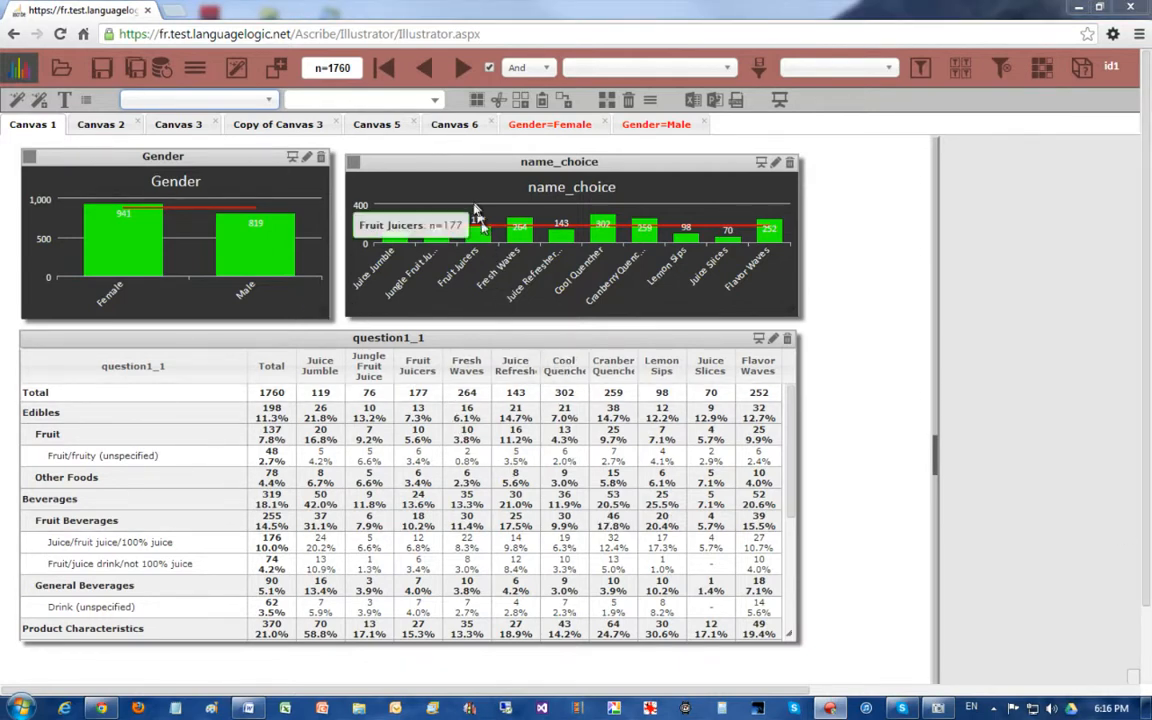
Save a copy of the illustration with ID id1copy and label "copy of illustrion id"
{"action": "left_click", "coordinate": [135, 70]}
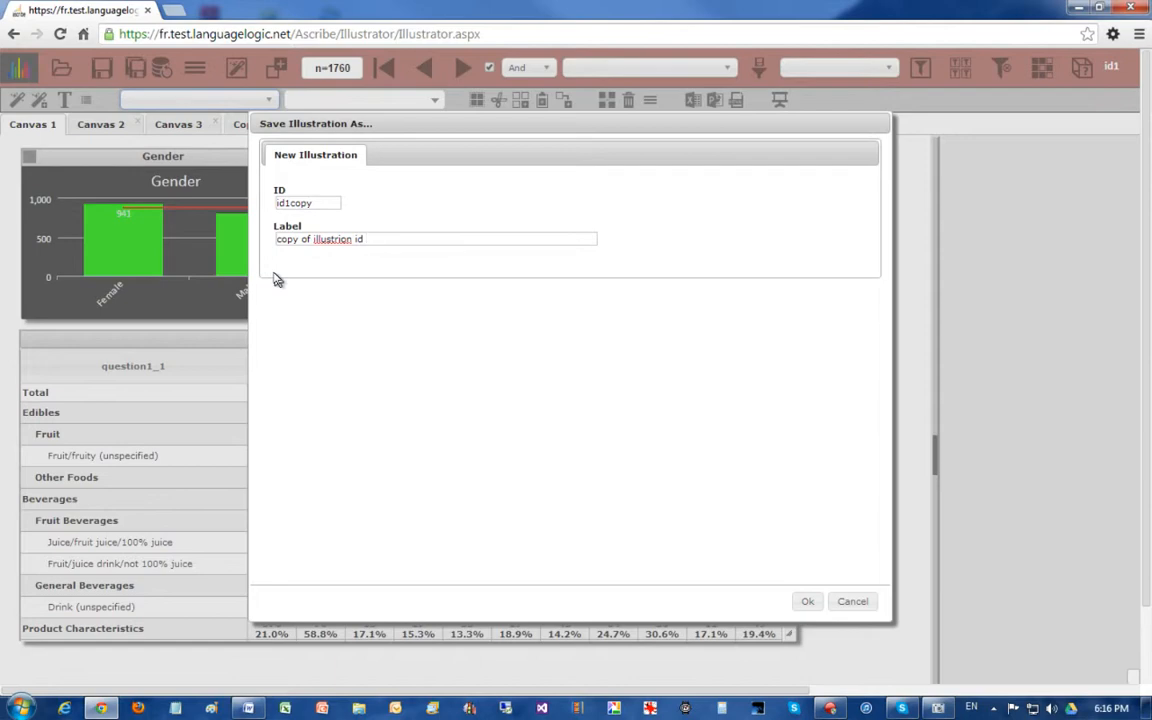
{"action": "left_click", "coordinate": [807, 601]}
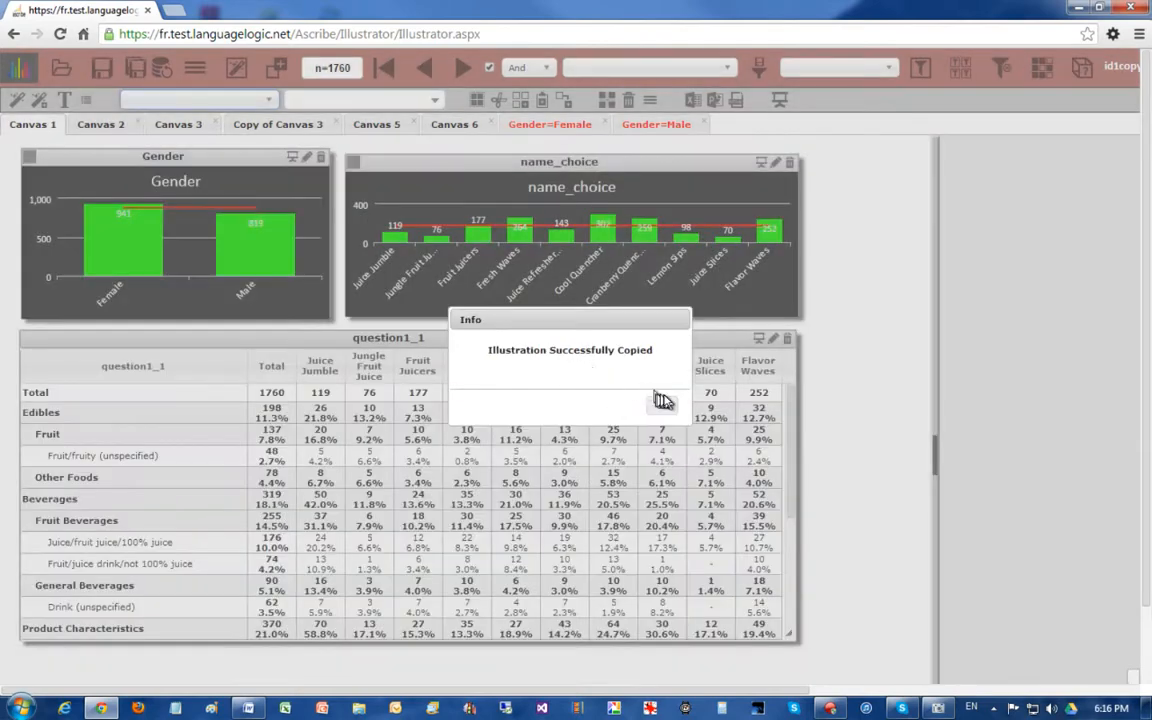
{"action": "left_click", "coordinate": [662, 404]}
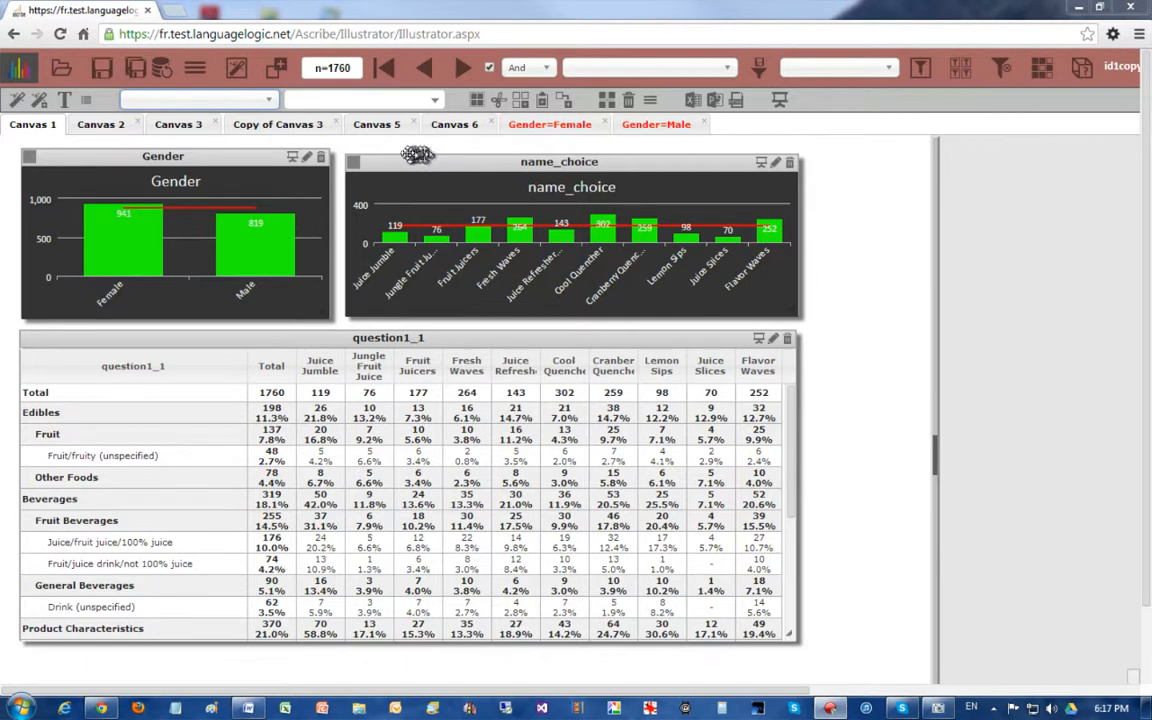
Select the Gender and name_choice bar charts together on Canvas 1
{"action": "left_click", "coordinate": [303, 339]}
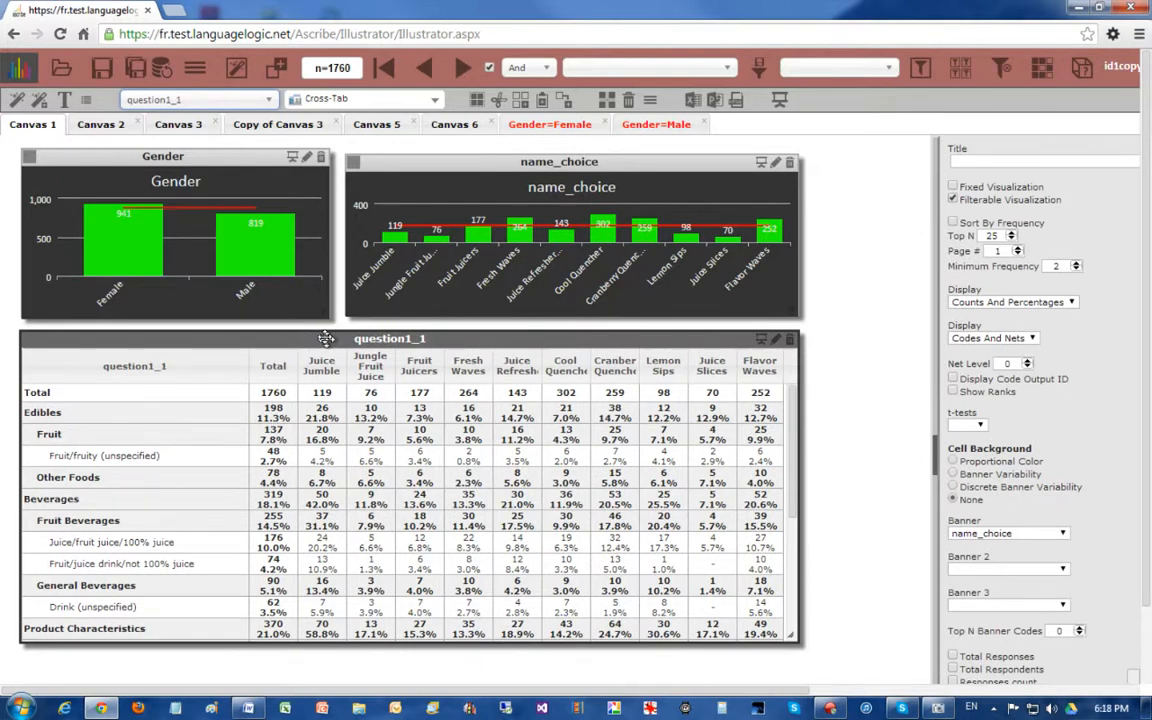
{"action": "left_click", "coordinate": [249, 160]}
{"action": "left_click", "coordinate": [448, 162]}
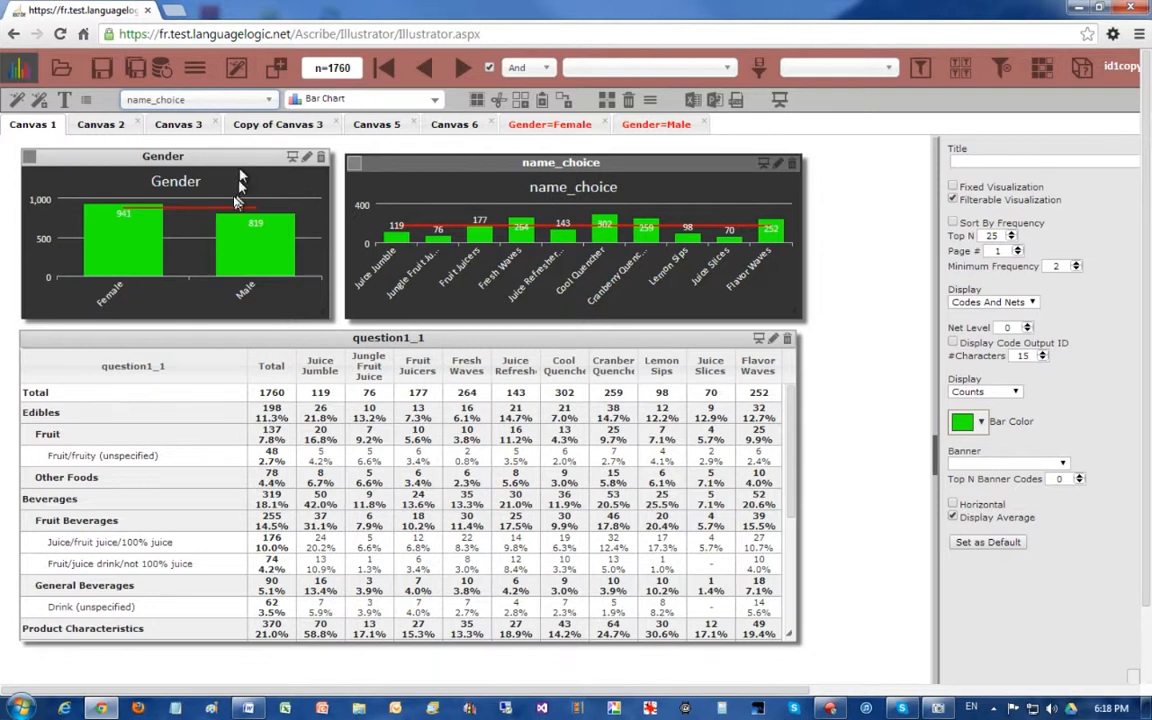
{"action": "mouse_move", "coordinate": [243, 241]}
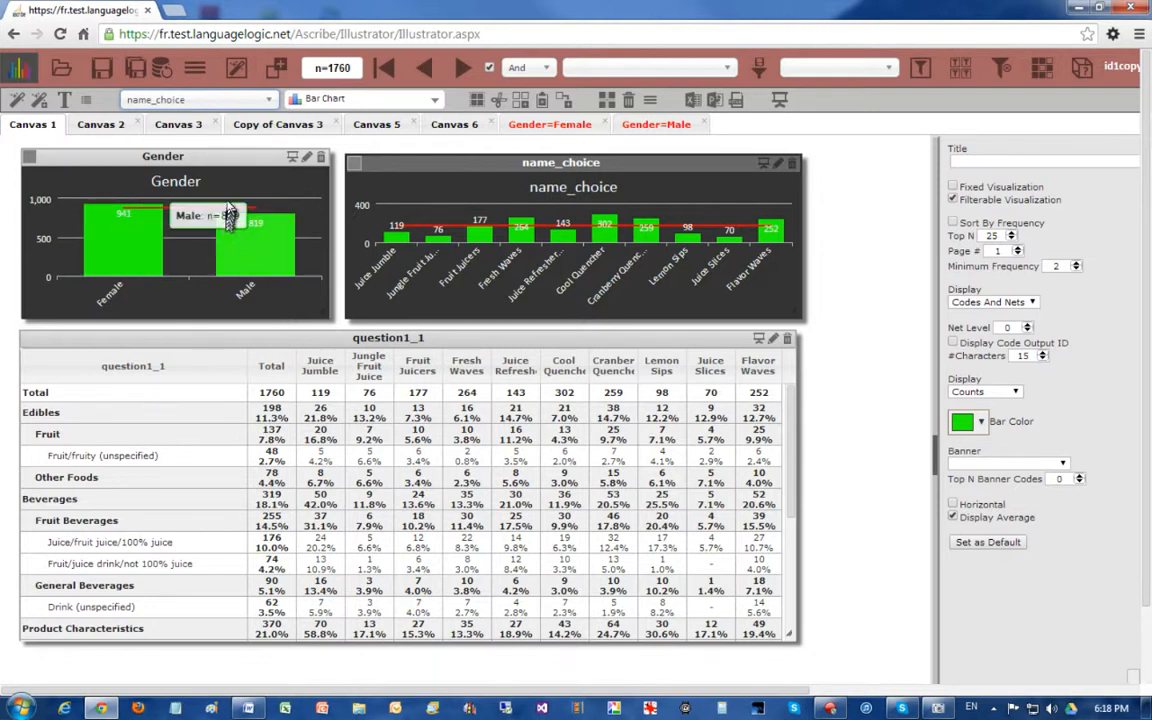
{"action": "left_click", "coordinate": [220, 157]}
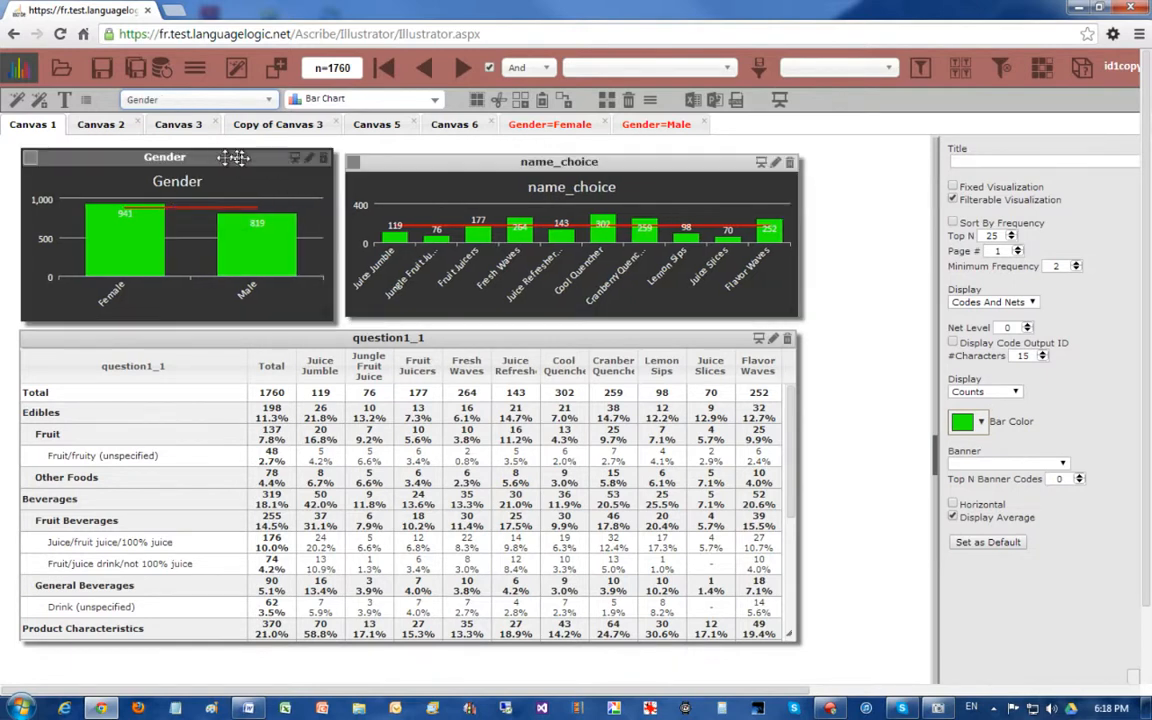
{"action": "left_click_drag", "start_coordinate": [401, 163], "coordinate": [402, 164]}
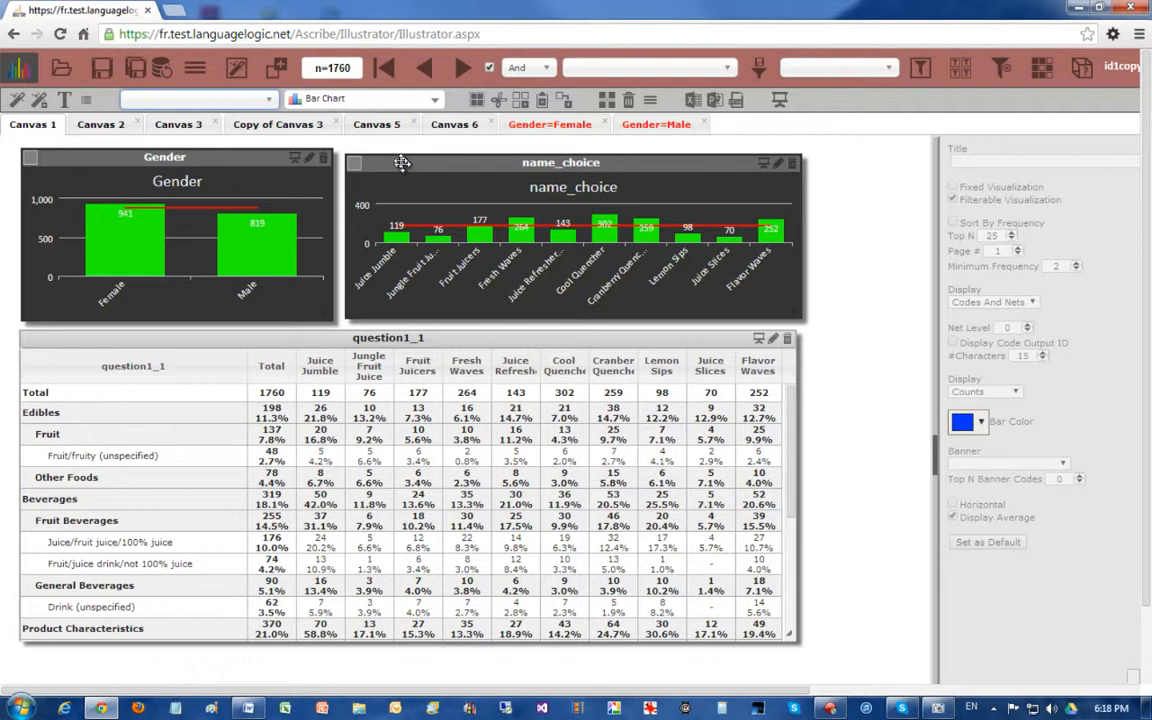
Export the two selected bar charts to PowerPoint, check the downloaded presentation and close it
{"action": "left_click", "coordinate": [715, 101]}
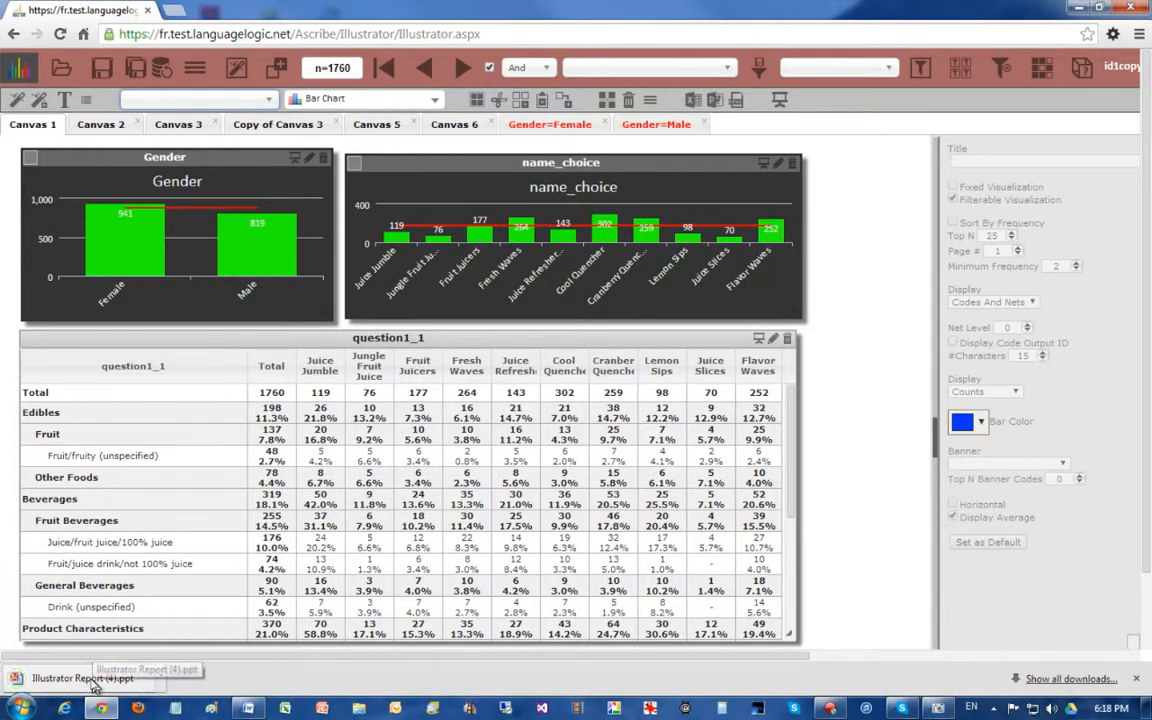
{"action": "left_click", "coordinate": [90, 679]}
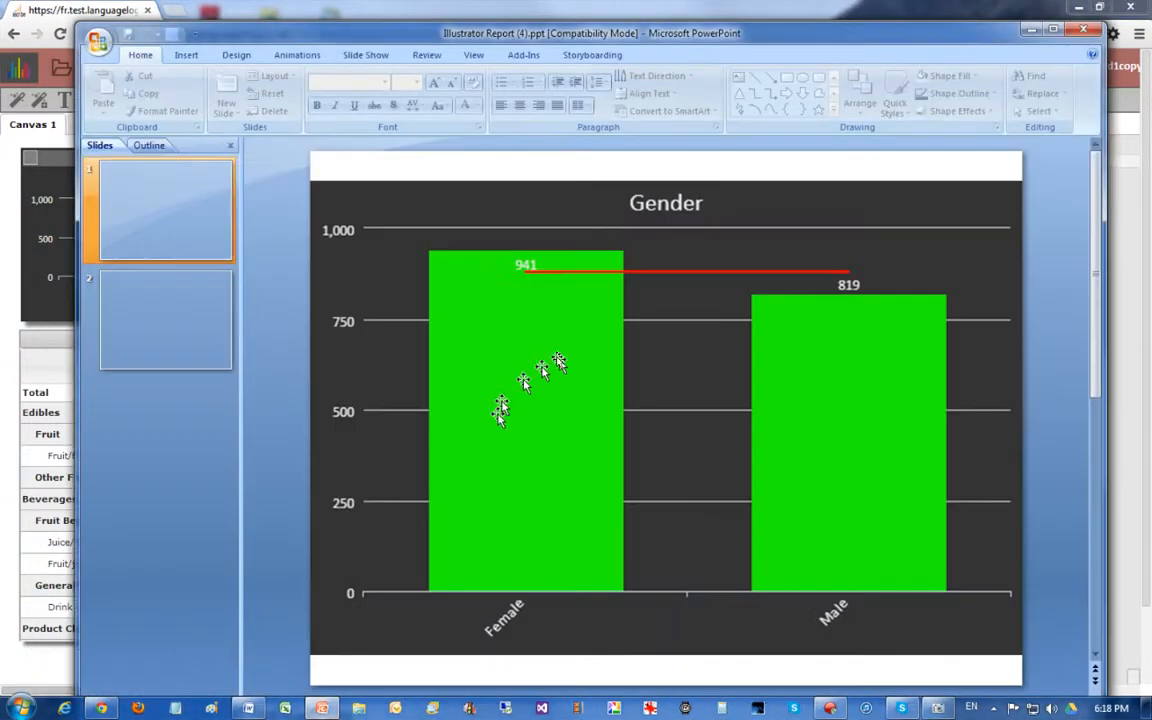
{"action": "left_click", "coordinate": [1080, 32]}
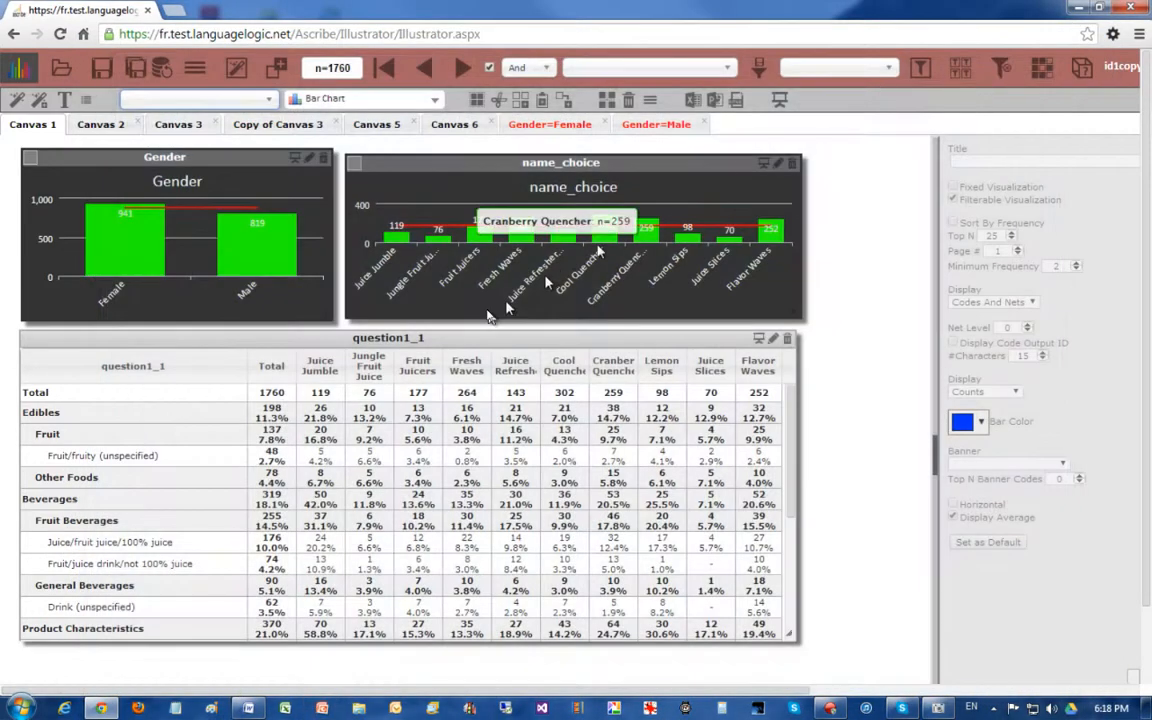
Select the question1_1, question1_2 and question1_3 cross-tabs together on the Gender=Female canvas
{"action": "left_click", "coordinate": [430, 335]}
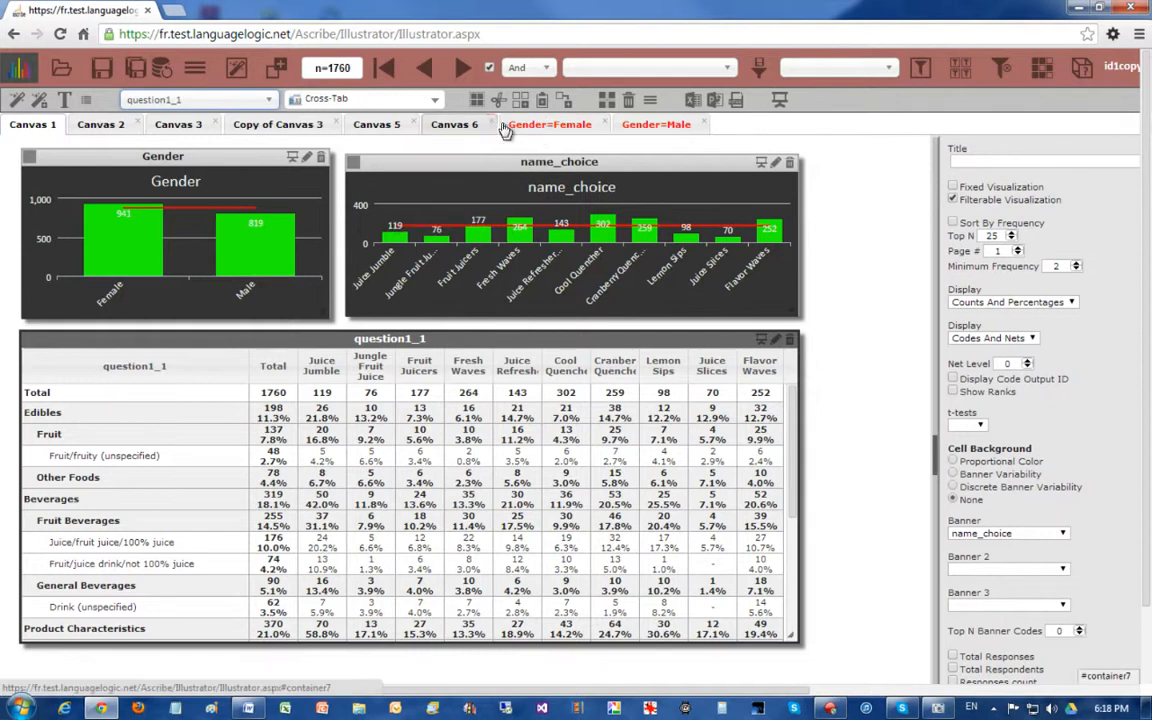
{"action": "left_click", "coordinate": [546, 126]}
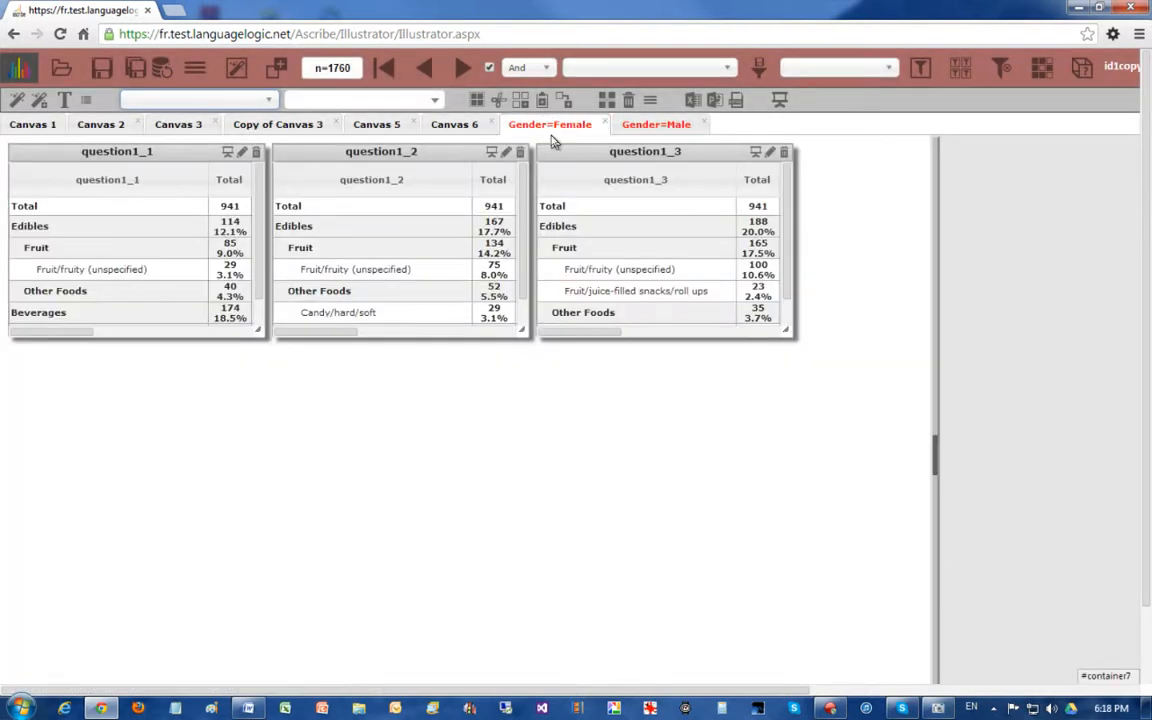
{"action": "left_click", "coordinate": [195, 152]}
{"action": "left_click", "coordinate": [300, 153], "text": "ctrl"}
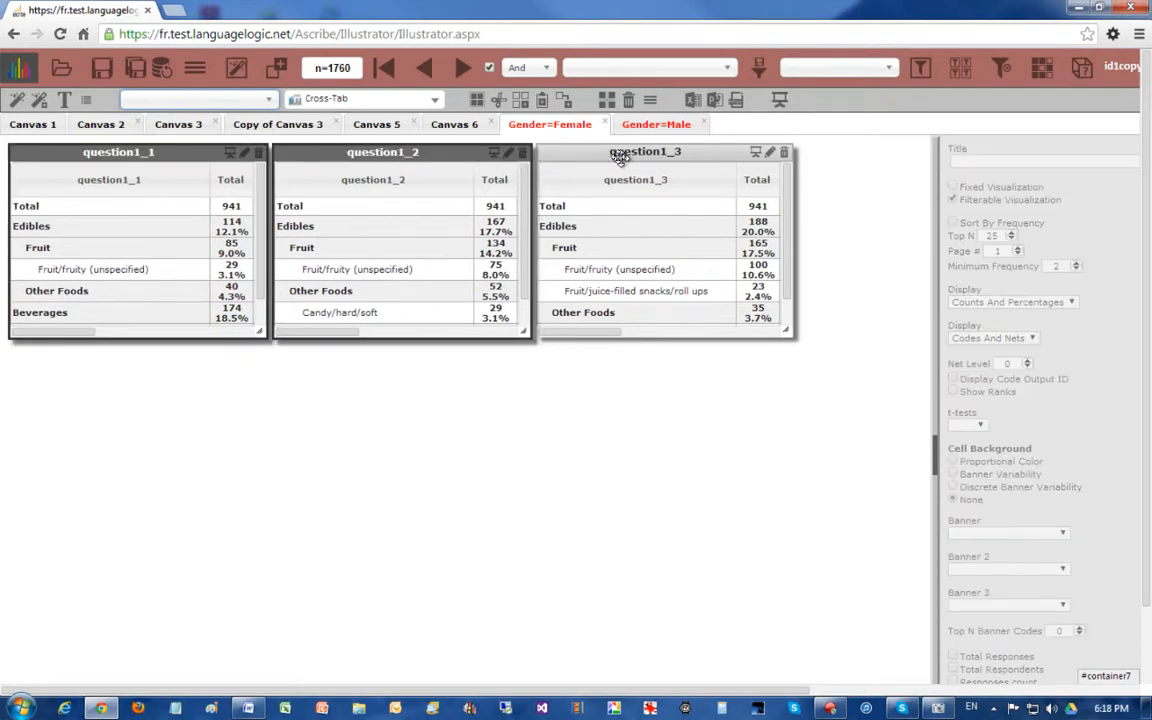
{"action": "left_click", "coordinate": [617, 154], "text": "ctrl"}
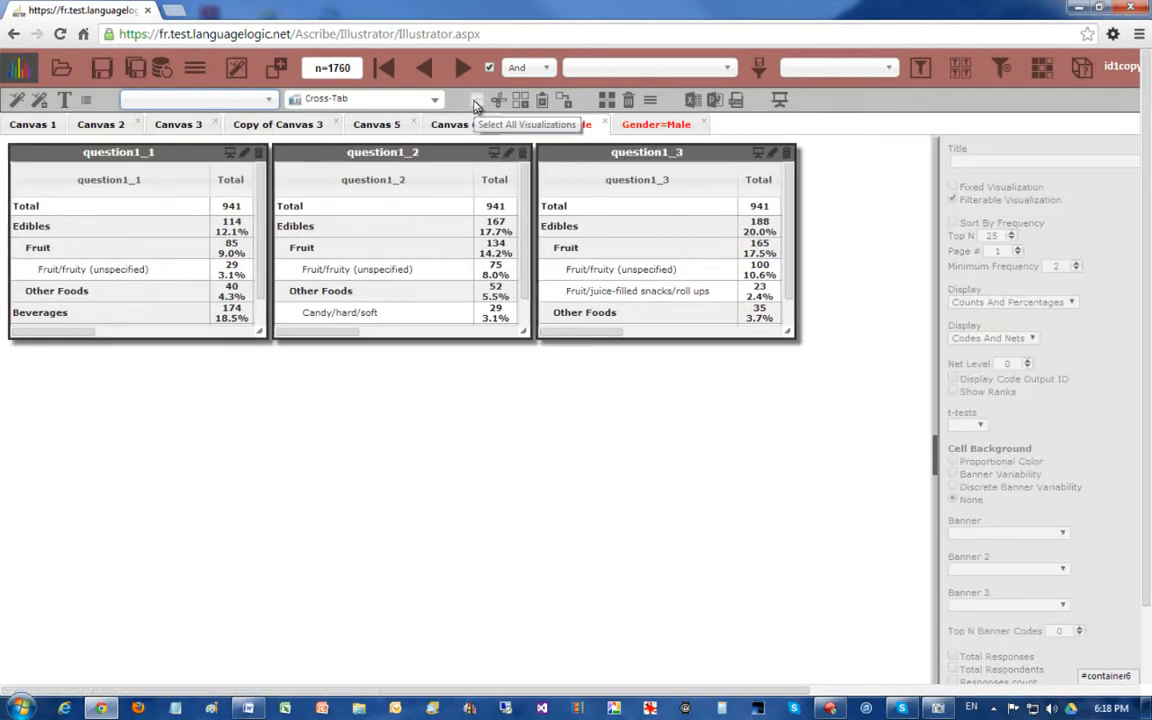
Export the three selected cross-tabs to Excel and review the question1_1, question1_2 and question1_3 sheets in the downloaded workbook
{"action": "left_click", "coordinate": [692, 101]}
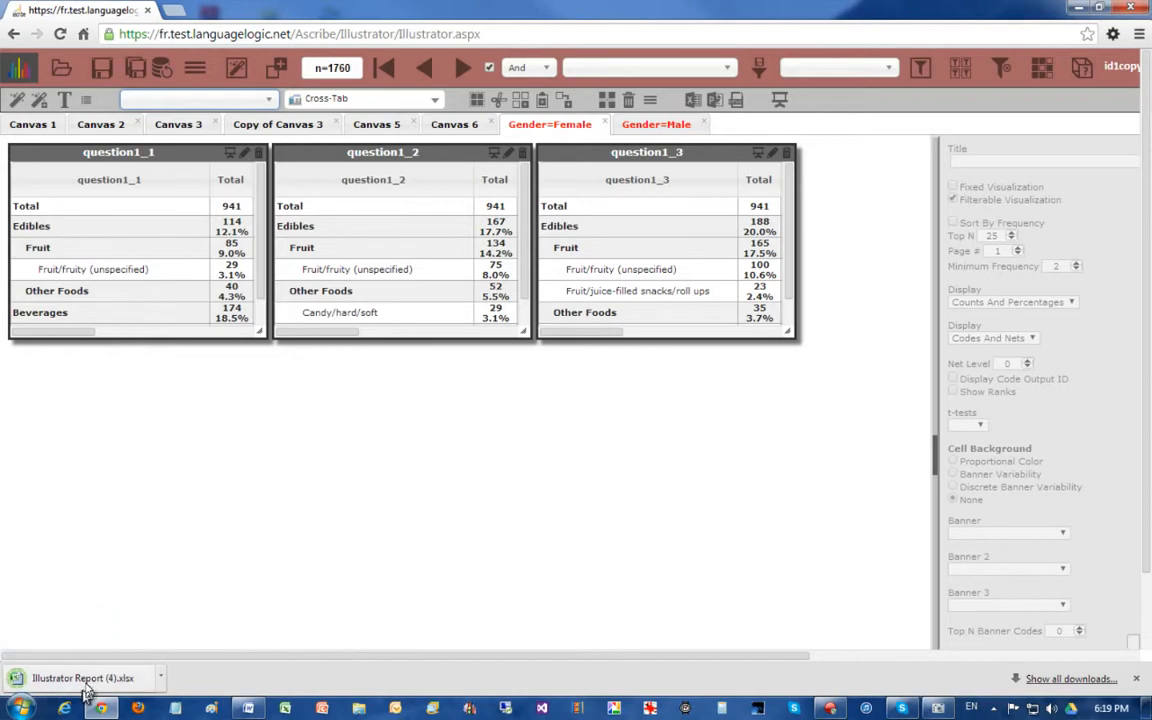
{"action": "left_click", "coordinate": [90, 685]}
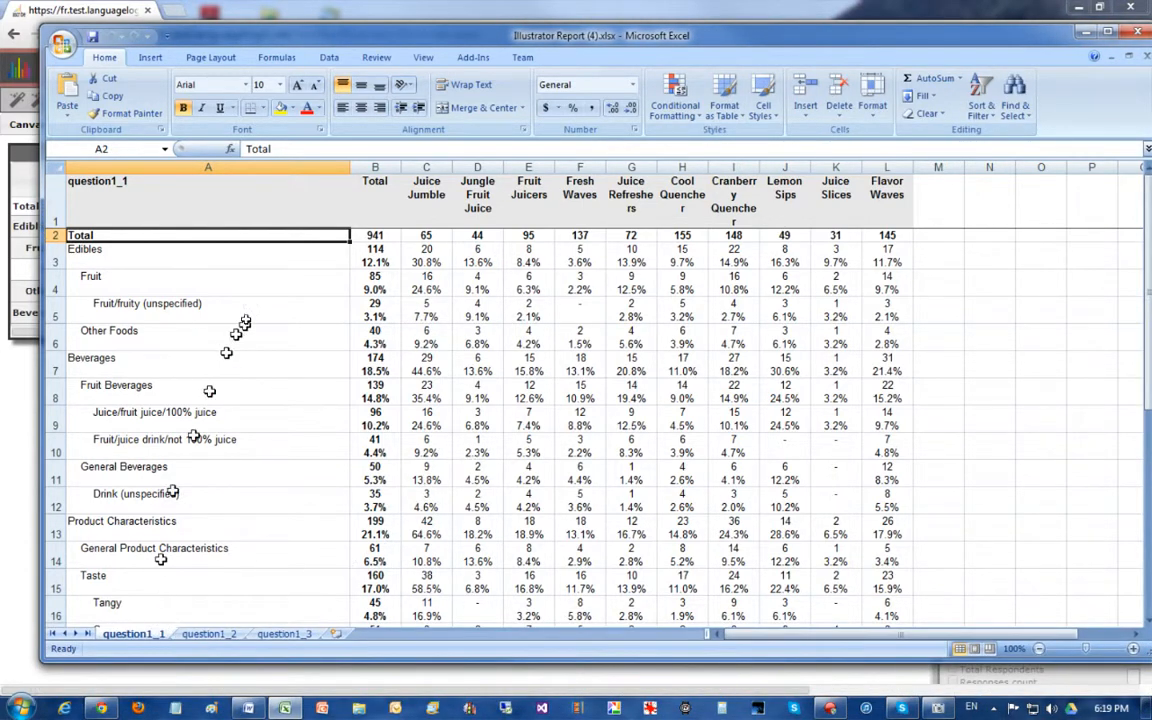
{"action": "left_click", "coordinate": [210, 634]}
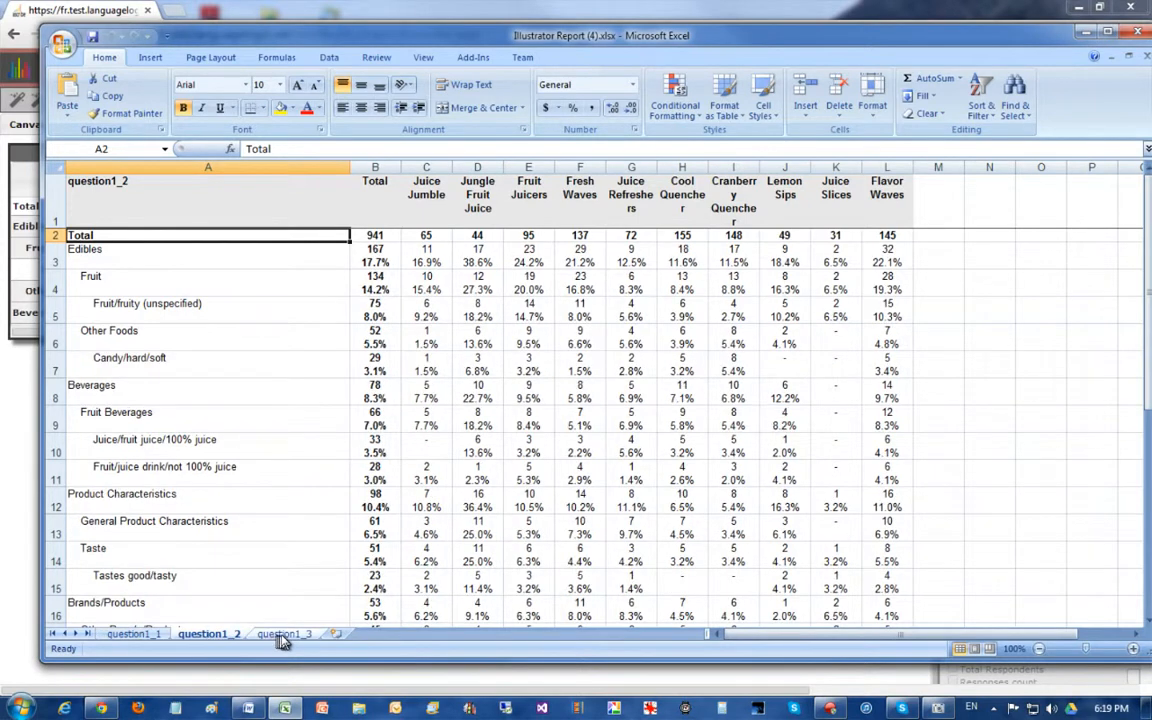
{"action": "left_click", "coordinate": [281, 634]}
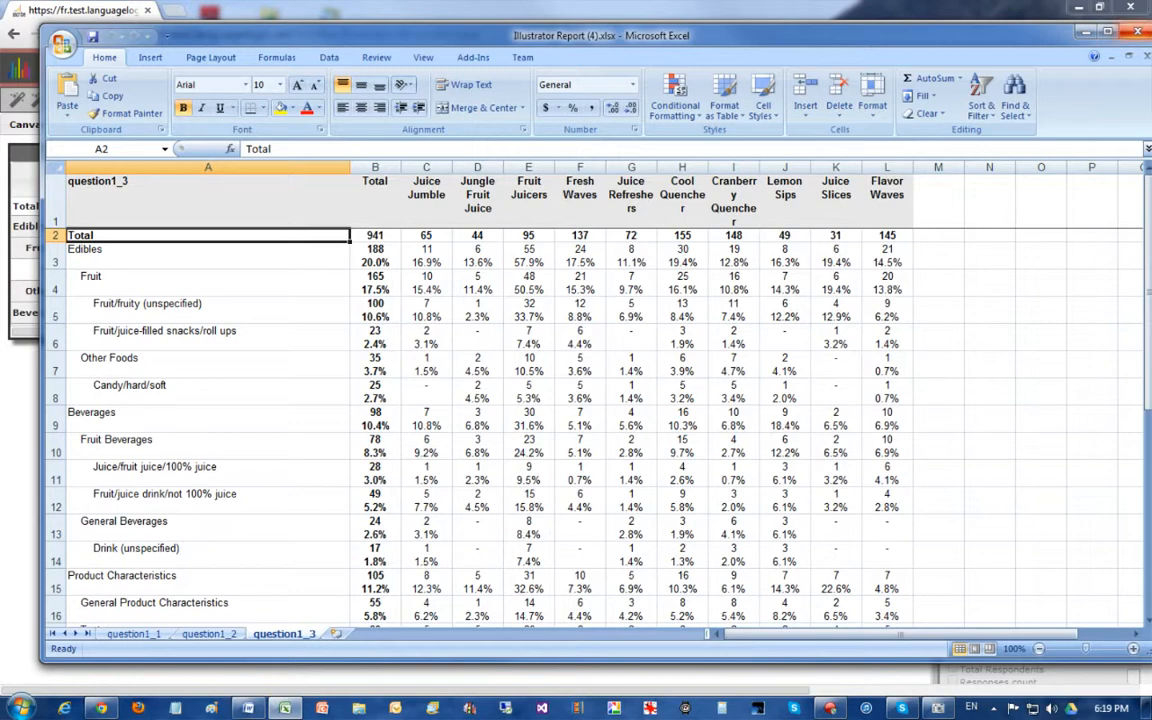
Close the Excel workbook, export Canvas 6 as an HTML page, and check the downloaded page including its name_choice table
{"action": "left_click", "coordinate": [1137, 32]}
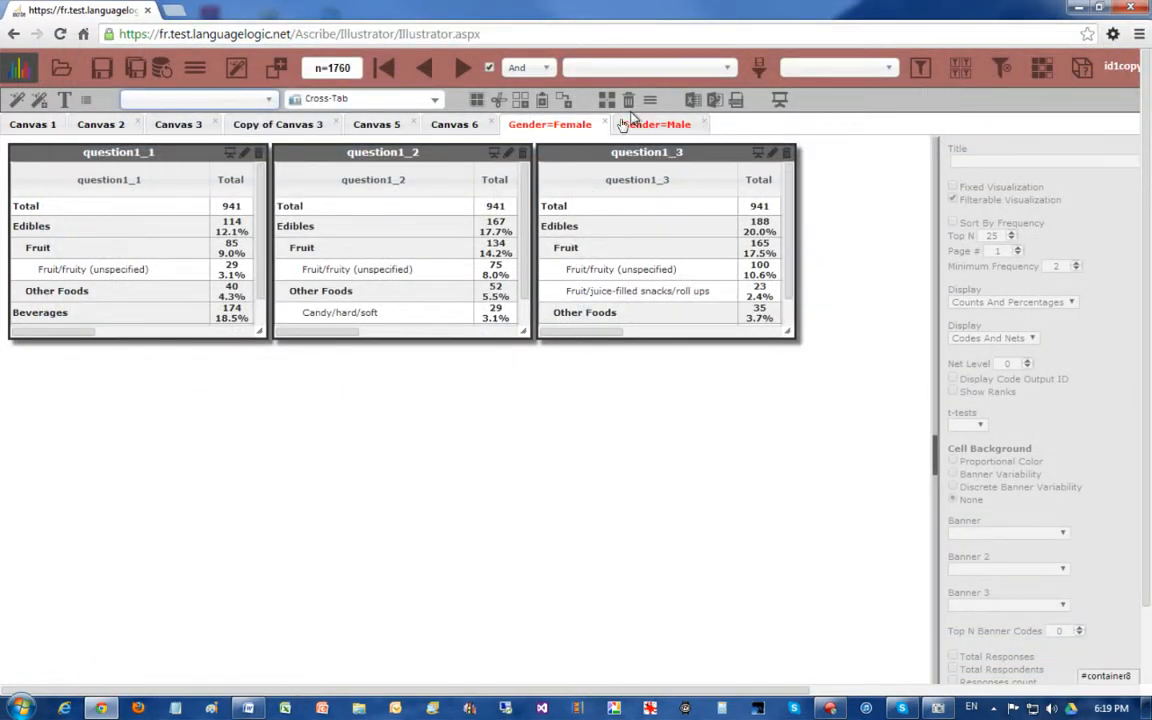
{"action": "left_click", "coordinate": [466, 129]}
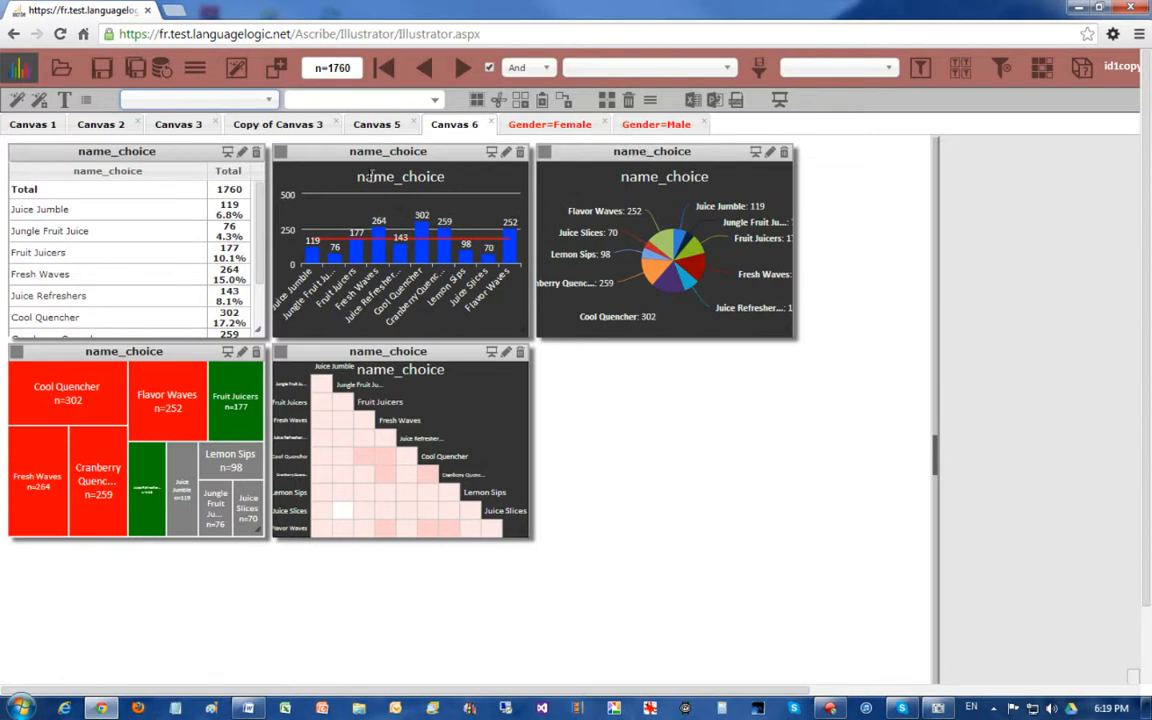
{"action": "left_click", "coordinate": [736, 108]}
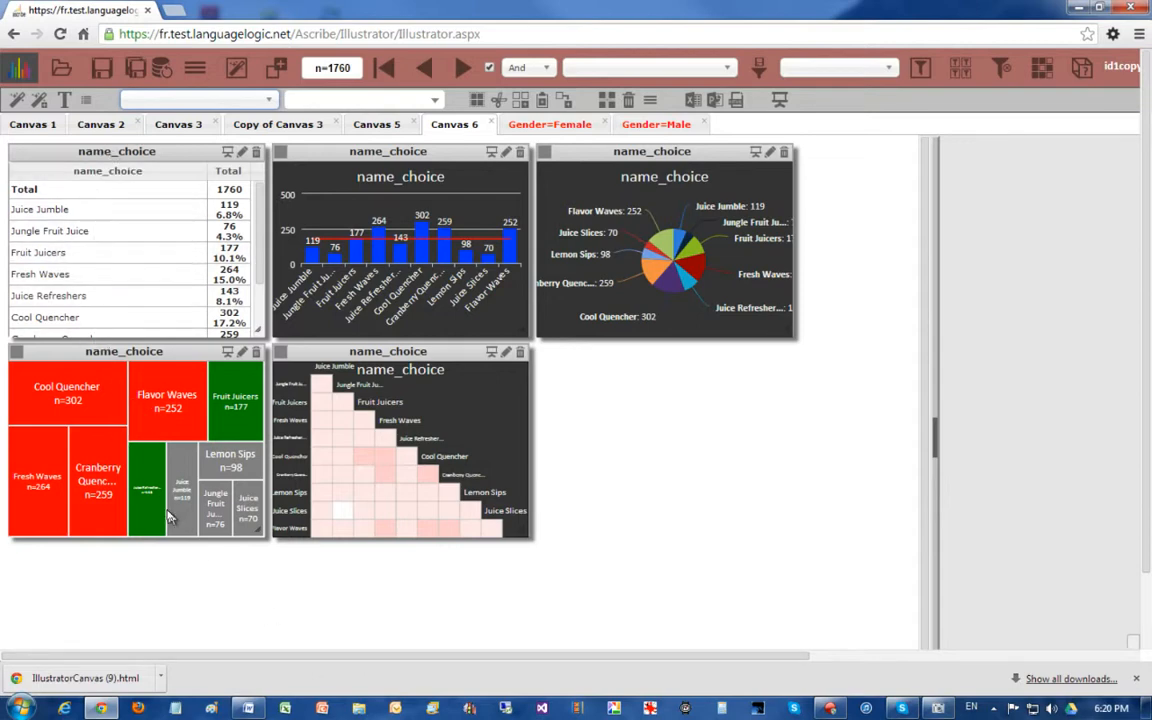
{"action": "left_click", "coordinate": [96, 678]}
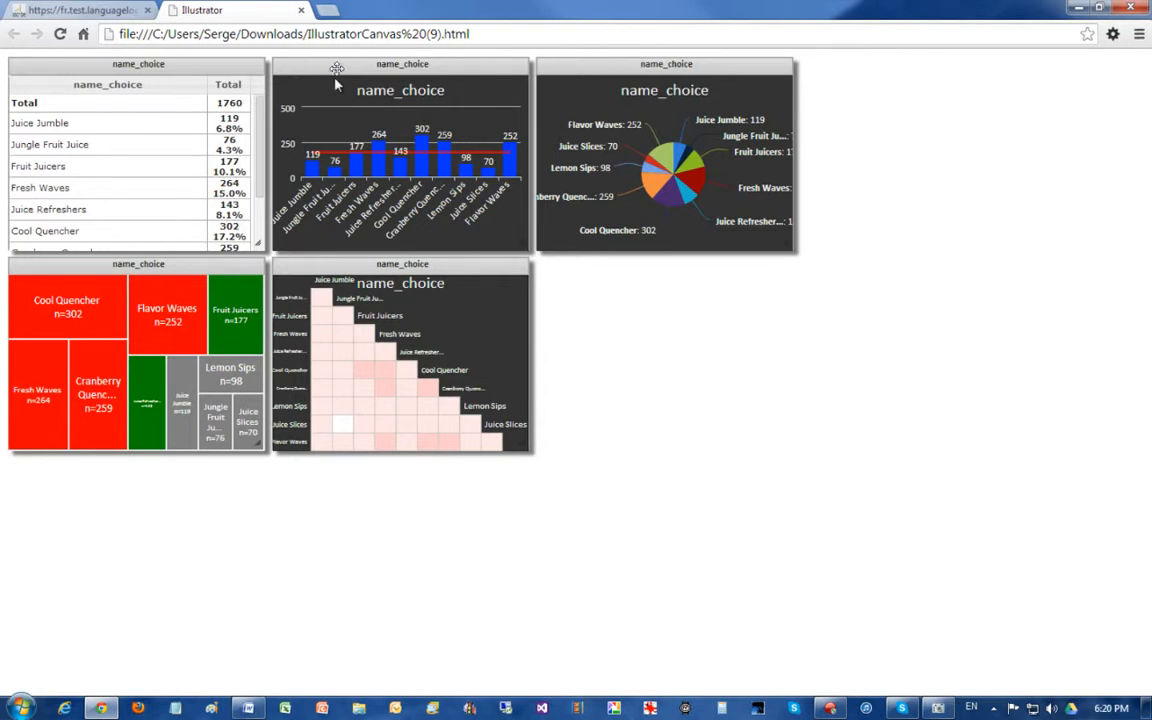
{"action": "scroll", "coordinate": [261, 153], "scroll_direction": "down", "scroll_amount": 1}
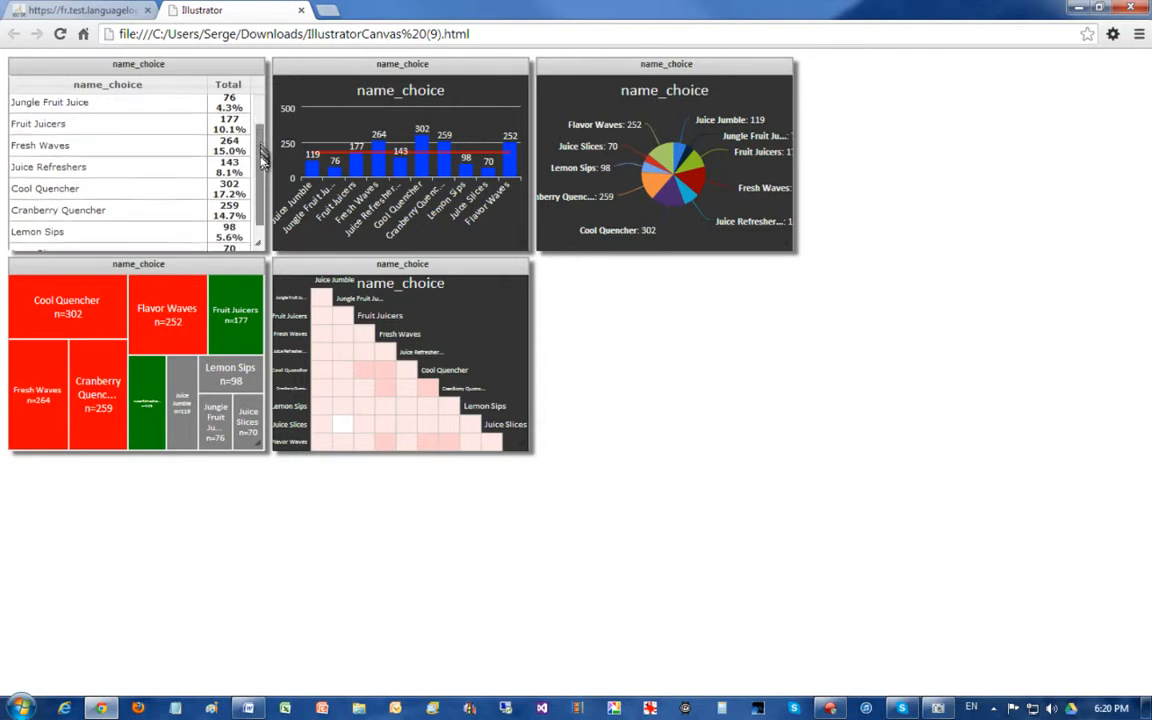
{"action": "left_click_drag", "start_coordinate": [262, 160], "coordinate": [263, 128]}
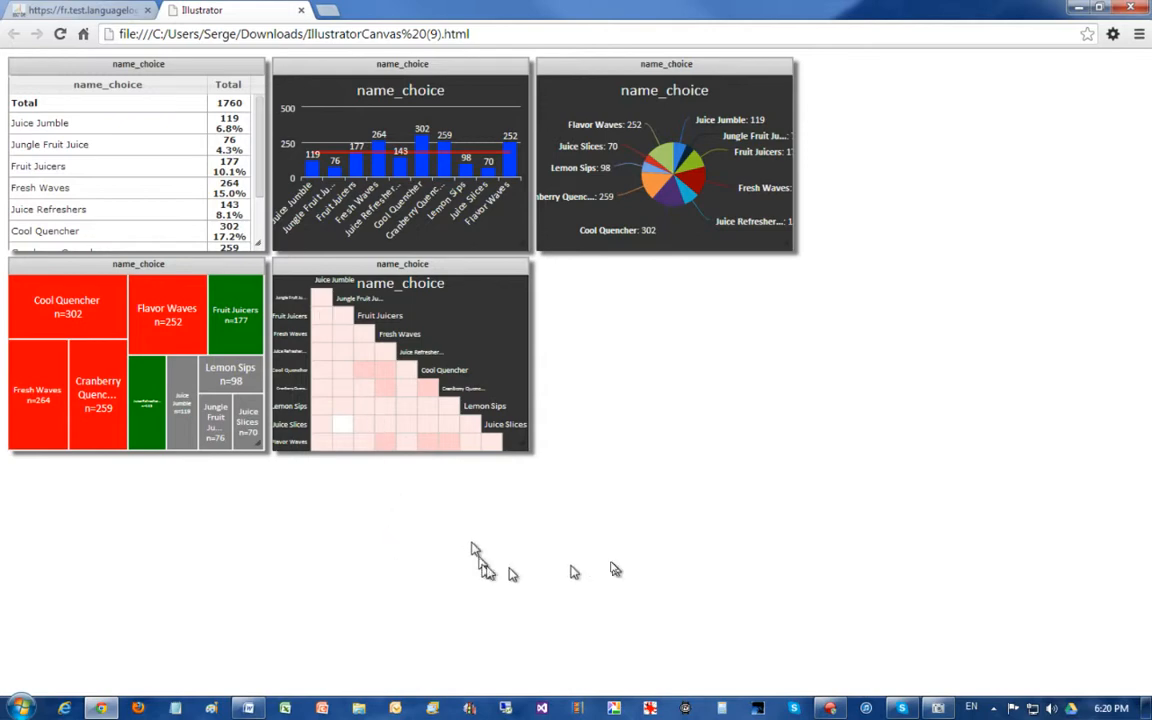
{"action": "left_click", "coordinate": [301, 11]}
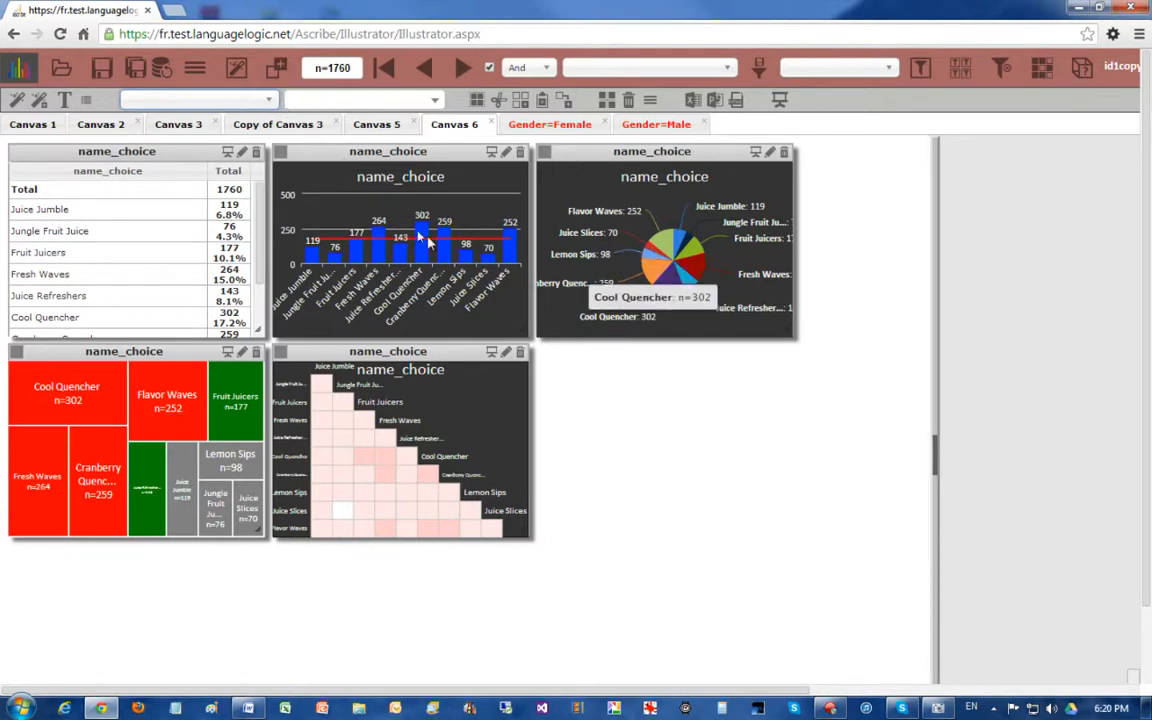
Copy the name_choice bar chart on Canvas 6 as an image, paste it into Paint and close Paint
{"action": "left_click", "coordinate": [326, 153]}
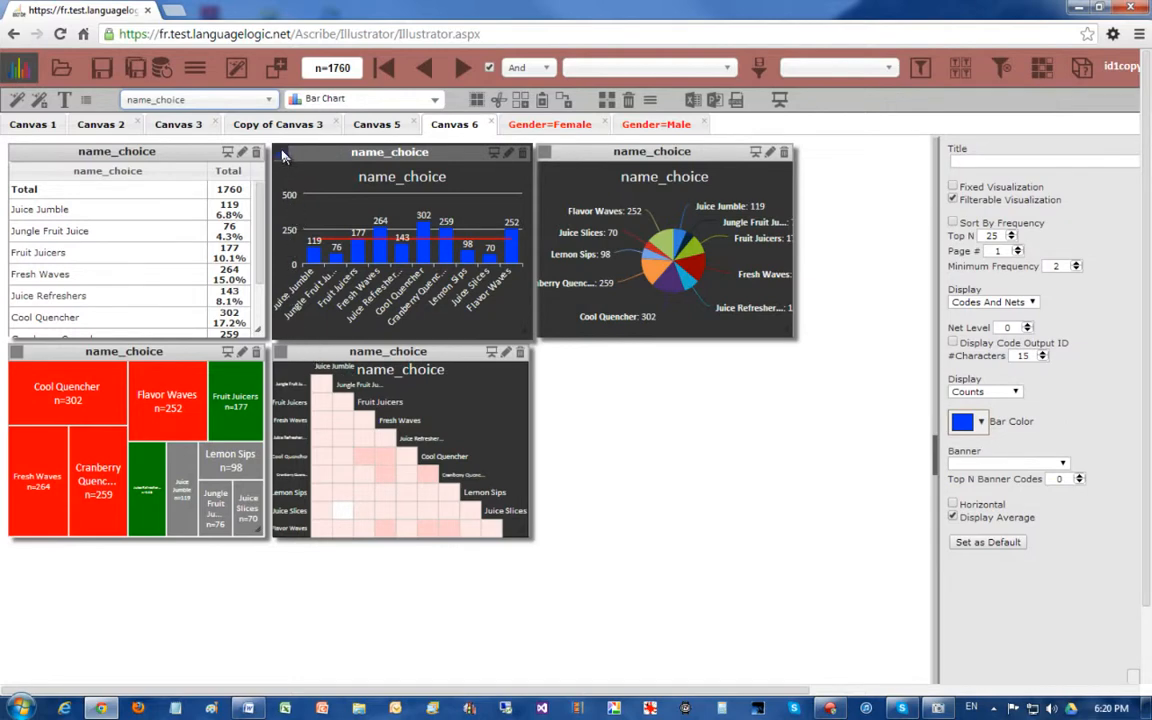
{"action": "right_click", "coordinate": [283, 155]}
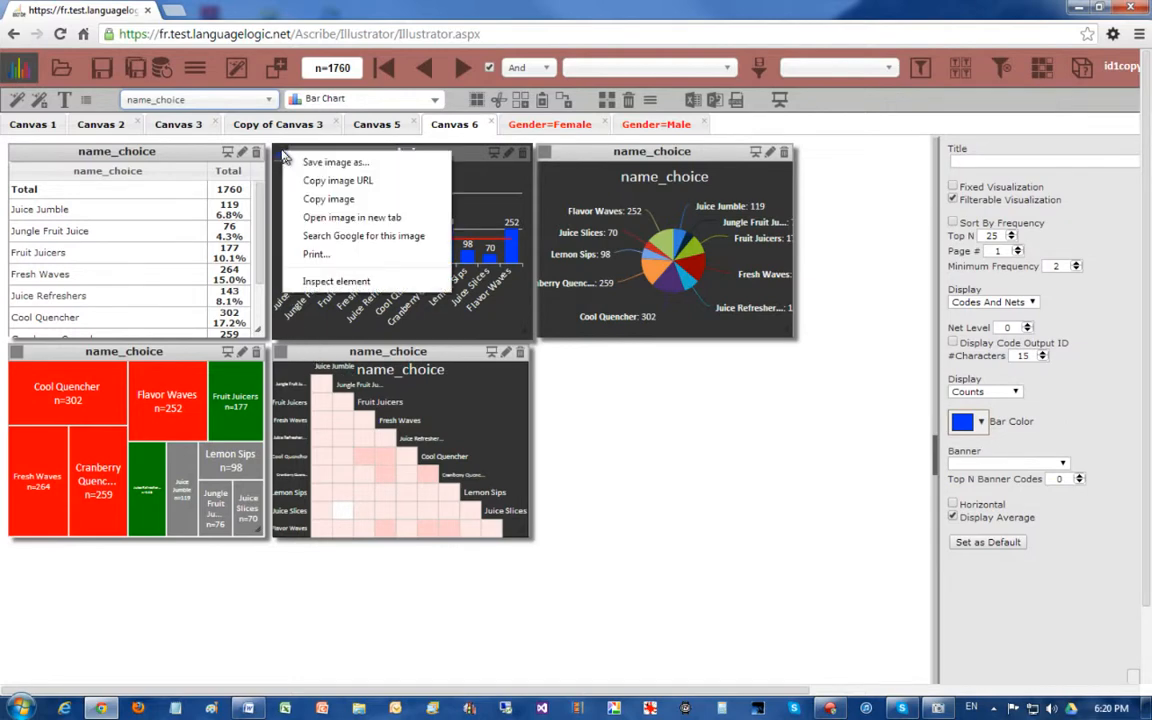
{"action": "left_click", "coordinate": [326, 203]}
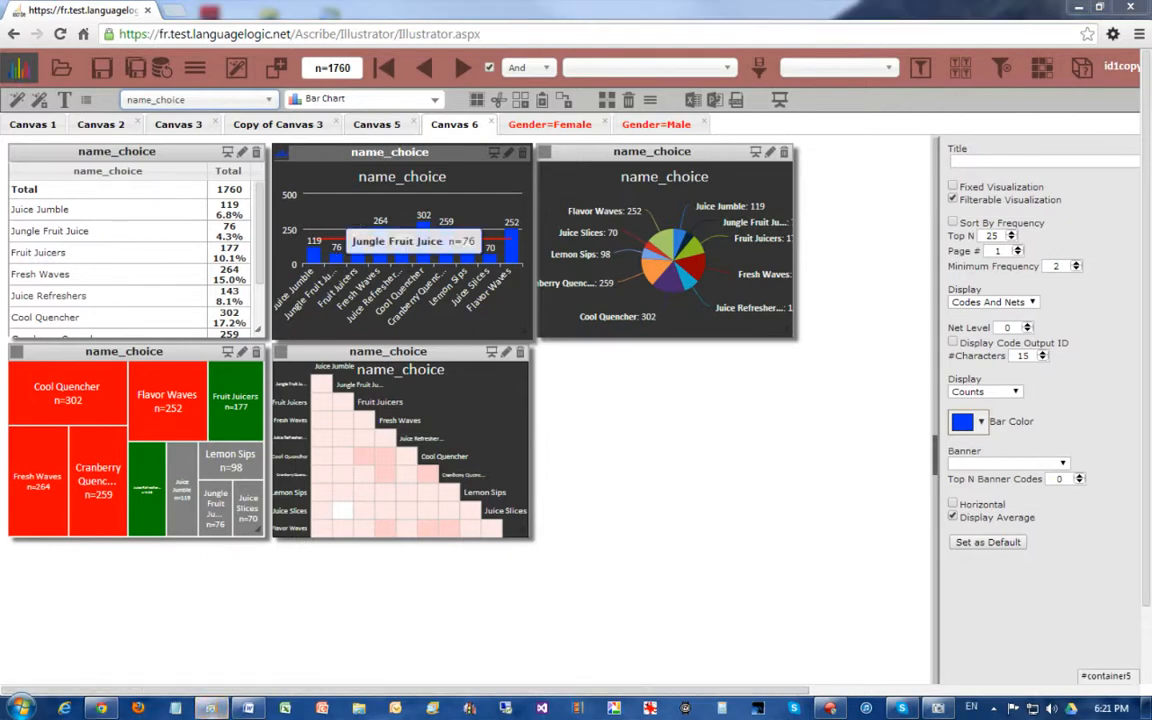
{"action": "left_click", "coordinate": [212, 708]}
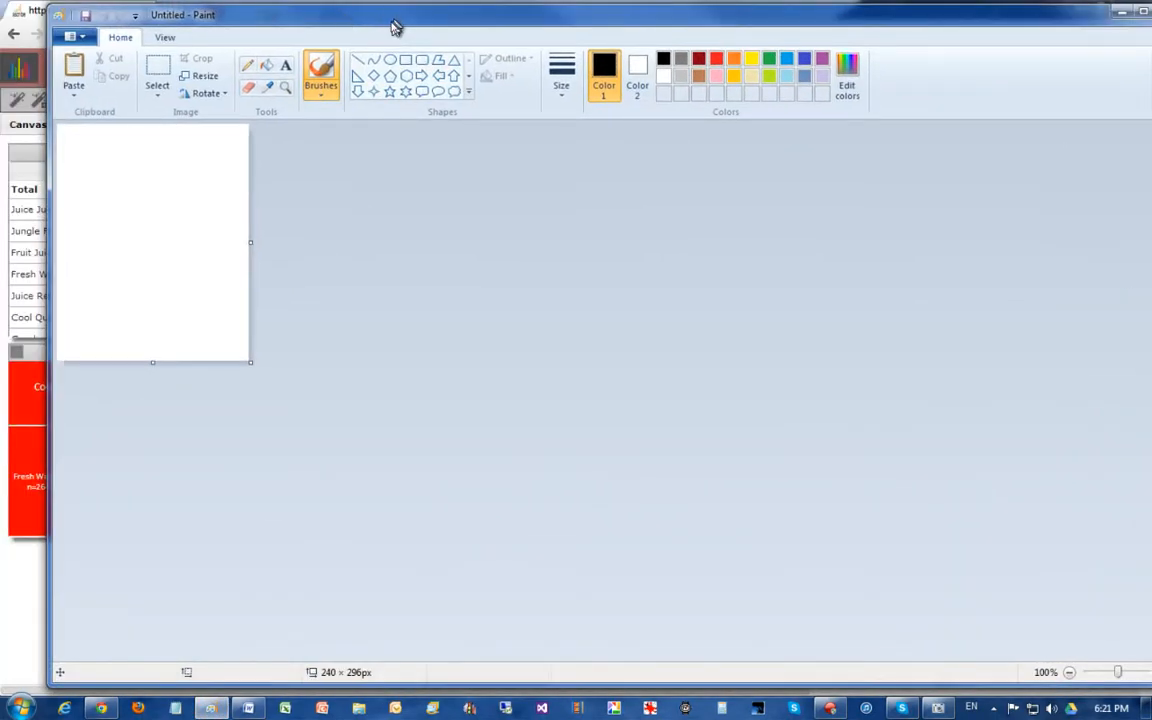
{"action": "key", "text": "ctrl+v"}
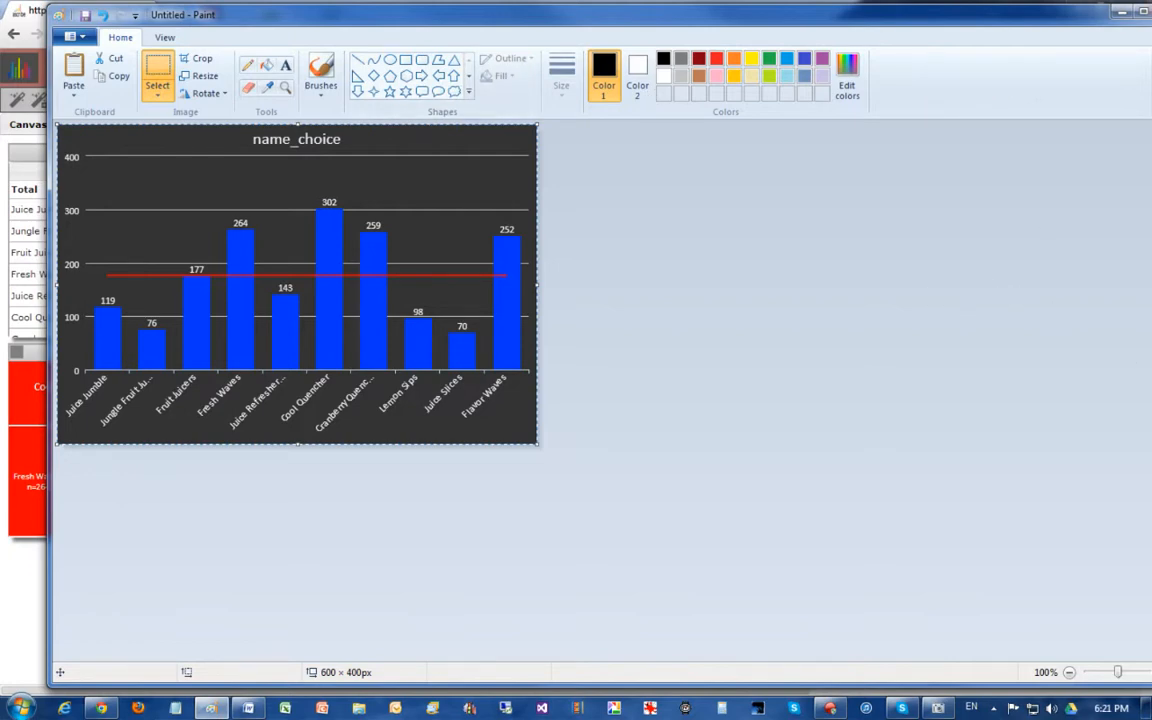
{"action": "left_click", "coordinate": [1143, 11]}
{"action": "left_click", "coordinate": [653, 355]}
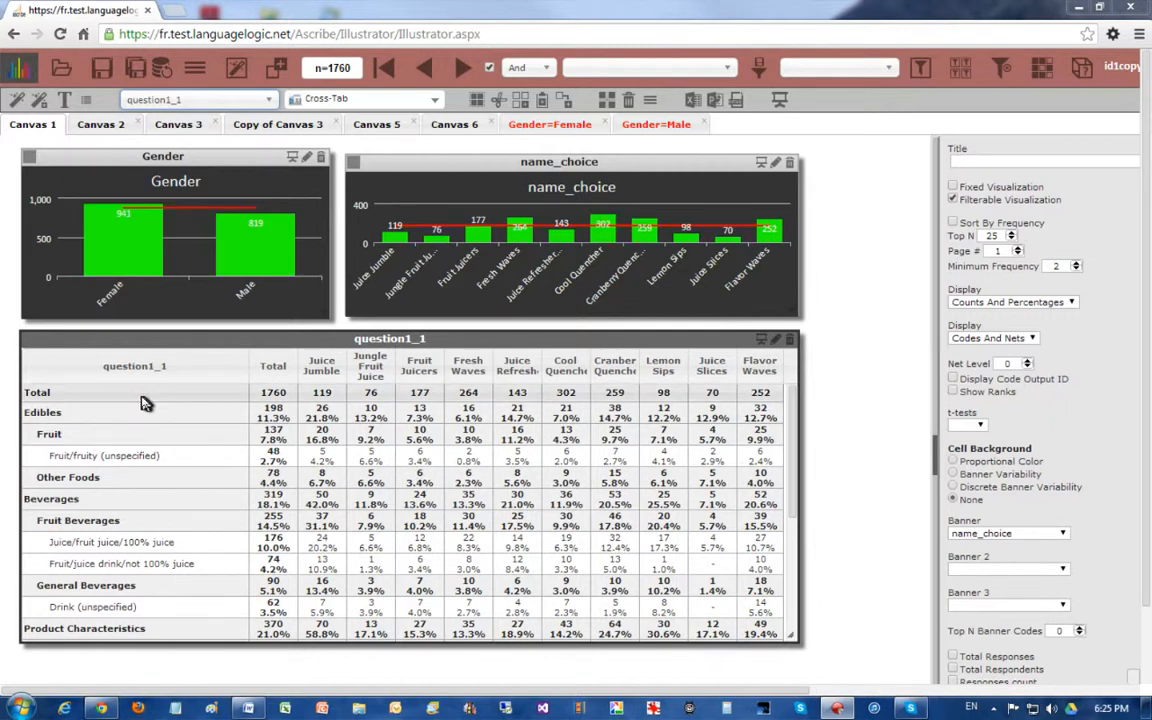
Ignore the Edibles net and its child codes for question1_1
{"action": "mouse_move", "coordinate": [620, 250]}
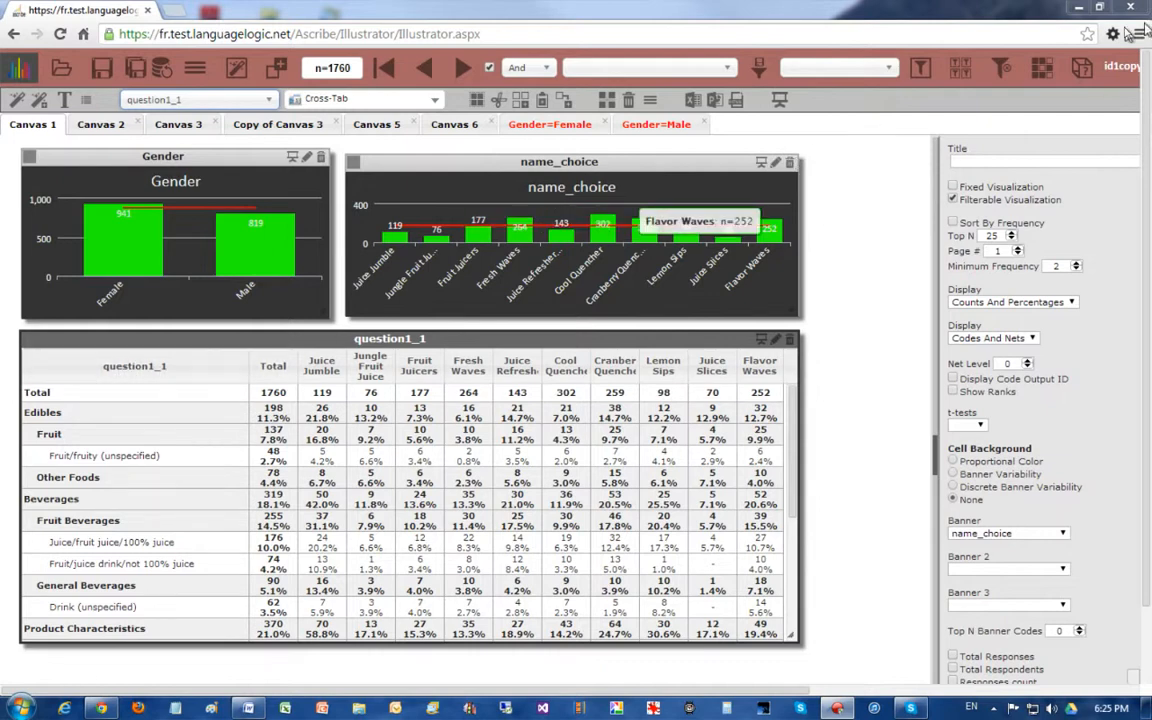
{"action": "left_click", "coordinate": [1044, 70]}
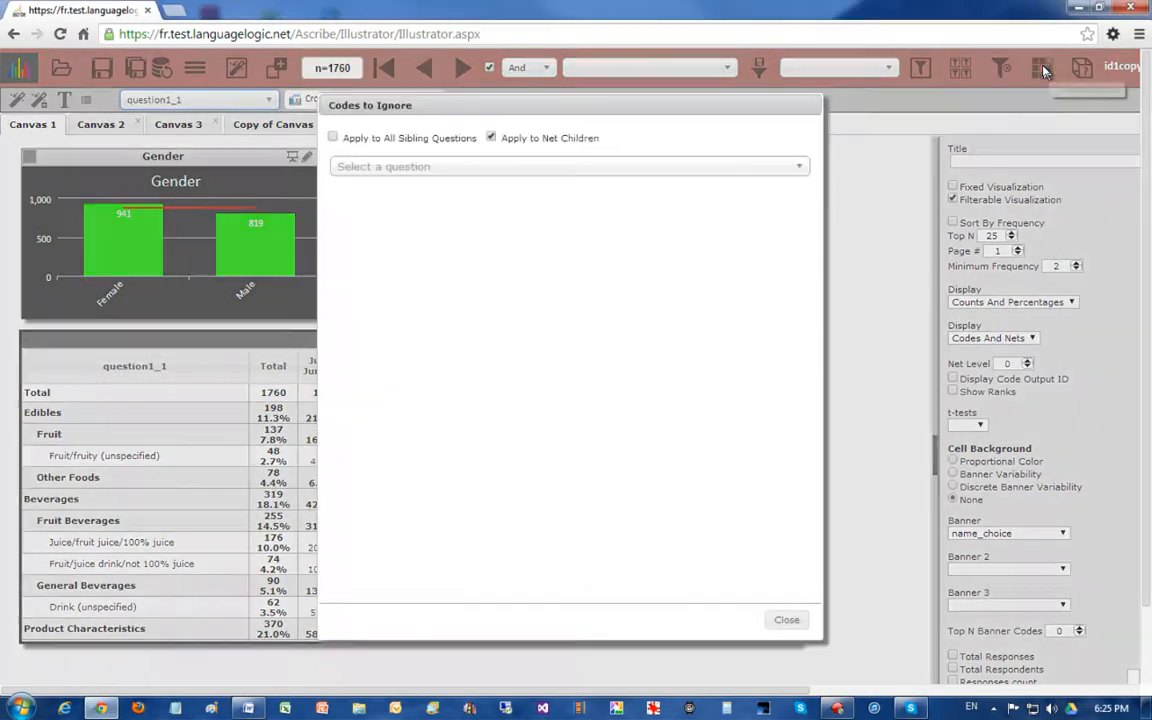
{"action": "left_click", "coordinate": [808, 178]}
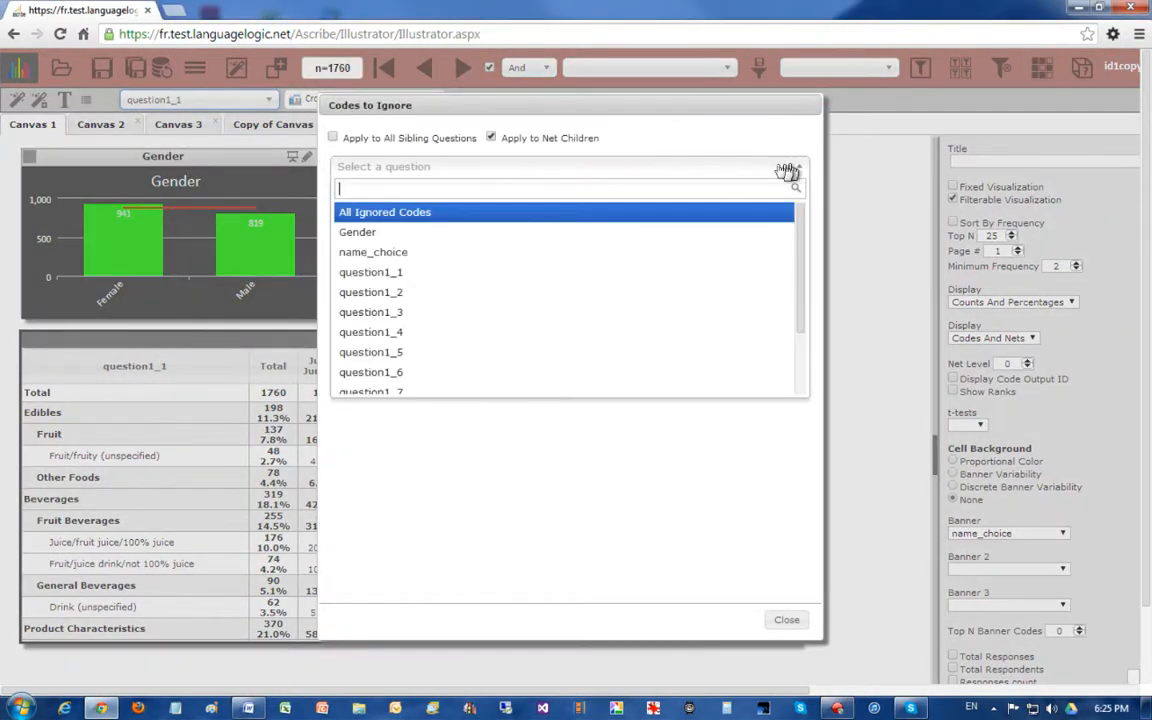
{"action": "left_click", "coordinate": [380, 274]}
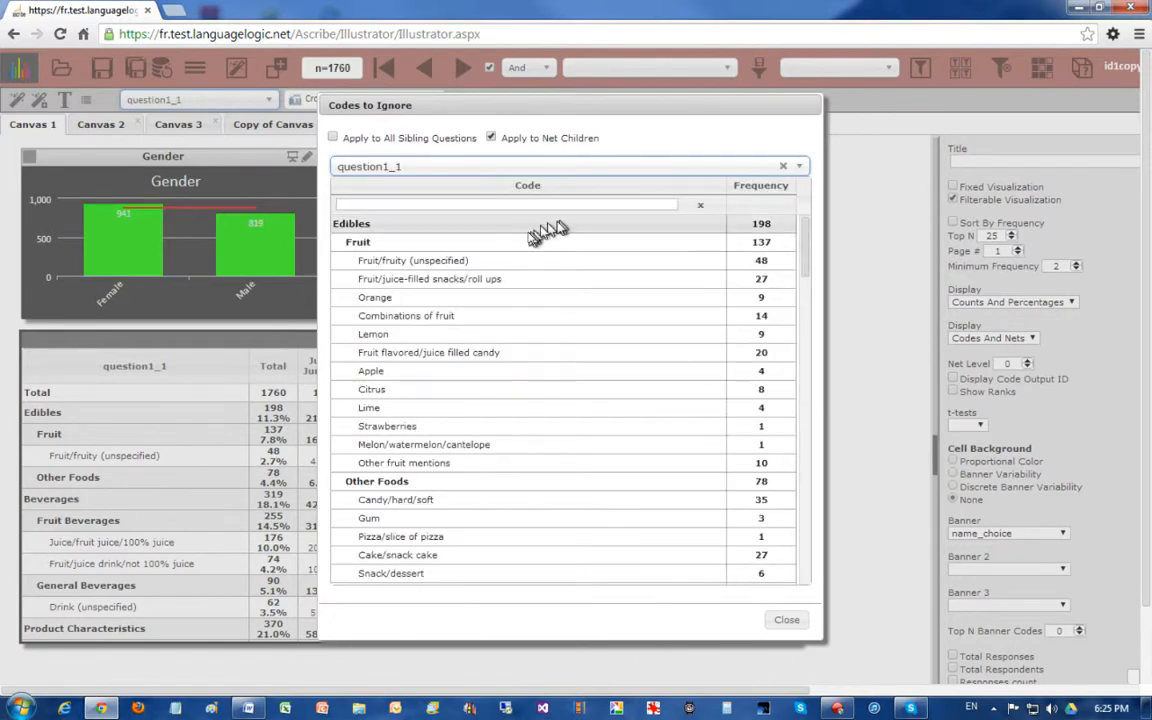
{"action": "left_click", "coordinate": [351, 223]}
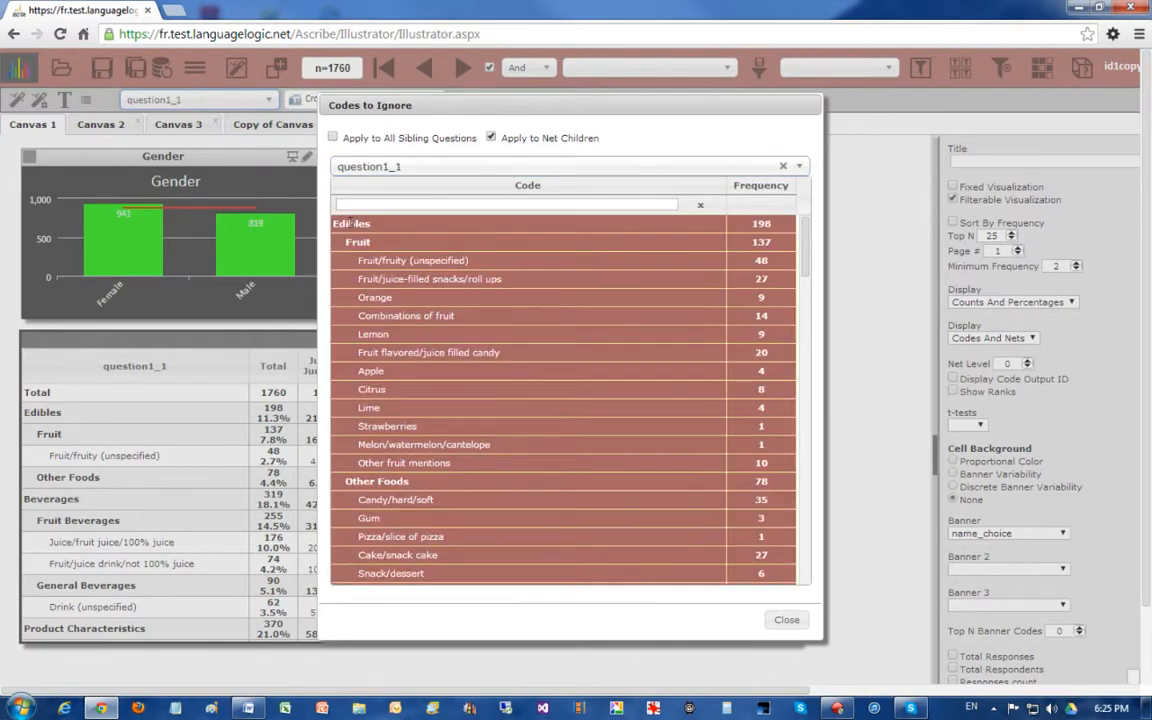
{"action": "left_click", "coordinate": [786, 619]}
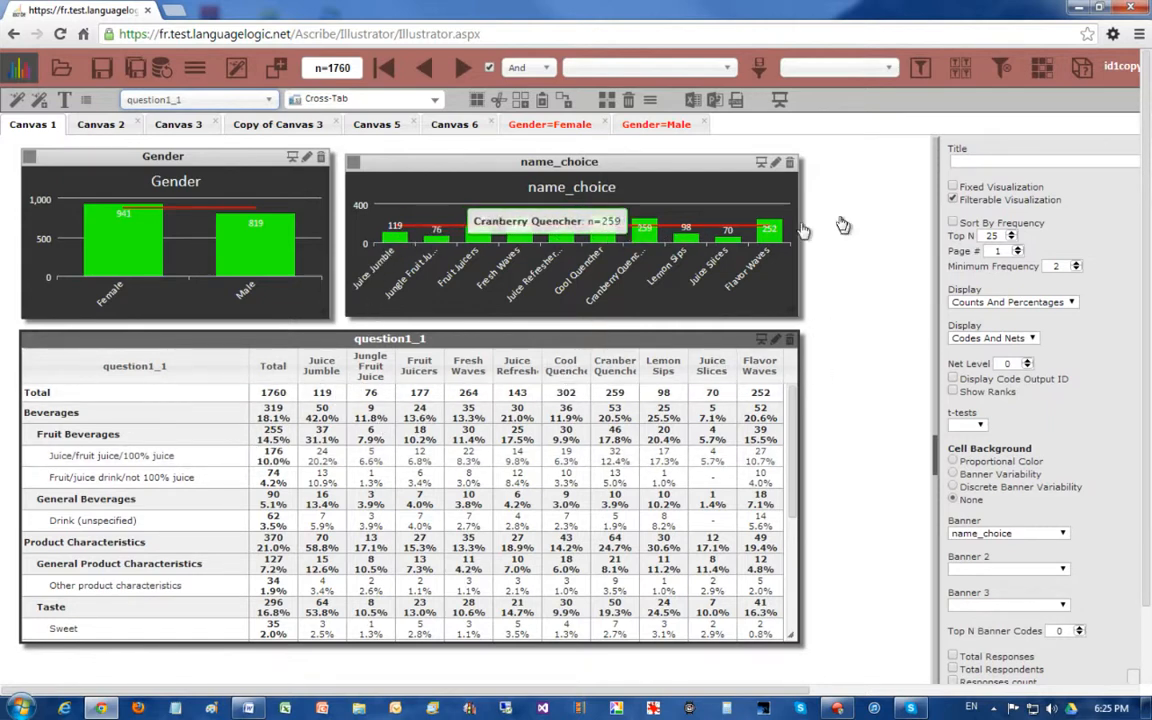
Start a new dimension from name_choice containing the Cool Quencher, Fresh Waves and Lemon Sips codes
{"action": "left_click", "coordinate": [1082, 70]}
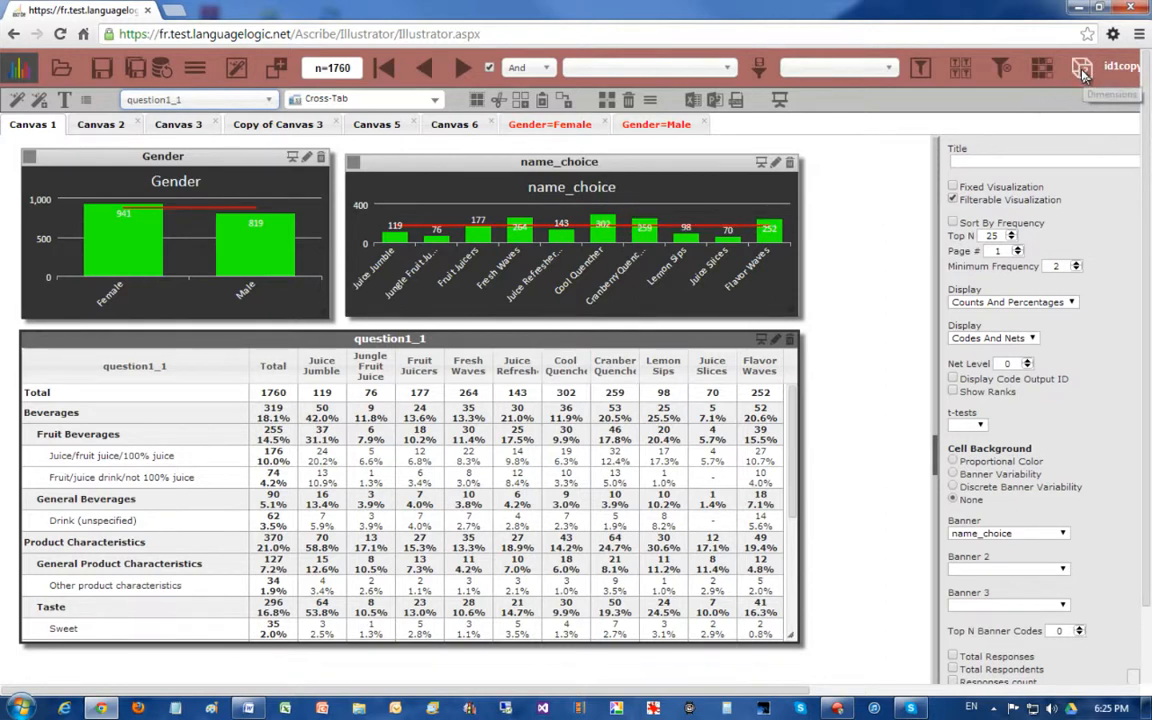
{"action": "left_click", "coordinate": [531, 168]}
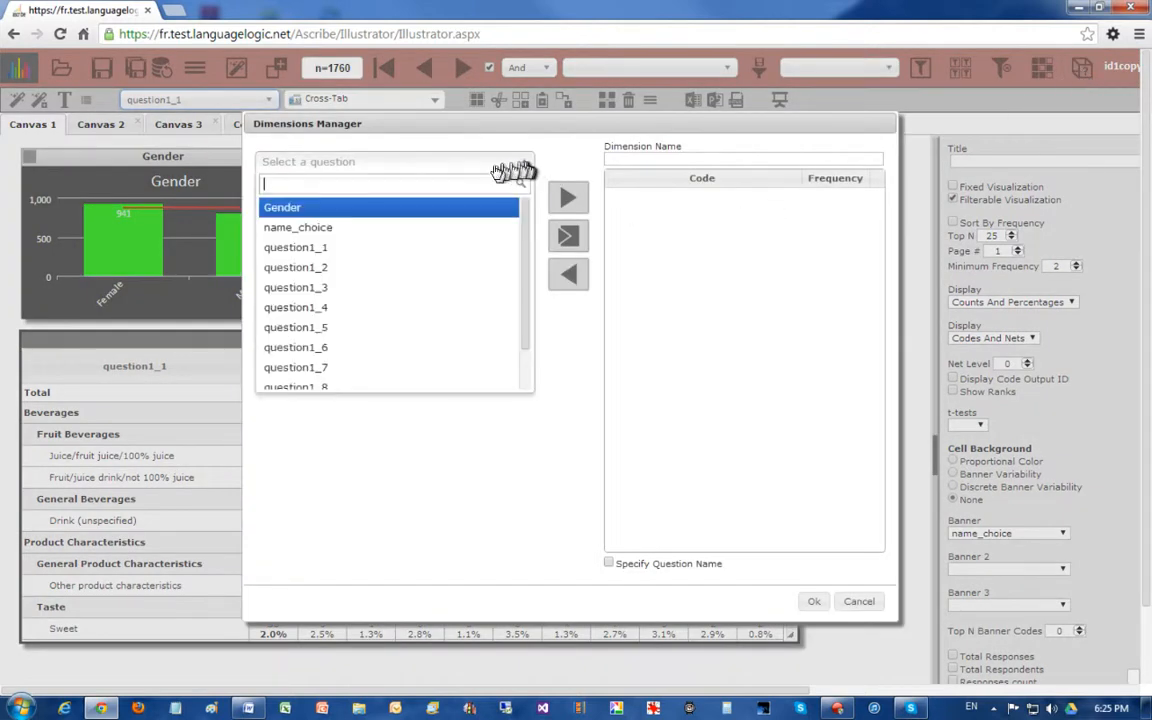
{"action": "left_click", "coordinate": [347, 226]}
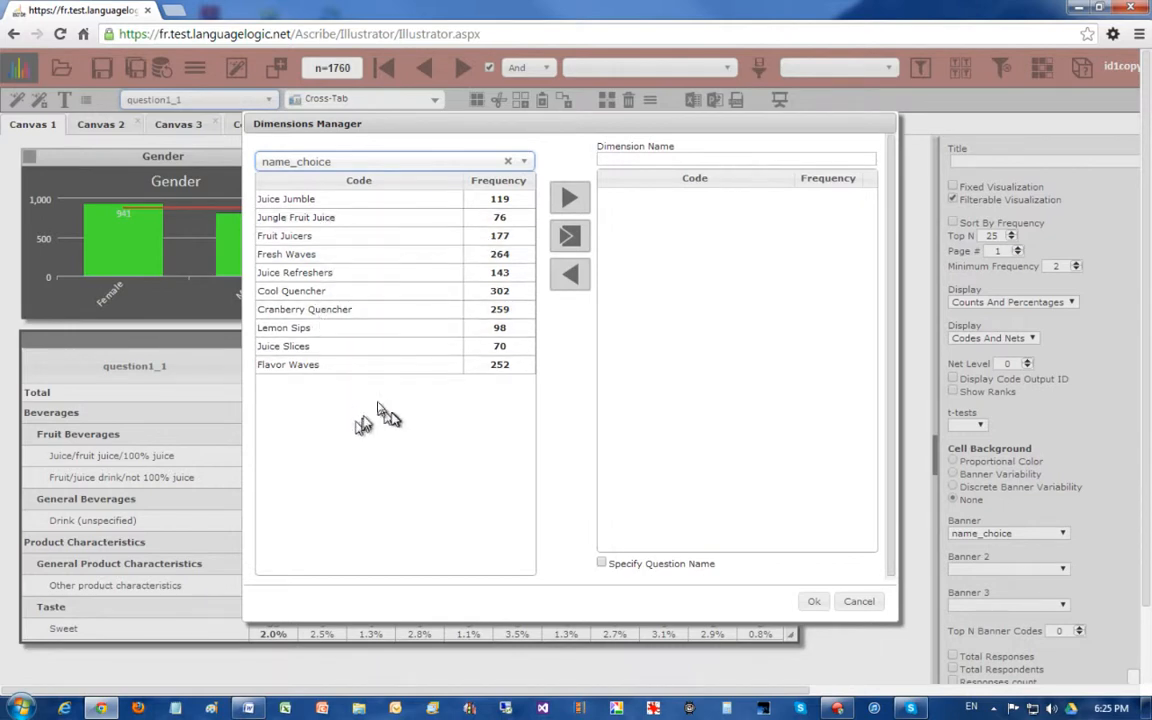
{"action": "left_click", "coordinate": [325, 291]}
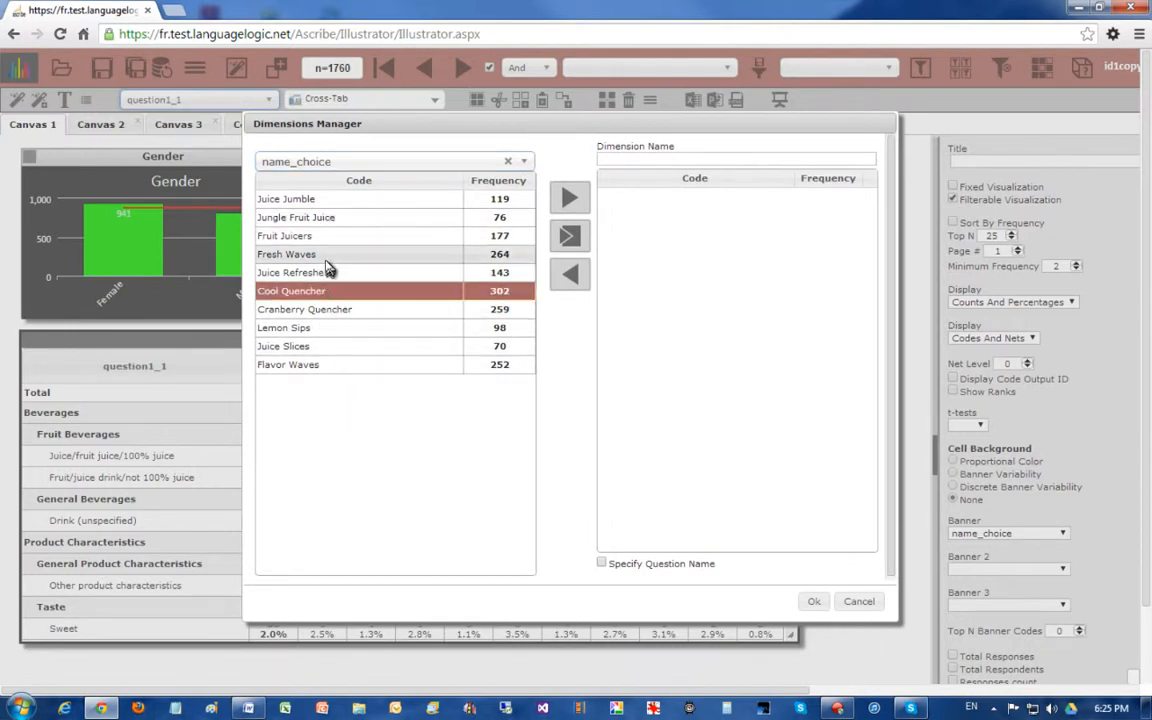
{"action": "left_click", "coordinate": [325, 255], "text": "ctrl"}
{"action": "left_click", "coordinate": [322, 329], "text": "ctrl"}
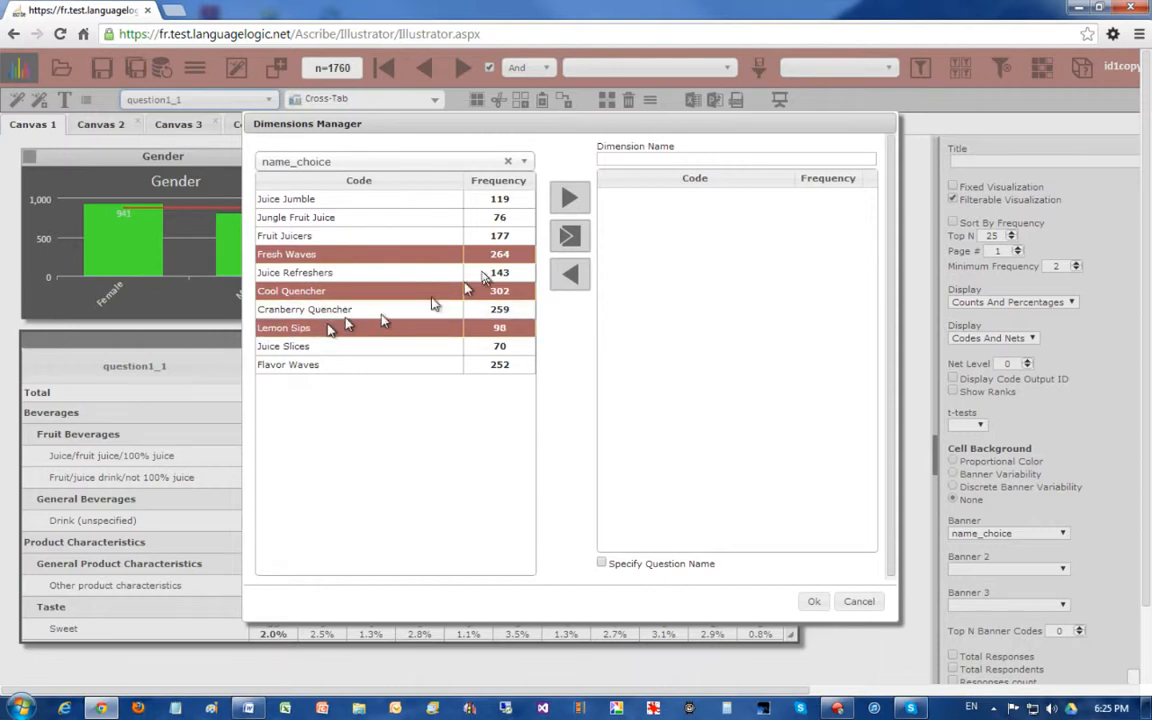
{"action": "left_click", "coordinate": [569, 198]}
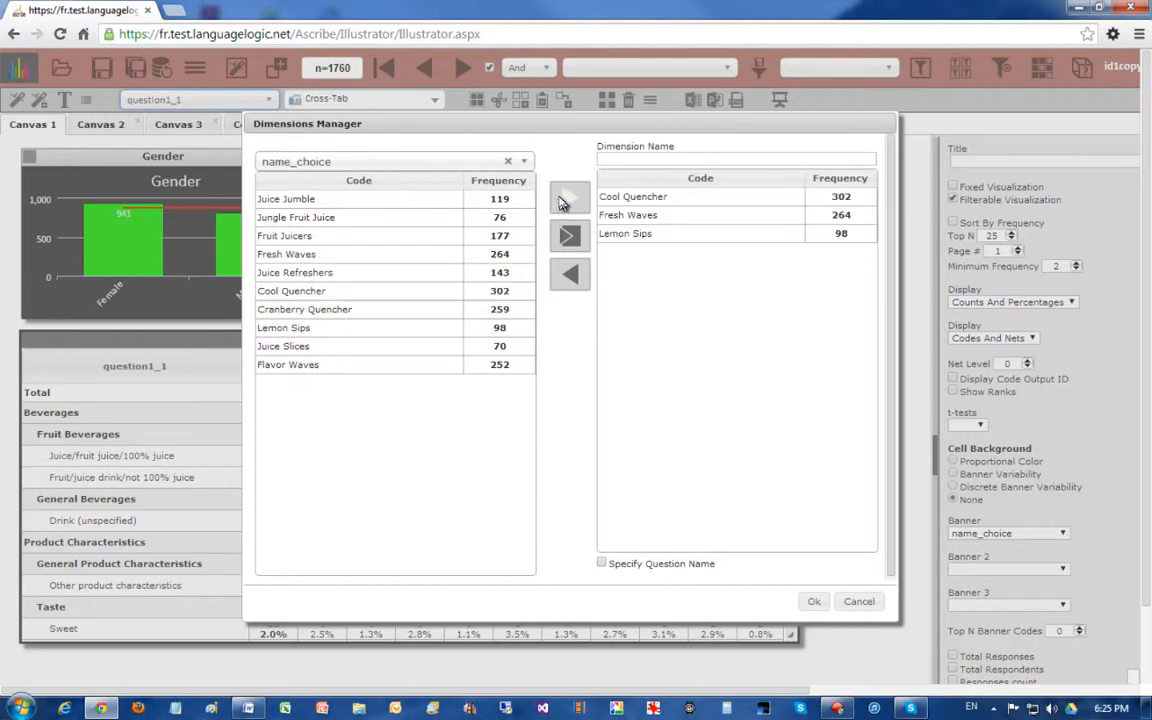
Combine Juice Jumble, Jungle Fruit Juice, Juice Refreshers and Juice Slices into the item "My juices" and save the dimension as "My dimension"
{"action": "left_click", "coordinate": [310, 199]}
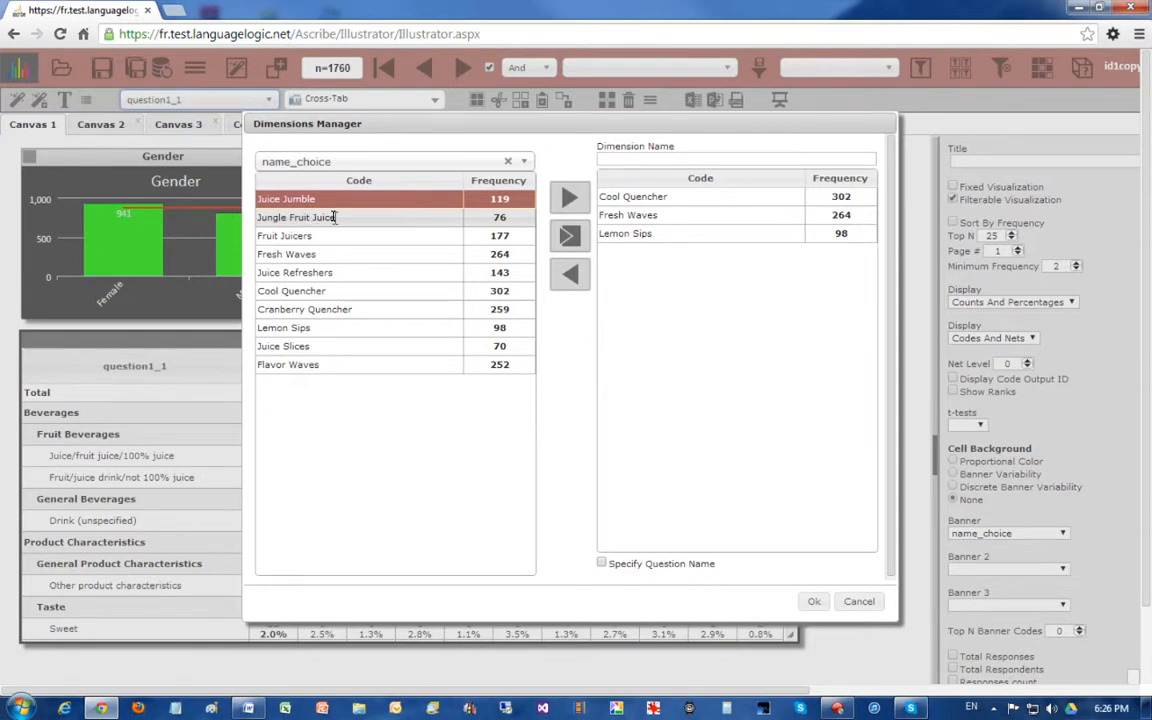
{"action": "left_click", "coordinate": [335, 217], "text": "ctrl"}
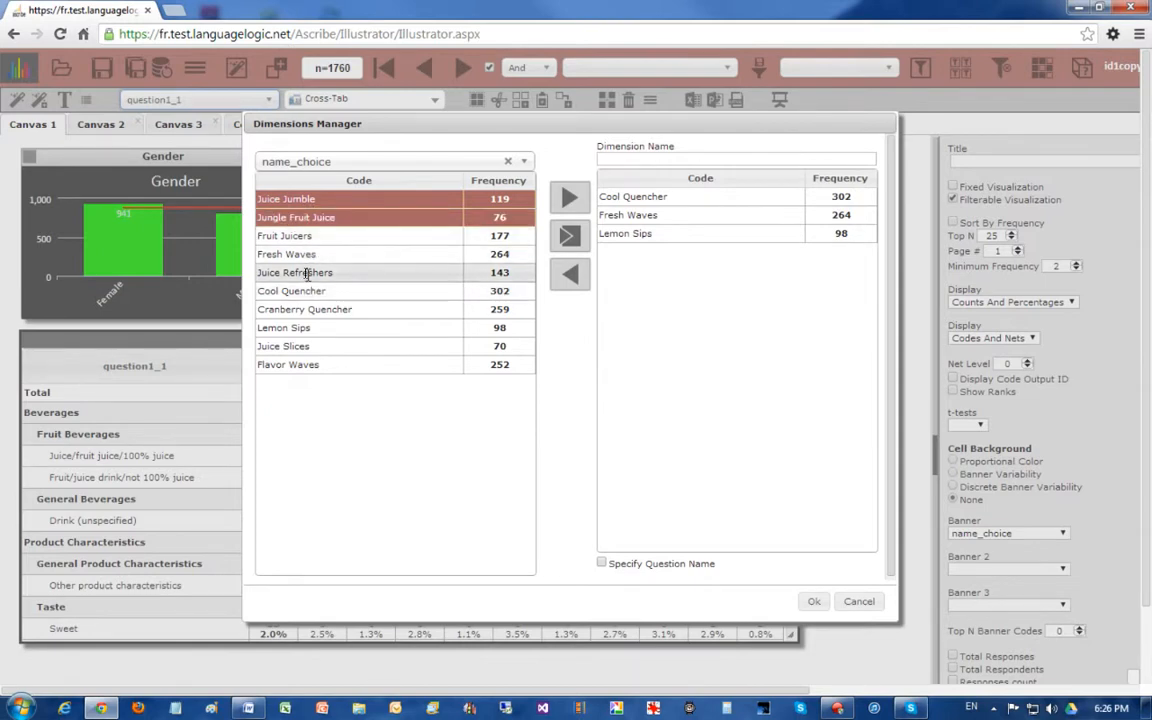
{"action": "left_click", "coordinate": [306, 273], "text": "ctrl"}
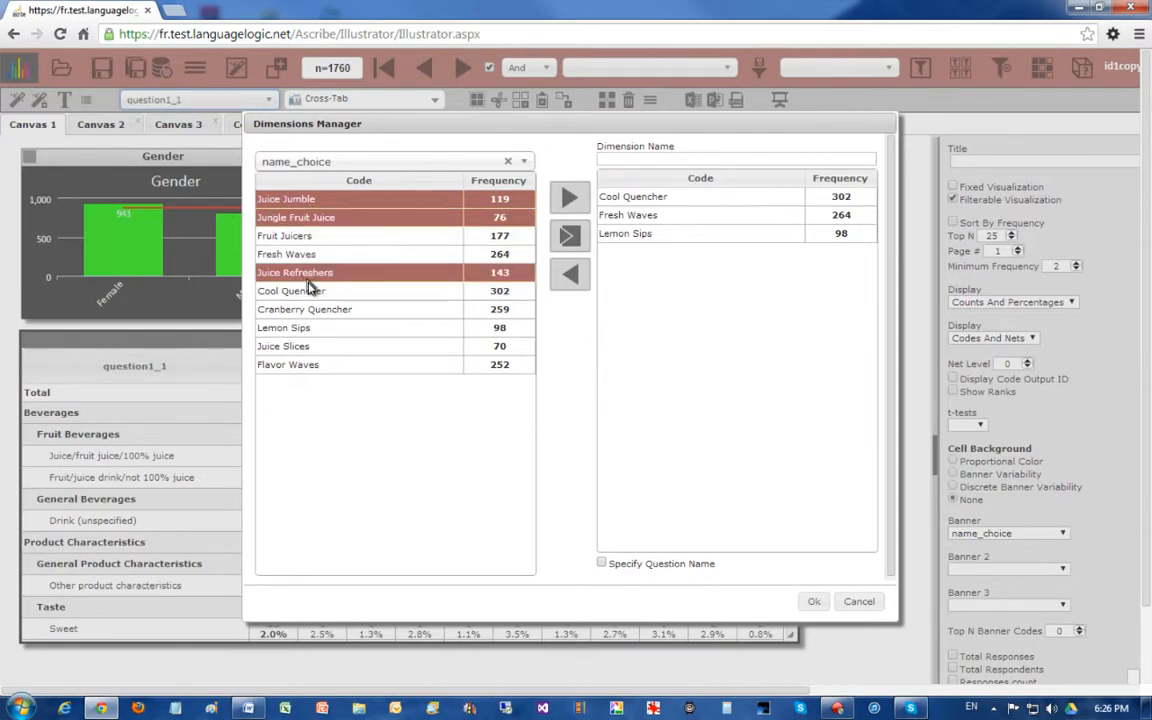
{"action": "left_click", "coordinate": [312, 346], "text": "ctrl"}
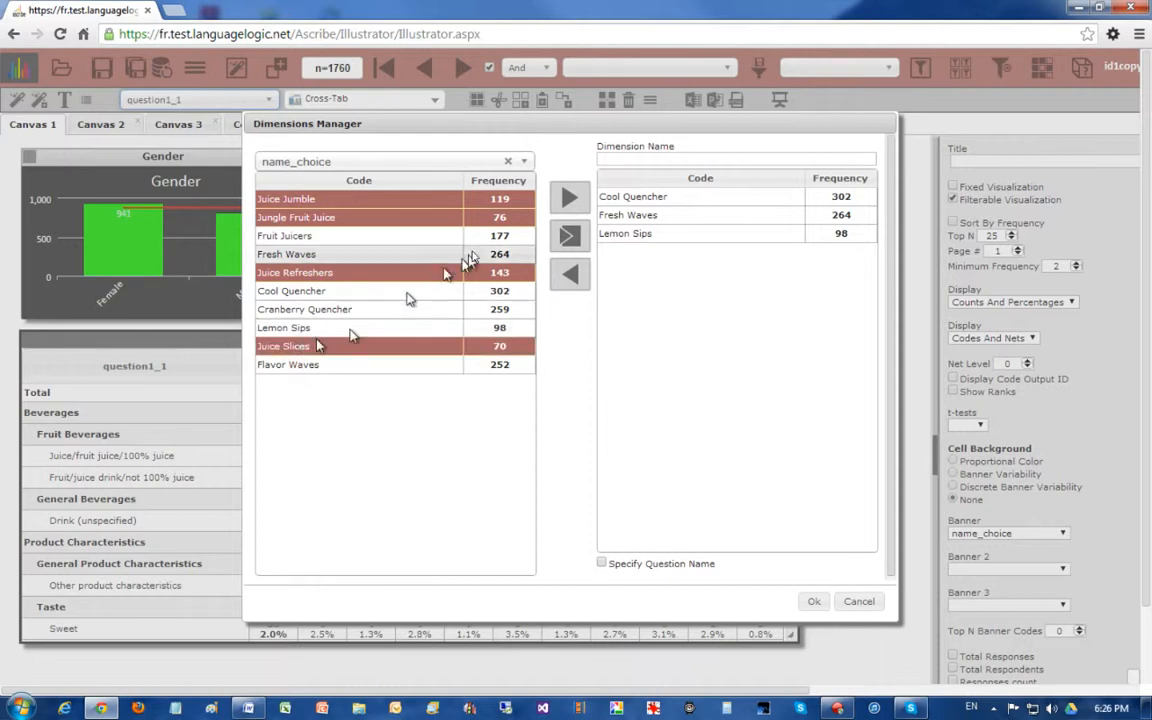
{"action": "left_click", "coordinate": [566, 244]}
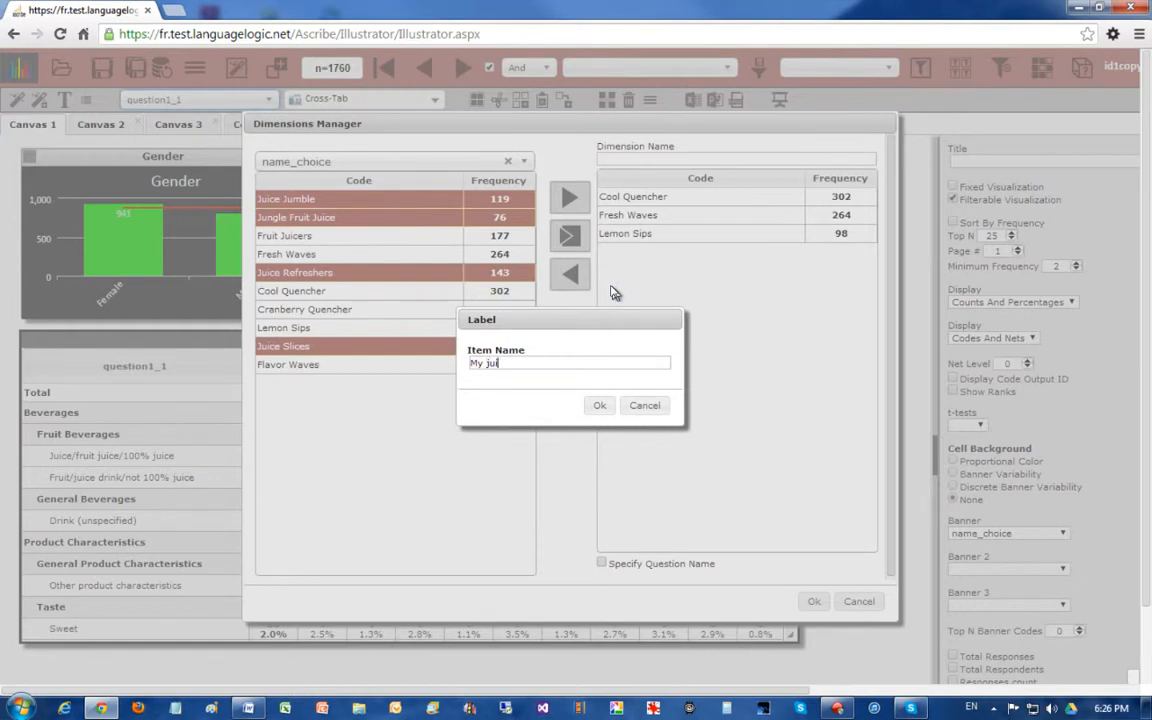
{"action": "left_click", "coordinate": [601, 405]}
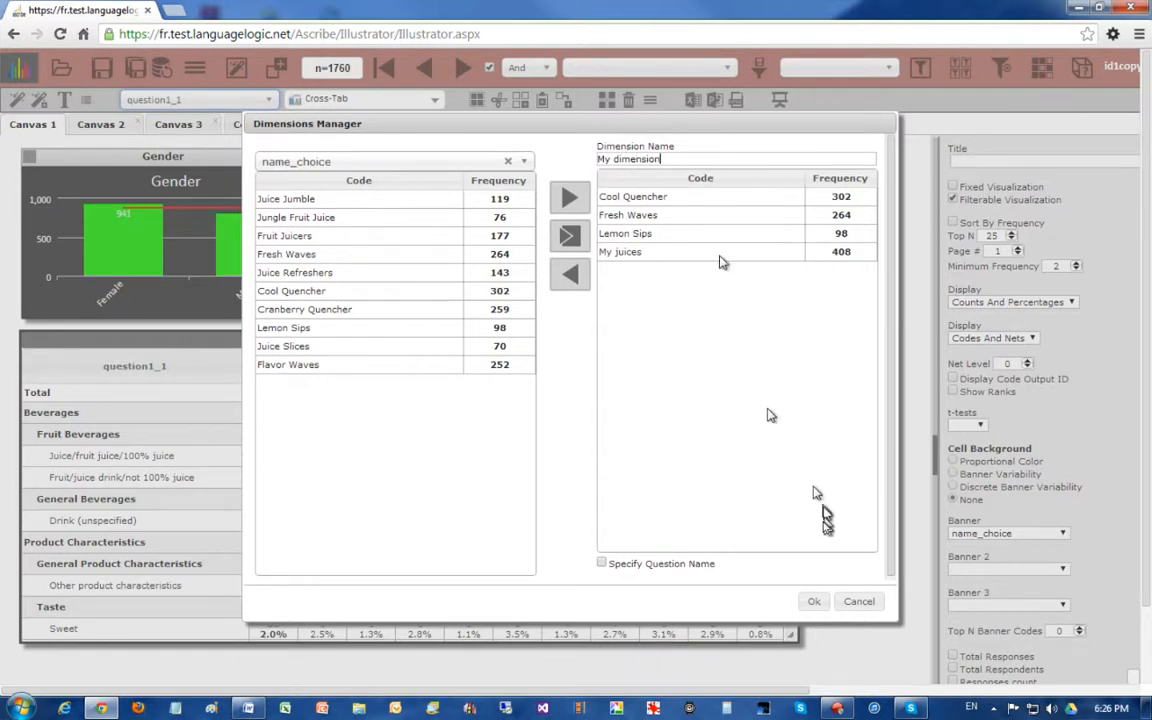
{"action": "left_click", "coordinate": [814, 601]}
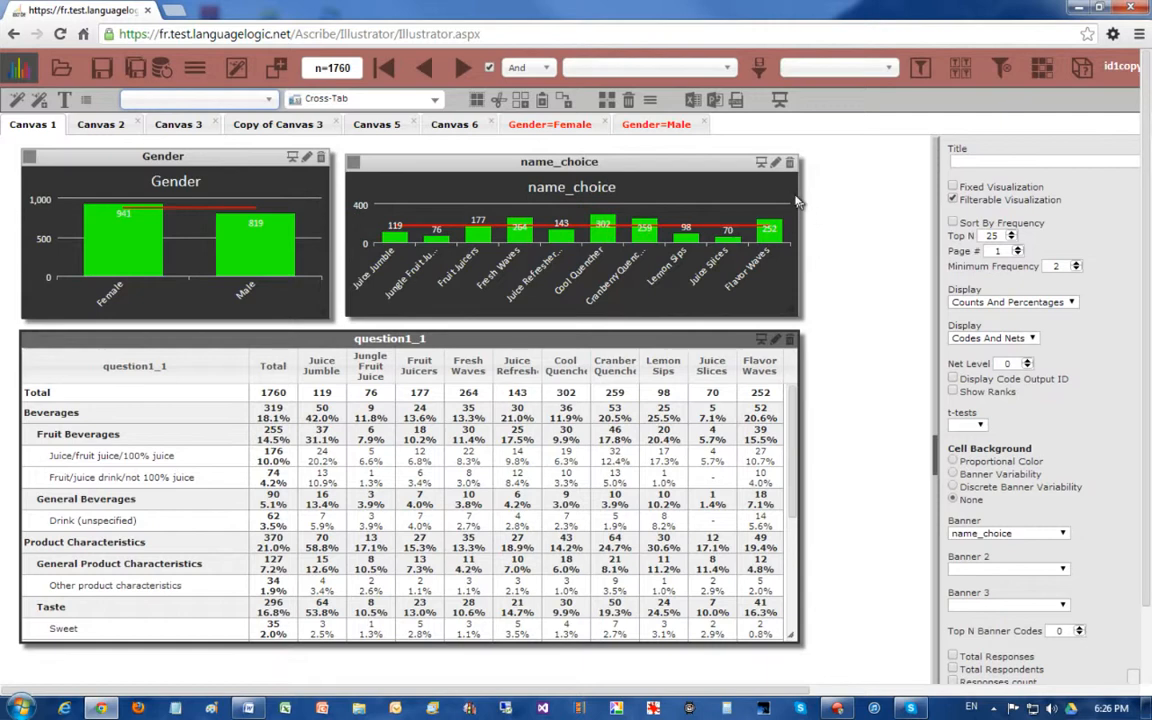
Narrow the name_choice bar chart on Canvas 1, place a copy beside it and set the copy's question to [My dimension]
{"action": "left_click_drag", "start_coordinate": [803, 183], "coordinate": [668, 161]}
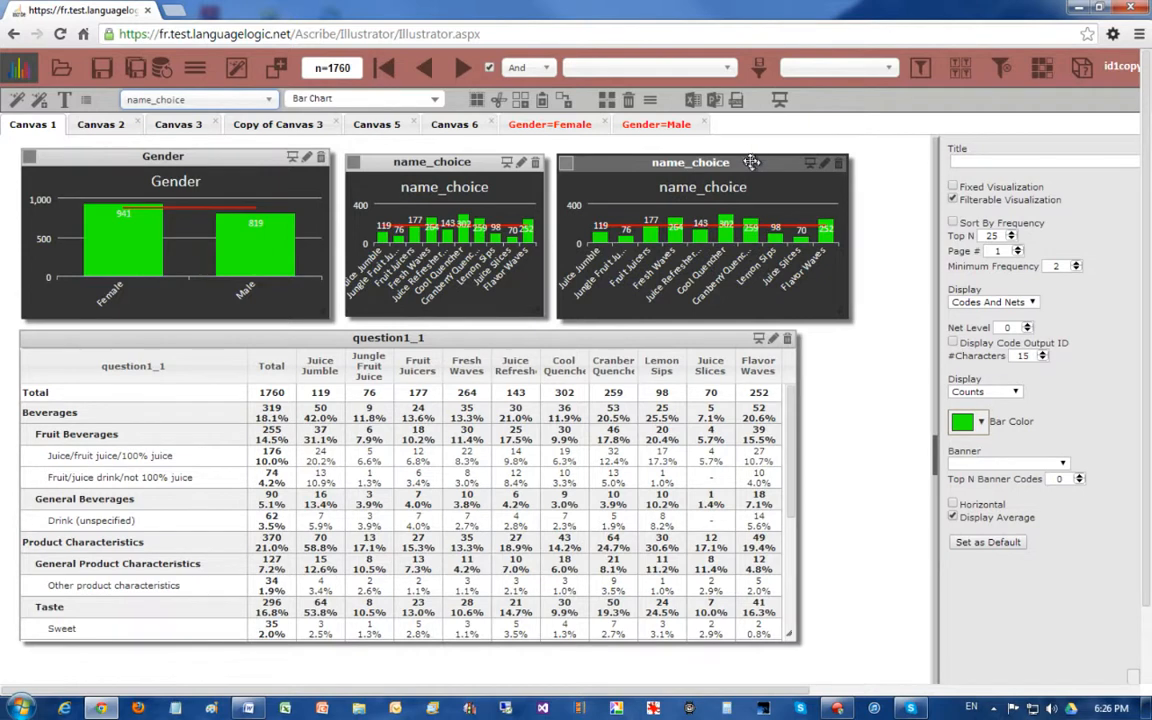
{"action": "left_click", "coordinate": [271, 103]}
{"action": "left_click_drag", "start_coordinate": [268, 172], "coordinate": [268, 252]}
{"action": "left_click", "coordinate": [165, 316]}
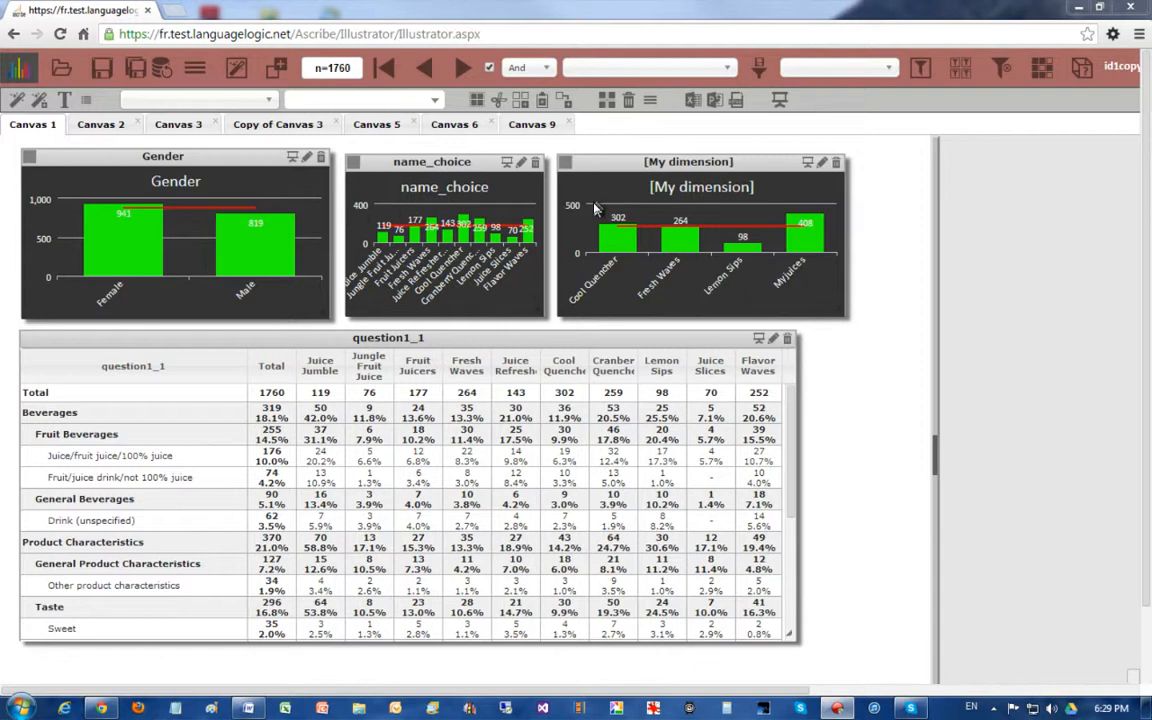
Add a new canvas and generate a table of contents on it linking to all existing canvases
{"action": "left_click", "coordinate": [236, 70]}
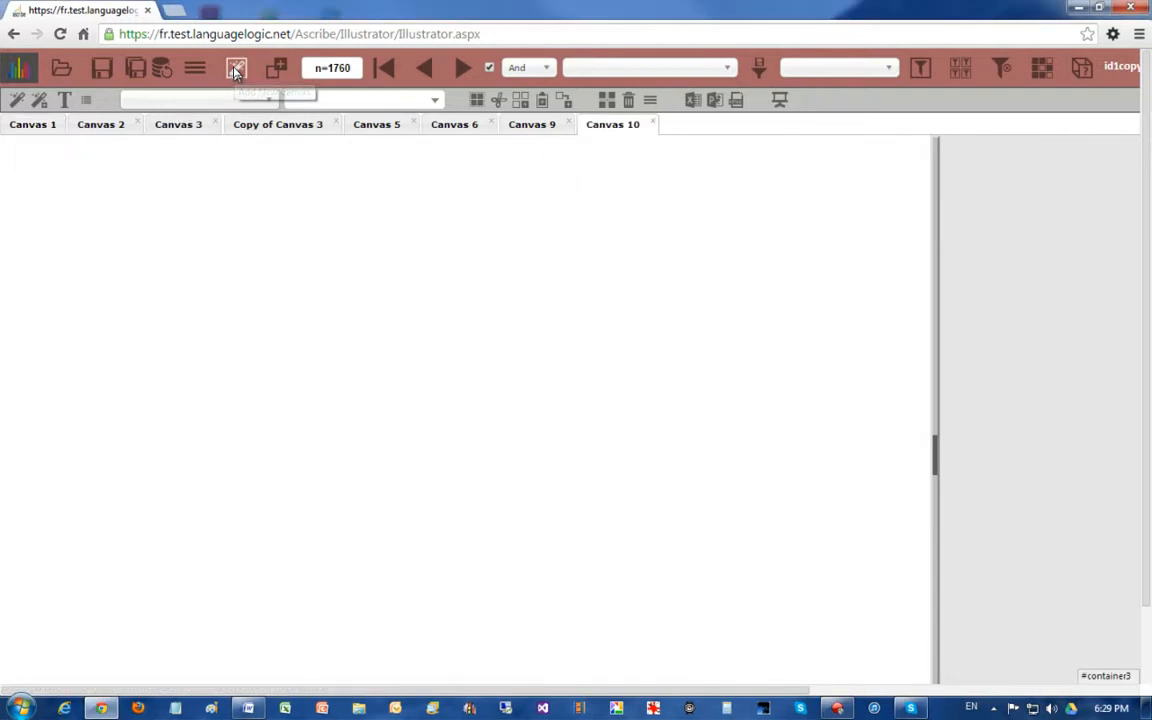
{"action": "left_click", "coordinate": [86, 104]}
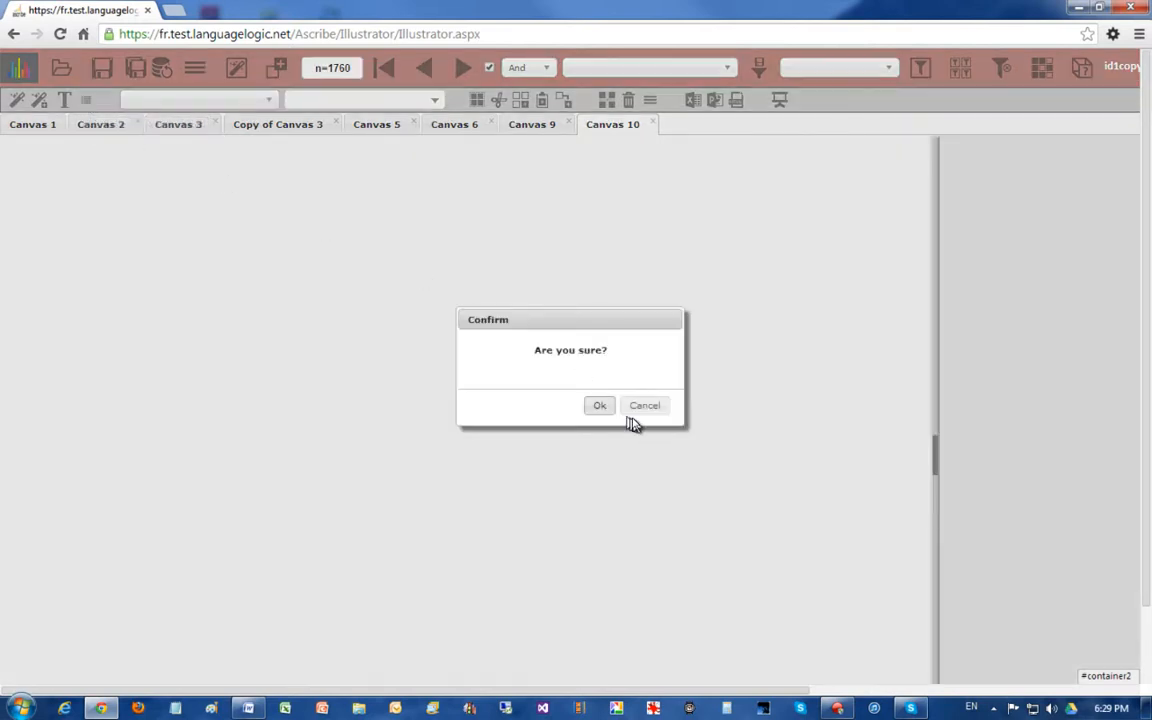
{"action": "left_click", "coordinate": [593, 402]}
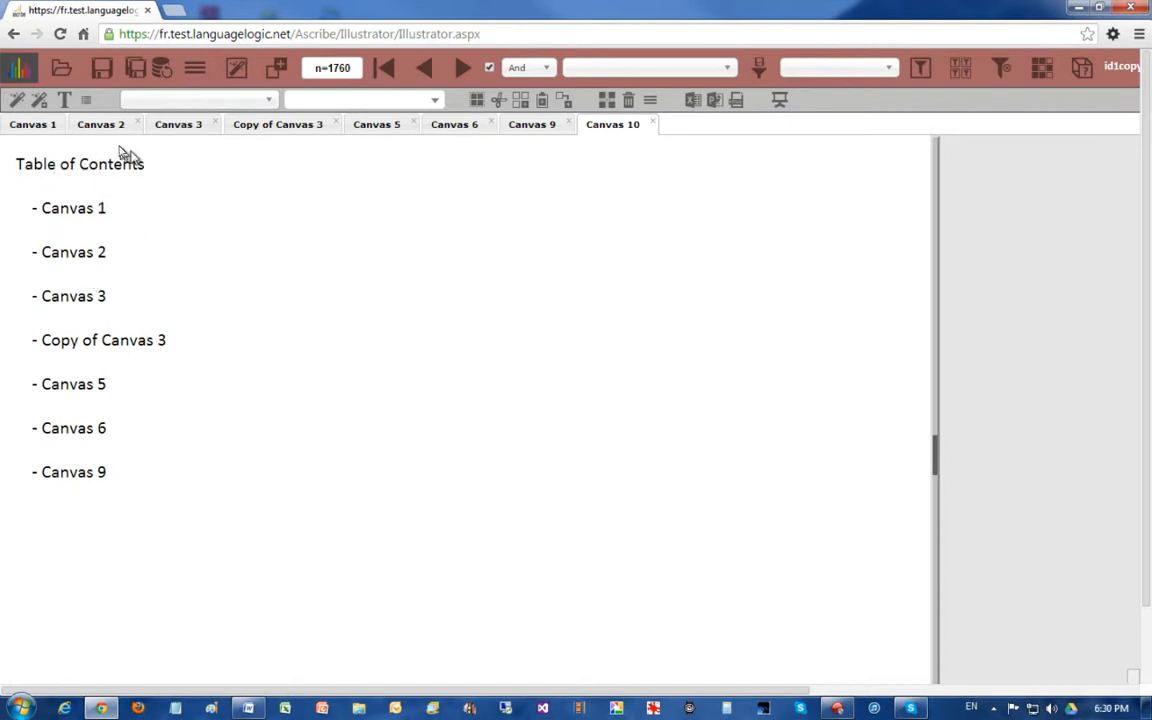
Add a text item reading "This is a text item" and place it in the canvas's upper area, well beside the table of contents
{"action": "left_click", "coordinate": [65, 102]}
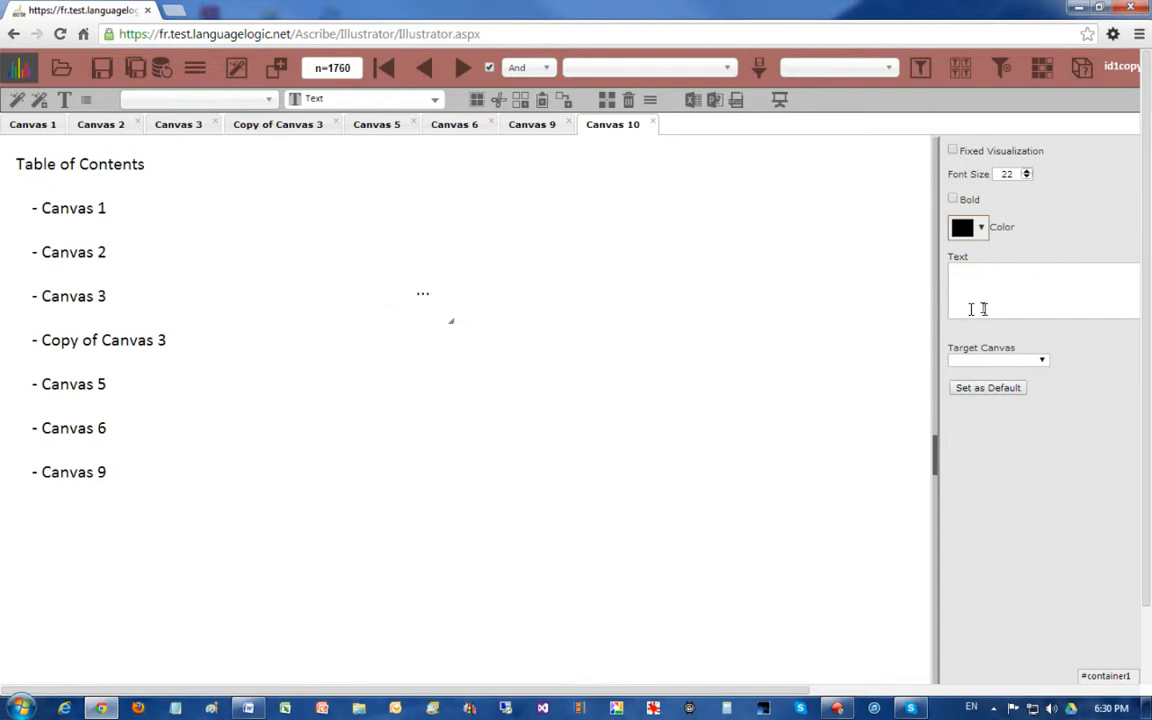
{"action": "left_click", "coordinate": [1011, 283]}
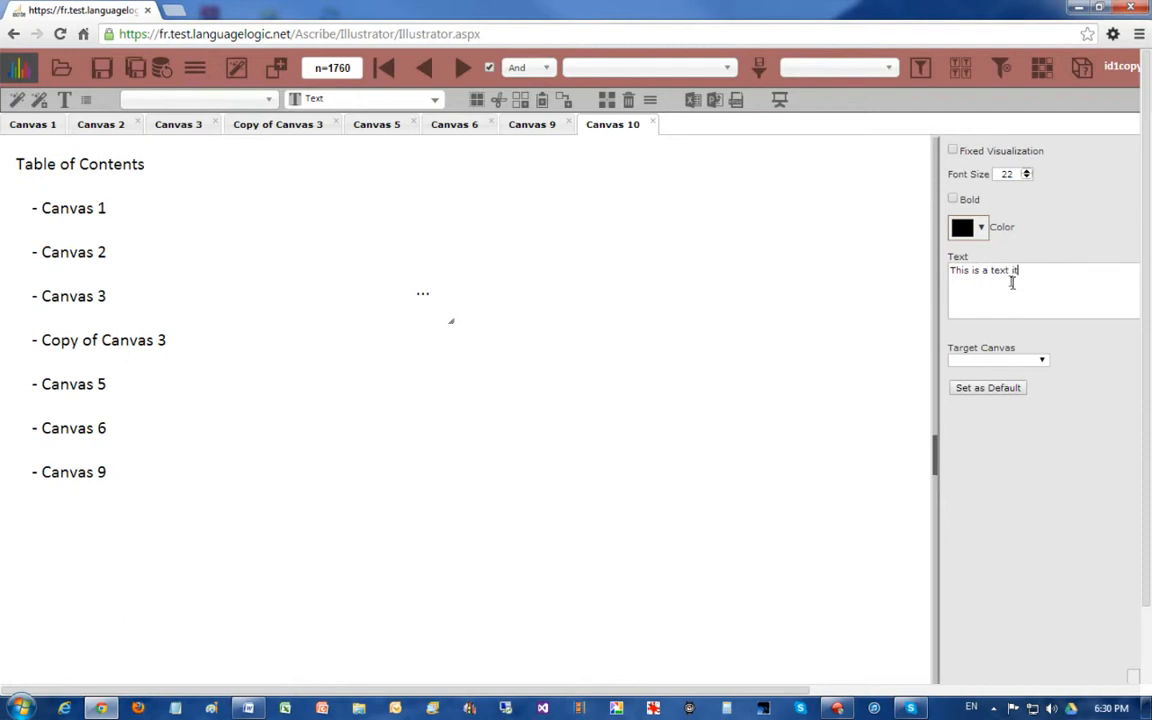
{"action": "type", "text": "This is a text item"}
{"action": "key", "text": "Return"}
{"action": "left_click_drag", "start_coordinate": [472, 387], "coordinate": [563, 321]}
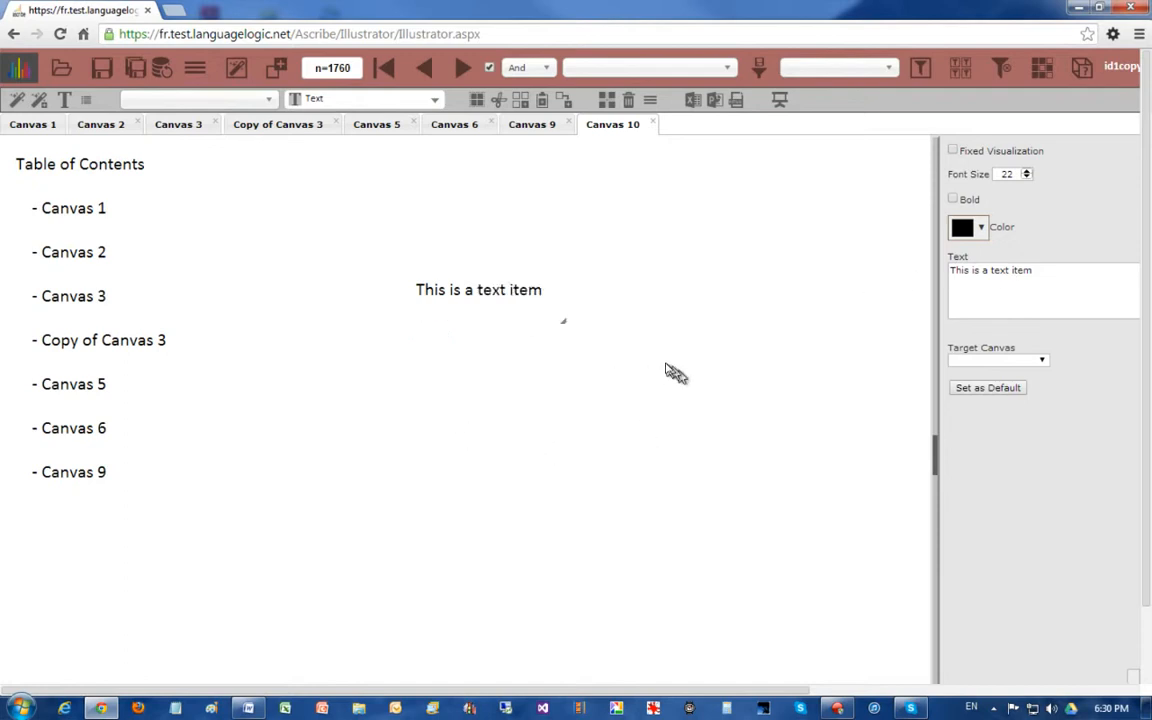
{"action": "left_click_drag", "start_coordinate": [511, 292], "coordinate": [704, 190]}
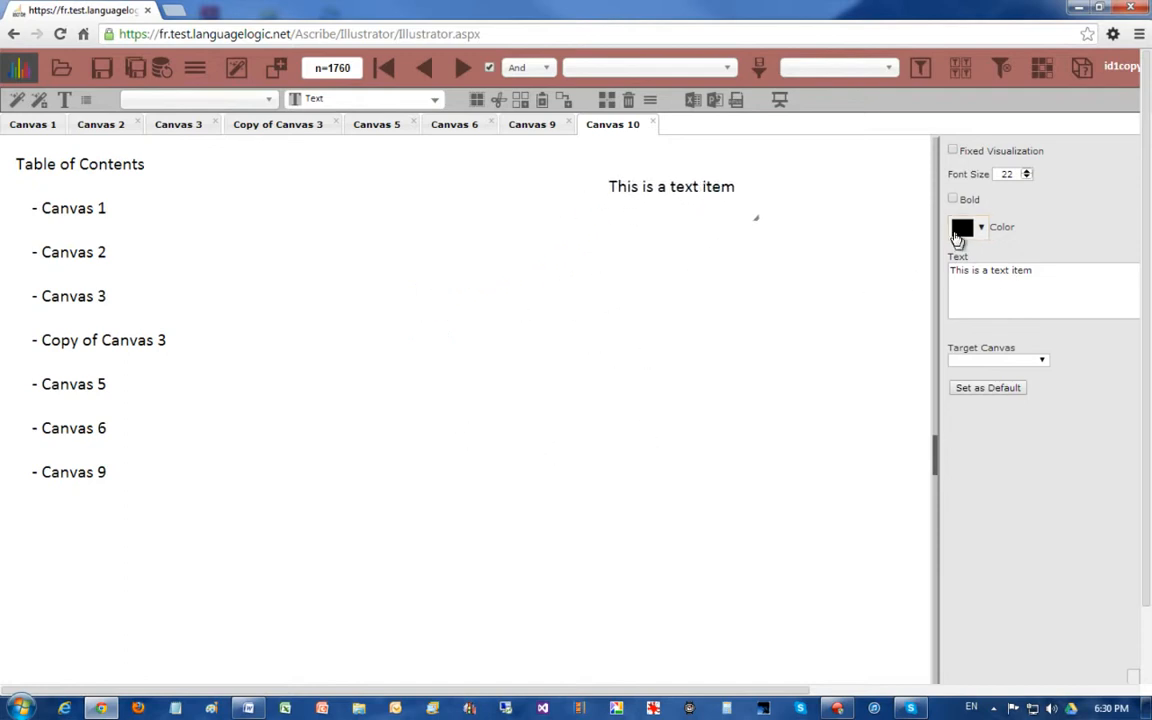
Color the "This is a text item" text red, set its font size to 34 and shift it slightly closer to the contents list
{"action": "left_click", "coordinate": [962, 227]}
{"action": "left_click", "coordinate": [1048, 261]}
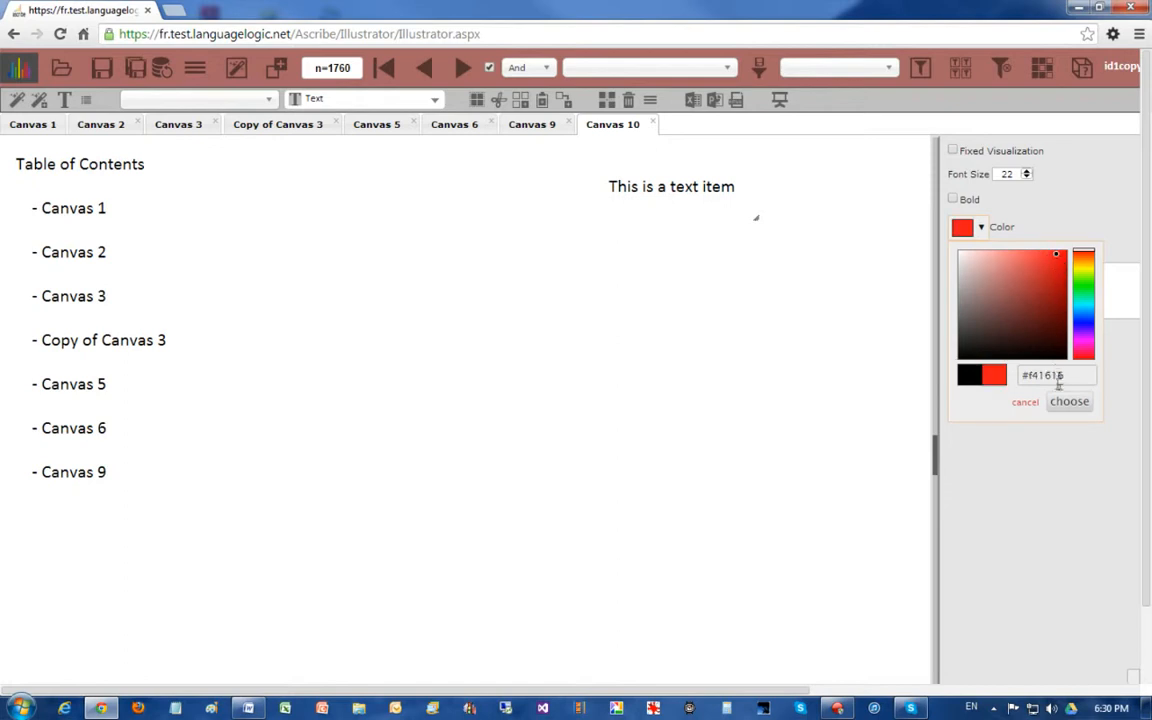
{"action": "left_click", "coordinate": [1069, 401]}
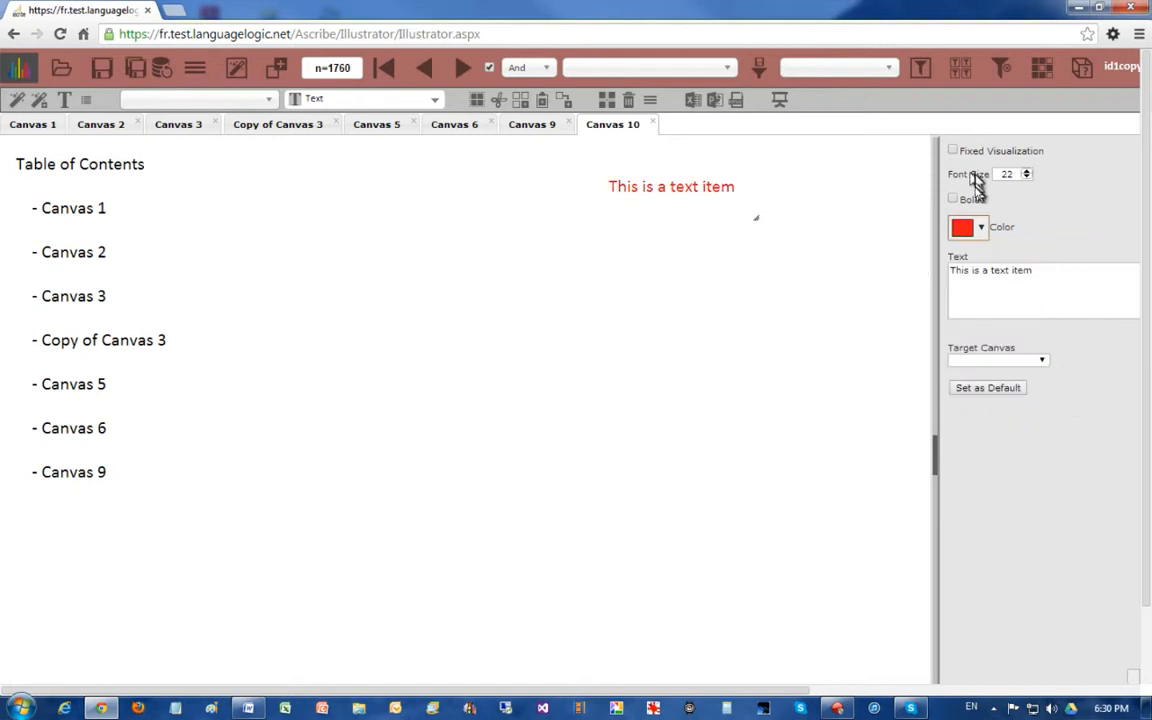
{"action": "left_click", "coordinate": [1028, 171]}
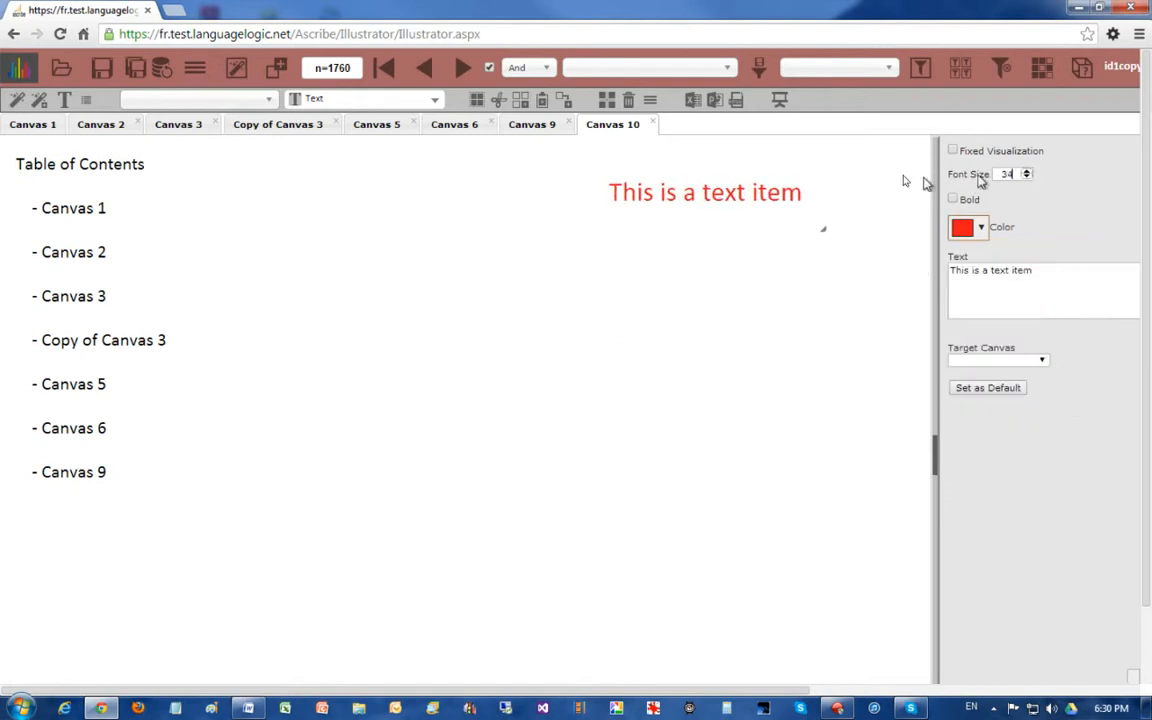
{"action": "left_click_drag", "start_coordinate": [640, 198], "coordinate": [684, 187]}
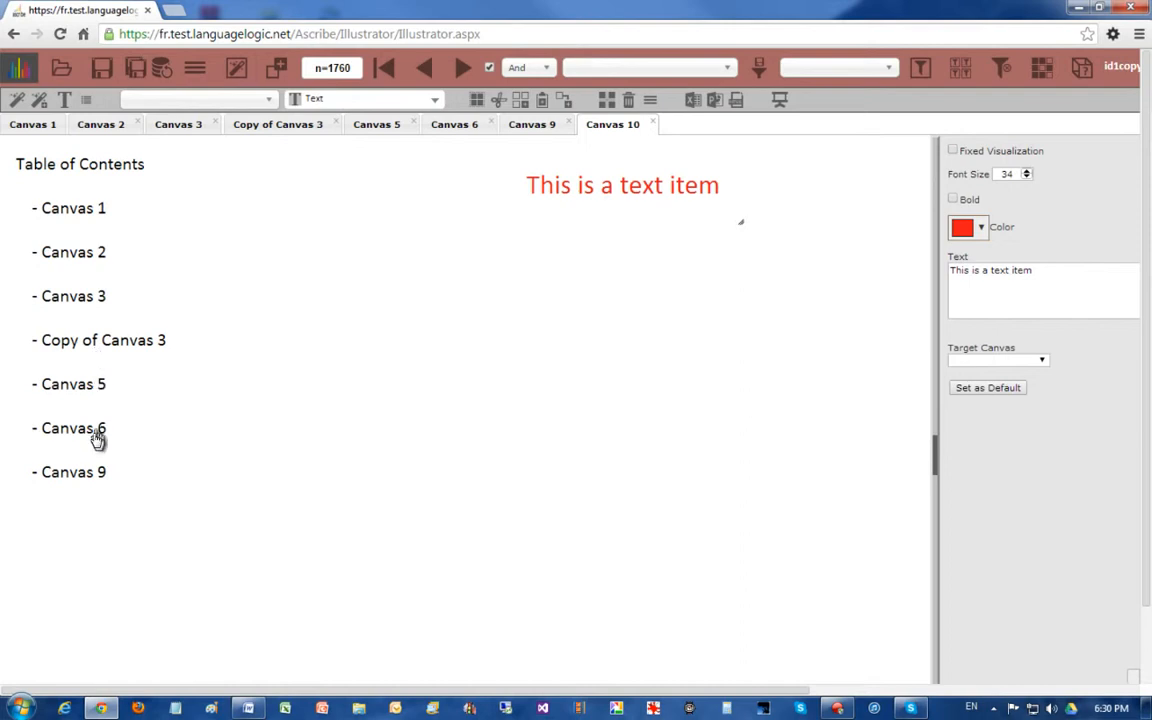
Test the Canvas 5 link in the table of contents and return to Canvas 10
{"action": "left_click", "coordinate": [79, 392]}
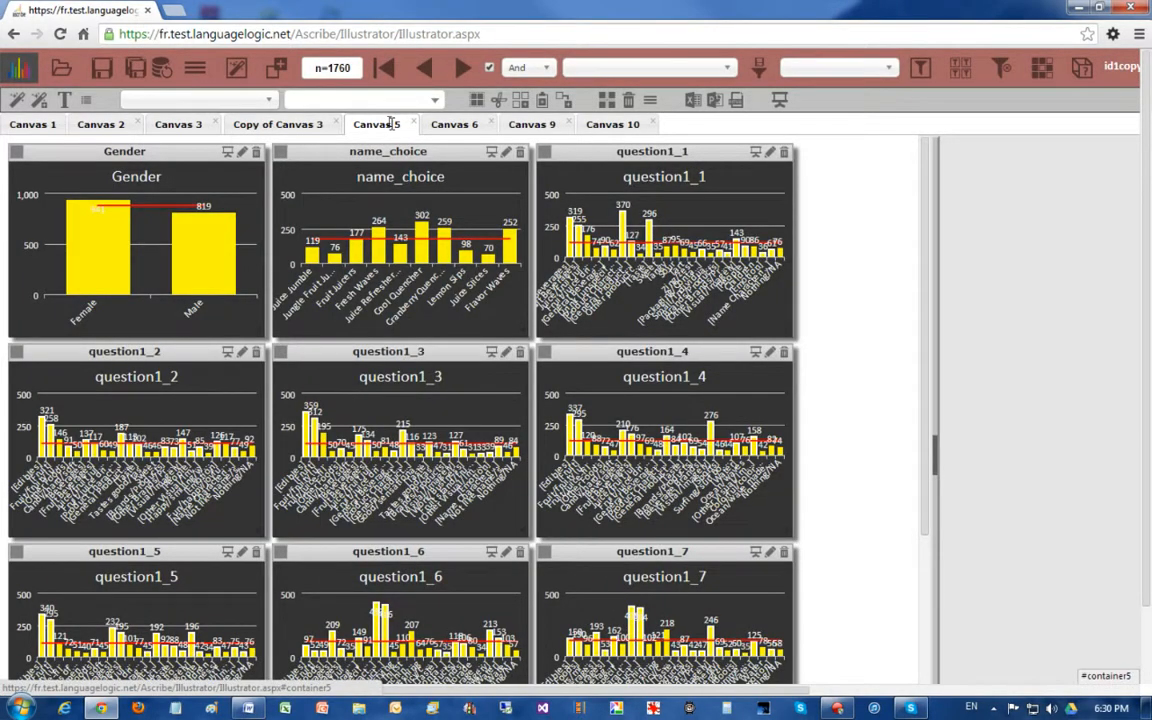
{"action": "left_click", "coordinate": [608, 123]}
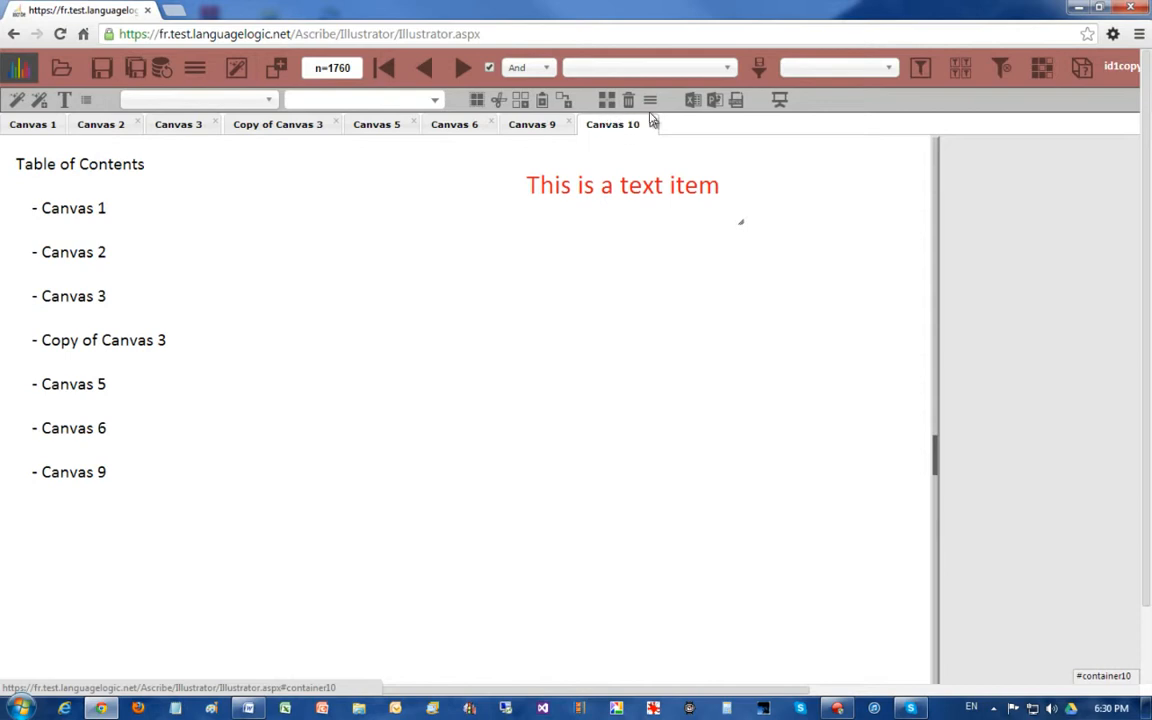
Rename Canvas 10 as "Table of Content" and move it ahead of Canvas 1 in the canvas order
{"action": "double_click", "coordinate": [596, 118]}
{"action": "left_click_drag", "start_coordinate": [502, 332], "coordinate": [301, 342]}
{"action": "type", "text": "Table of "}
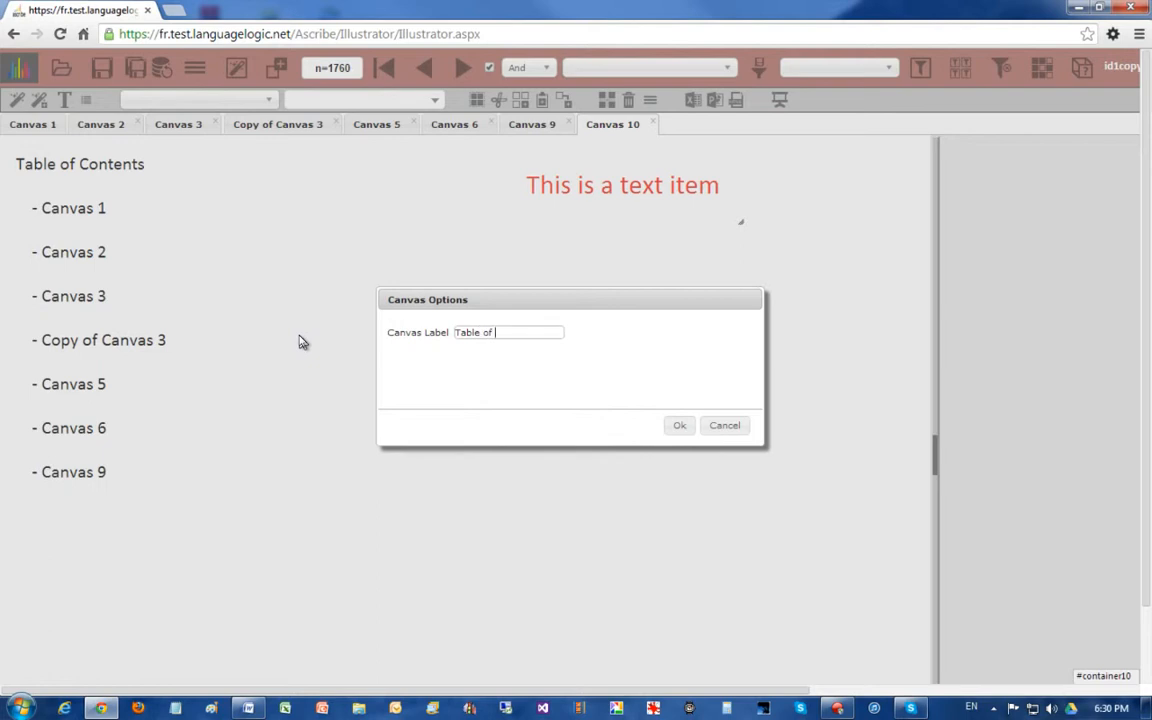
{"action": "type", "text": "Content"}
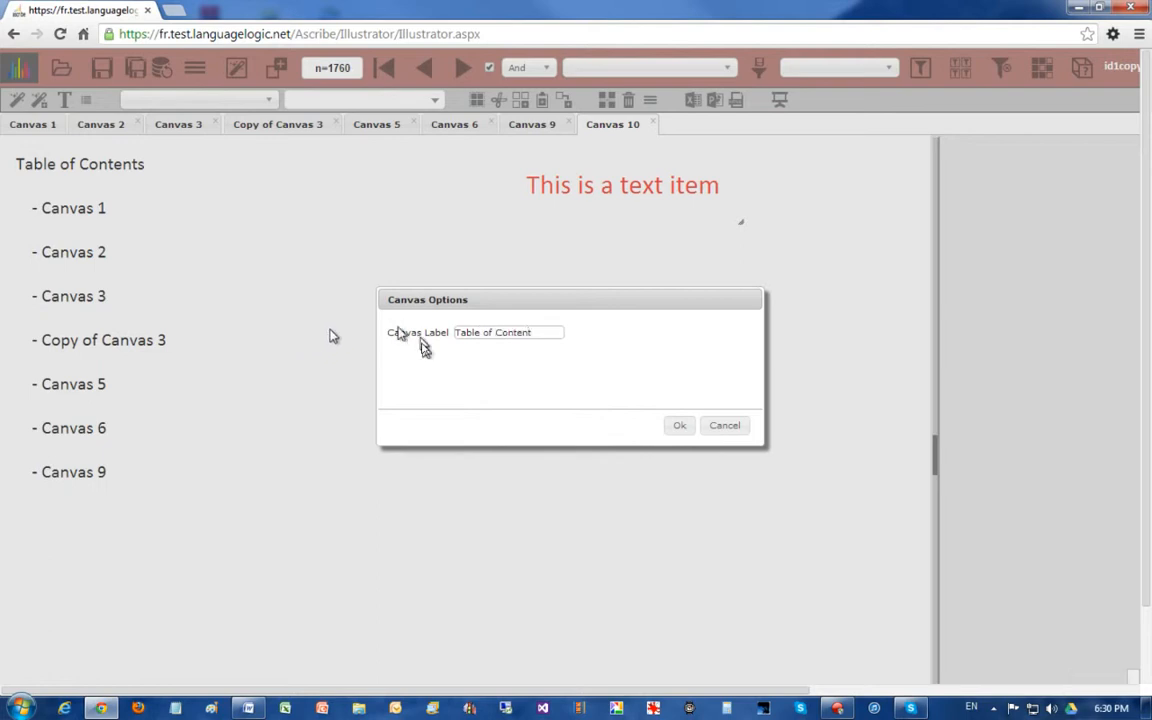
{"action": "left_click", "coordinate": [684, 429]}
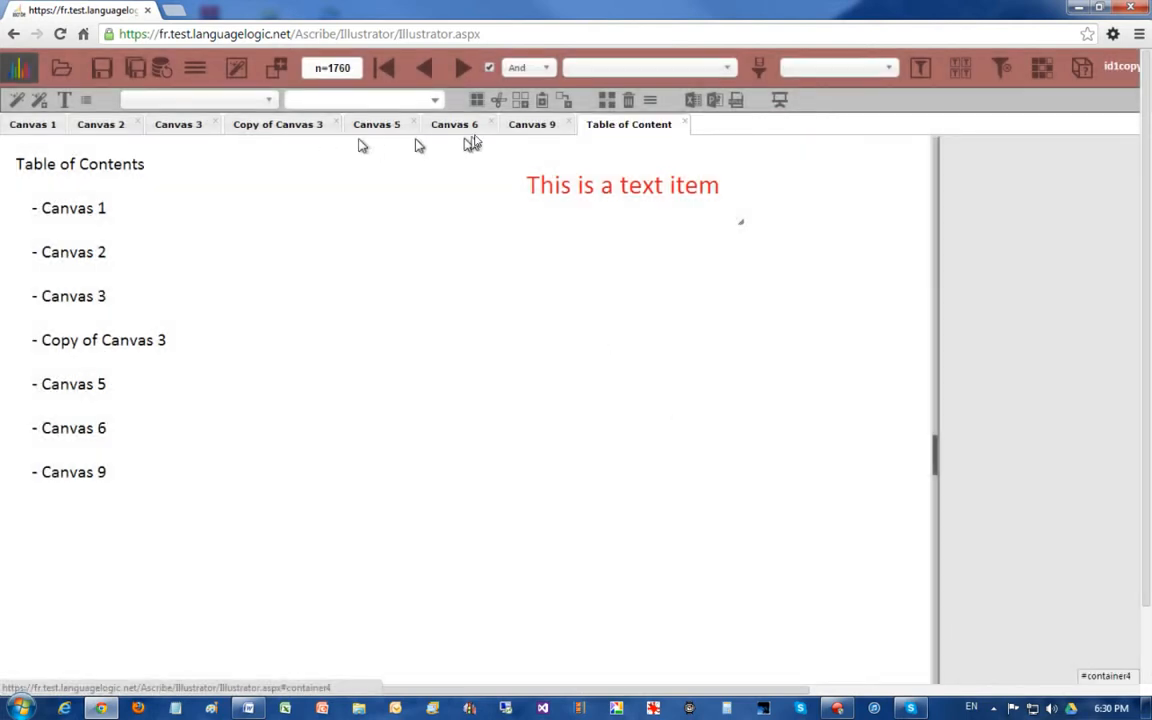
{"action": "left_click_drag", "start_coordinate": [636, 126], "coordinate": [55, 124]}
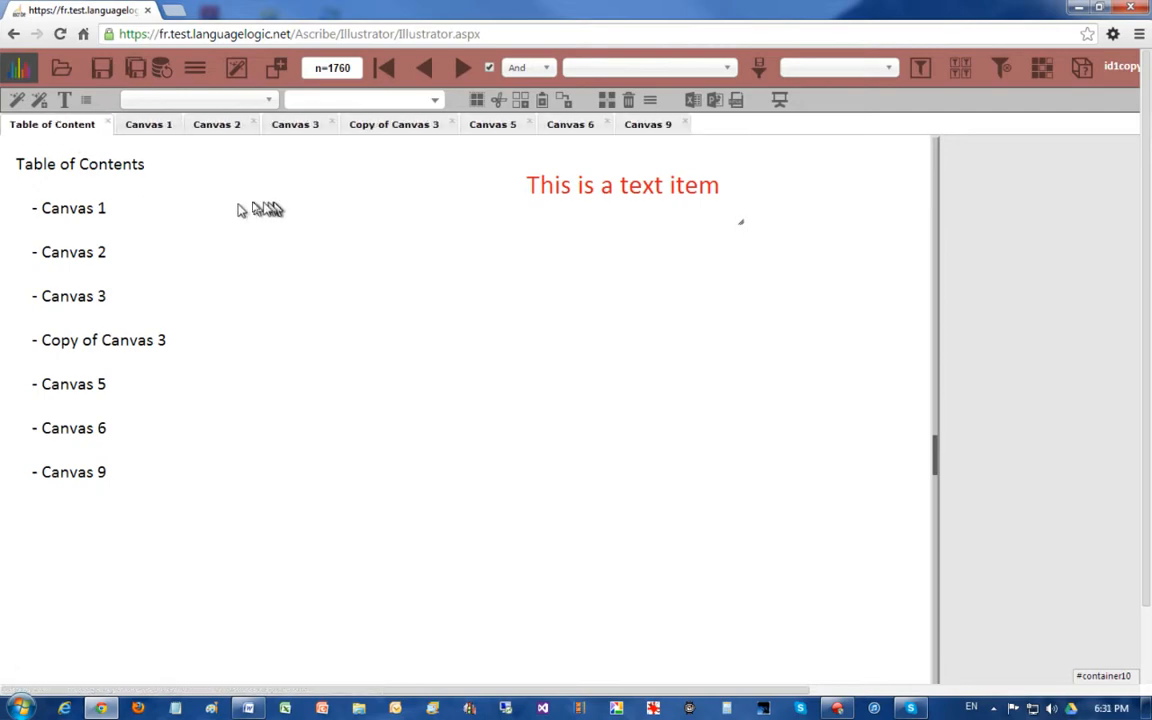
View Canvas 1, return to the Table of Content canvas and try the Canvas 9 and Canvas 5 links
{"action": "left_click", "coordinate": [148, 127]}
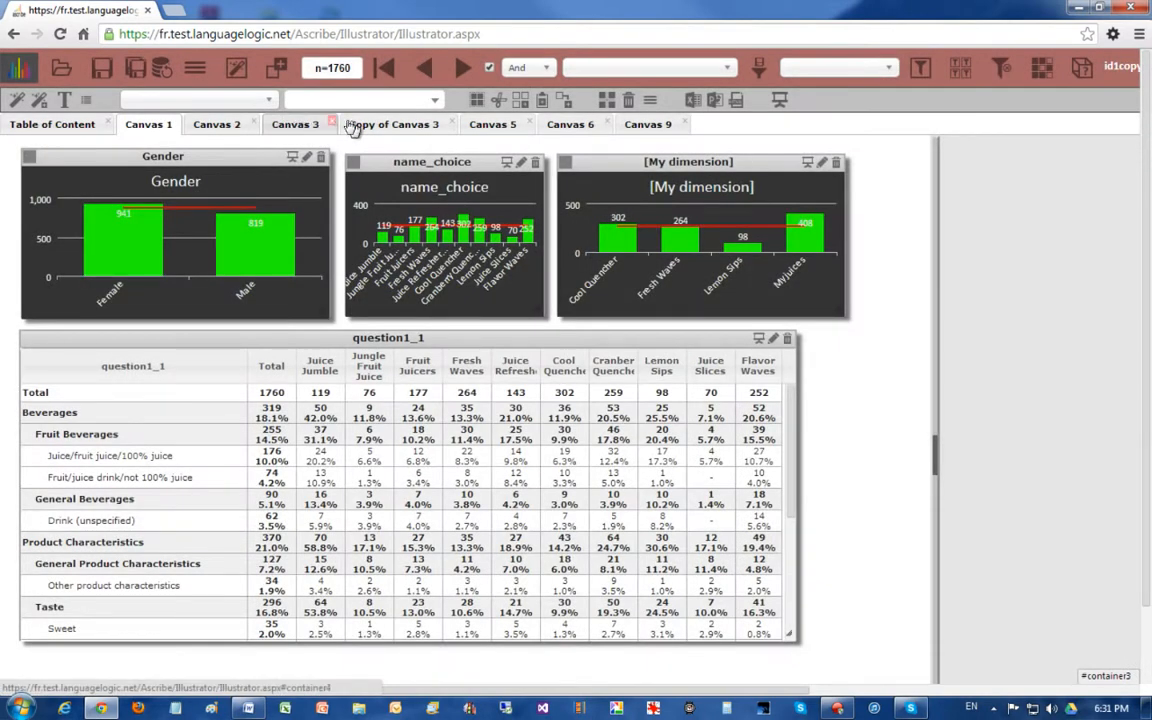
{"action": "left_click", "coordinate": [53, 120]}
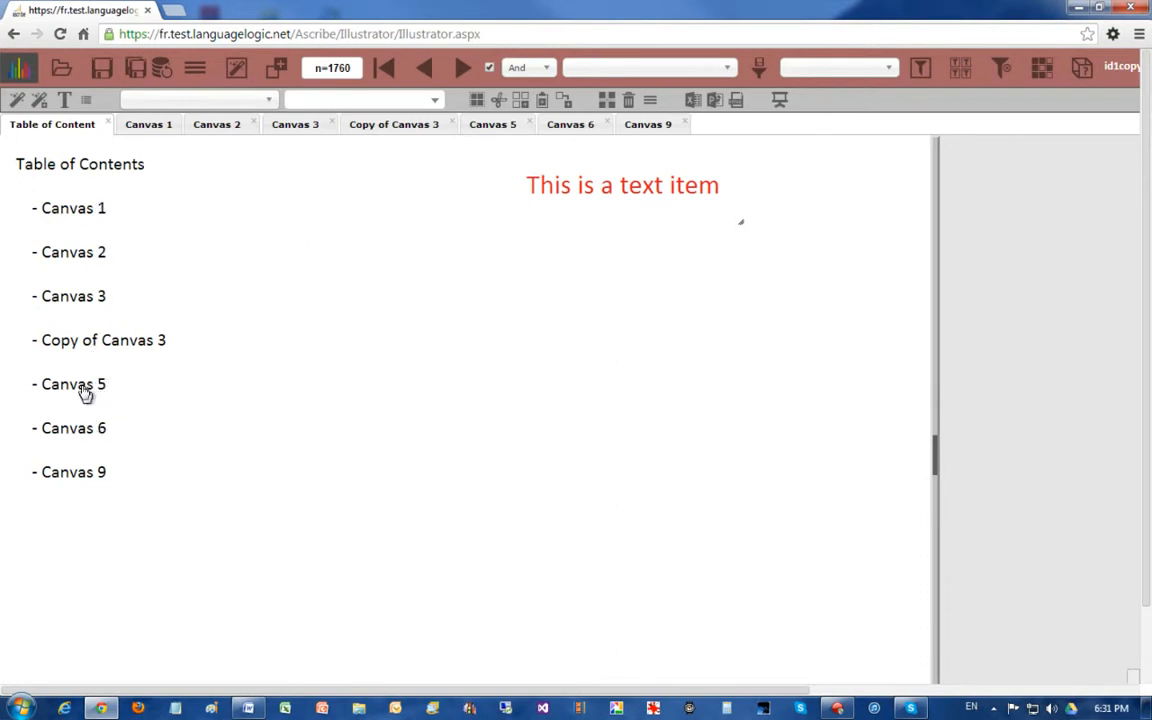
{"action": "left_click", "coordinate": [85, 478]}
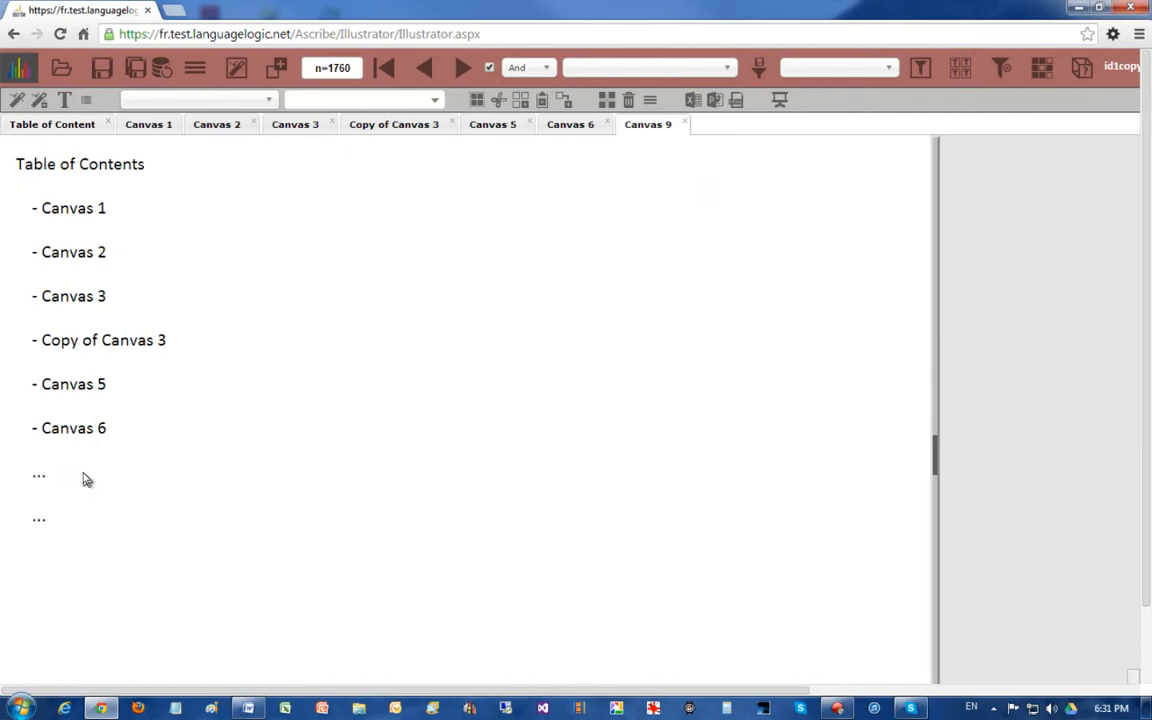
{"action": "left_click", "coordinate": [76, 396]}
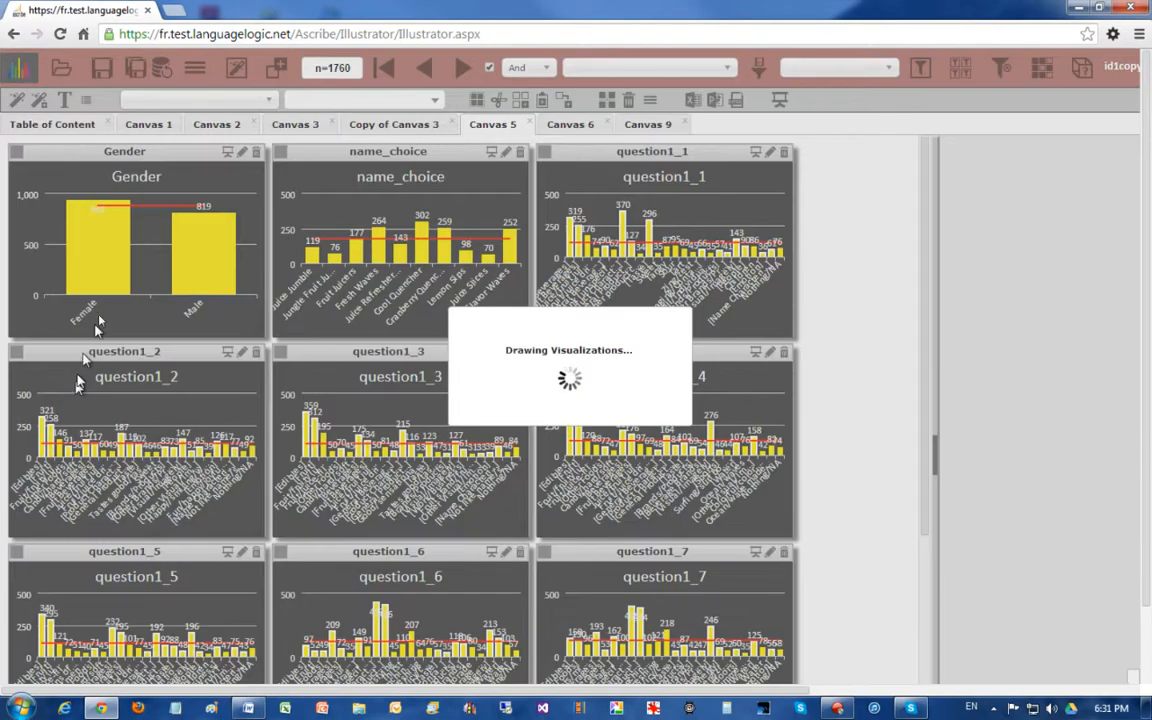